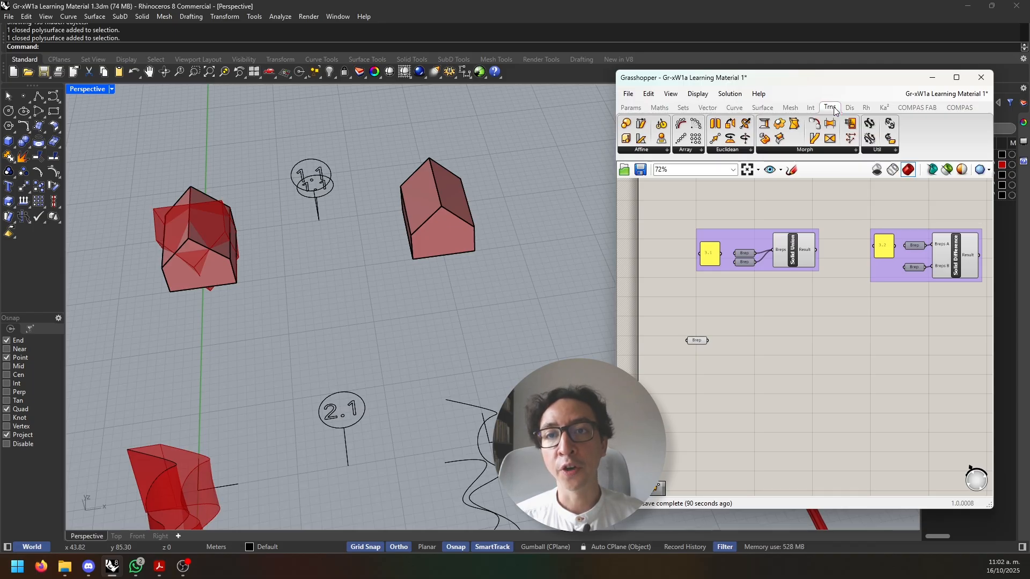
# Review the Euclidean and Affine transform components available in Grasshopper
pyautogui.click(956, 77)
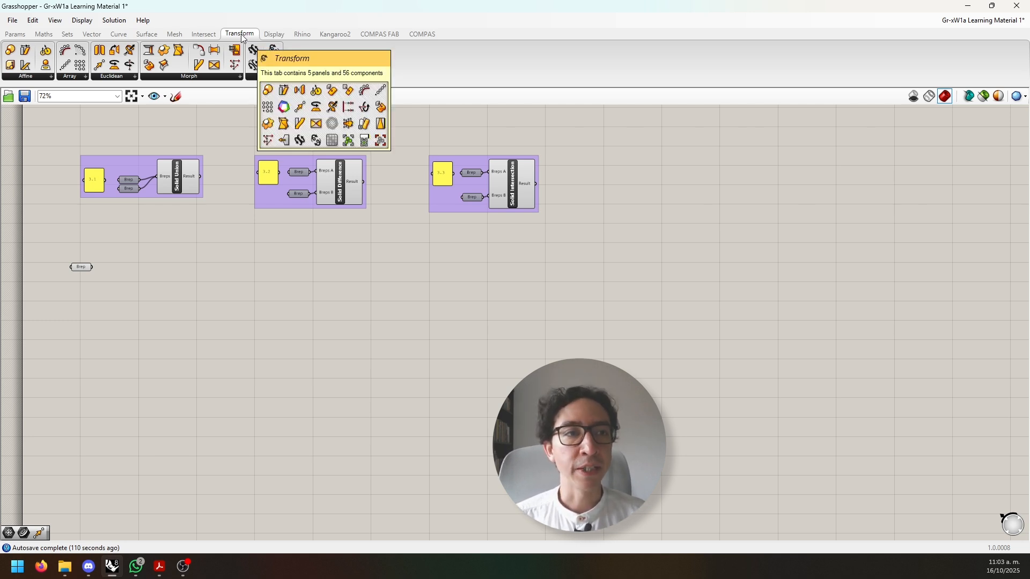
pyautogui.click(124, 75)
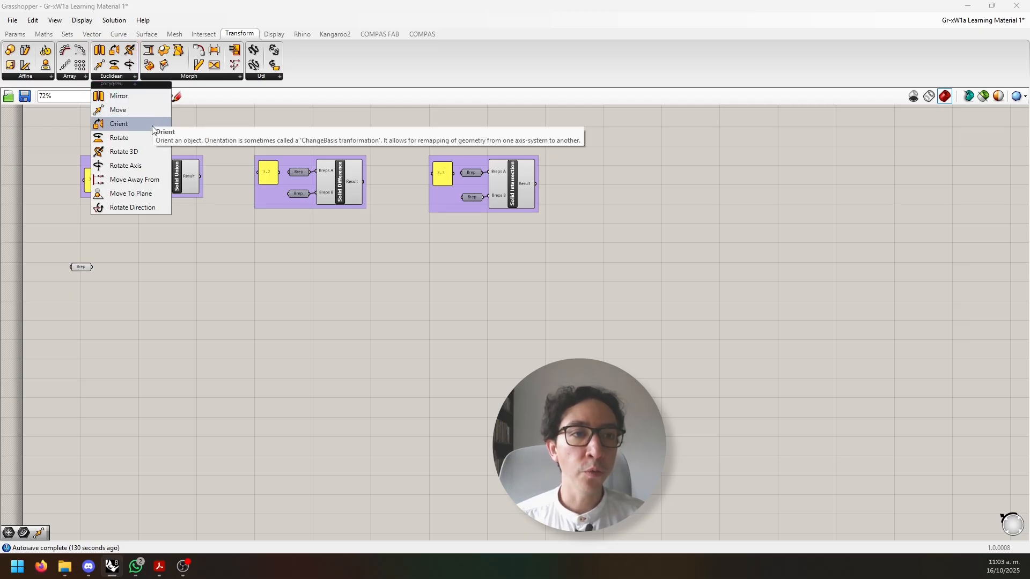
pyautogui.click(46, 79)
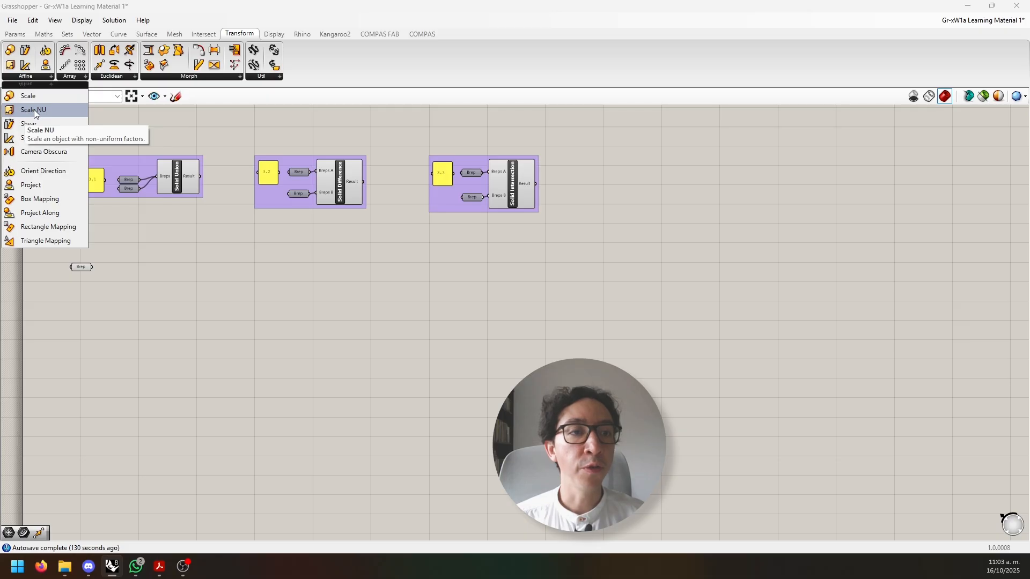
pyautogui.click(991, 6)
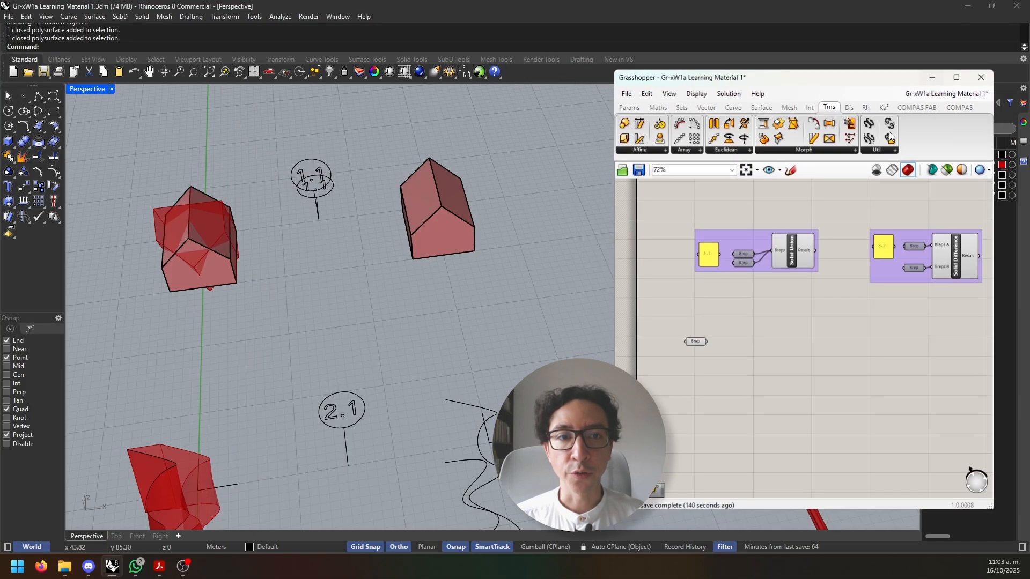
# Add a Move component beside the standalone Brep and connect the Brep to its Geometry input
pyautogui.scroll(2, 769, 361)
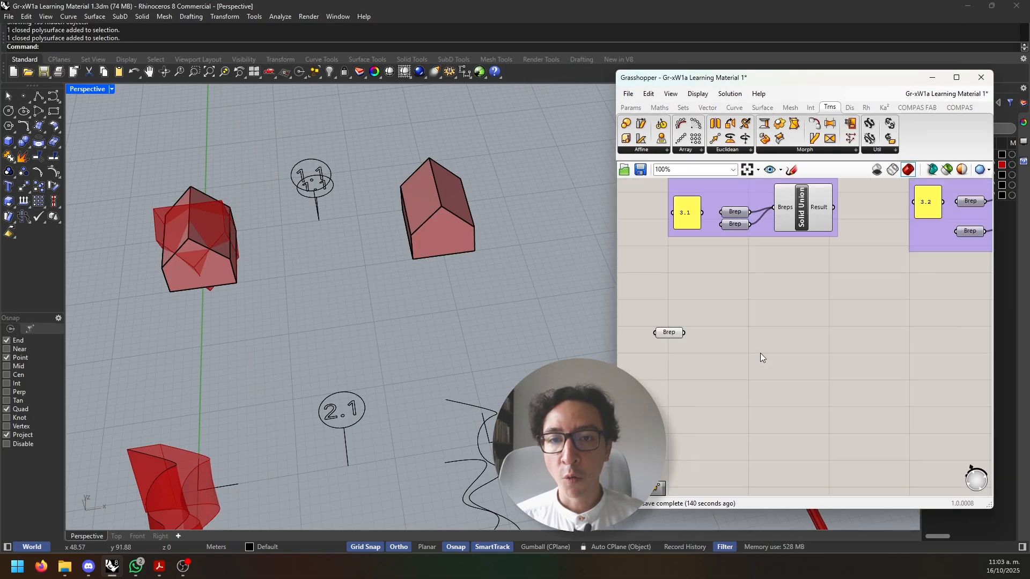
pyautogui.doubleClick(761, 353)
pyautogui.write('move')
pyautogui.press('Return')
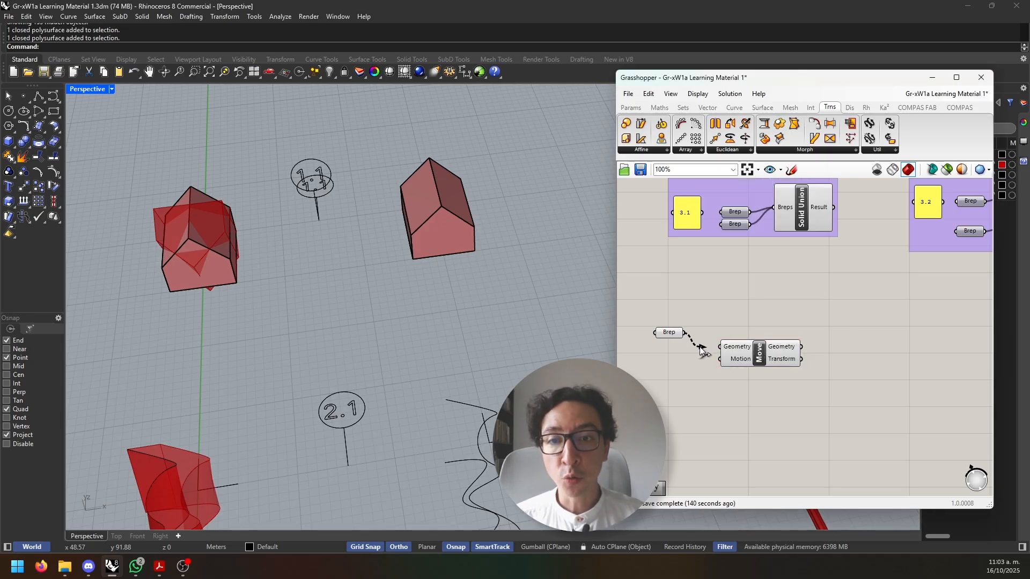
pyautogui.moveTo(703, 351); pyautogui.dragTo(750, 338)
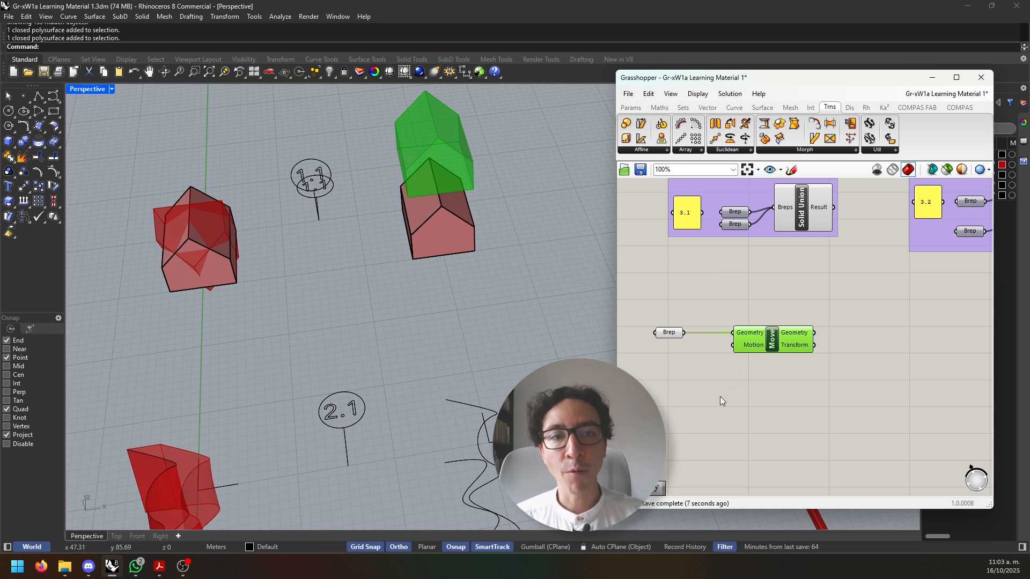
# Add a Unit Y vector component and connect its Unit vector output to Move's Motion input
pyautogui.scroll(2, 706, 398)
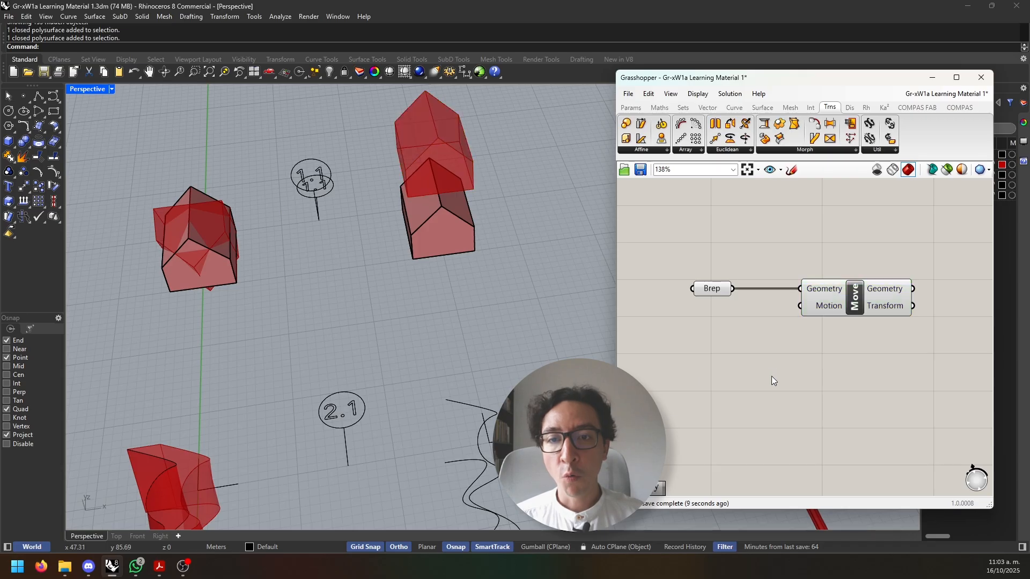
pyautogui.doubleClick(772, 375)
pyautogui.write('unit y')
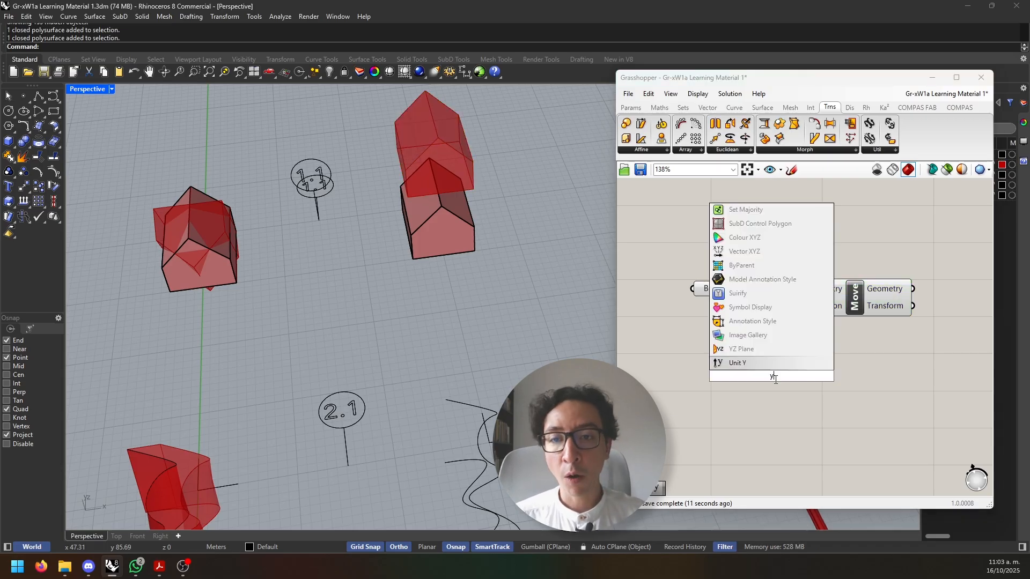
pyautogui.press('Return')
pyautogui.moveTo(785, 385)
pyautogui.mouseDown()
pyautogui.moveTo(758, 347)
pyautogui.moveTo(794, 311)
pyautogui.mouseUp()
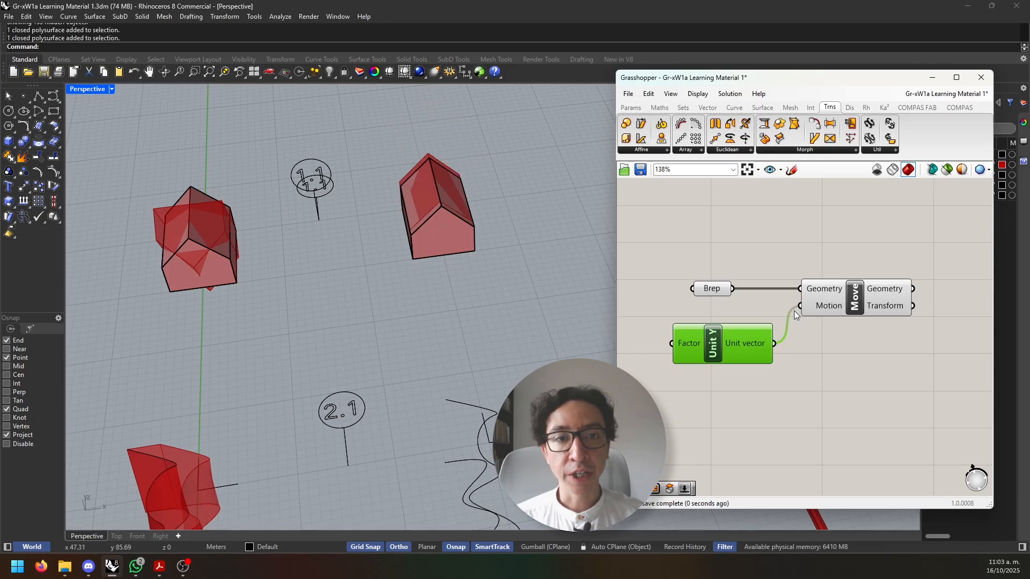
pyautogui.click(845, 304)
pyautogui.moveTo(704, 406); pyautogui.dragTo(789, 392, button='right')
pyautogui.doubleClick(790, 393)
pyautogui.write('number')
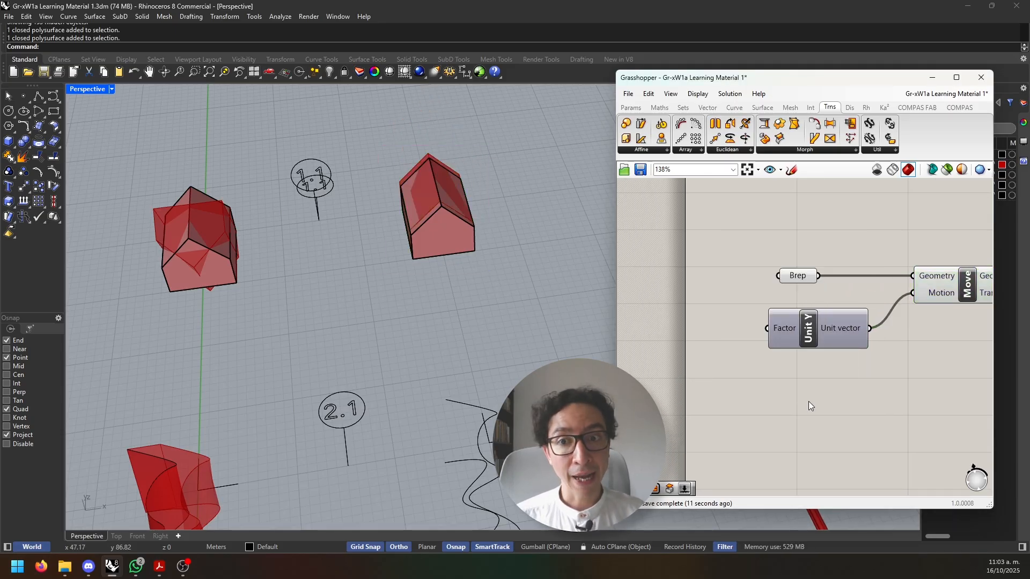
pyautogui.doubleClick(808, 402)
pyautogui.write('number')
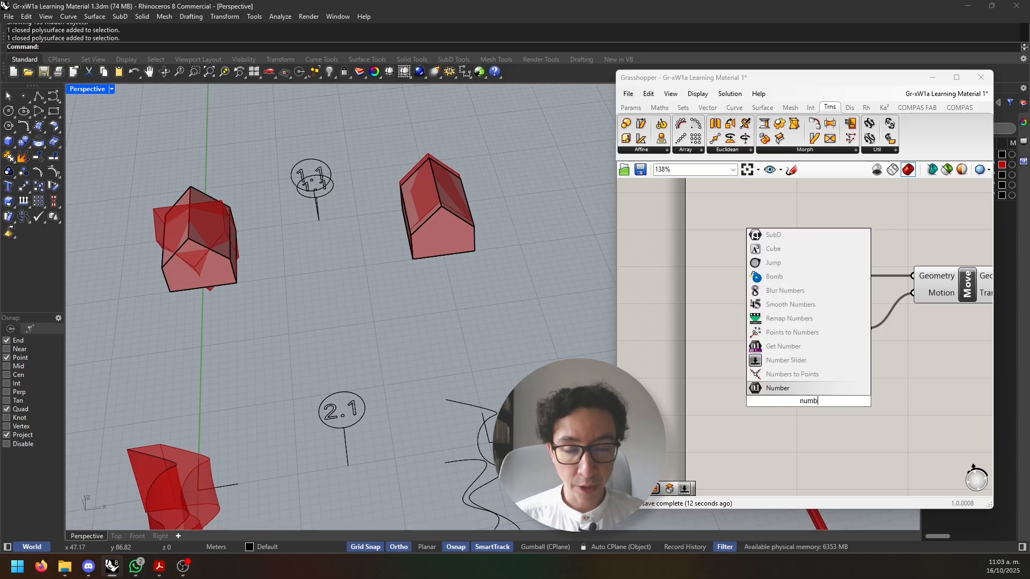
pyautogui.press('Up')
pyautogui.press('Up')
pyautogui.press('BackSpace')
pyautogui.press('BackSpace')
pyautogui.press('BackSpace')
pyautogui.press('BackSpace')
pyautogui.press('BackSpace')
pyautogui.press('BackSpace')
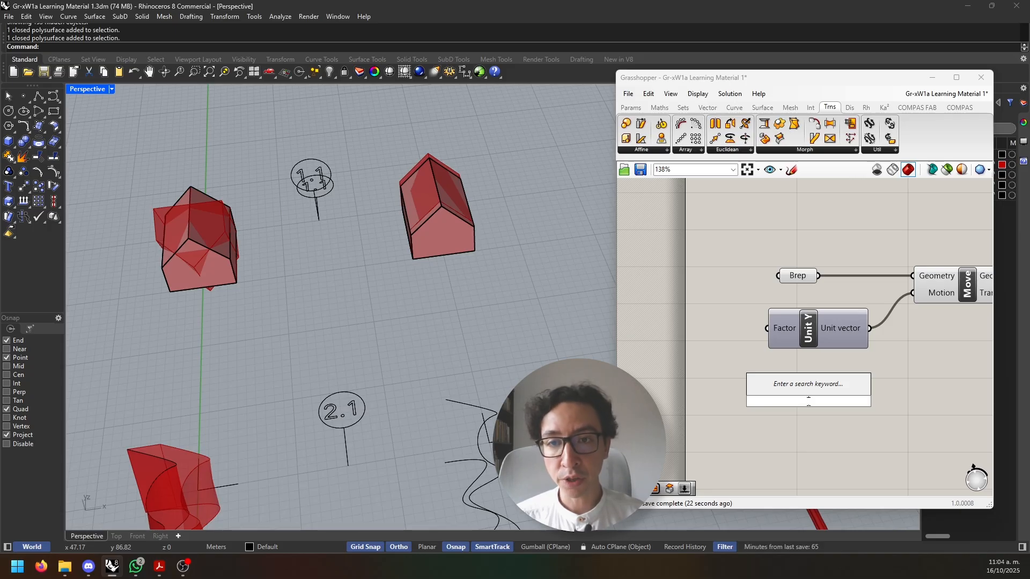
# Create a number slider ranging from -10 to 10 below the Unit Y component
pyautogui.write('-10')
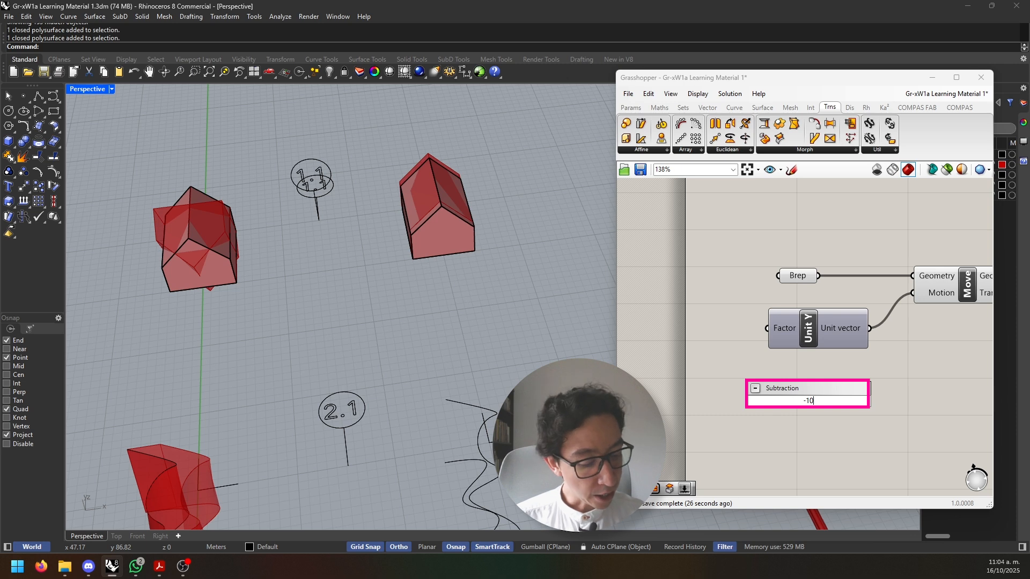
pyautogui.write('<')
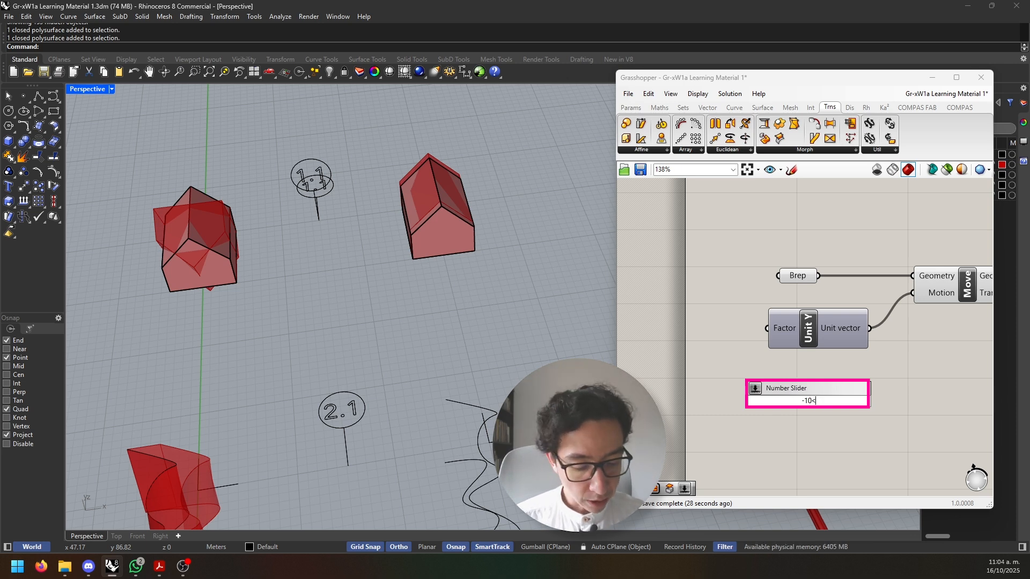
pyautogui.write('10')
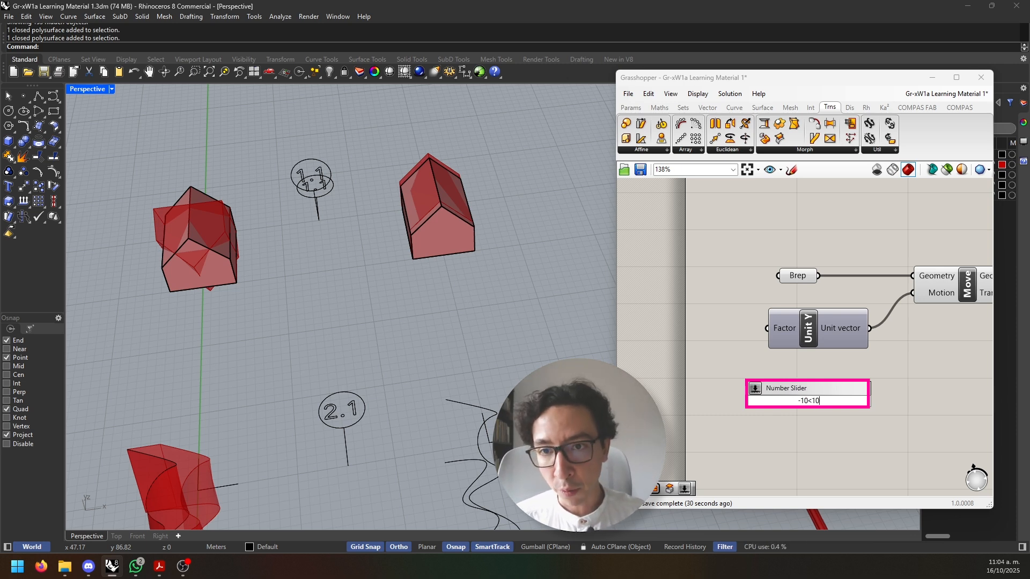
pyautogui.press('Return')
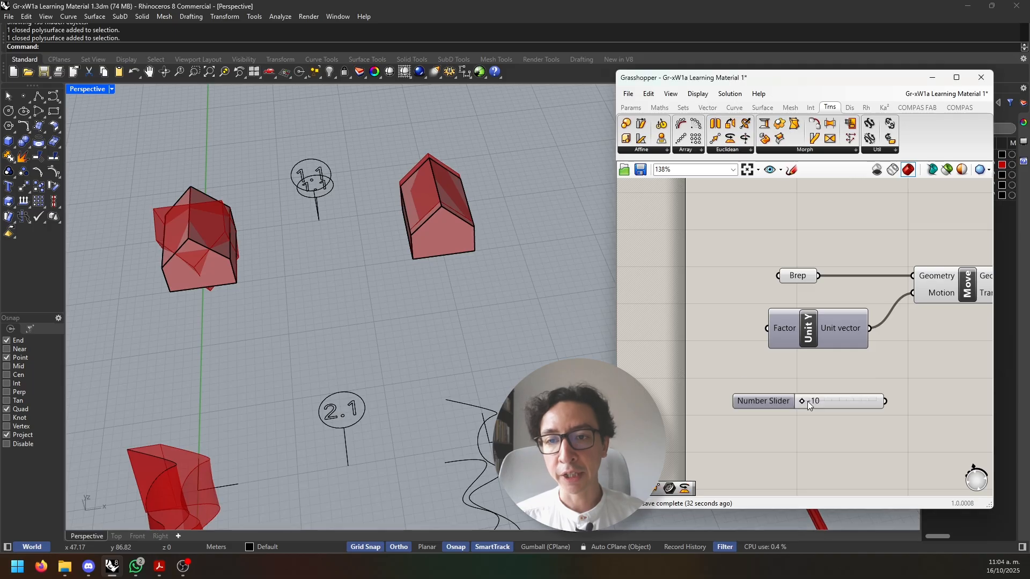
# Connect the number slider to Unit Y's Factor input, making room beside the components, and set it to -5
pyautogui.scroll(2, 822, 411)
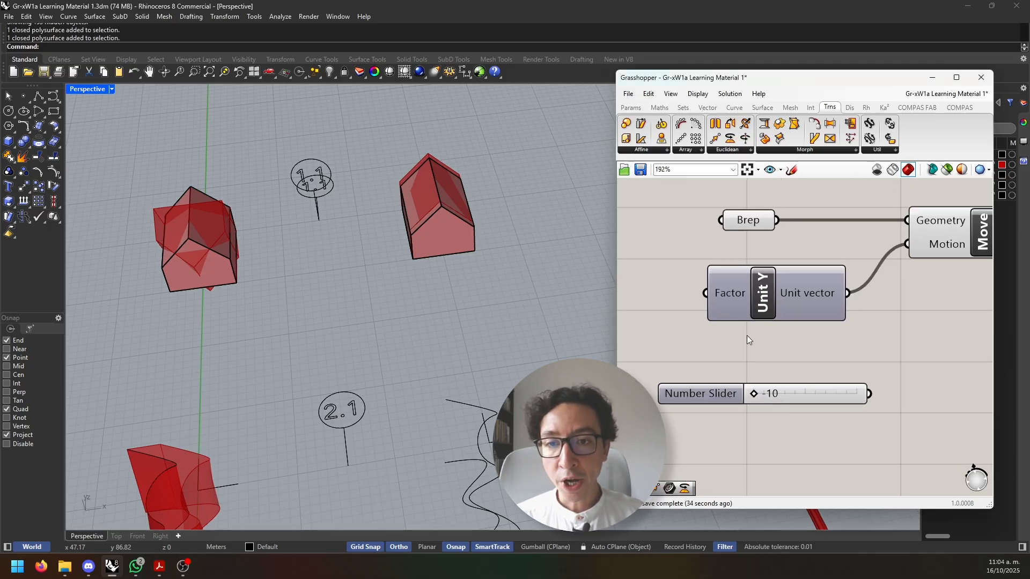
pyautogui.scroll(-4, 745, 370)
pyautogui.moveTo(857, 366); pyautogui.dragTo(676, 309)
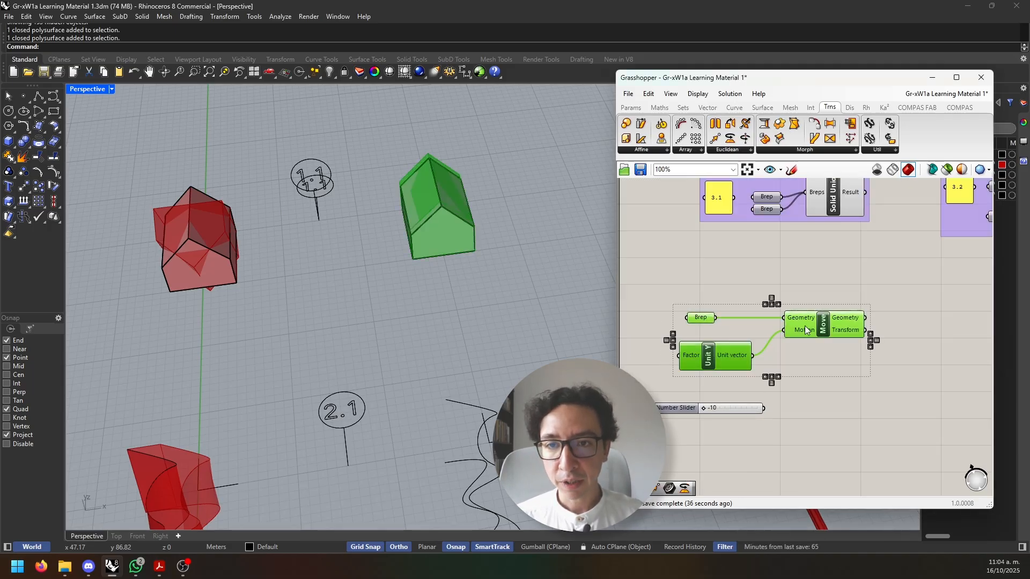
pyautogui.moveTo(806, 330); pyautogui.dragTo(896, 329)
pyautogui.click(802, 414)
pyautogui.moveTo(764, 408); pyautogui.dragTo(768, 355)
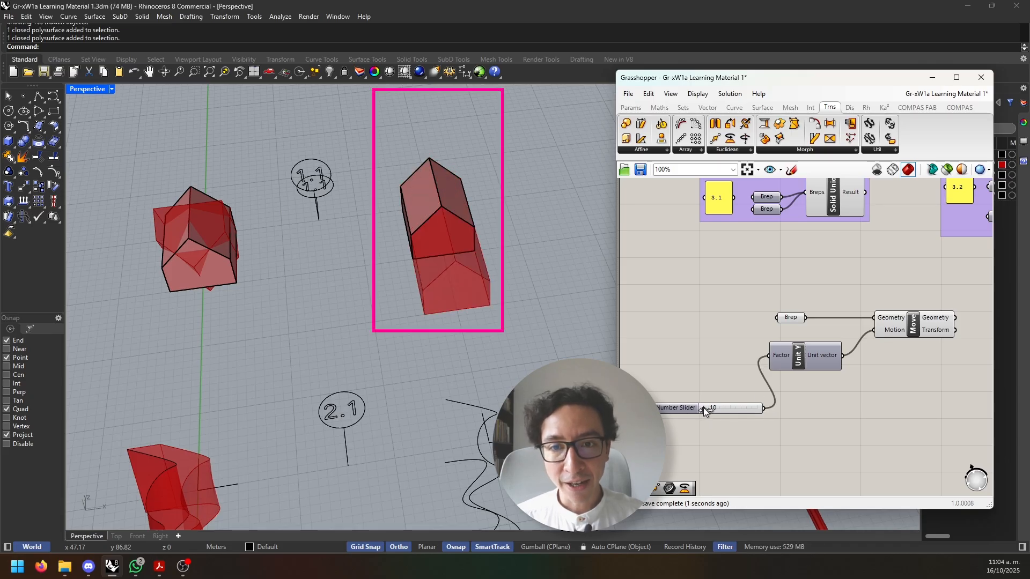
pyautogui.moveTo(703, 410)
pyautogui.mouseDown()
pyautogui.moveTo(758, 411)
pyautogui.moveTo(703, 414)
pyautogui.moveTo(754, 414)
pyautogui.moveTo(717, 413)
pyautogui.mouseUp()
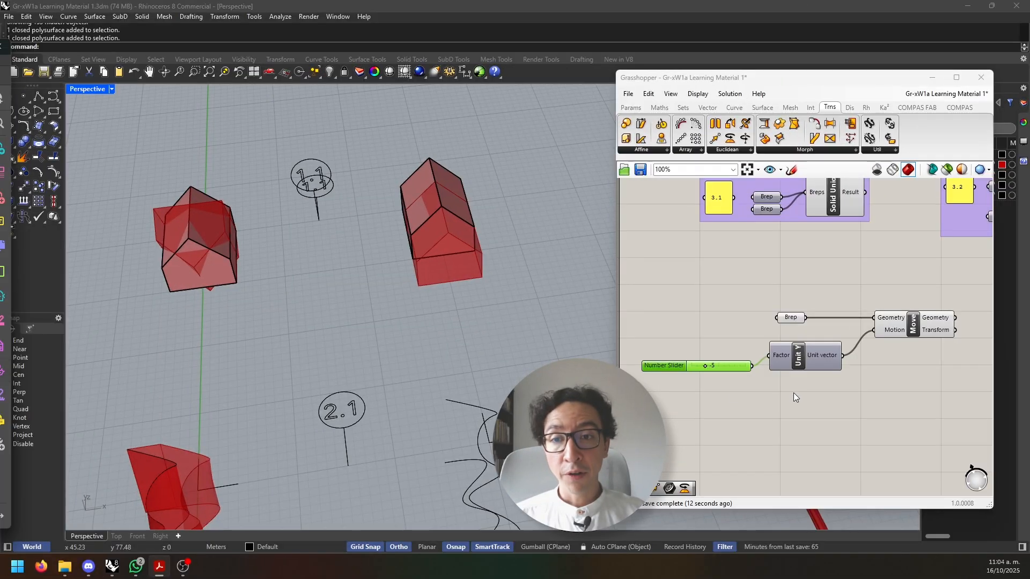
# Add a Rotate component below Move and connect the Brep to its Geometry input
pyautogui.moveTo(793, 393); pyautogui.dragTo(741, 360, button='right')
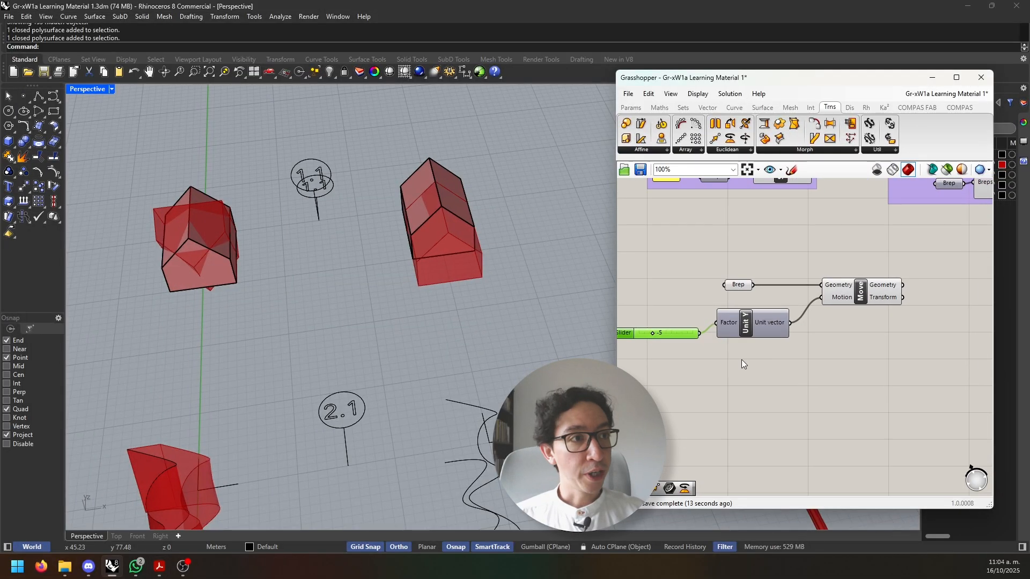
pyautogui.doubleClick(810, 390)
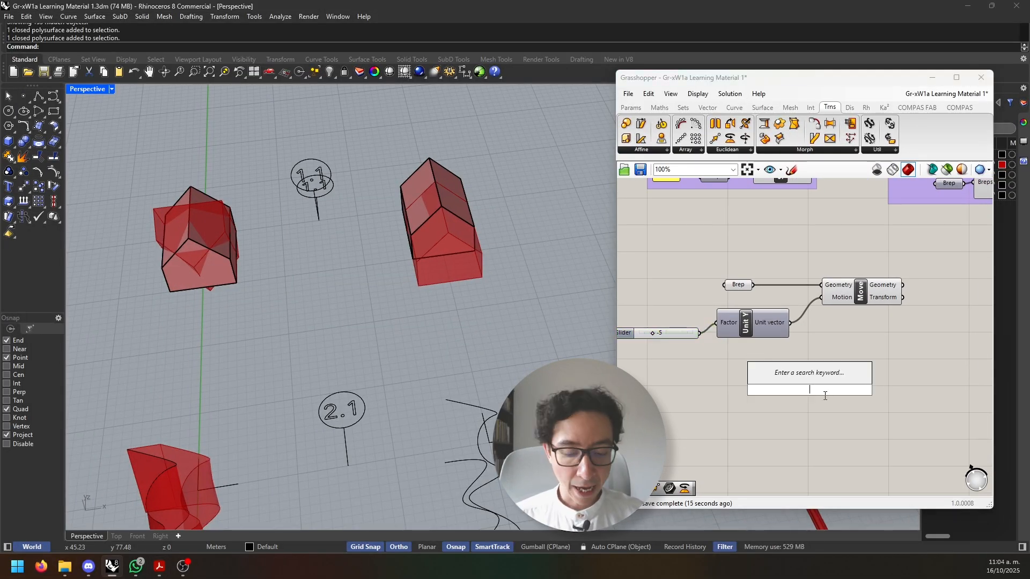
pyautogui.write('rotate')
pyautogui.press('Return')
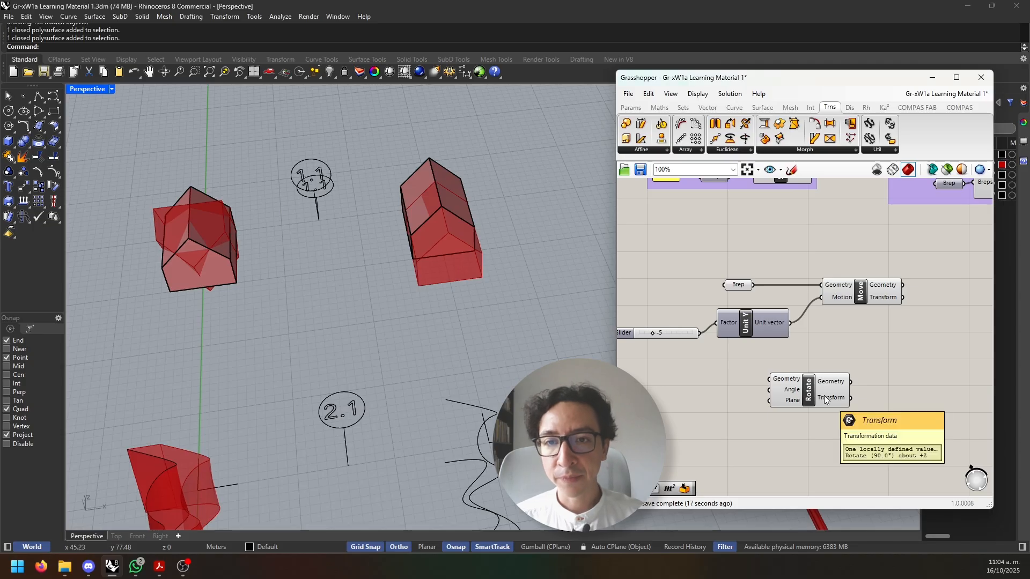
pyautogui.moveTo(773, 326); pyautogui.dragTo(795, 379)
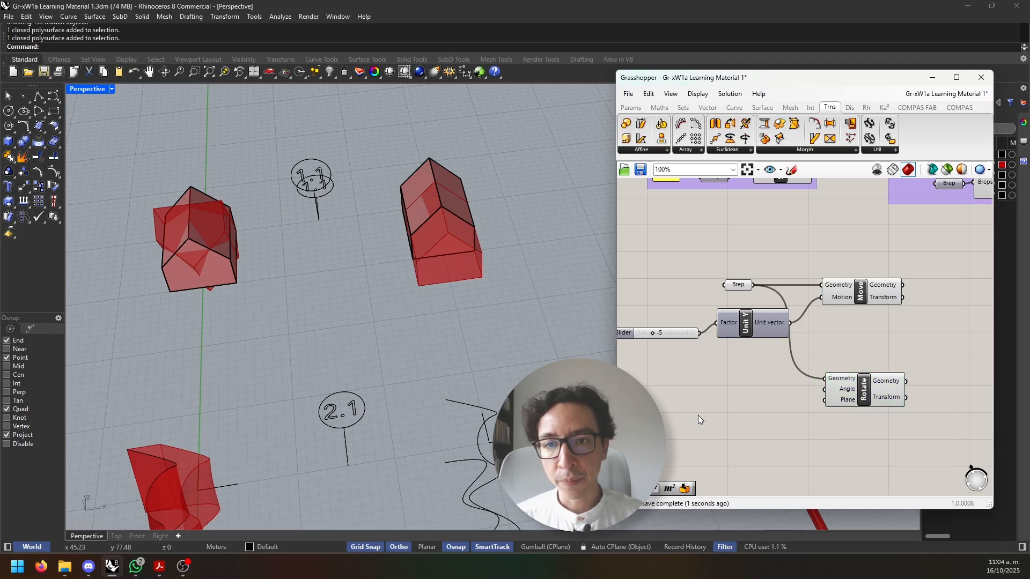
# Add a Radians conversion component and connect its output to Rotate's Angle input
pyautogui.moveTo(785, 415); pyautogui.dragTo(794, 391, button='right')
pyautogui.click(793, 392)
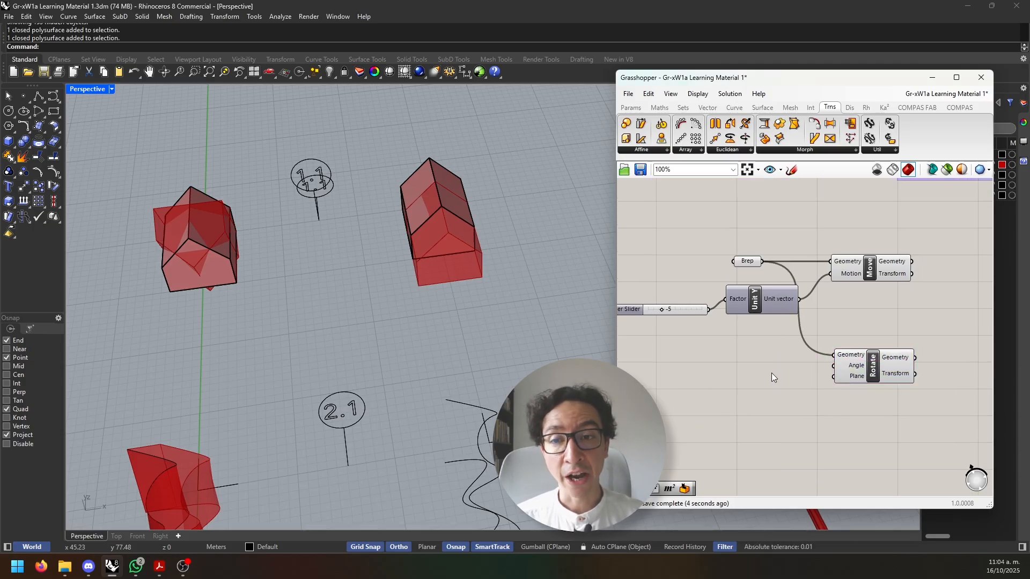
pyautogui.doubleClick(772, 373)
pyautogui.write('radians')
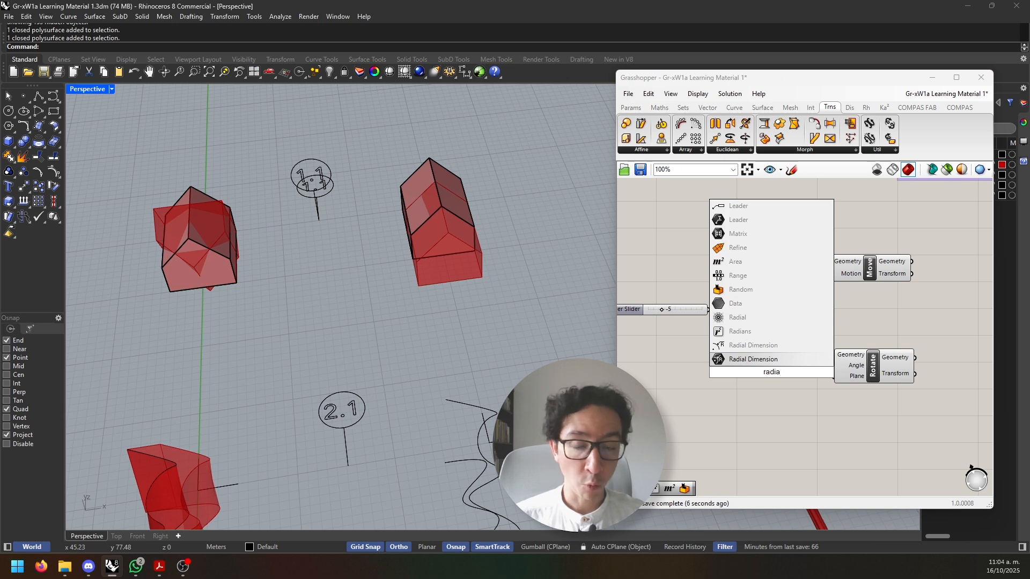
pyautogui.press('Return')
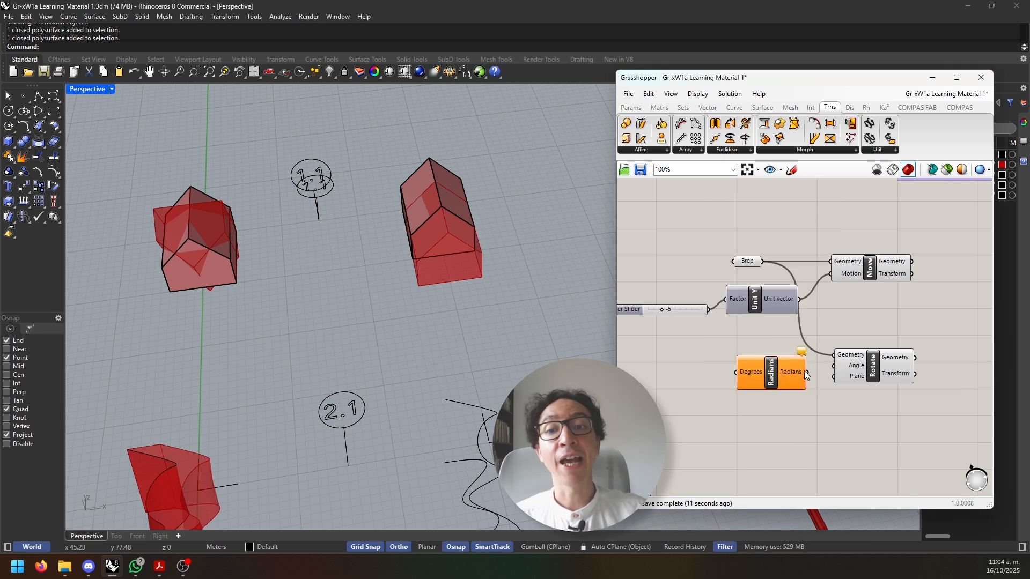
pyautogui.moveTo(807, 372); pyautogui.dragTo(838, 368)
pyautogui.moveTo(773, 378); pyautogui.dragTo(779, 379)
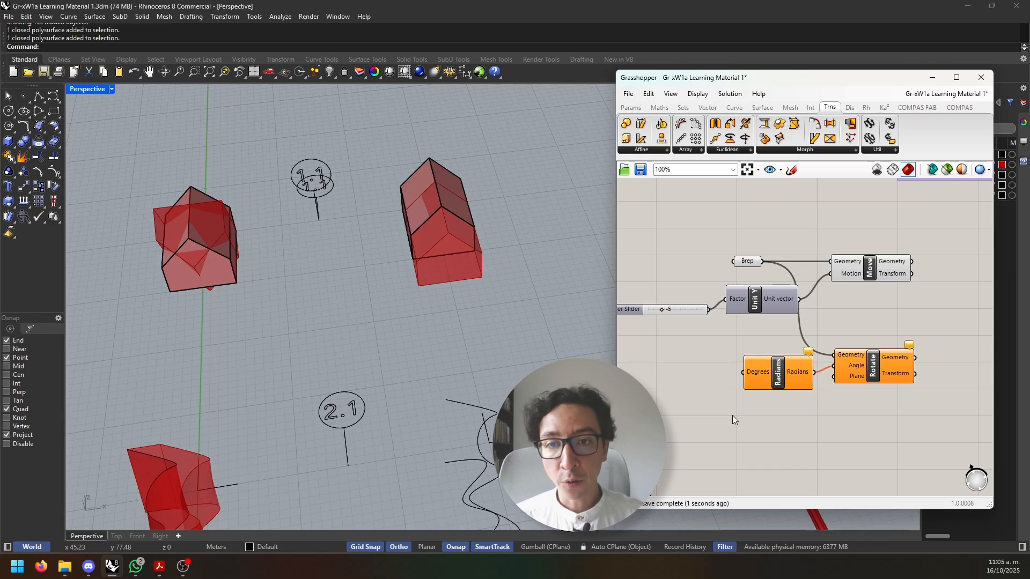
# Create a number slider from 0 to 360 and connect it to the Degrees input of Radians
pyautogui.doubleClick(735, 416)
pyautogui.write('0<360')
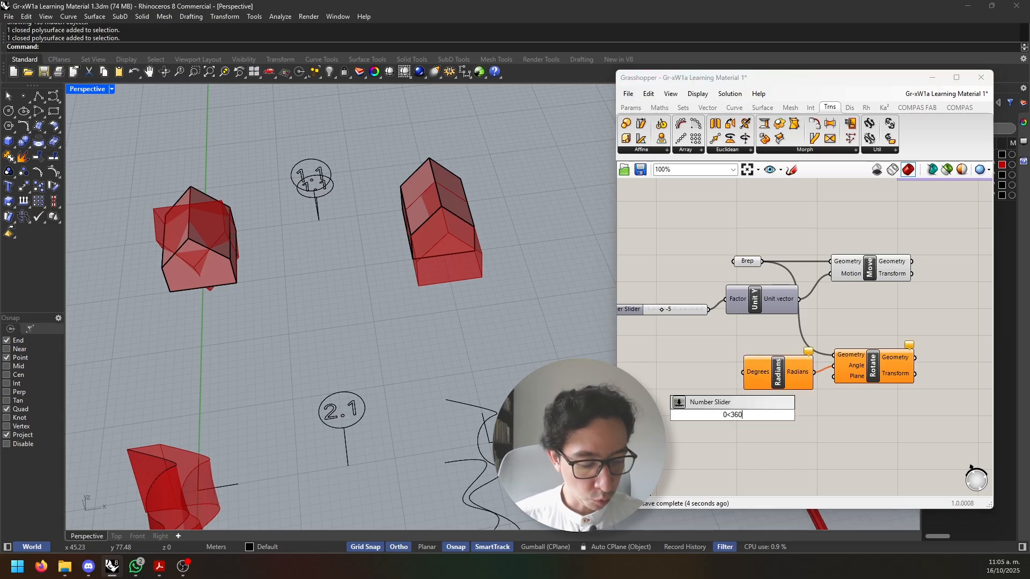
pyautogui.press('Return')
pyautogui.moveTo(704, 418); pyautogui.dragTo(644, 376)
pyautogui.moveTo(728, 376); pyautogui.dragTo(744, 375)
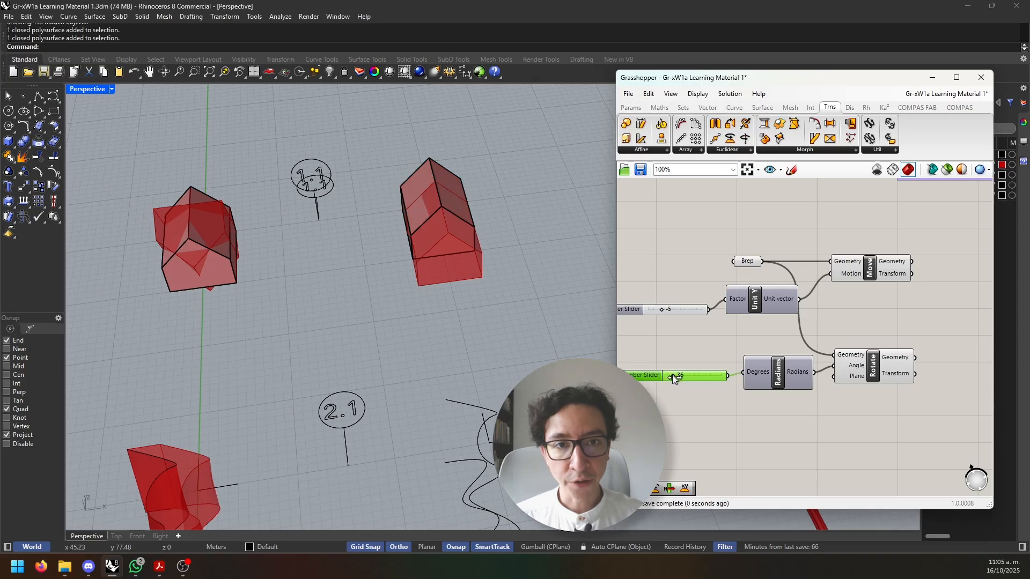
# Set the rotation slider to 7 degrees and check the rotated house's position relative to the world origin
pyautogui.moveTo(672, 375); pyautogui.dragTo(668, 375)
pyautogui.scroll(-3, 402, 318)
pyautogui.scroll(-5, 403, 317)
pyautogui.scroll(6, 395, 381)
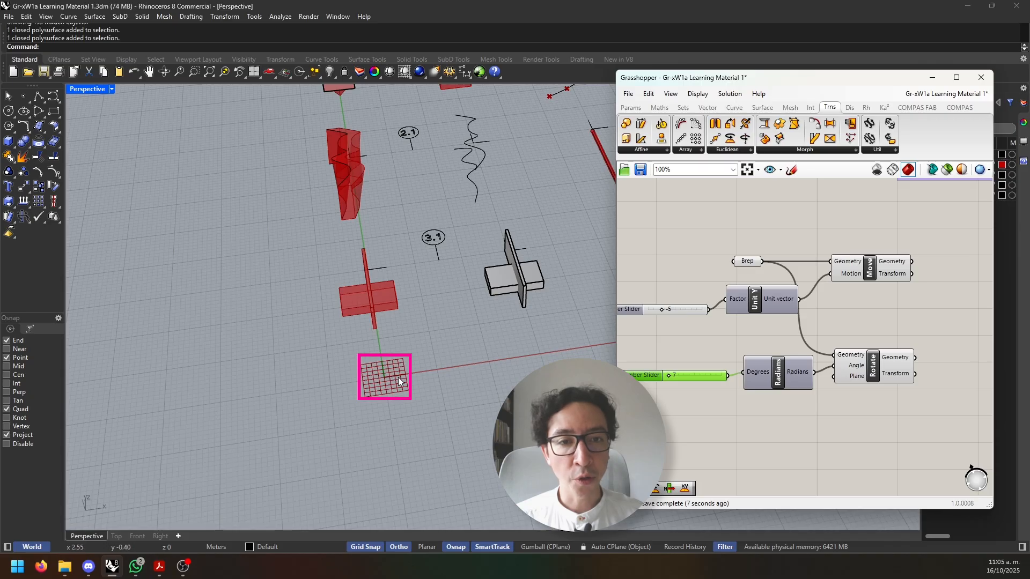
pyautogui.scroll(-2, 378, 400)
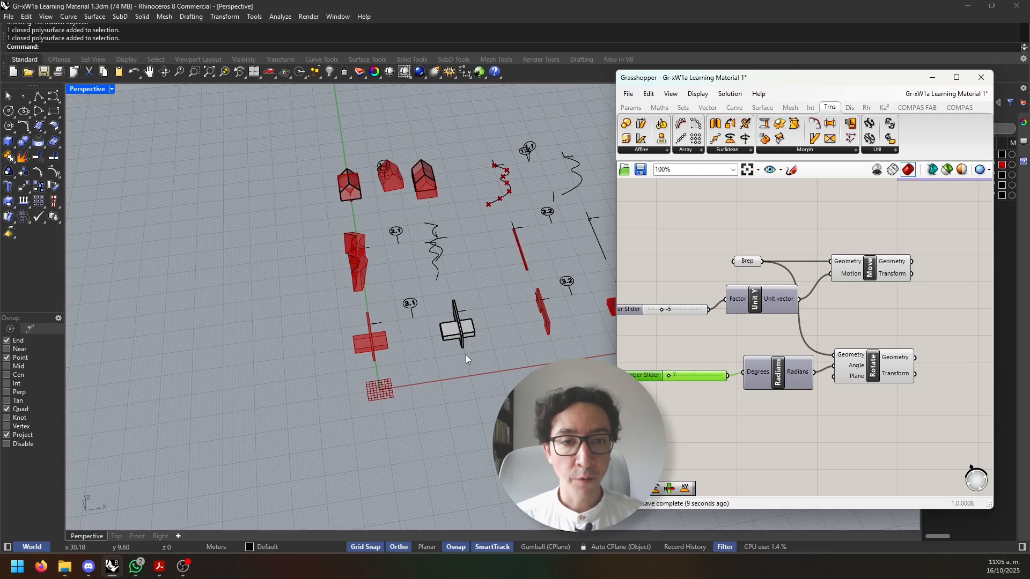
# Set the rotation slider to 0 degrees and hide the Move component's preview
pyautogui.moveTo(668, 375); pyautogui.dragTo(654, 372)
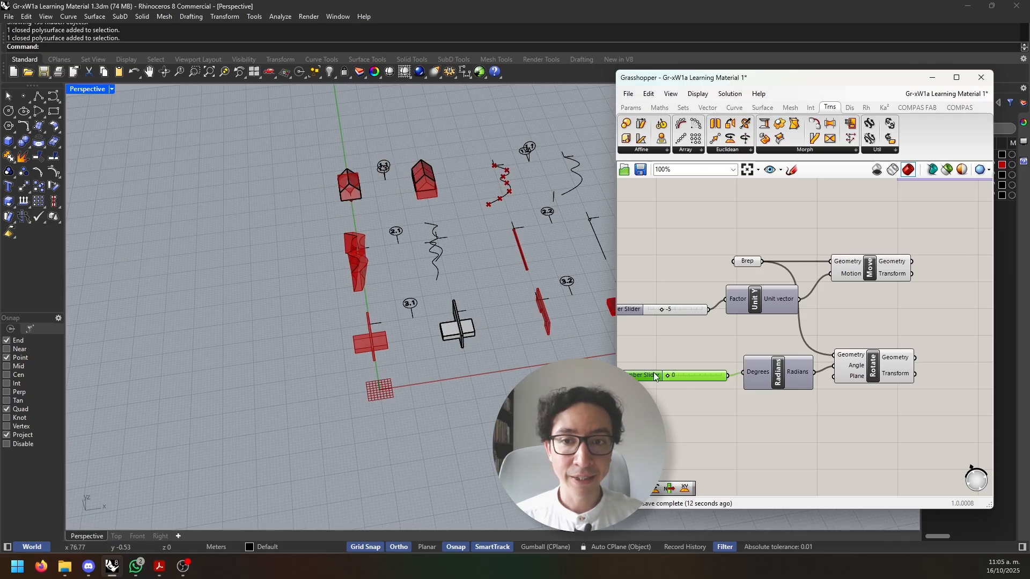
pyautogui.scroll(3, 435, 168)
pyautogui.scroll(2, 435, 168)
pyautogui.click(853, 269)
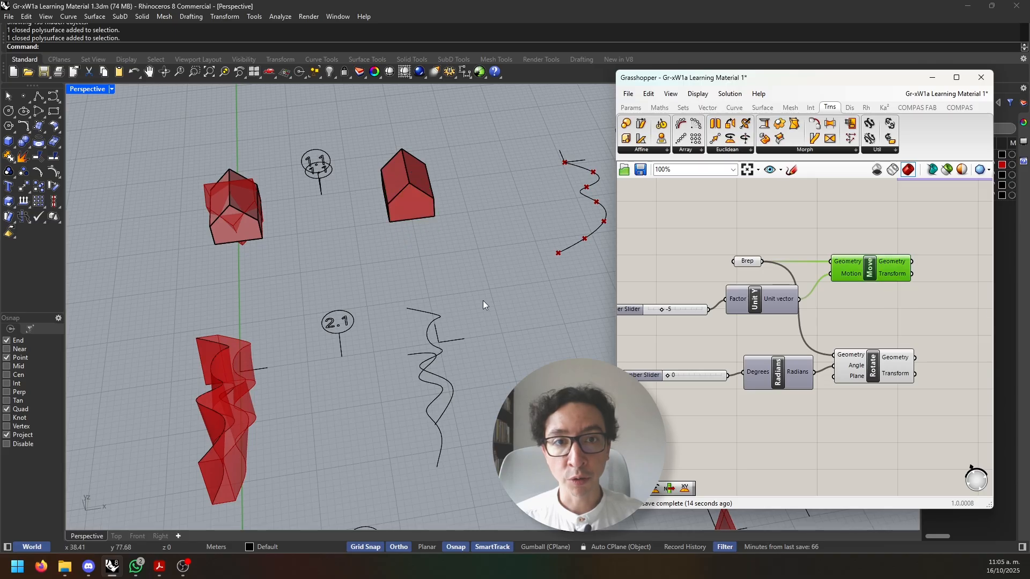
# Add an Area component, connect the Brep to its Geometry input, and reposition both components to make room
pyautogui.click(878, 378)
pyautogui.doubleClick(870, 423)
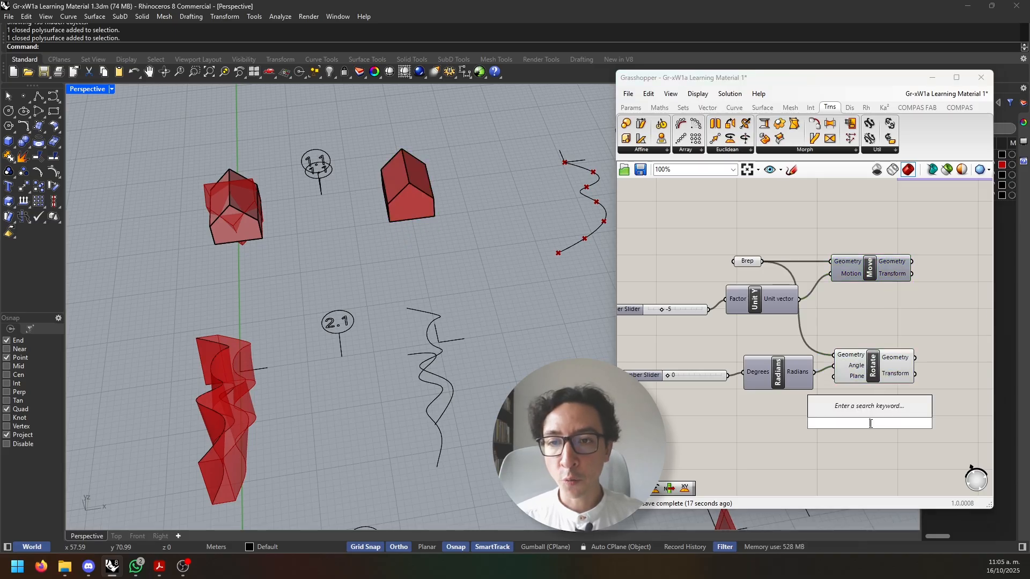
pyautogui.write('area')
pyautogui.press('Return')
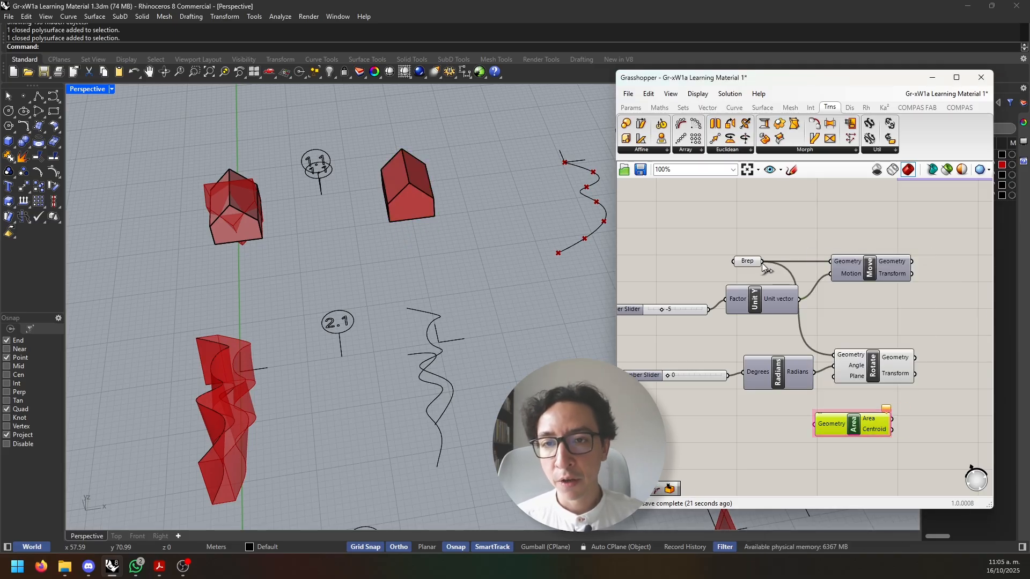
pyautogui.moveTo(762, 261); pyautogui.dragTo(814, 423)
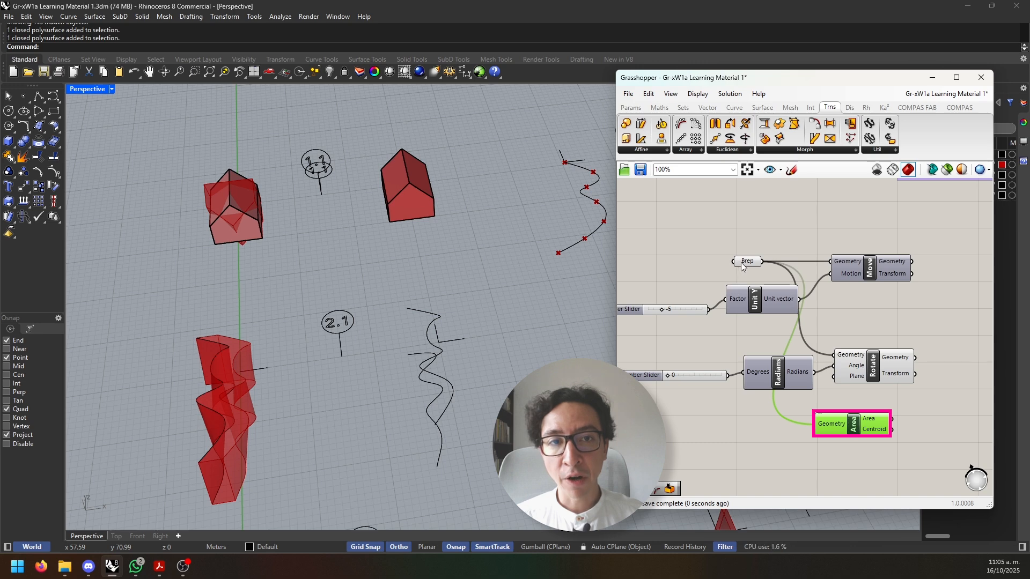
pyautogui.click(716, 263)
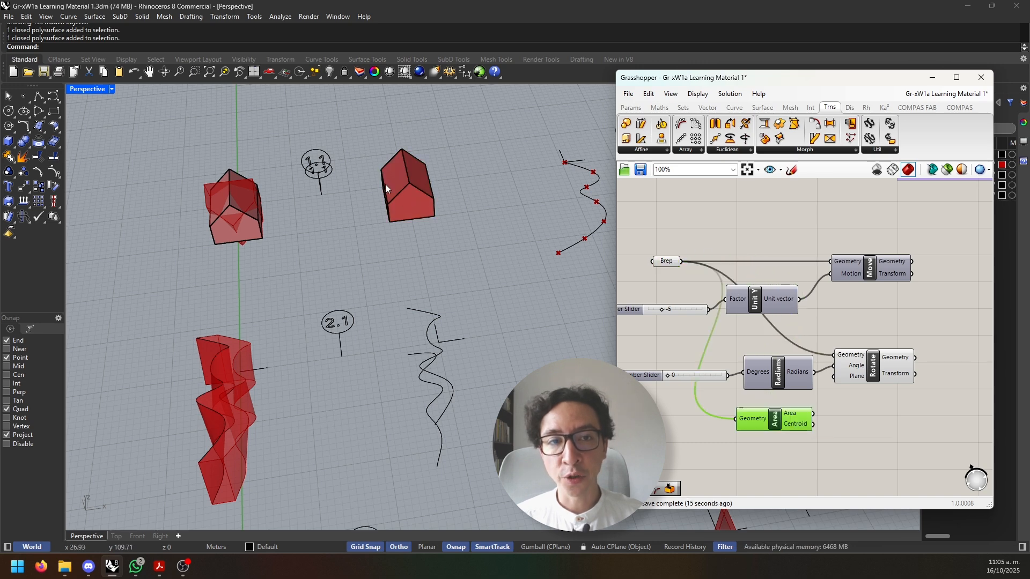
# Add an XY Plane component, connect Area's Centroid to its Origin, and connect its Plane output to Rotate's Plane input
pyautogui.doubleClick(832, 446)
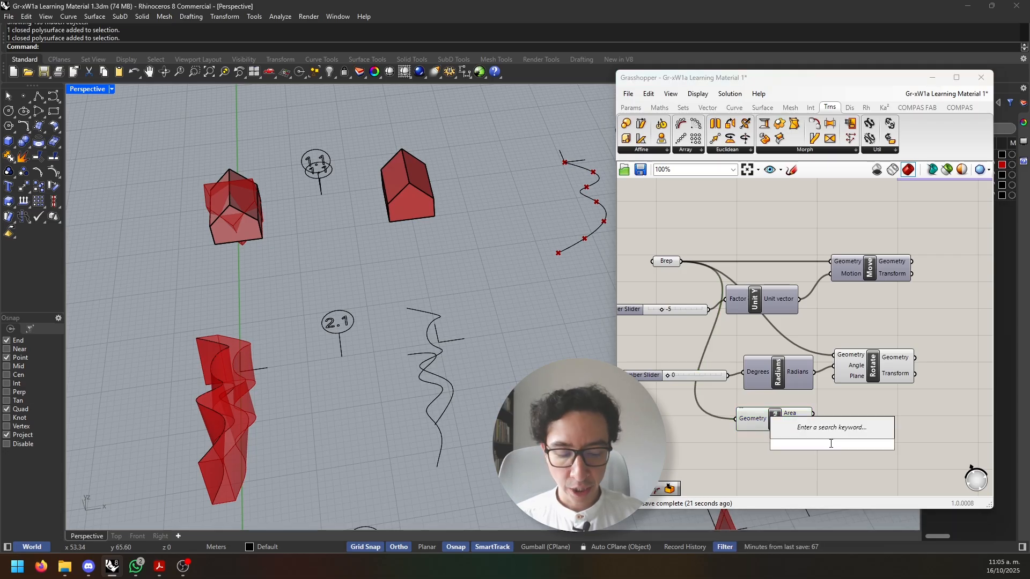
pyautogui.write('xy plane')
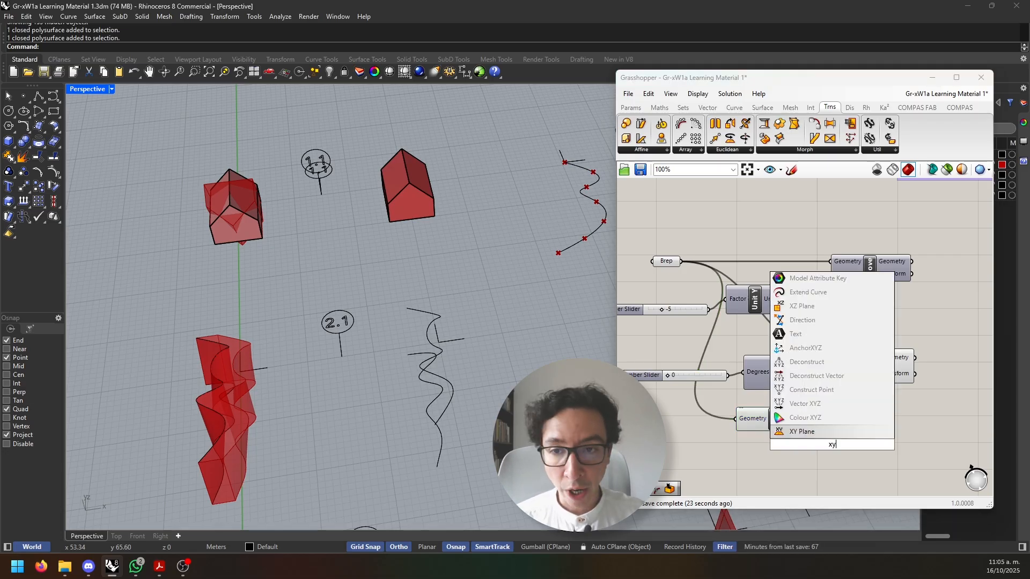
pyautogui.press('Return')
pyautogui.moveTo(832, 446); pyautogui.dragTo(886, 442)
pyautogui.moveTo(813, 423); pyautogui.dragTo(856, 441)
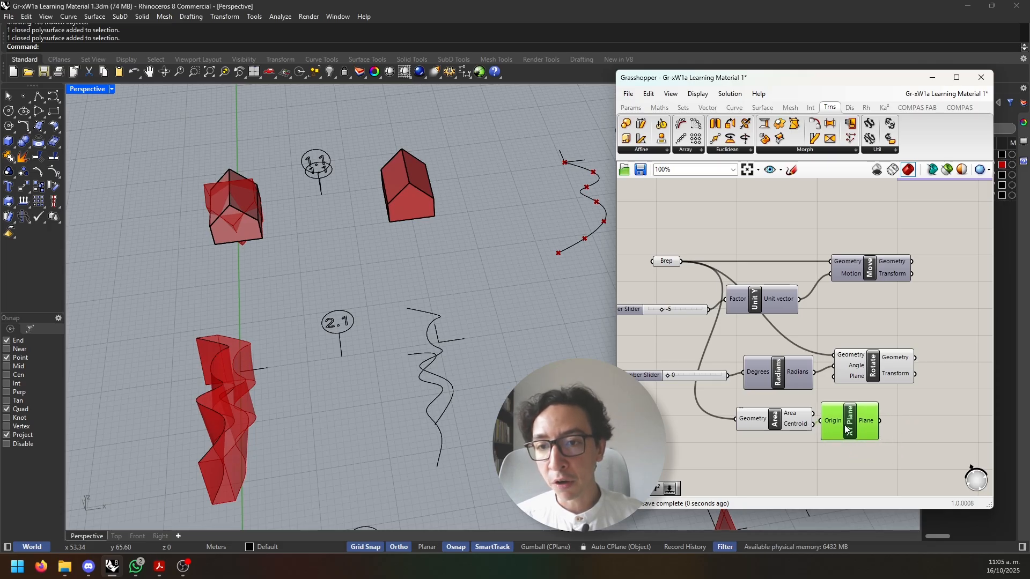
pyautogui.scroll(3, 862, 434)
pyautogui.moveTo(848, 334); pyautogui.dragTo(937, 336)
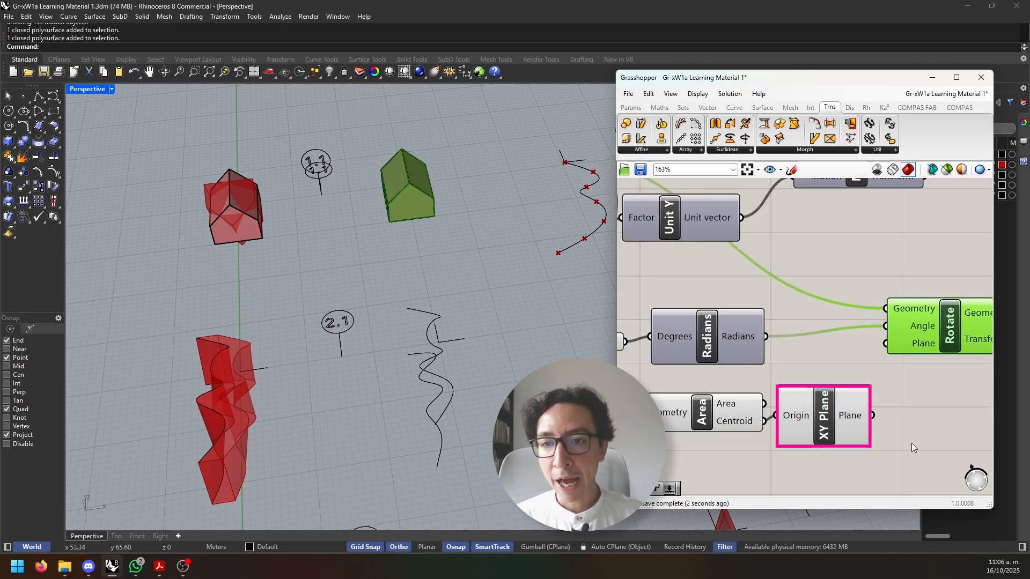
pyautogui.moveTo(873, 415); pyautogui.dragTo(886, 344)
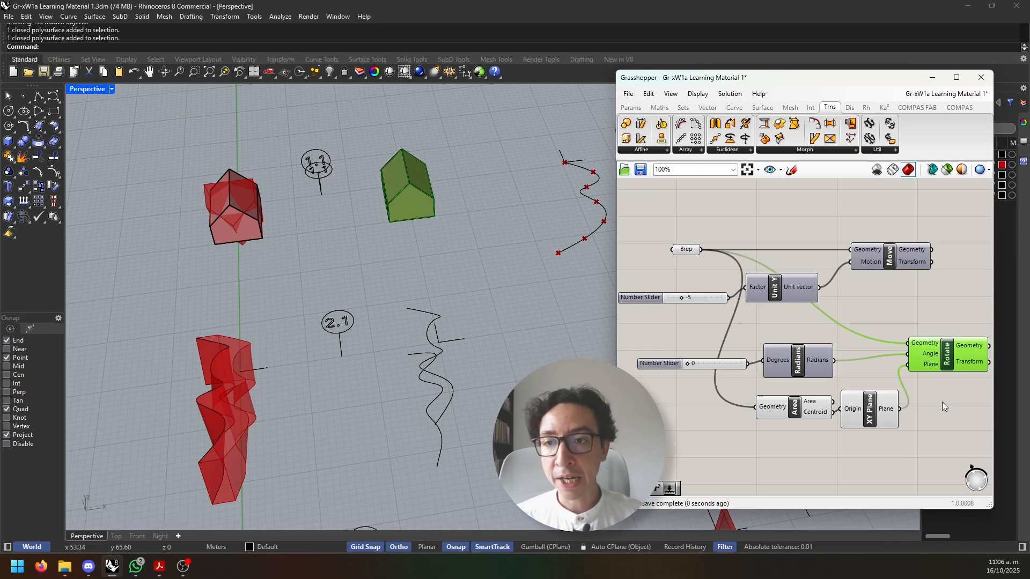
# Vary the rotation slider to check how the house turns about its centroid in the XY plane, ending at 0
pyautogui.scroll(-3, 942, 401)
pyautogui.click(871, 416)
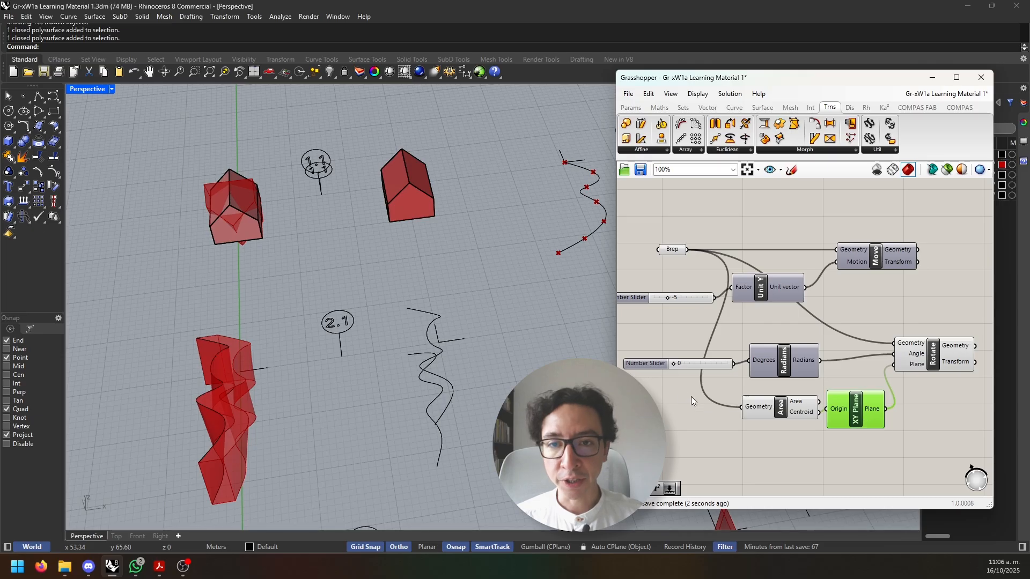
pyautogui.moveTo(673, 362)
pyautogui.mouseDown()
pyautogui.moveTo(711, 361)
pyautogui.moveTo(671, 359)
pyautogui.mouseUp()
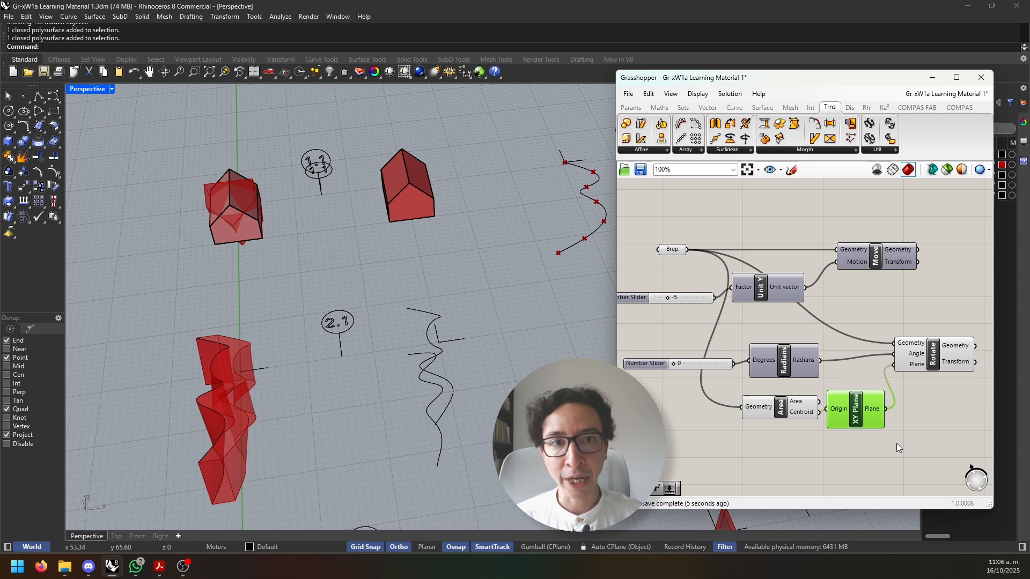
# Replace the XY Plane with a YZ Plane between Area's Centroid and Rotate's Plane input, and test the rotation, ending at 0 degrees
pyautogui.press('Delete')
pyautogui.doubleClick(864, 452)
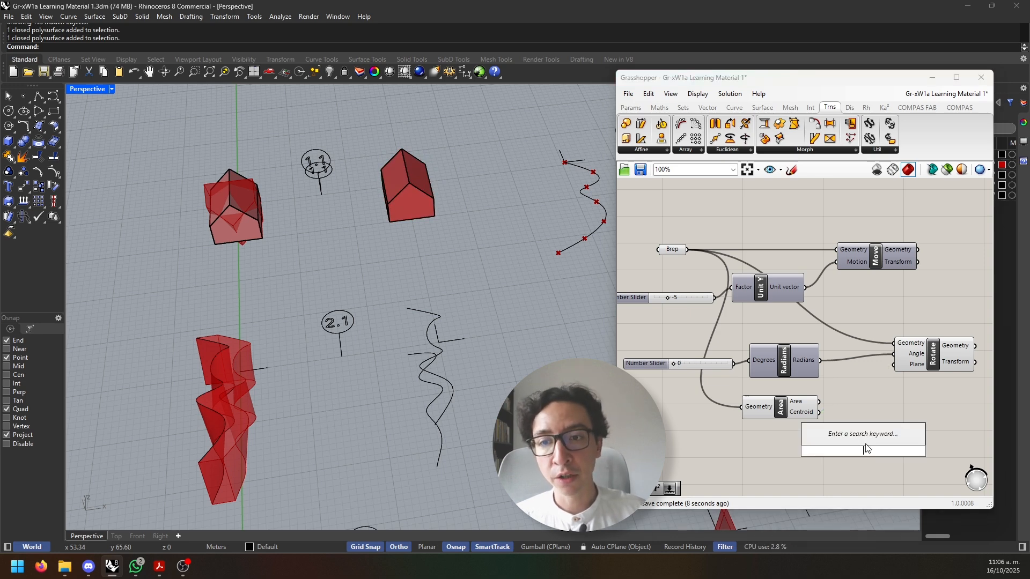
pyautogui.write('yz')
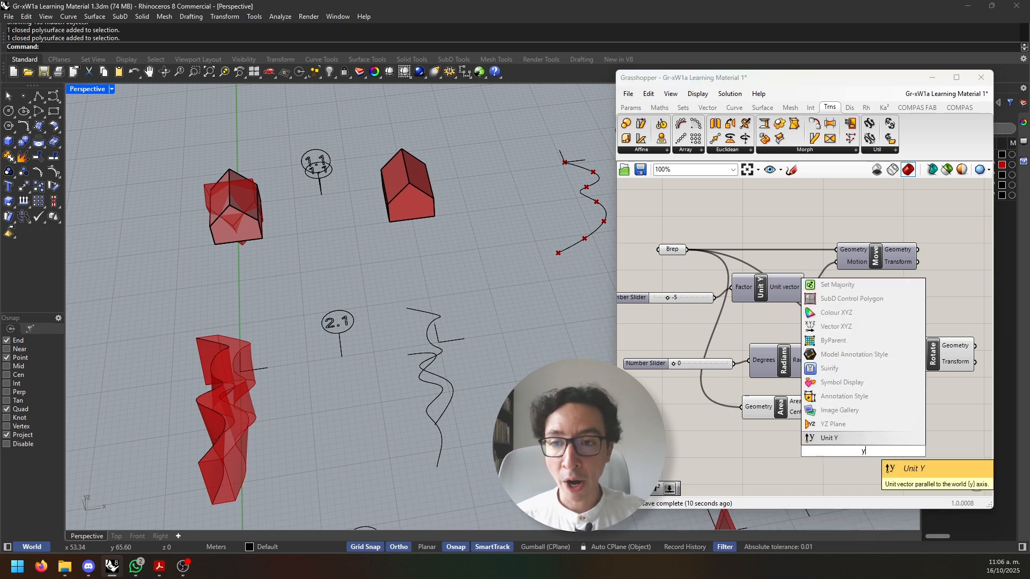
pyautogui.press('Return')
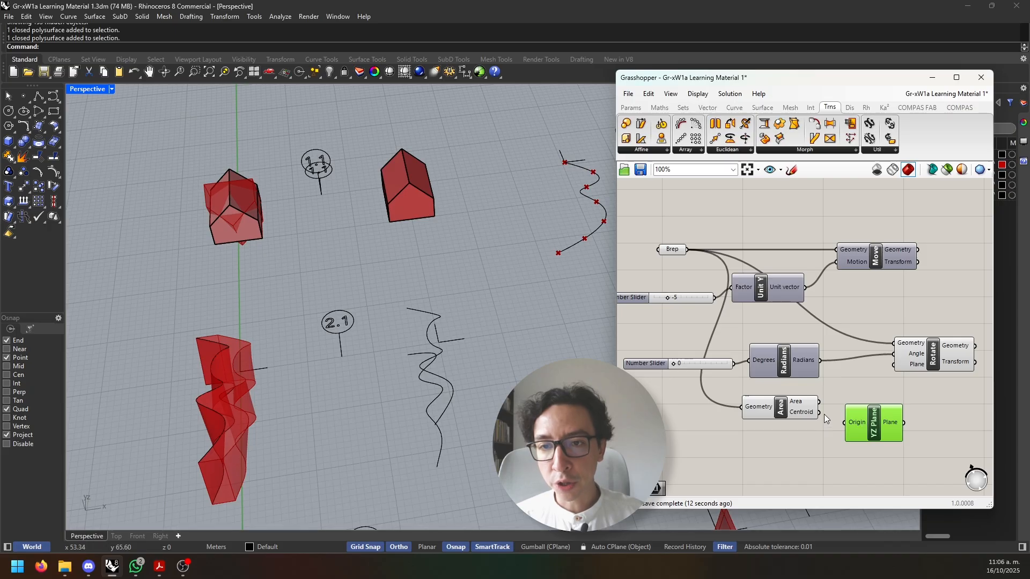
pyautogui.moveTo(864, 424); pyautogui.dragTo(890, 371)
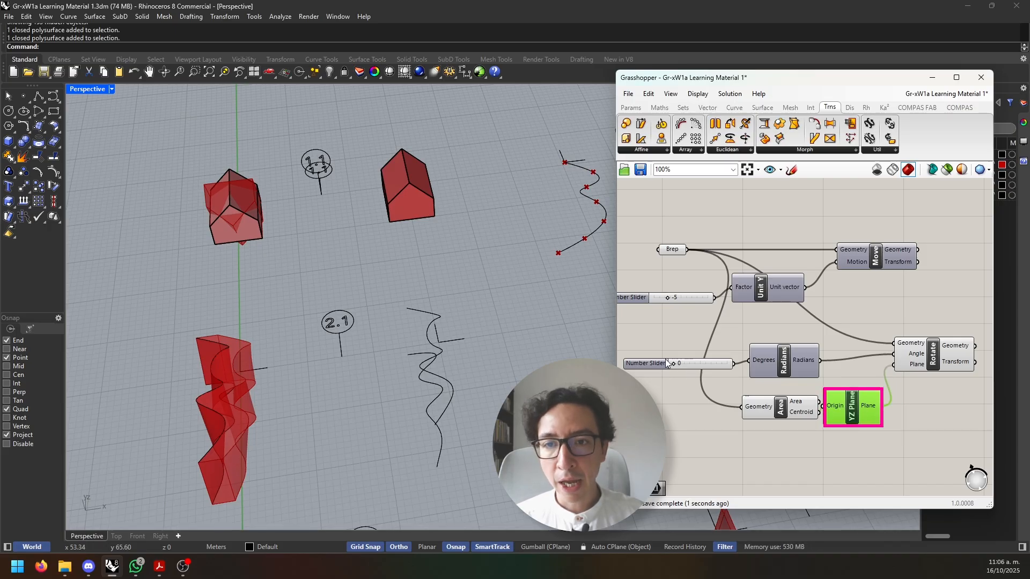
pyautogui.moveTo(675, 363)
pyautogui.mouseDown()
pyautogui.moveTo(705, 364)
pyautogui.moveTo(661, 365)
pyautogui.mouseUp()
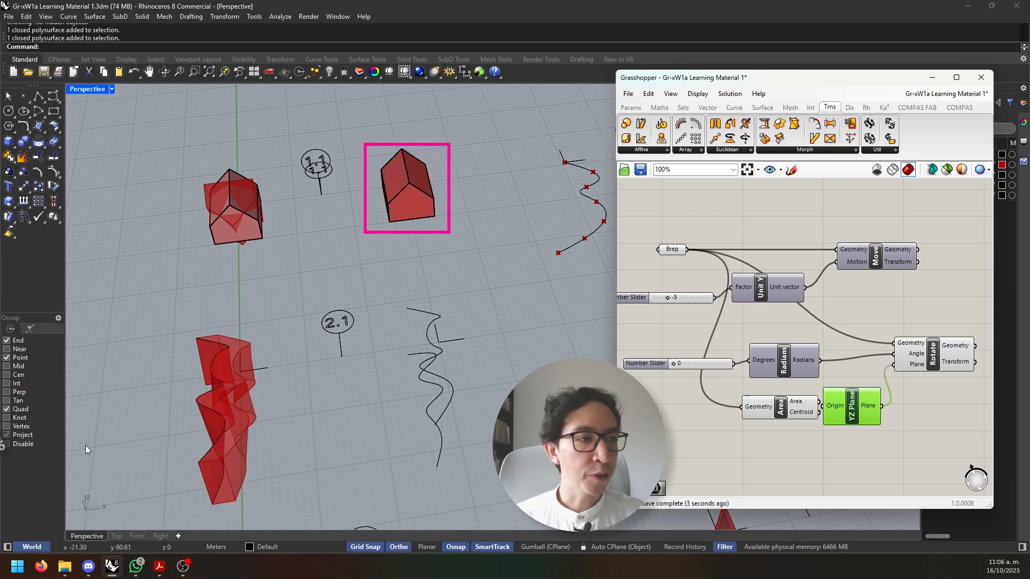
# Add a Mirror component below the Rotate group and connect the Brep to its Geometry input
pyautogui.moveTo(735, 449); pyautogui.dragTo(727, 424, button='right')
pyautogui.moveTo(794, 343); pyautogui.dragTo(783, 302, button='right')
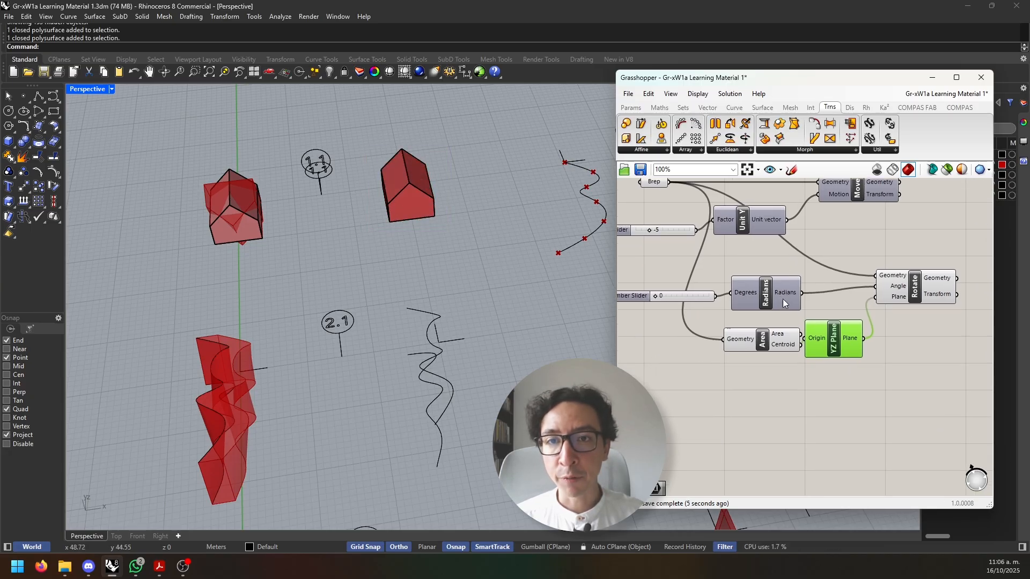
pyautogui.click(735, 152)
pyautogui.click(734, 169)
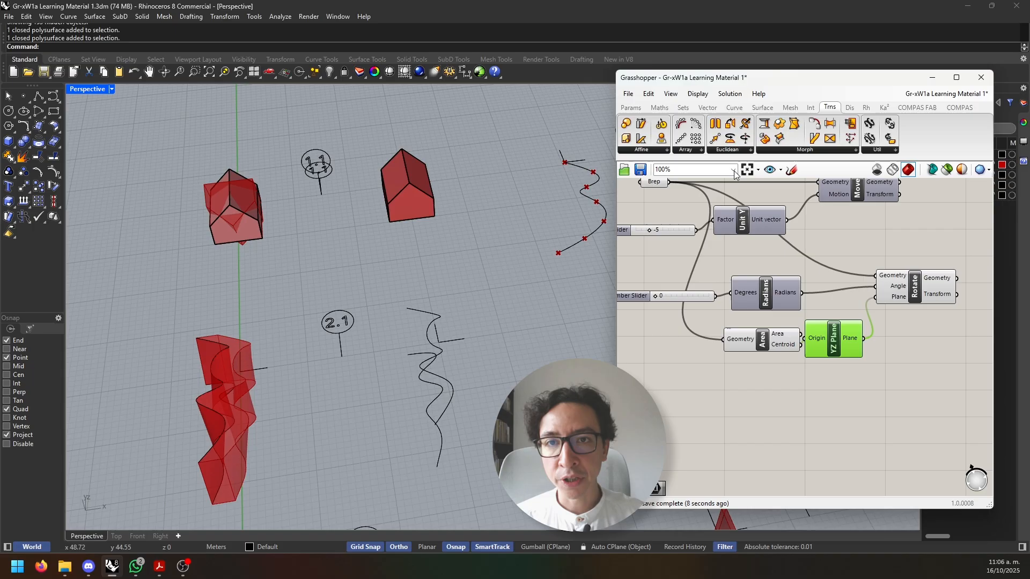
pyautogui.click(832, 429)
pyautogui.scroll(-2, 835, 429)
pyautogui.moveTo(703, 216); pyautogui.dragTo(849, 418)
pyautogui.scroll(-2, 256, 234)
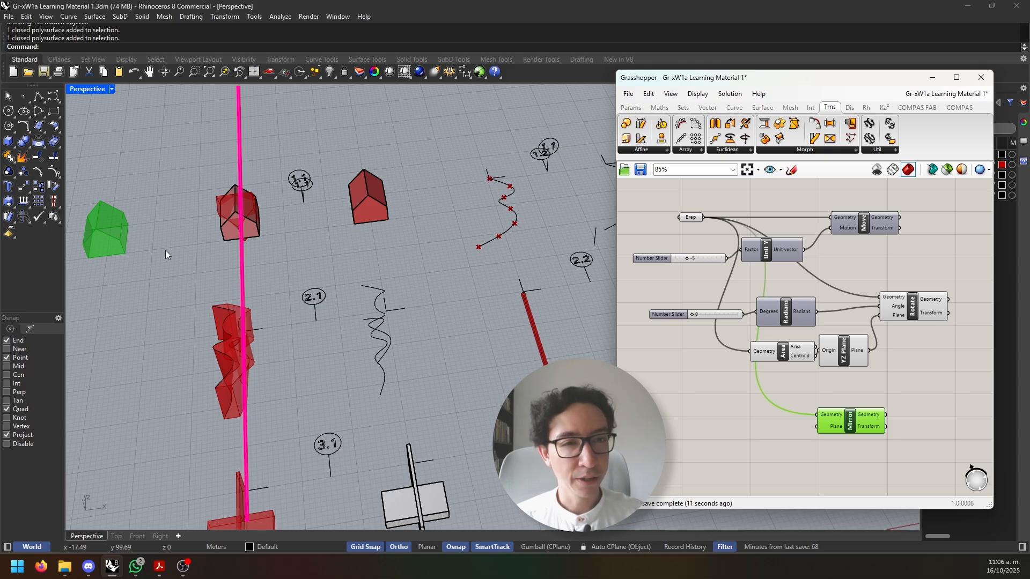
# Add an XY Plane component and connect its Plane output to Mirror's Plane input
pyautogui.doubleClick(786, 445)
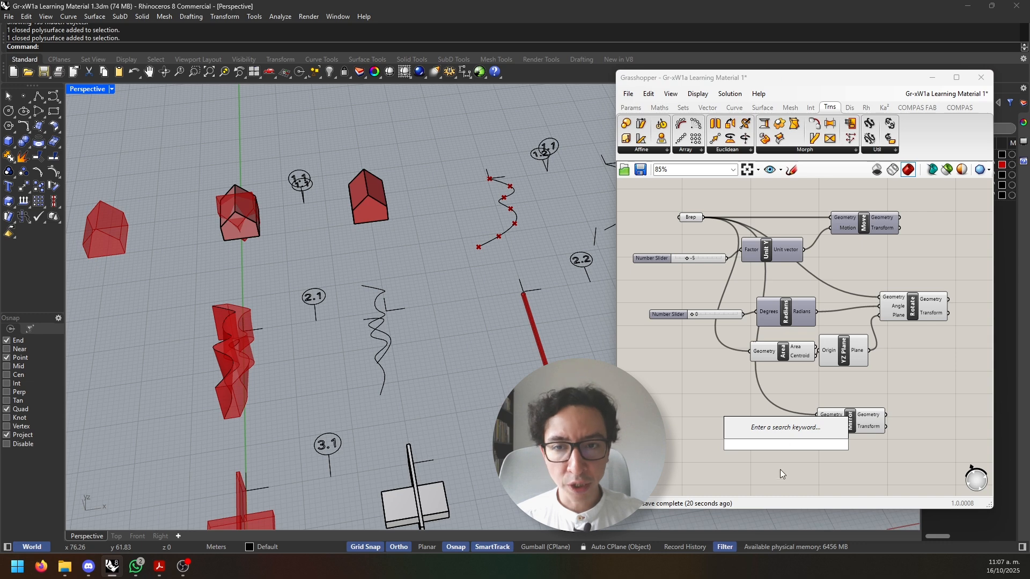
pyautogui.click(780, 470)
pyautogui.scroll(-3, 900, 374)
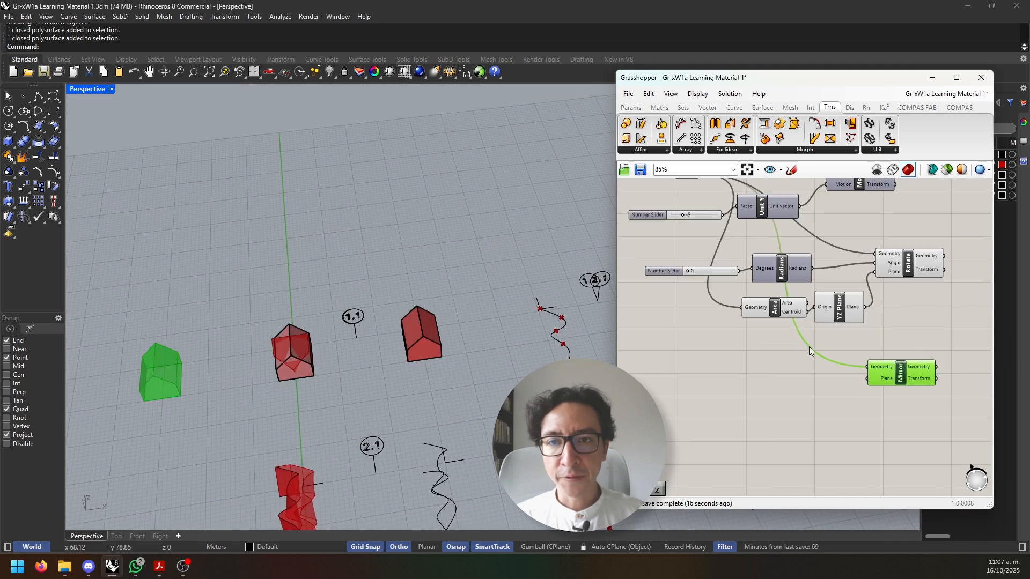
pyautogui.scroll(4, 885, 422)
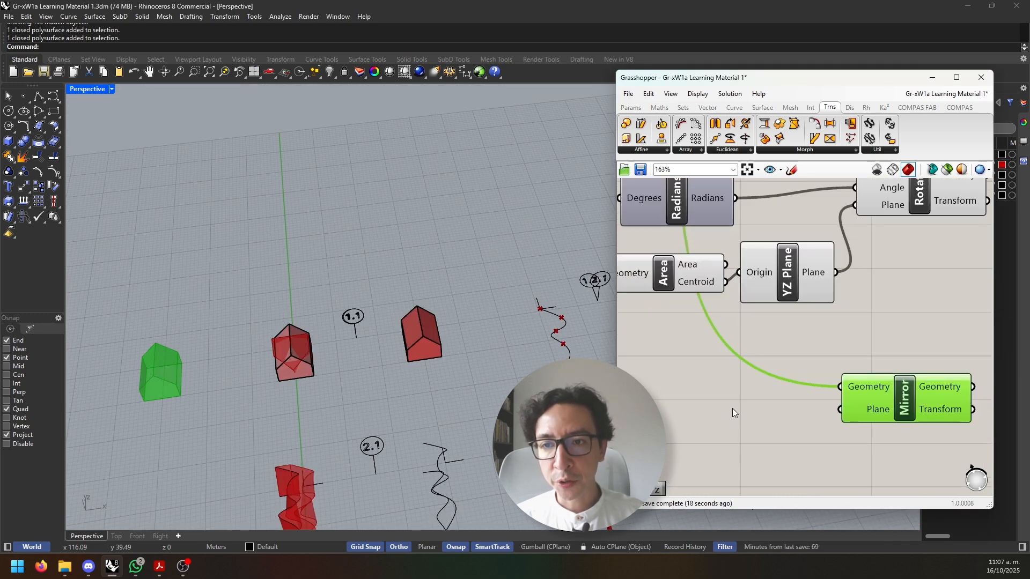
pyautogui.moveTo(740, 456); pyautogui.dragTo(773, 401, button='right')
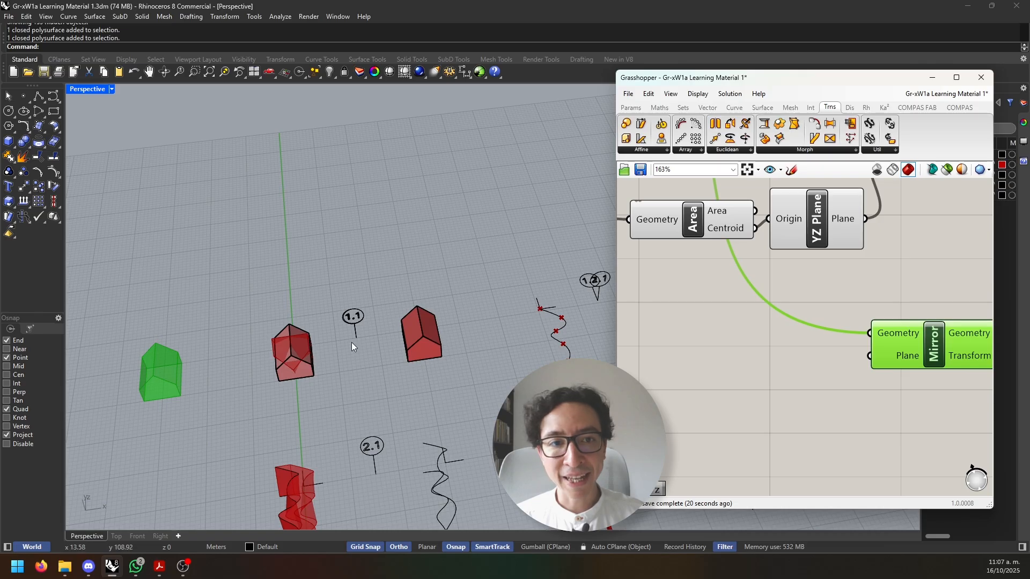
pyautogui.scroll(-2, 761, 400)
pyautogui.click(778, 395)
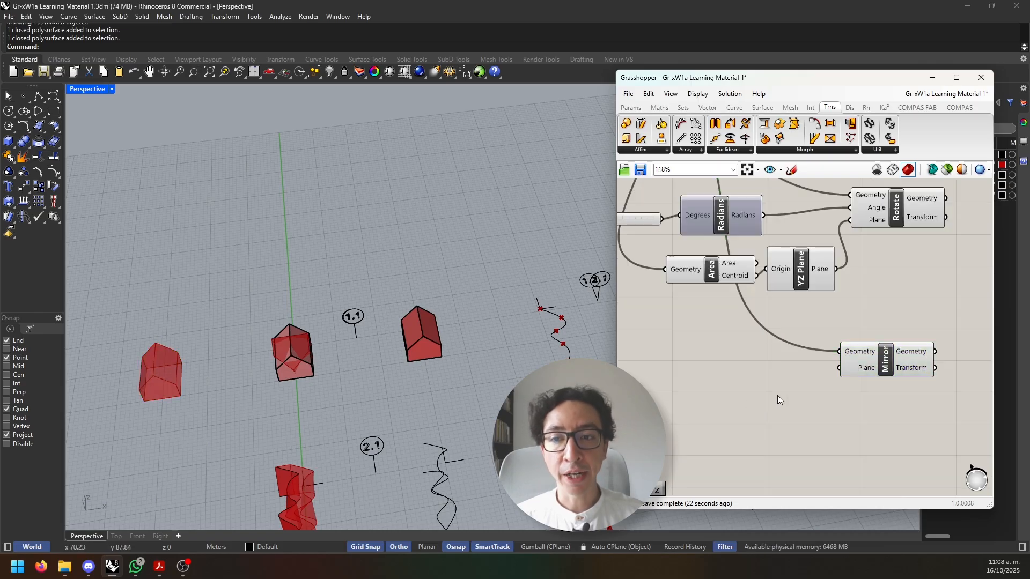
pyautogui.doubleClick(777, 401)
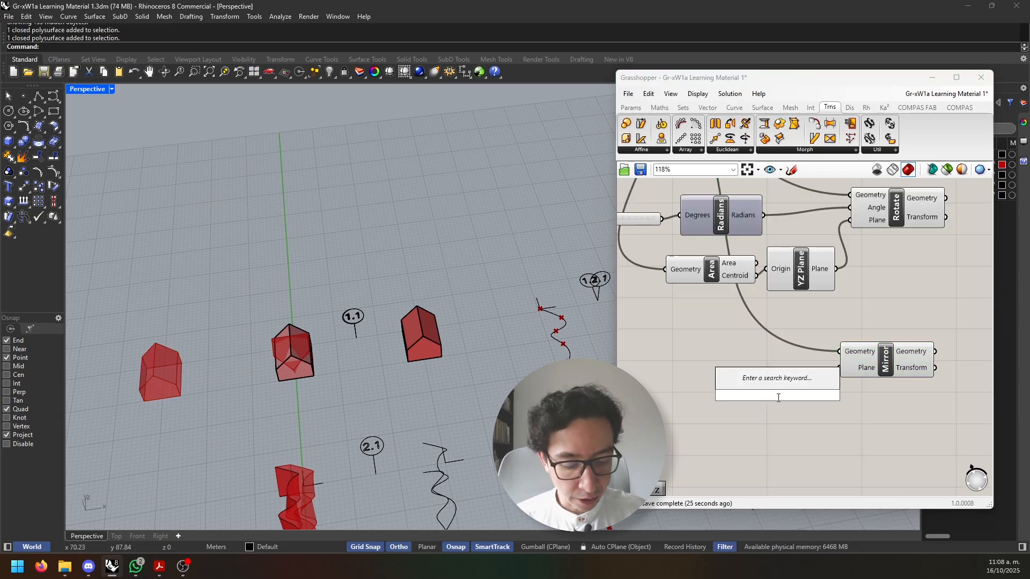
pyautogui.write('xy')
pyautogui.press('Return')
pyautogui.moveTo(778, 403); pyautogui.dragTo(834, 374)
# Inspect the house mirrored across the XY plane and reposition the XY Plane and Mirror components on the canvas
pyautogui.scroll(-4, 408, 430)
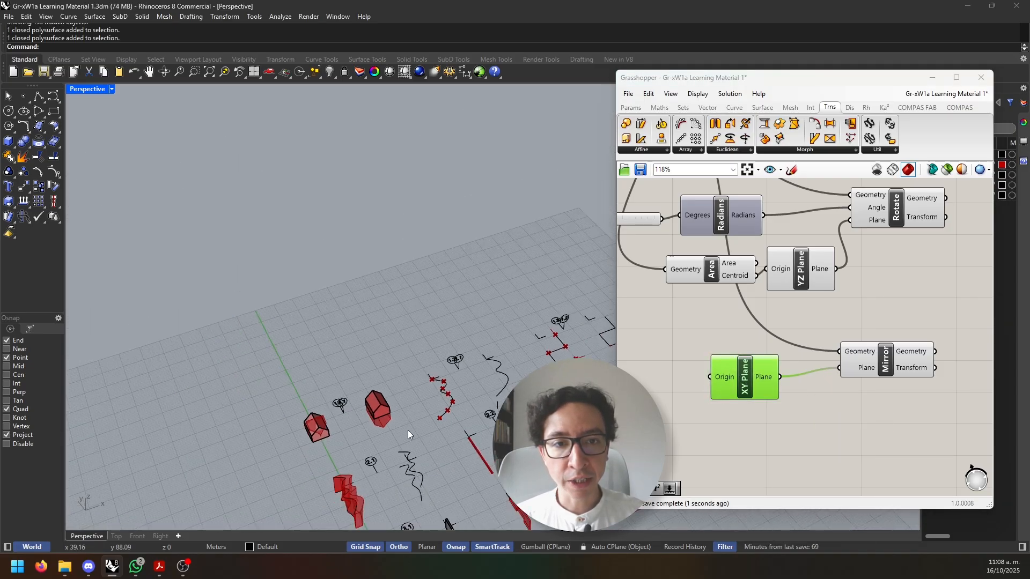
pyautogui.scroll(5, 408, 431)
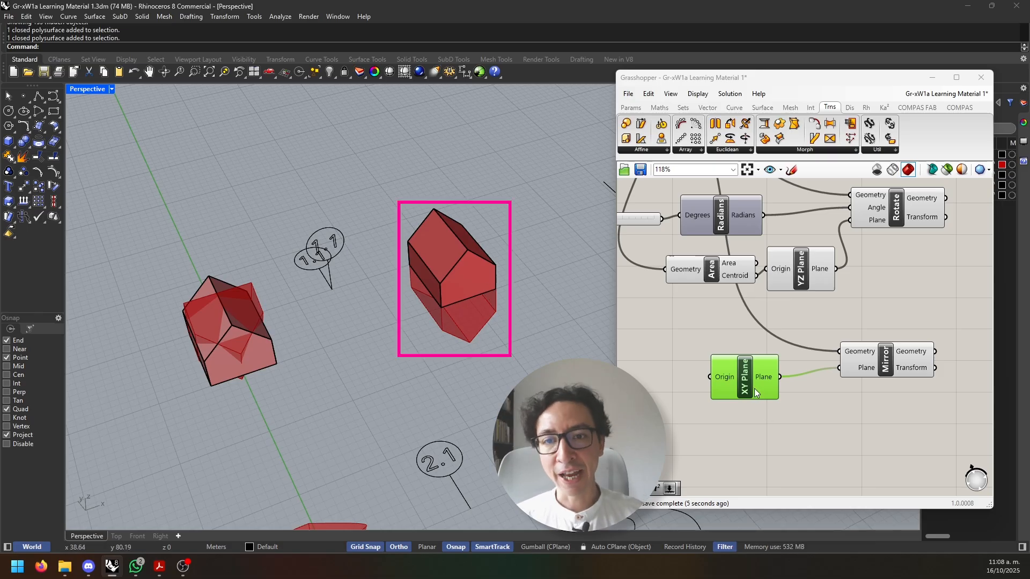
pyautogui.moveTo(753, 387)
pyautogui.mouseDown()
pyautogui.moveTo(761, 395)
pyautogui.moveTo(749, 378)
pyautogui.mouseUp()
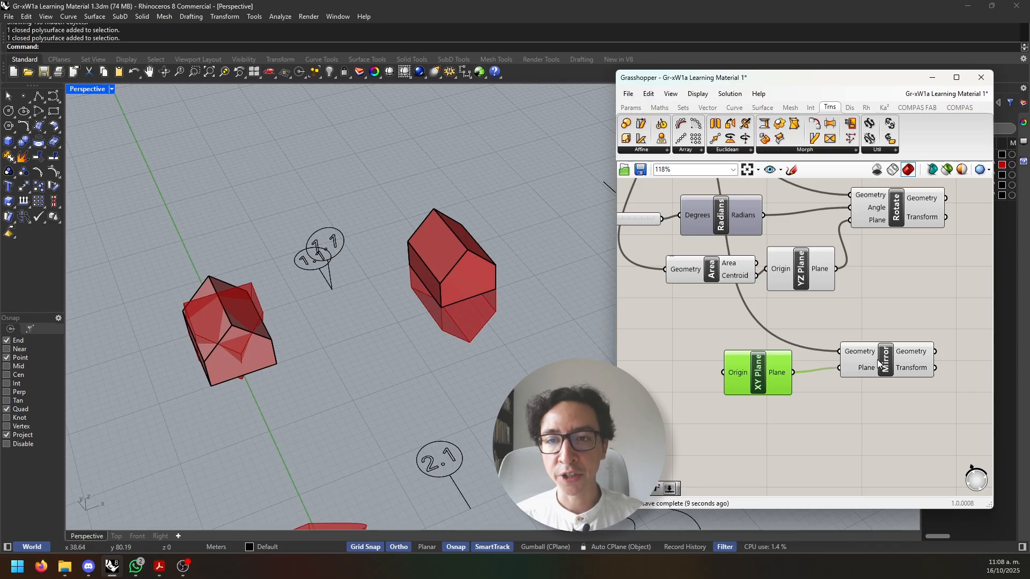
pyautogui.moveTo(881, 360); pyautogui.dragTo(898, 341)
pyautogui.moveTo(752, 389); pyautogui.dragTo(762, 379)
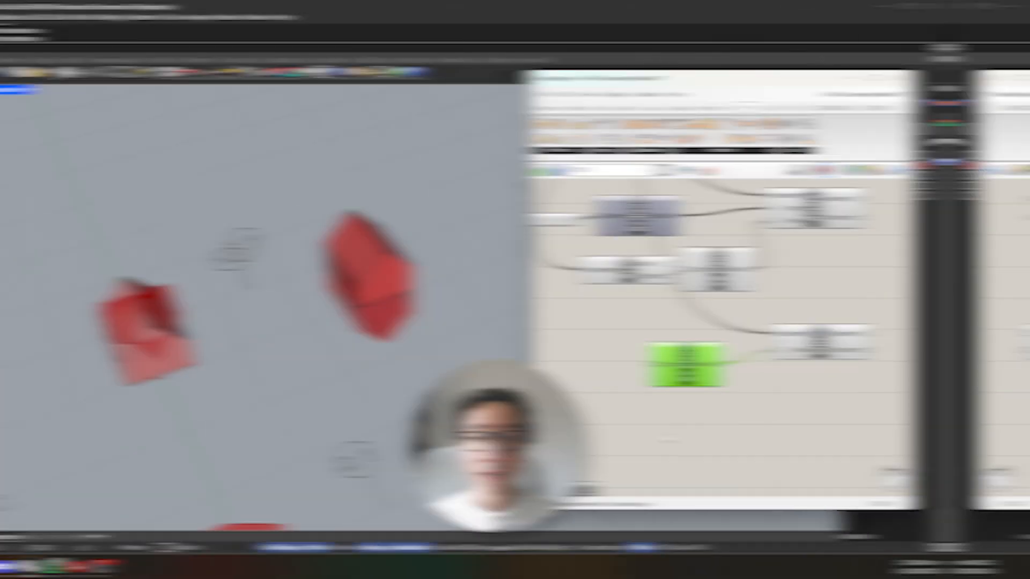
# Add a Scale component below Mirror and connect the Brep to its Geometry input
pyautogui.doubleClick(751, 423)
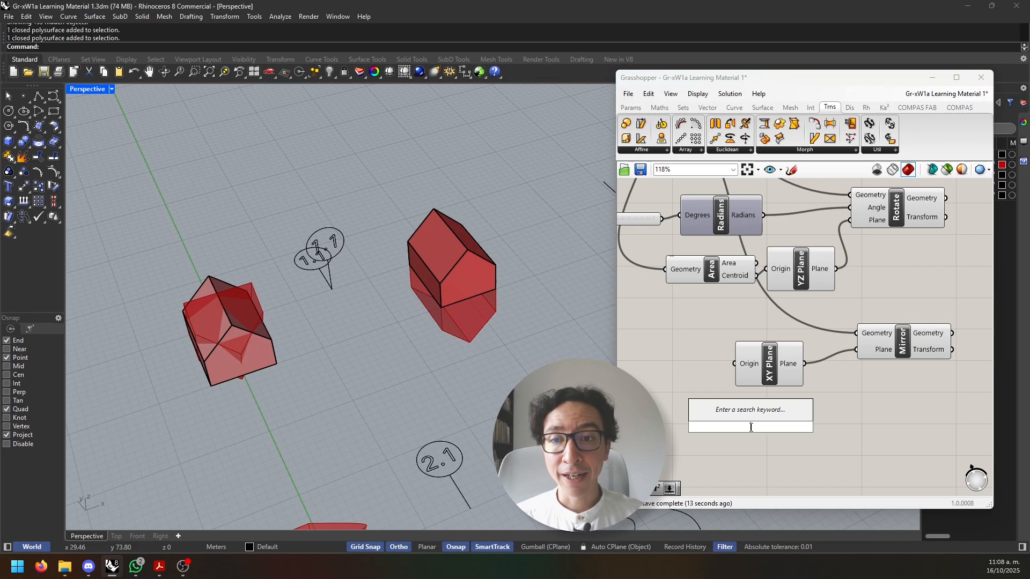
pyautogui.click(653, 152)
pyautogui.click(643, 170)
pyautogui.click(884, 445)
pyautogui.scroll(-5, 884, 445)
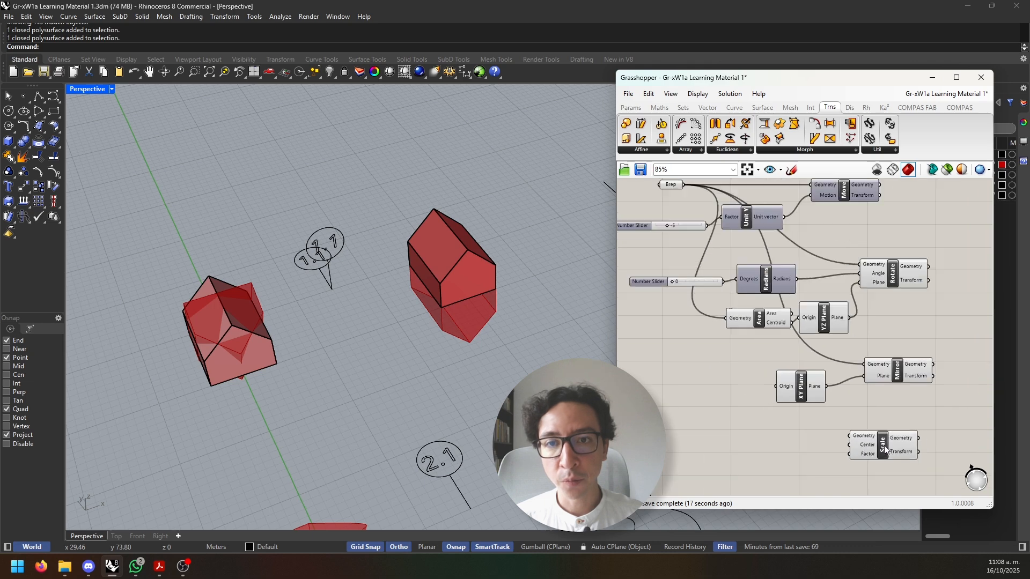
pyautogui.scroll(3, 757, 310)
pyautogui.scroll(-3, 772, 343)
pyautogui.moveTo(723, 262); pyautogui.dragTo(852, 452)
# Connect Area's Centroid output to Scale's Center input
pyautogui.scroll(3, 833, 446)
pyautogui.scroll(-2, 751, 424)
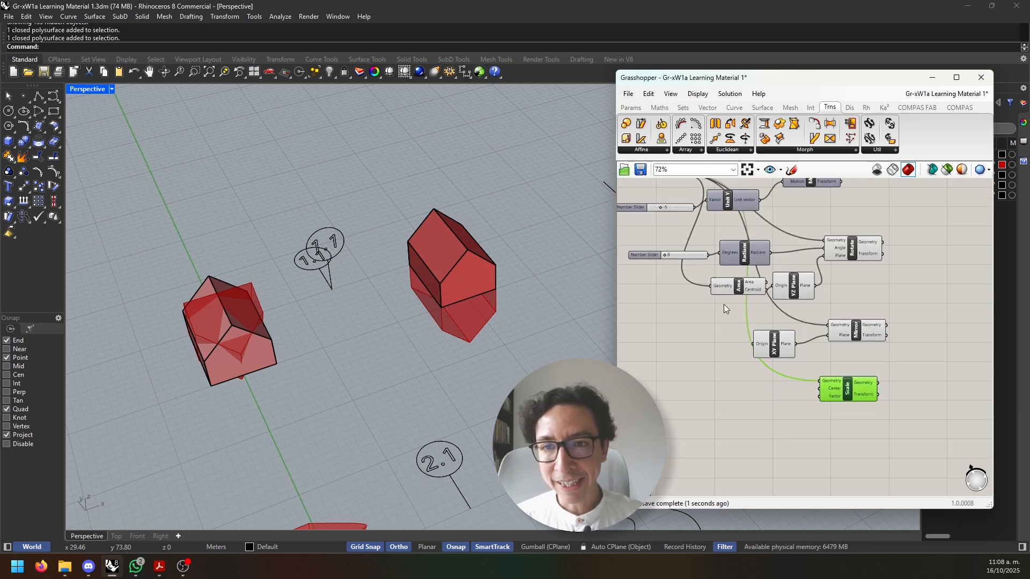
pyautogui.moveTo(729, 290); pyautogui.dragTo(855, 427)
pyautogui.scroll(2, 705, 289)
pyautogui.scroll(-2, 820, 440)
pyautogui.scroll(2, 827, 430)
pyautogui.moveTo(817, 441)
pyautogui.mouseDown(button='right')
pyautogui.moveTo(831, 424)
pyautogui.moveTo(821, 427)
pyautogui.mouseUp(button='right')
pyautogui.moveTo(772, 396); pyautogui.dragTo(788, 436, button='right')
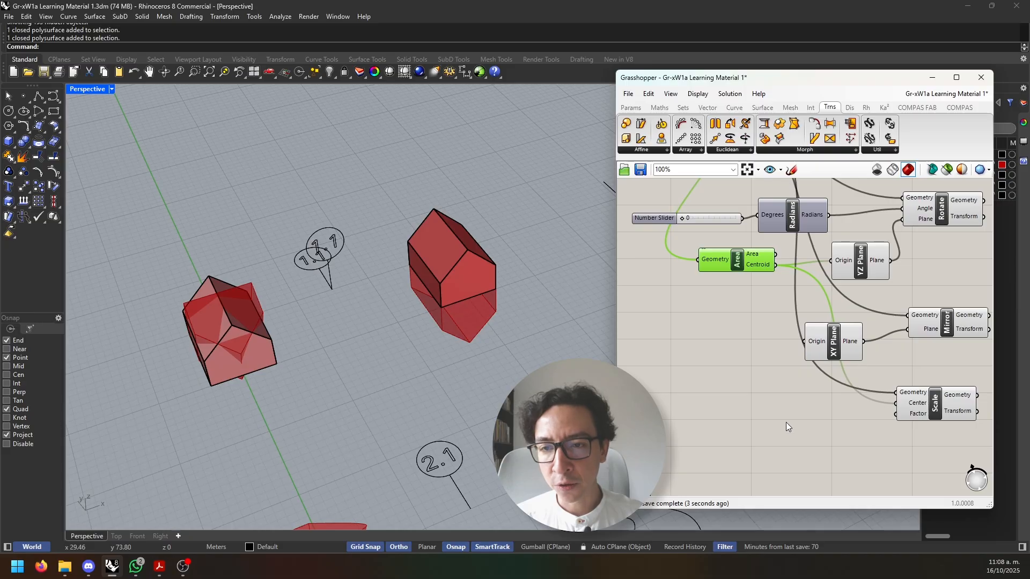
# Add a number slider ranging from 0 to 2.00 and connect it to Scale's Factor input
pyautogui.doubleClick(786, 423)
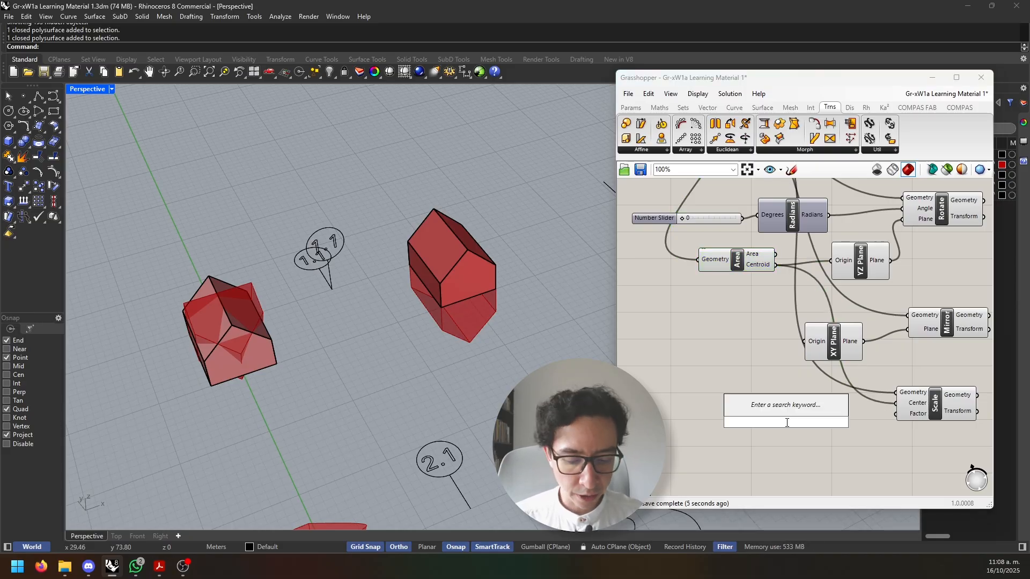
pyautogui.write('0<2')
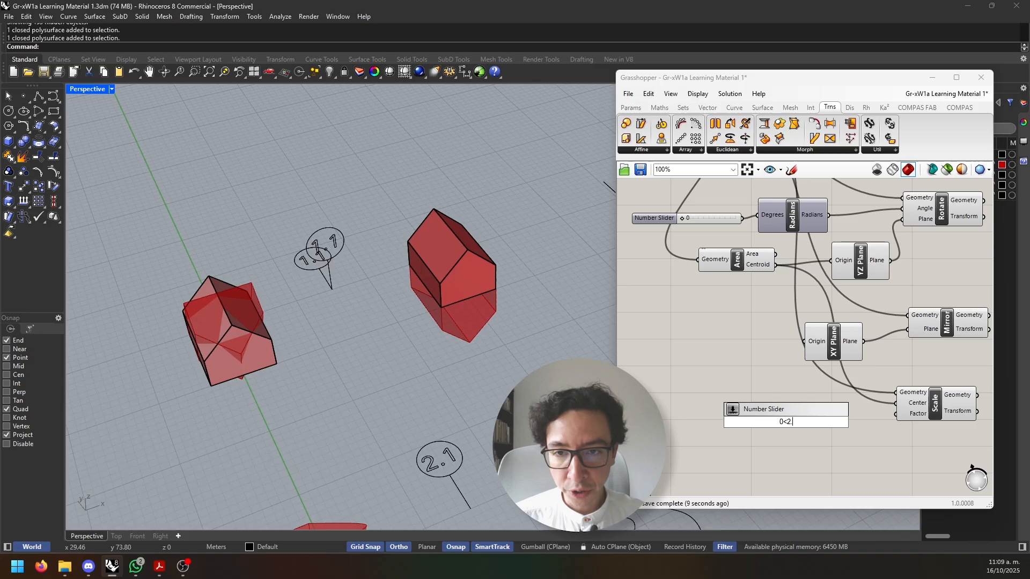
pyautogui.press('Return')
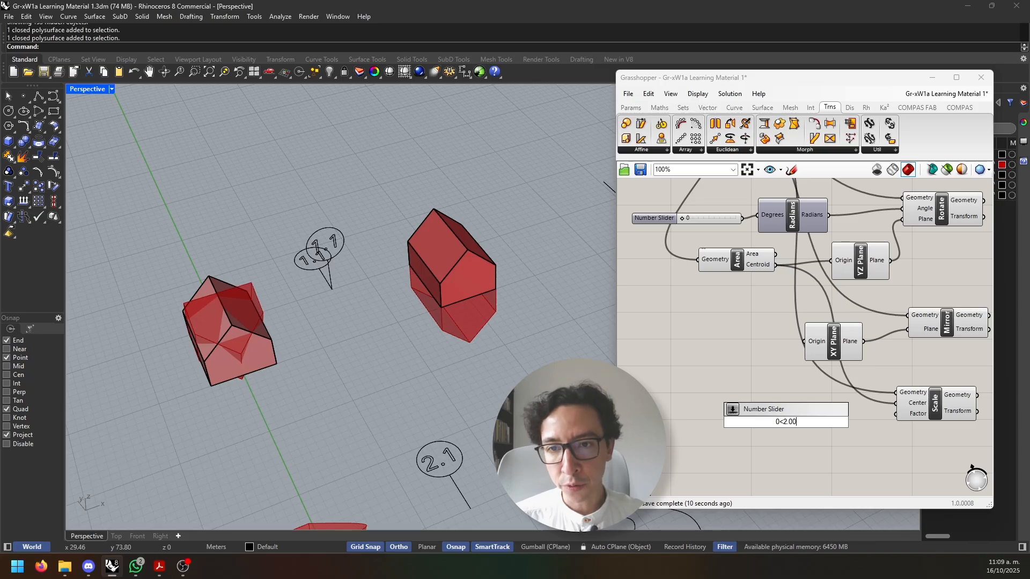
pyautogui.scroll(5, 754, 434)
pyautogui.scroll(-2, 753, 434)
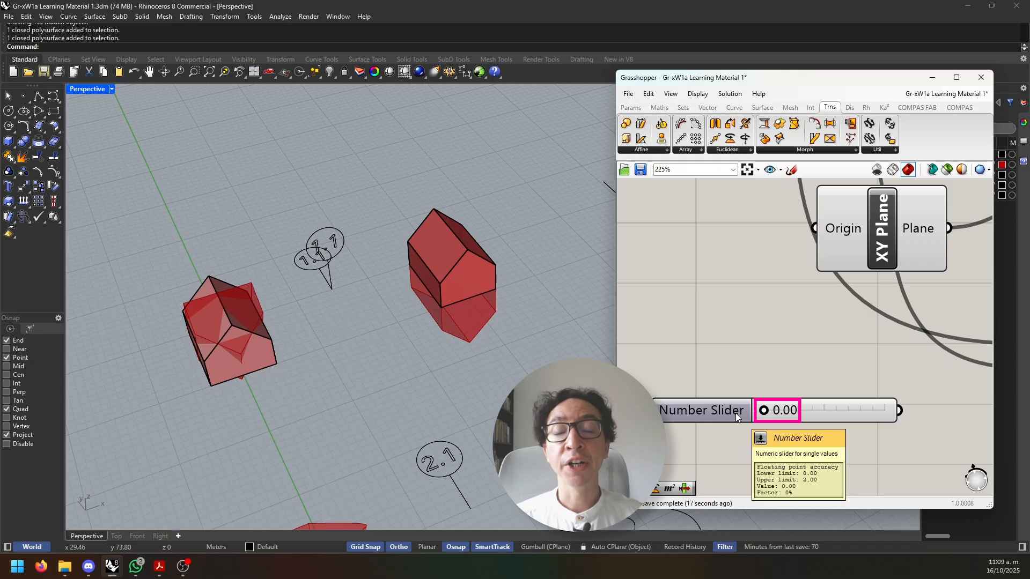
pyautogui.scroll(-3, 735, 413)
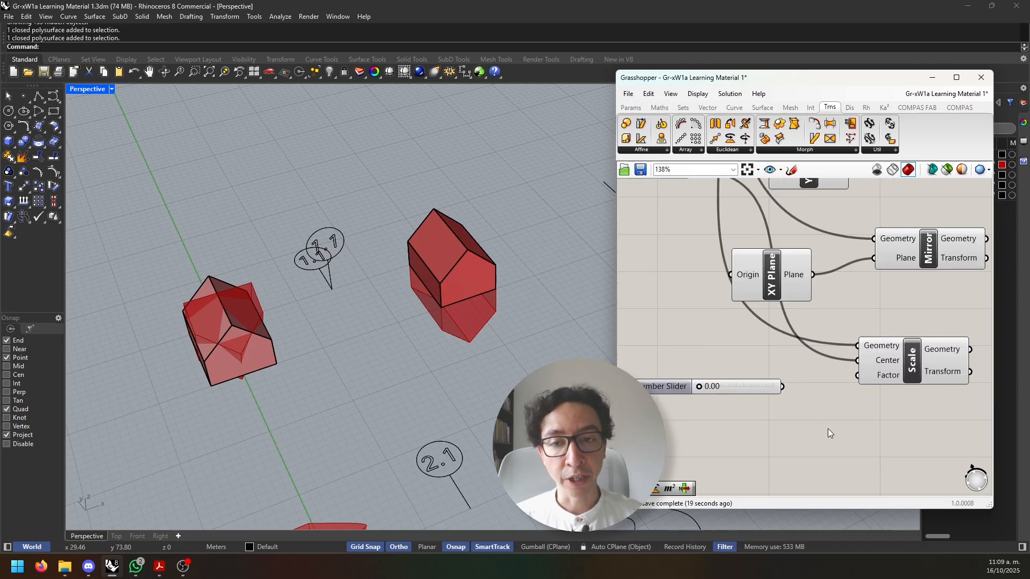
pyautogui.moveTo(784, 387); pyautogui.dragTo(857, 375)
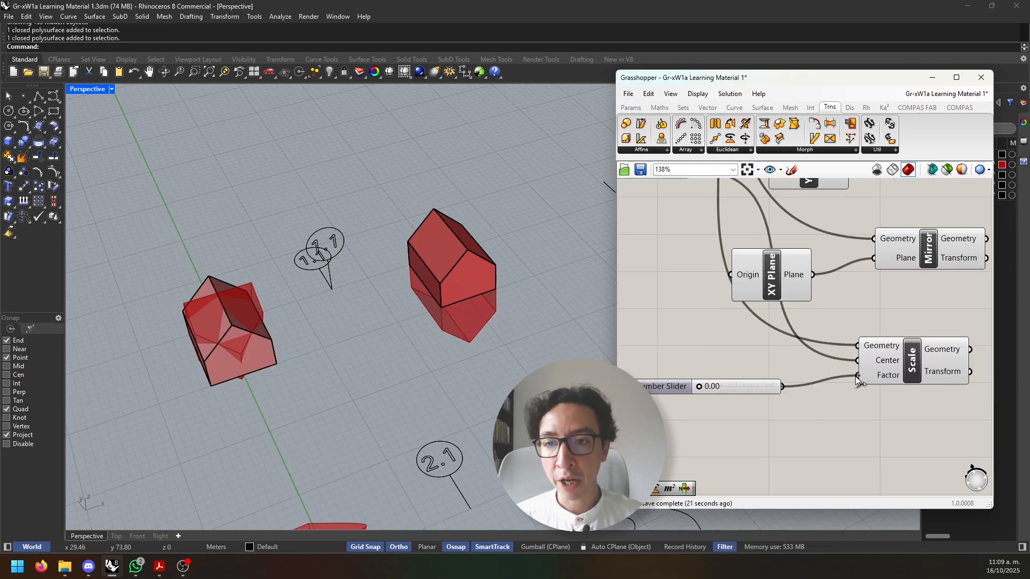
# Raise the Scale factor slider to 1.53 to enlarge the house about its centroid
pyautogui.moveTo(700, 387); pyautogui.dragTo(744, 397)
pyautogui.click(915, 363)
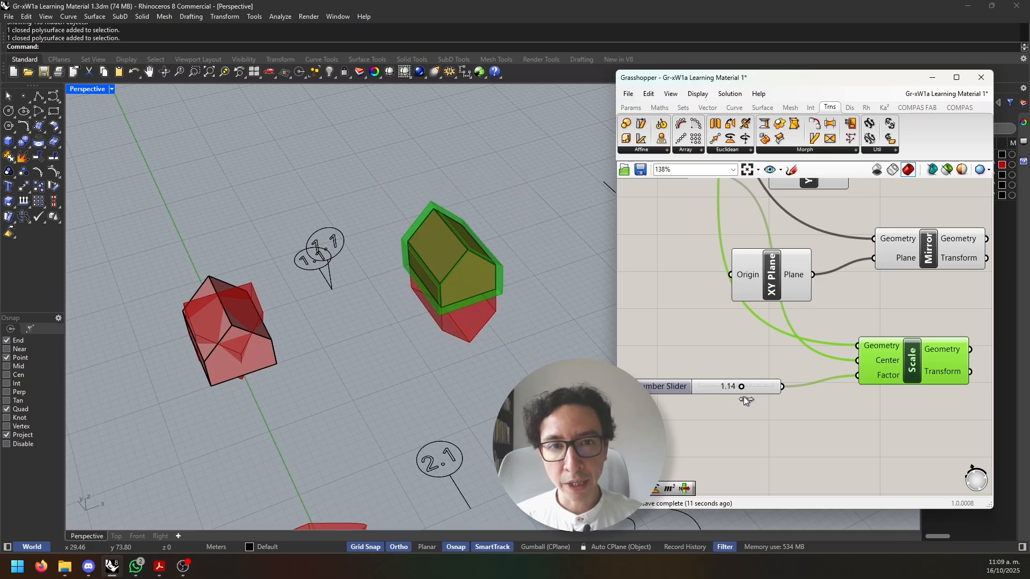
pyautogui.moveTo(680, 392); pyautogui.dragTo(695, 373)
# Turn off the geometry preview of the Mirror, Scale and Rotate components
pyautogui.scroll(-4, 832, 356)
pyautogui.click(873, 356)
pyautogui.click(878, 301)
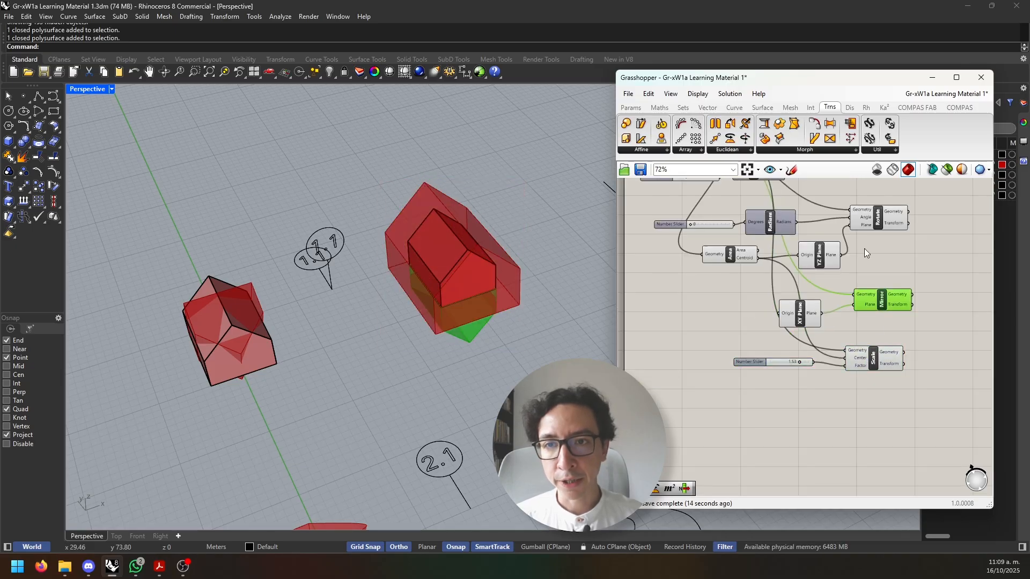
pyautogui.hotkey('ctrl', 'q')
pyautogui.click(872, 363)
pyautogui.hotkey('ctrl', 'q')
pyautogui.click(867, 223)
pyautogui.hotkey('ctrl', 'q')
# Turn off the preview of the YZ Plane, Area and XY Plane components and select the Brep parameter
pyautogui.moveTo(860, 266); pyautogui.dragTo(851, 334, button='right')
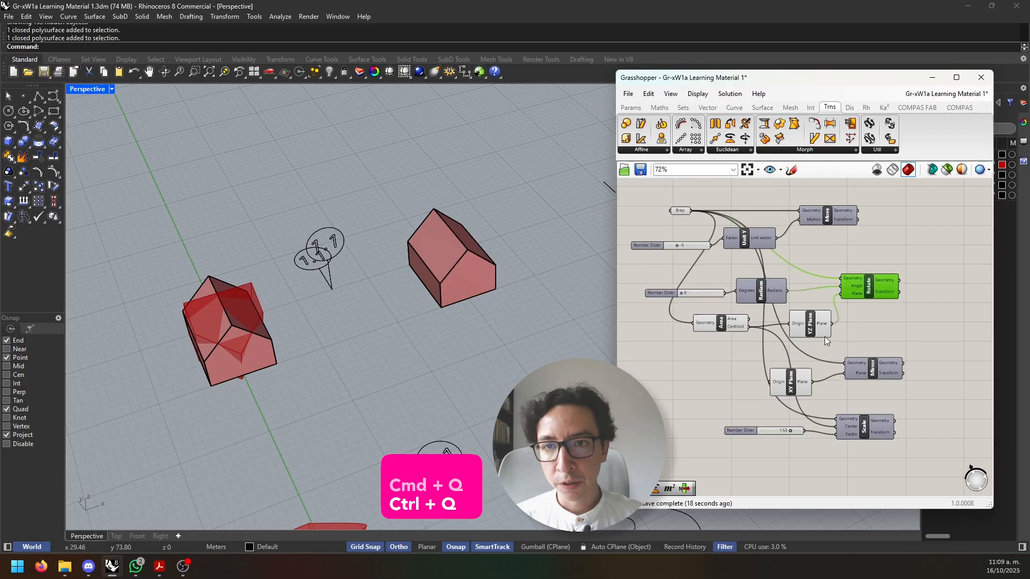
pyautogui.click(822, 335)
pyautogui.click(713, 326)
pyautogui.hotkey('ctrl', 'q')
pyautogui.click(798, 383)
pyautogui.hotkey('ctrl', 'q')
pyautogui.click(682, 211)
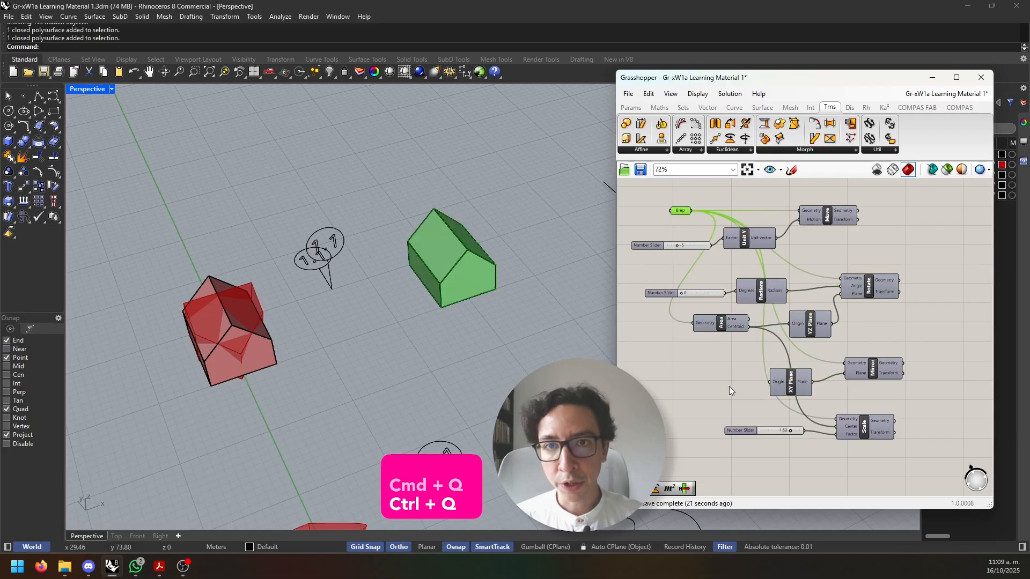
# Add a Scale NU component below the Scale component
pyautogui.keyDown('ctrl'); pyautogui.scroll(-1, 768, 426); pyautogui.keyUp('ctrl')
pyautogui.click(773, 429)
pyautogui.moveTo(855, 446); pyautogui.dragTo(829, 403, button='right')
pyautogui.doubleClick(829, 403)
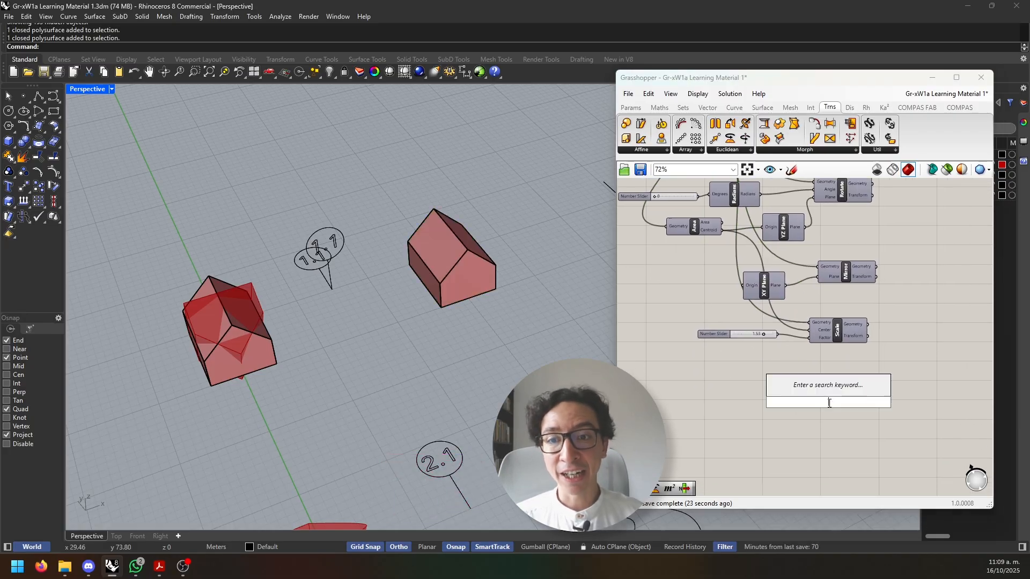
pyautogui.write('scale')
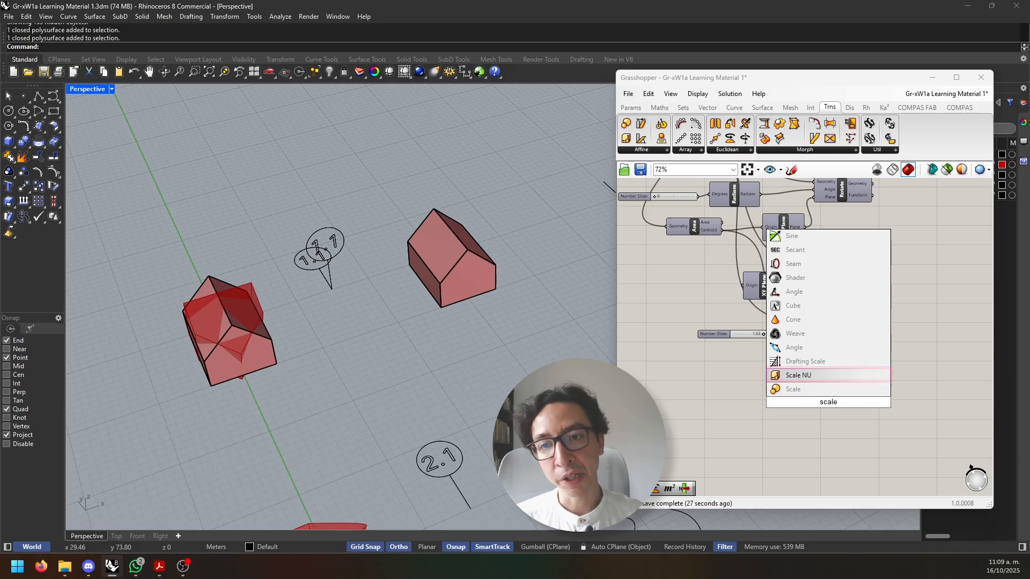
pyautogui.press('Return')
# Connect the Brep to Scale NU's Geometry input and Area's Centroid output to its Plane input
pyautogui.scroll(-2, 755, 399)
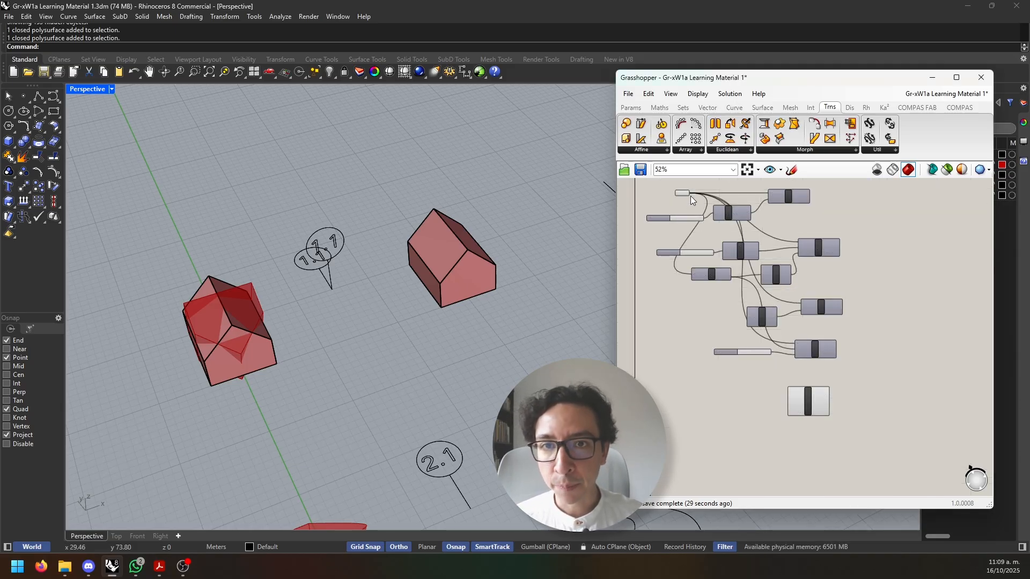
pyautogui.moveTo(690, 195); pyautogui.dragTo(728, 337)
pyautogui.scroll(3, 890, 488)
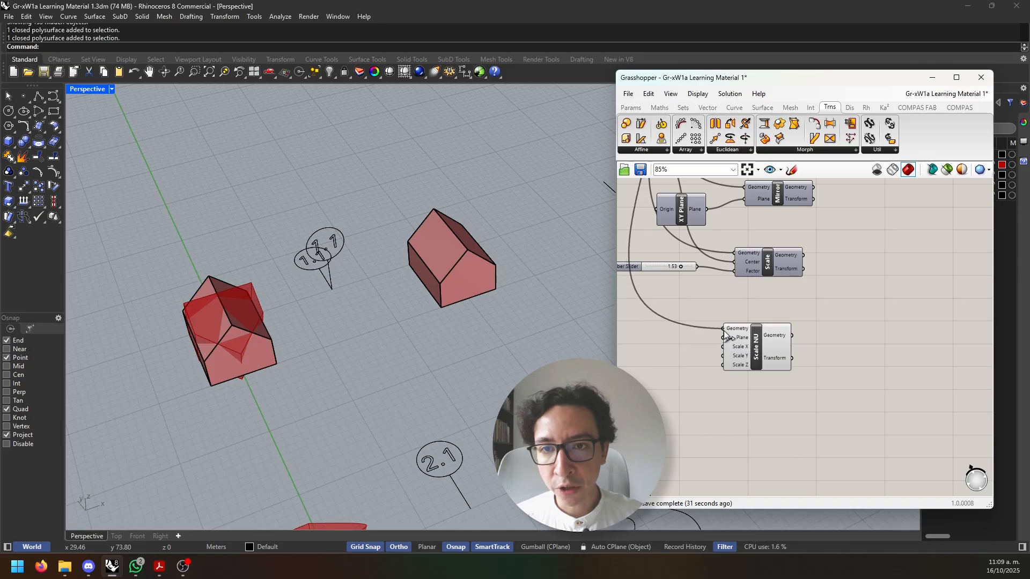
pyautogui.moveTo(665, 337); pyautogui.dragTo(765, 392, button='right')
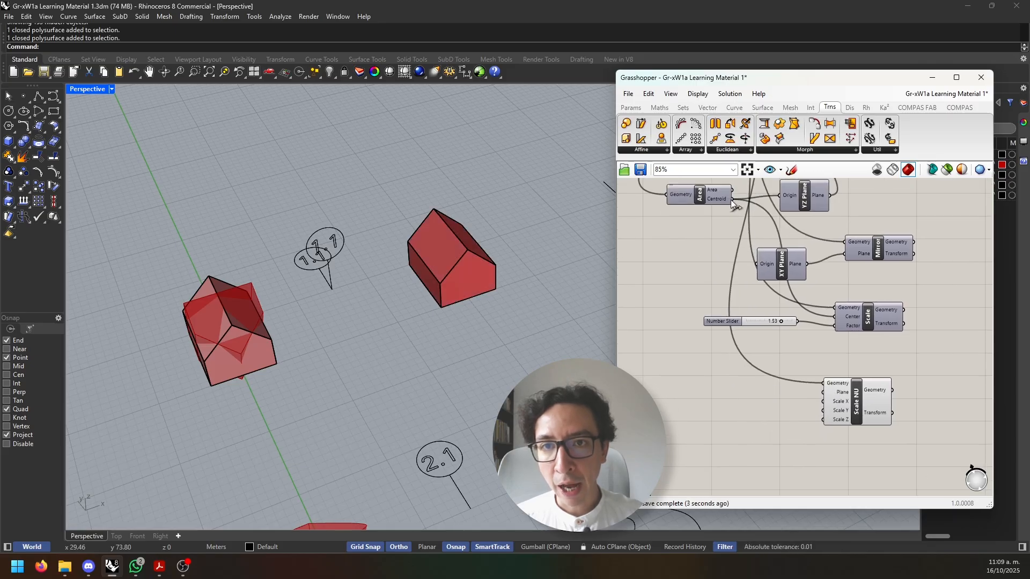
pyautogui.moveTo(732, 200); pyautogui.dragTo(823, 392)
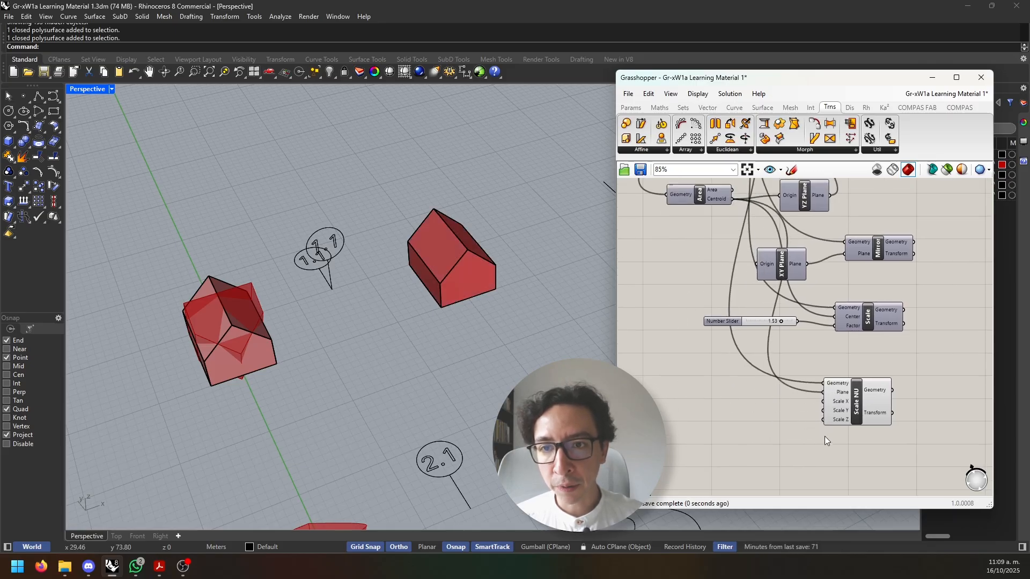
# Duplicate the Scale factor slider beside Scale NU and connect the copy to its Scale X input
pyautogui.moveTo(727, 324); pyautogui.dragTo(717, 413)
pyautogui.hotkey('ctrl', 'c')
pyautogui.hotkey('ctrl', 'v')
pyautogui.scroll(4, 748, 429)
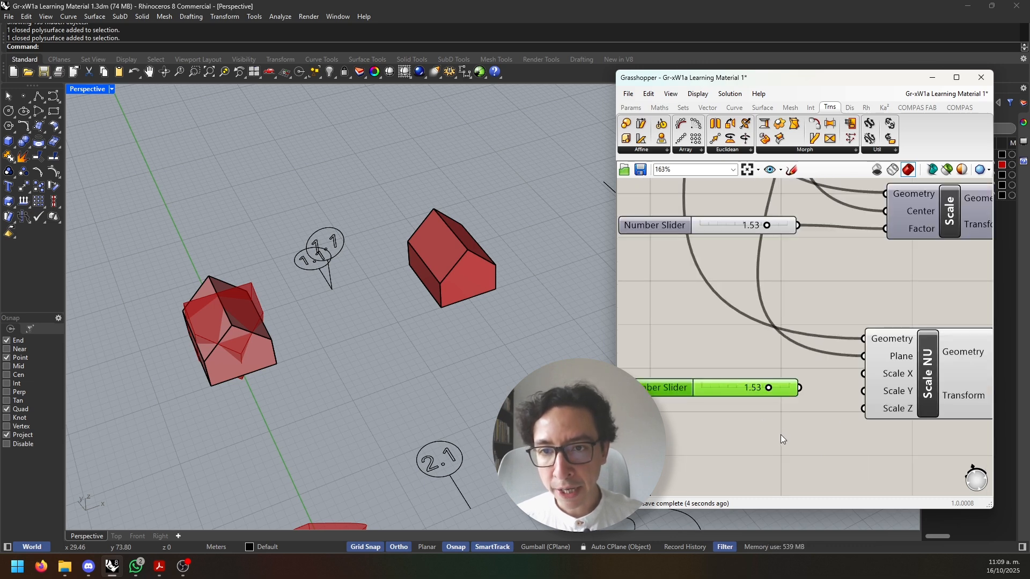
pyautogui.scroll(-2, 799, 418)
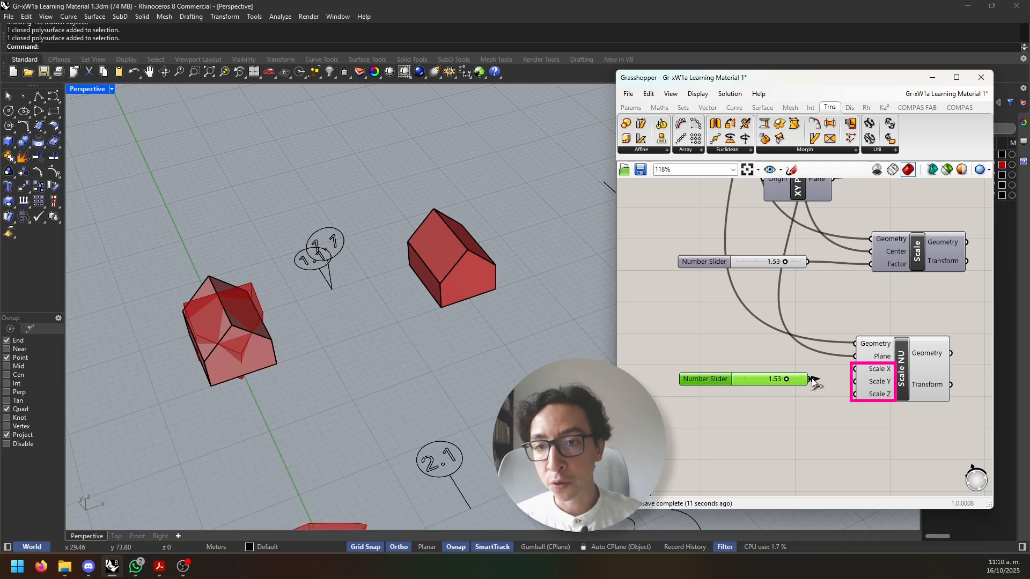
pyautogui.moveTo(810, 380); pyautogui.dragTo(856, 369)
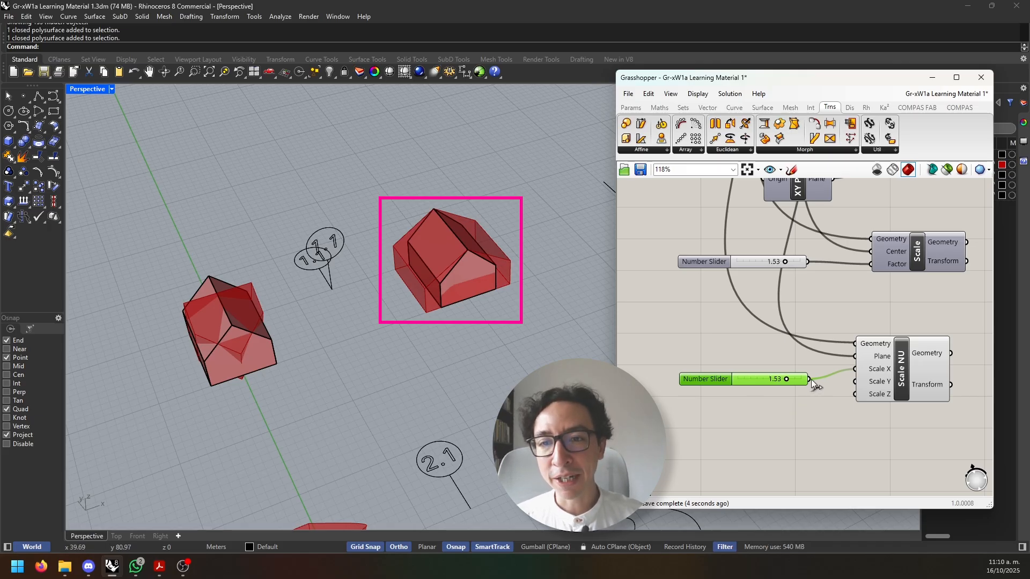
# Connect the copied slider to Scale NU's Scale Y input, remove its Scale X connection, and nudge the Scale component
pyautogui.moveTo(810, 378); pyautogui.dragTo(847, 388)
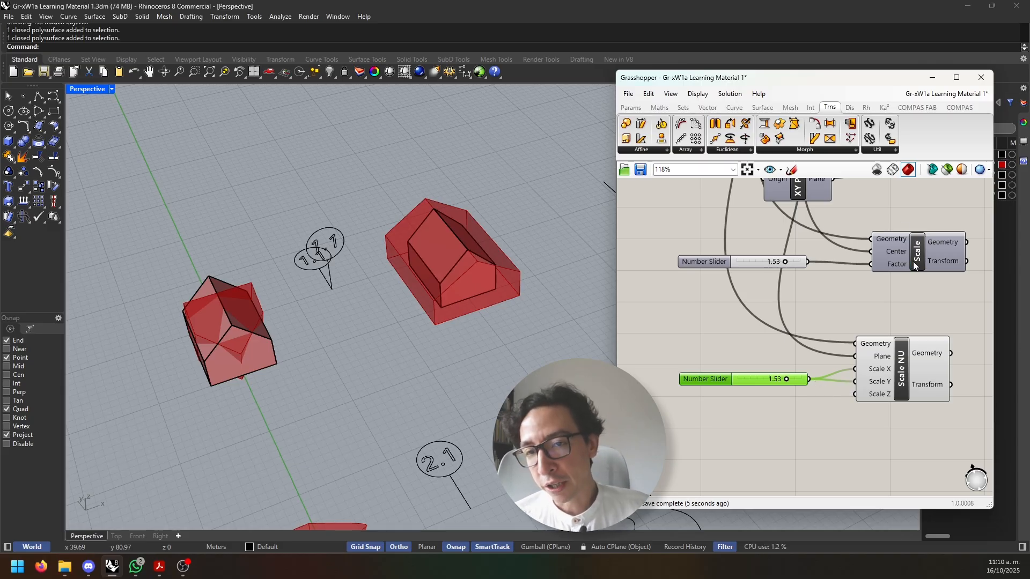
pyautogui.moveTo(916, 267); pyautogui.dragTo(907, 263)
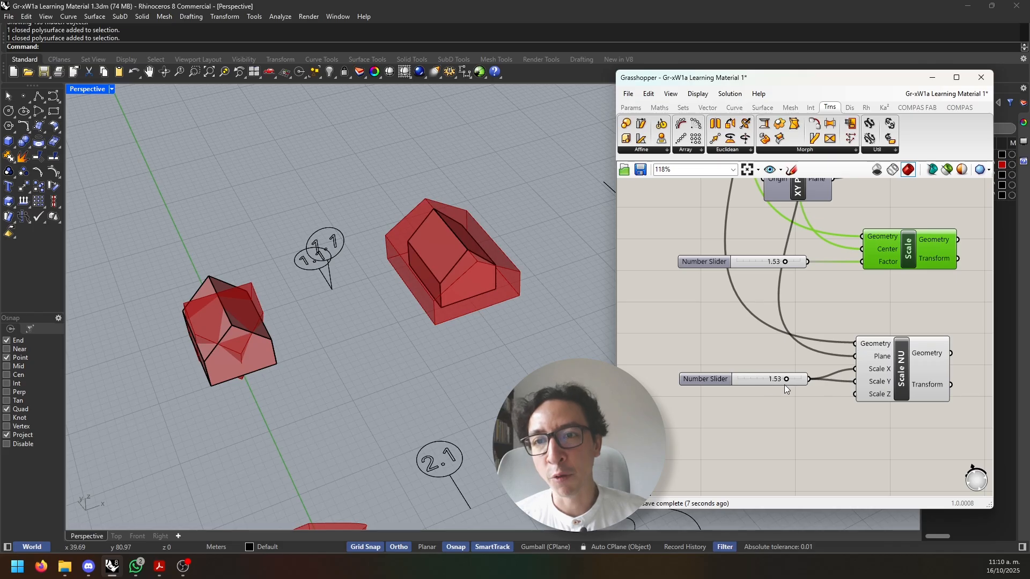
pyautogui.keyDown('ctrl'); pyautogui.moveTo(809, 379); pyautogui.dragTo(856, 369); pyautogui.keyUp('ctrl')
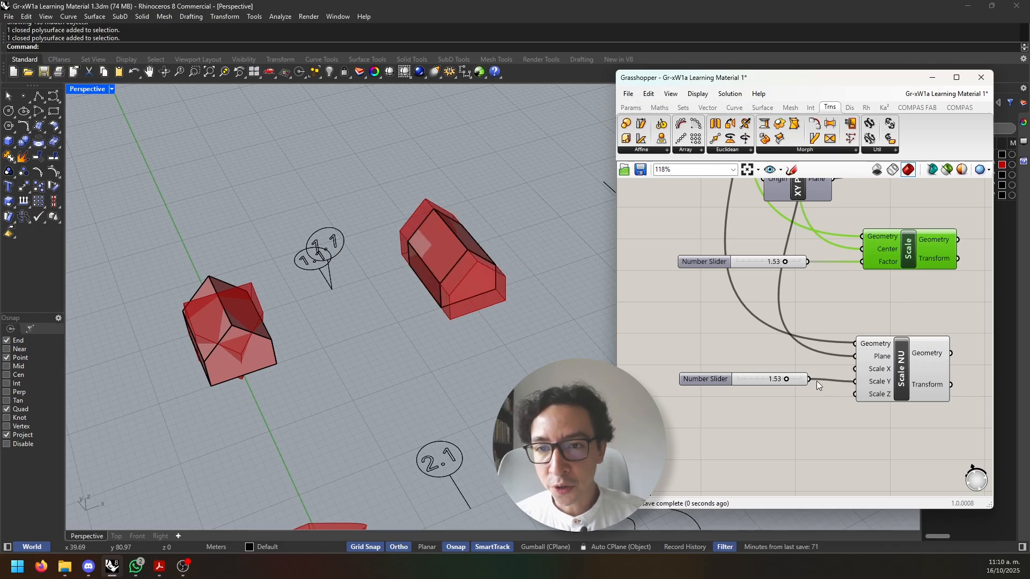
# Adjust the Scale Y slider, trying 1.45, and reposition it beside Scale NU
pyautogui.moveTo(789, 378)
pyautogui.mouseDown()
pyautogui.moveTo(745, 382)
pyautogui.moveTo(800, 385)
pyautogui.moveTo(784, 385)
pyautogui.mouseUp()
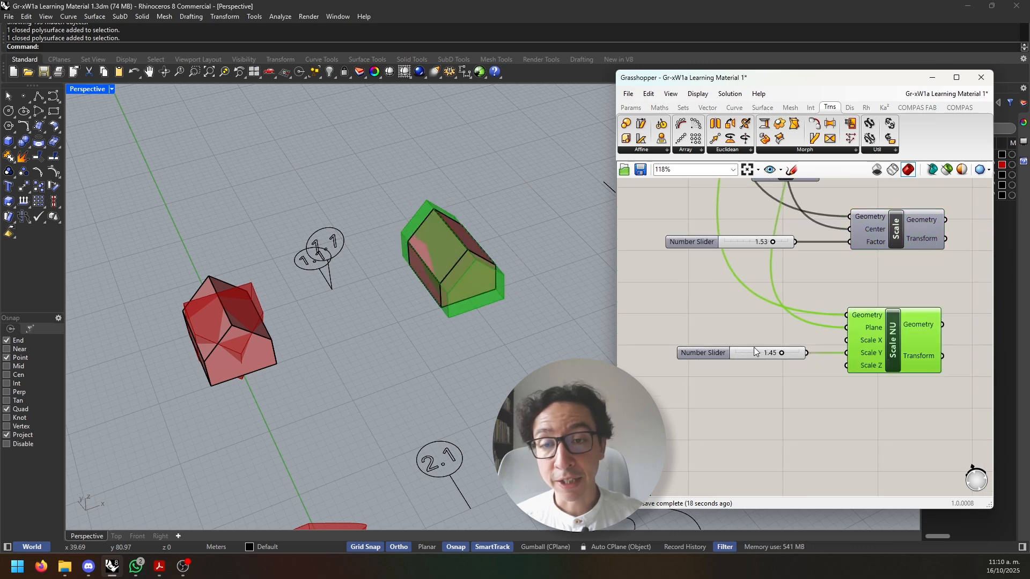
pyautogui.click(691, 354)
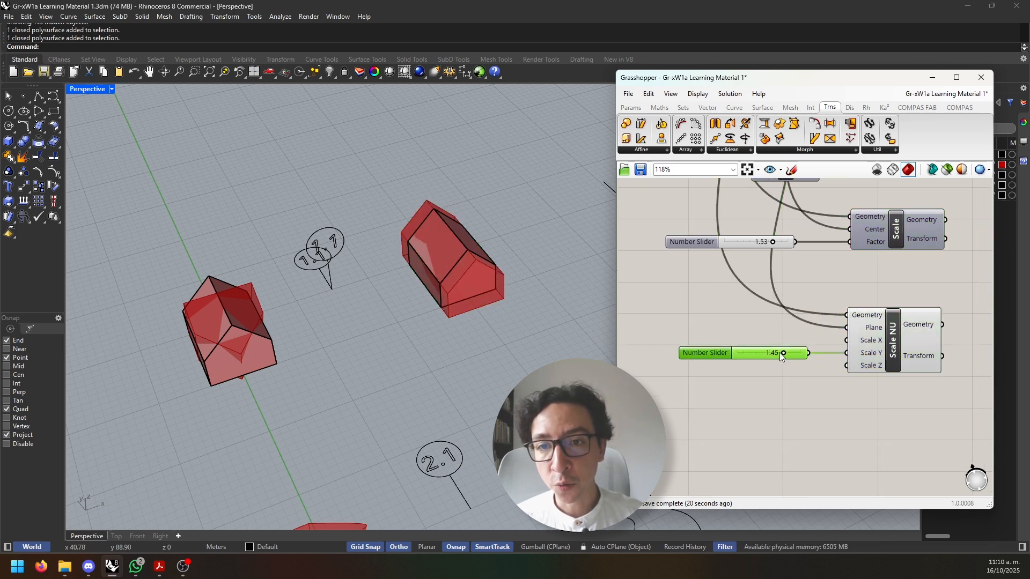
pyautogui.moveTo(781, 352)
pyautogui.mouseDown()
pyautogui.moveTo(758, 356)
pyautogui.moveTo(787, 357)
pyautogui.mouseUp()
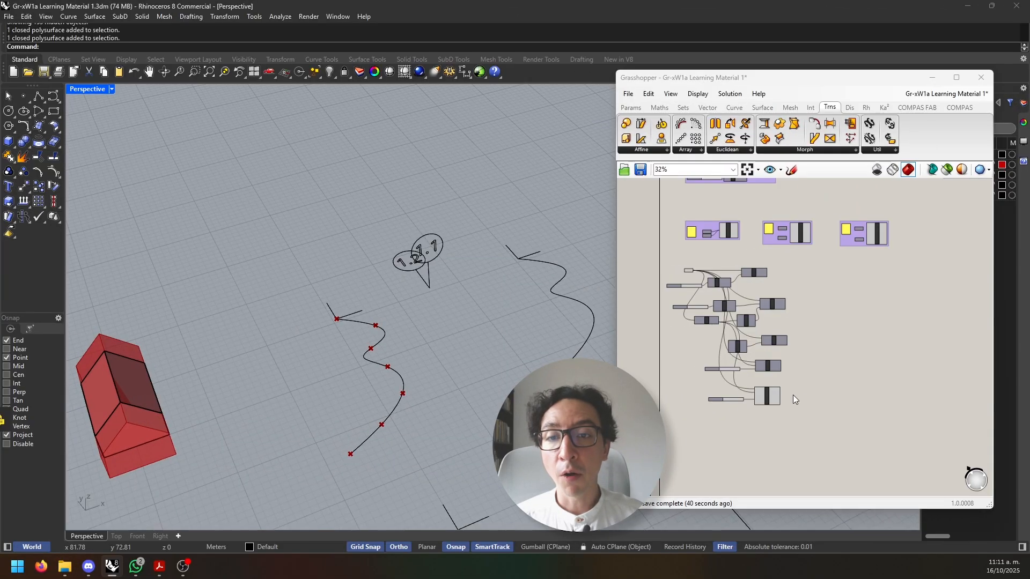
# Add a Curve parameter in the empty canvas area beside the transform components
pyautogui.moveTo(793, 395); pyautogui.dragTo(712, 406, button='right')
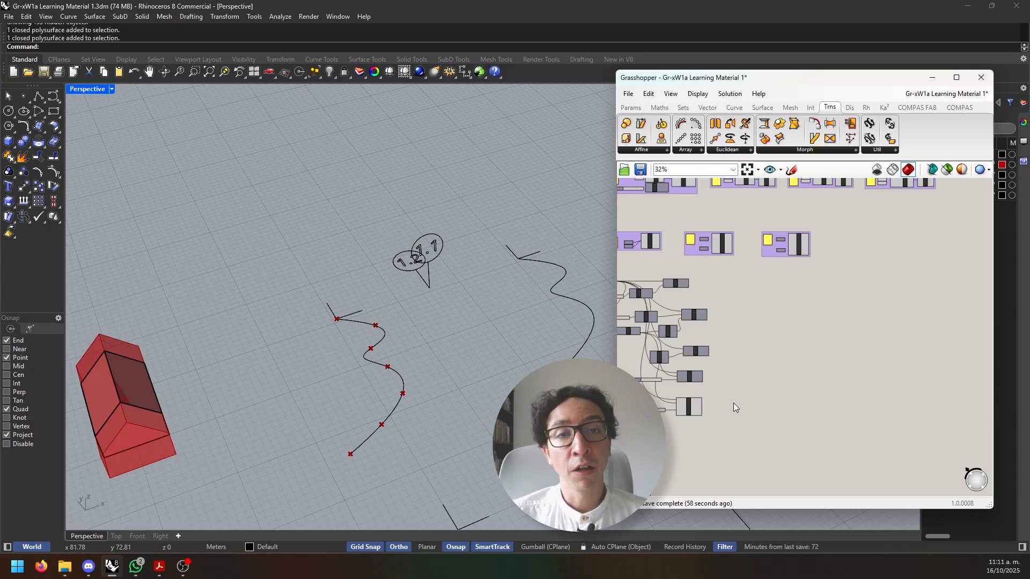
pyautogui.scroll(5, 733, 403)
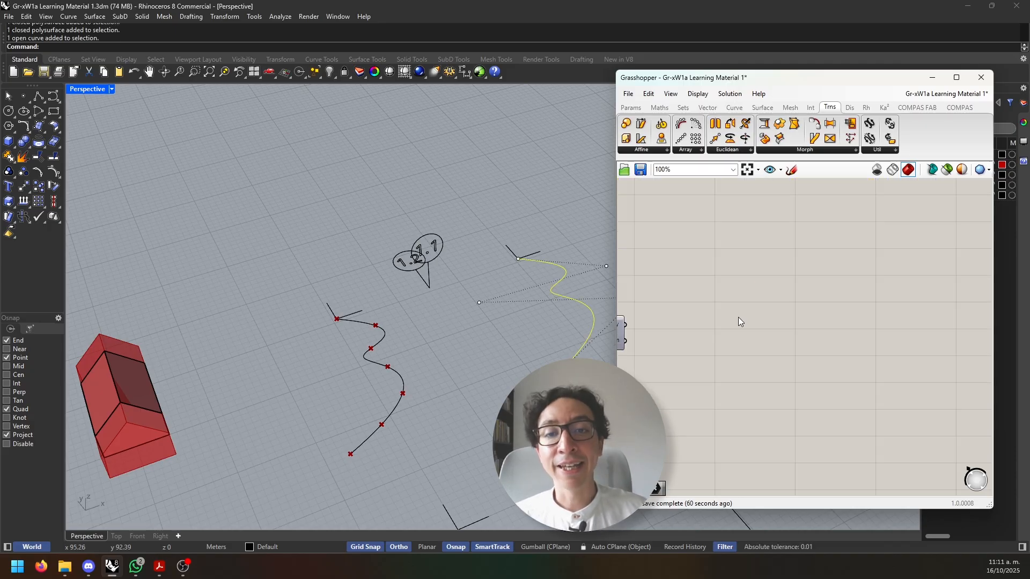
pyautogui.doubleClick(739, 306)
pyautogui.write('curve')
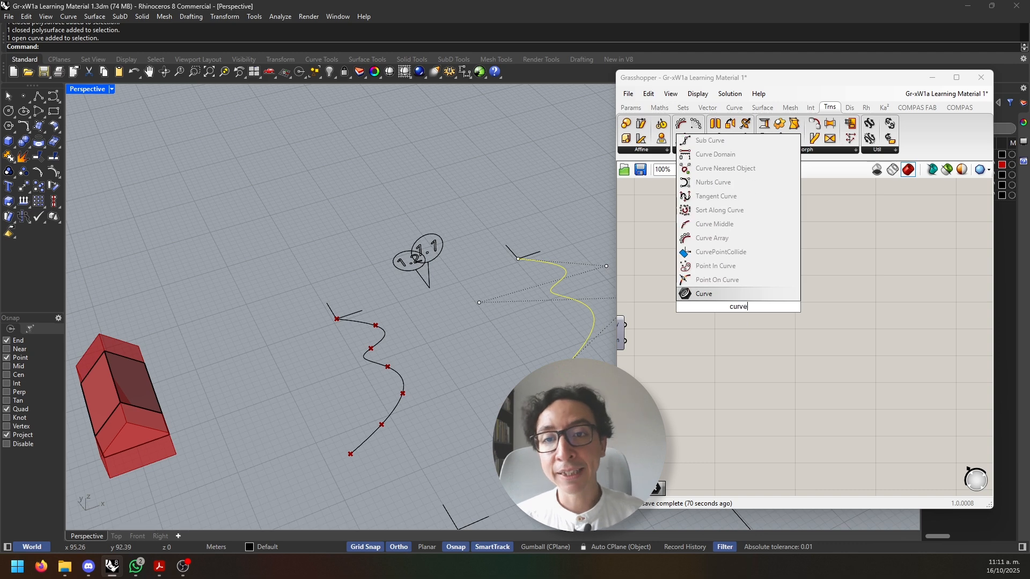
pyautogui.press('Return')
pyautogui.click(749, 302)
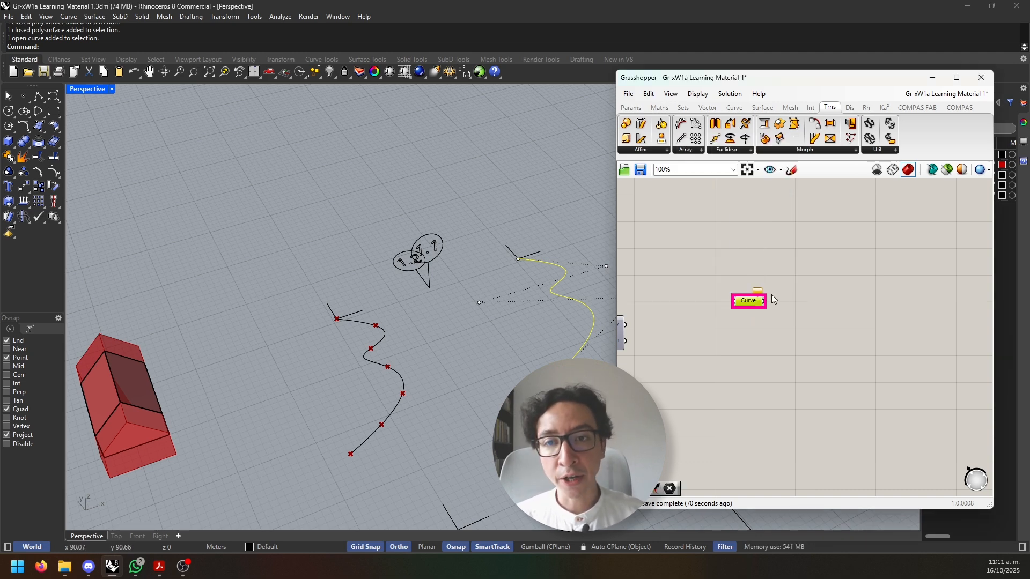
# Set the selected wavy Rhino curve as the Curve parameter's single curve and reposition the parameter on the canvas
pyautogui.rightClick(748, 302)
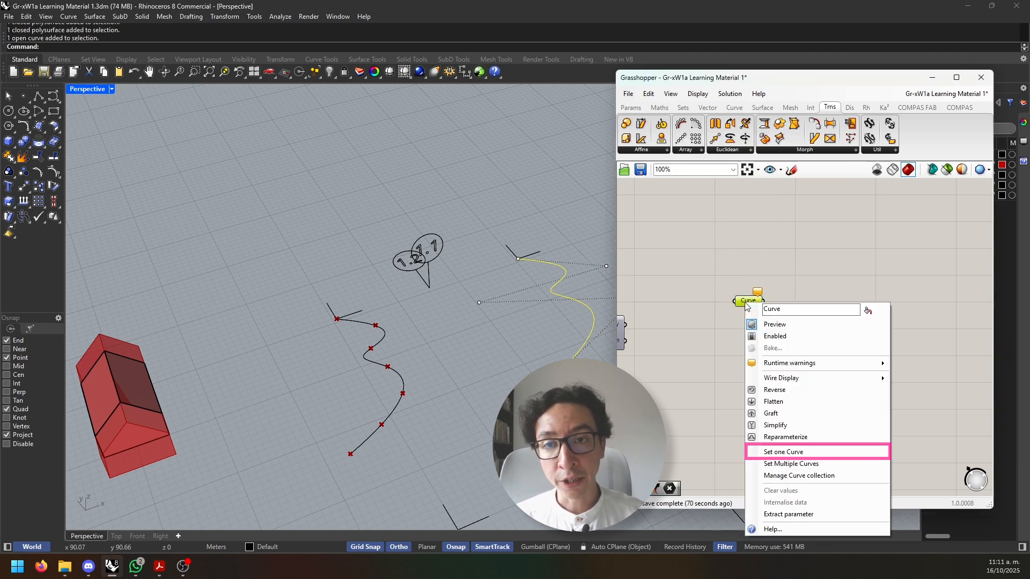
pyautogui.click(829, 456)
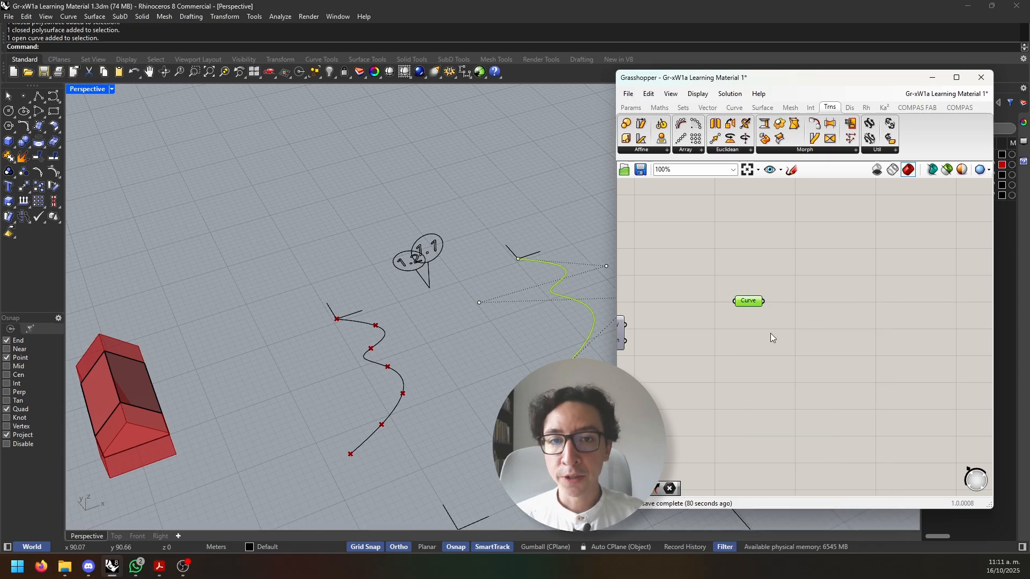
pyautogui.moveTo(757, 304); pyautogui.dragTo(746, 284)
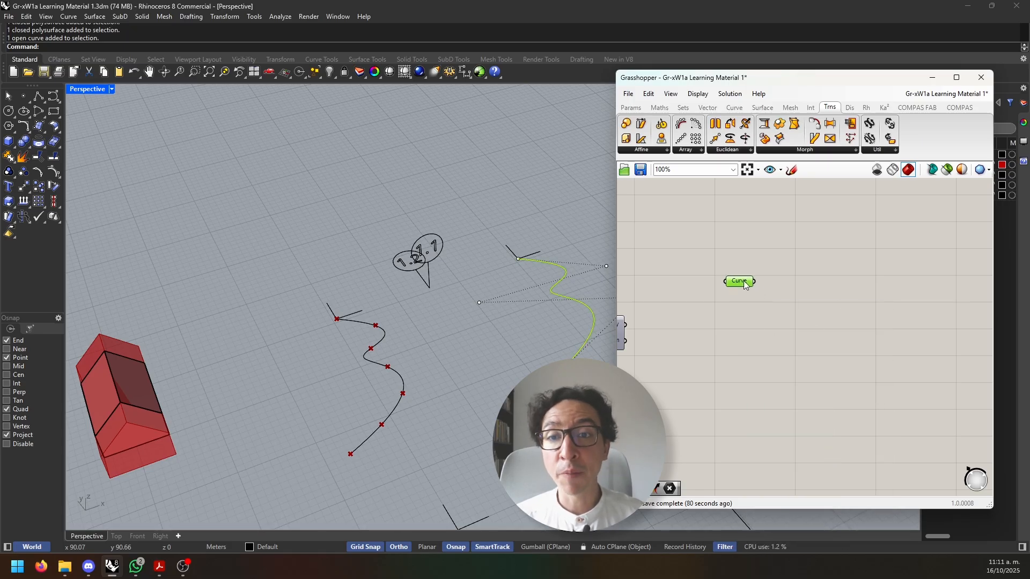
pyautogui.scroll(2, 798, 315)
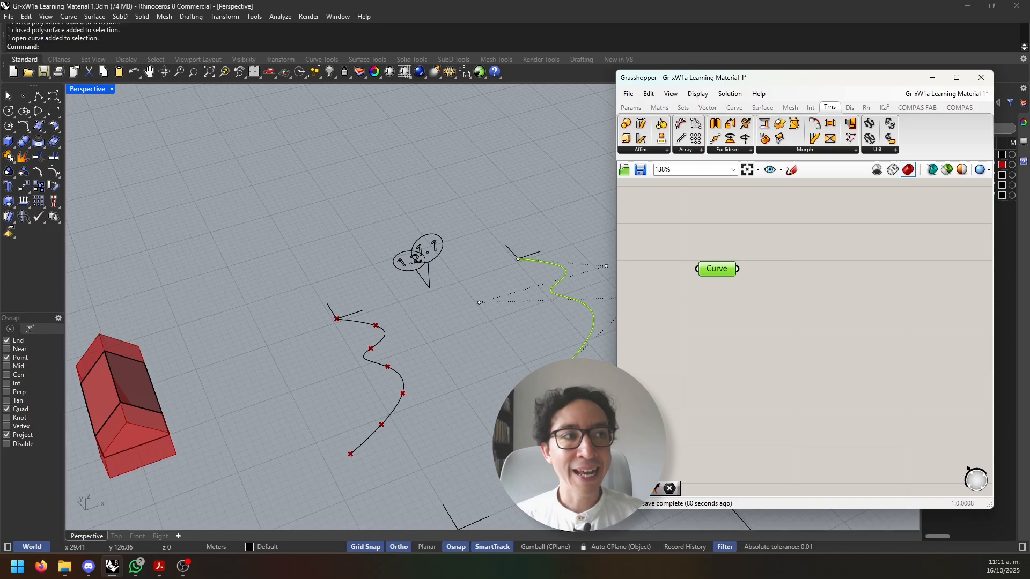
pyautogui.doubleClick(766, 319)
pyautogui.write('end')
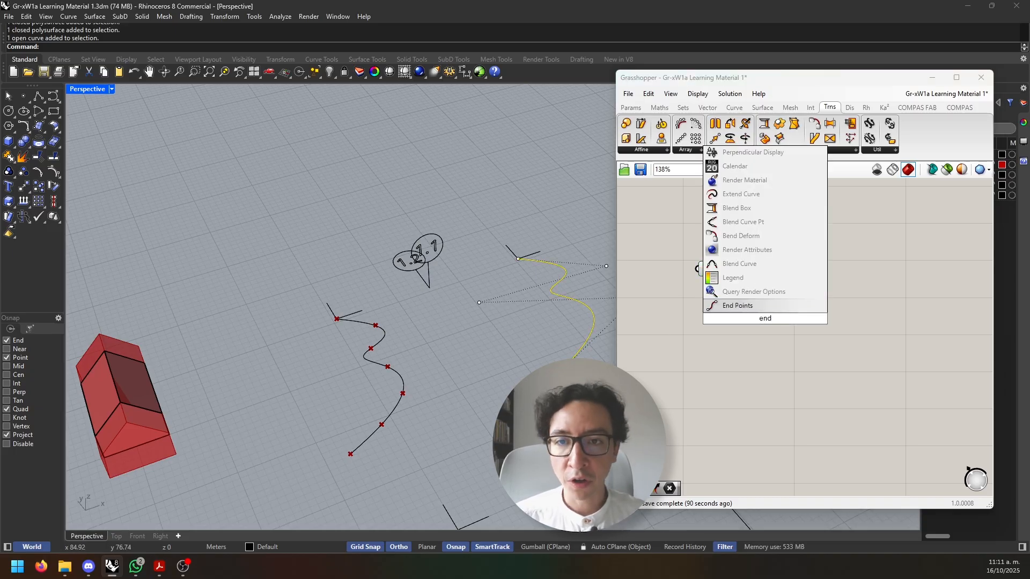
pyautogui.press('Escape')
# Add an End Points component beside the Curve parameter and connect the curve to its Curve input
pyautogui.click(683, 107)
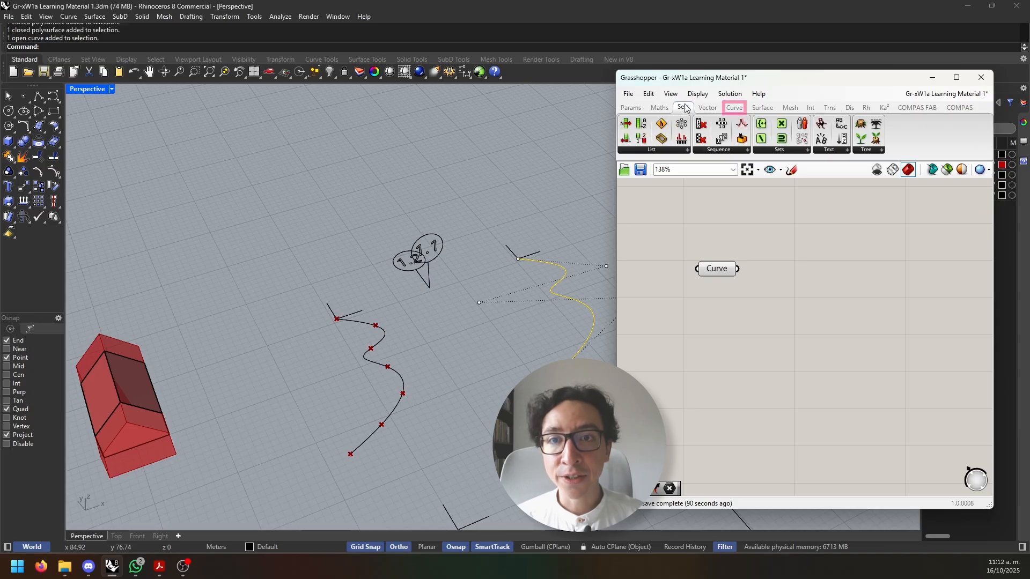
pyautogui.click(704, 107)
pyautogui.click(727, 108)
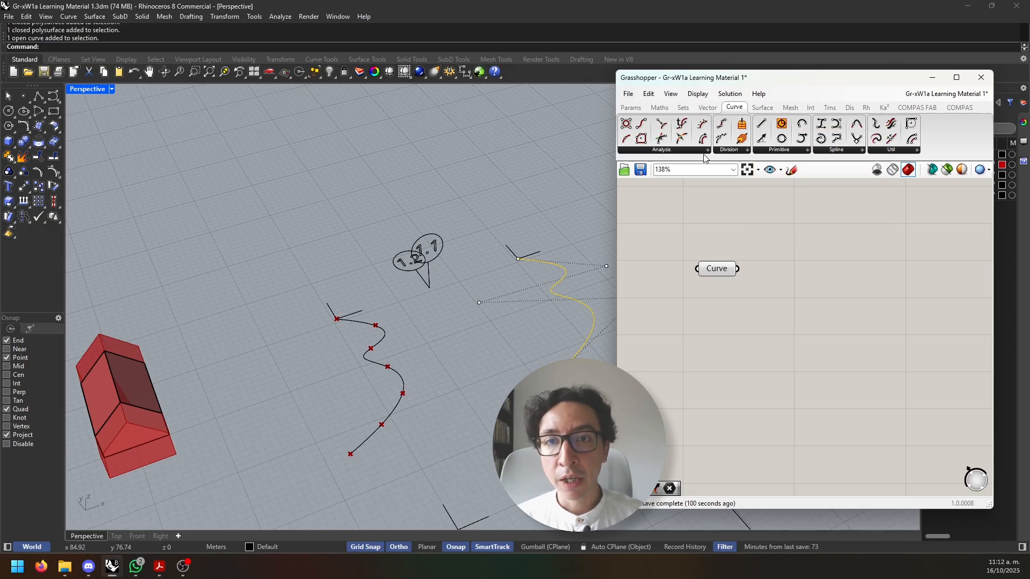
pyautogui.click(725, 153)
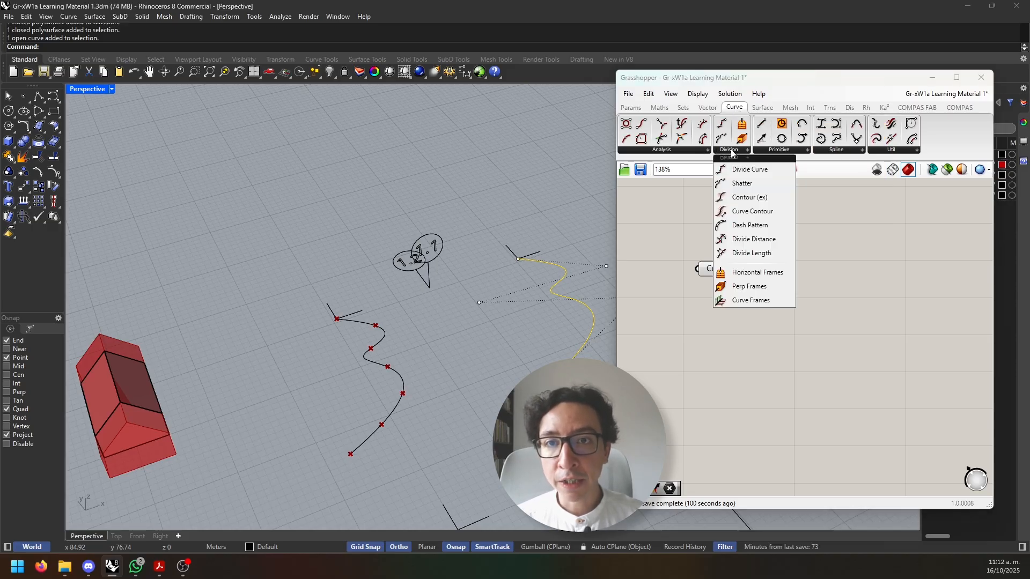
pyautogui.click(698, 154)
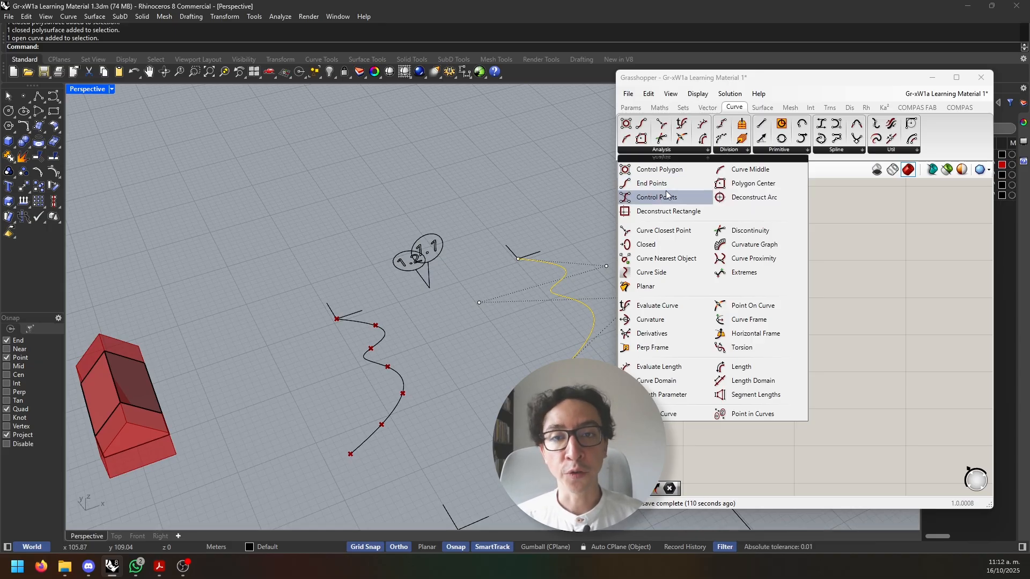
pyautogui.moveTo(659, 183); pyautogui.dragTo(846, 290)
pyautogui.scroll(-2, 846, 290)
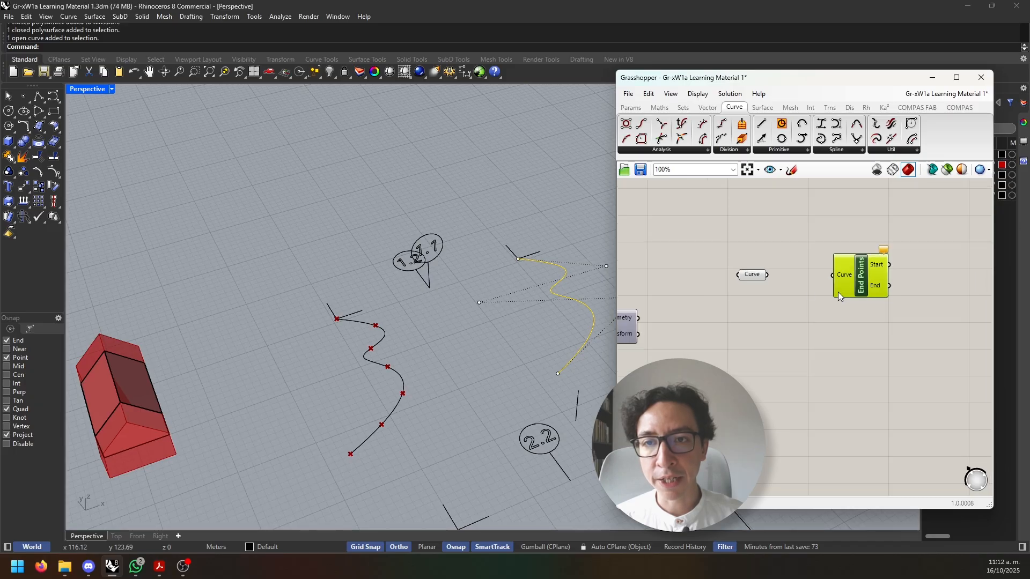
pyautogui.moveTo(770, 275); pyautogui.dragTo(824, 281)
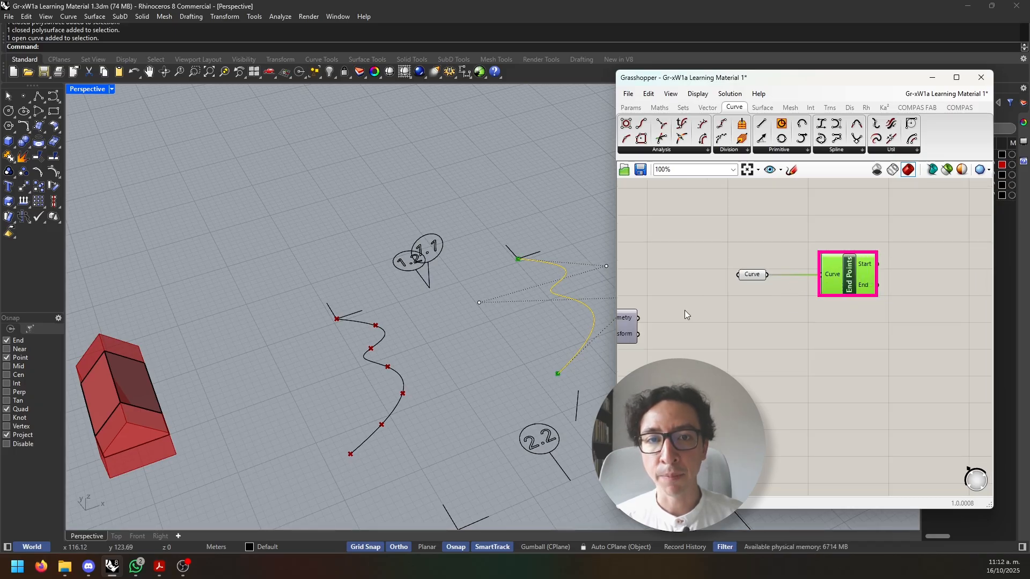
pyautogui.click(510, 375)
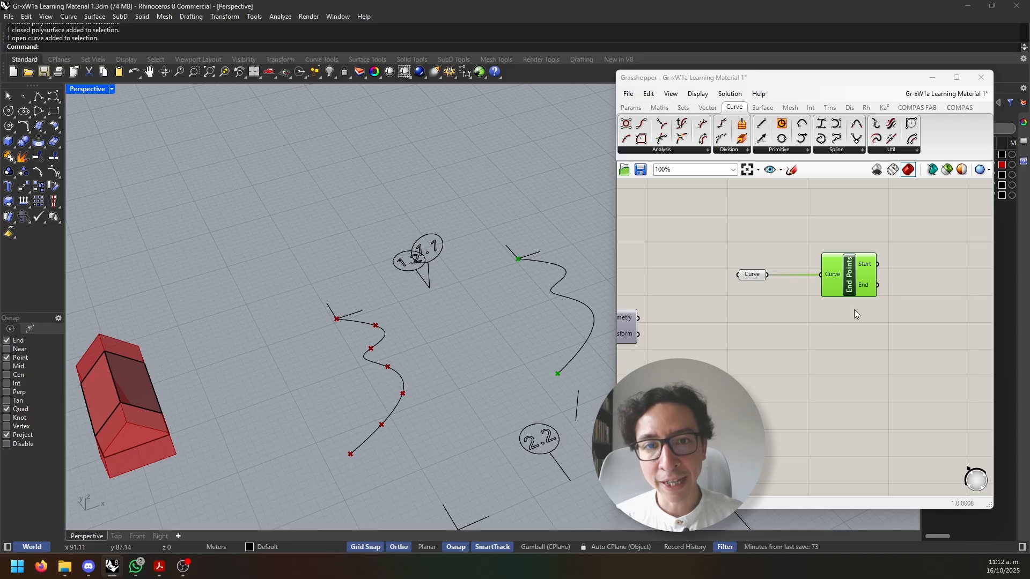
# Try feeding the Start output of End Points into a new Point parameter, and remove that parameter
pyautogui.click(889, 273)
pyautogui.scroll(3, 889, 273)
pyautogui.doubleClick(884, 273)
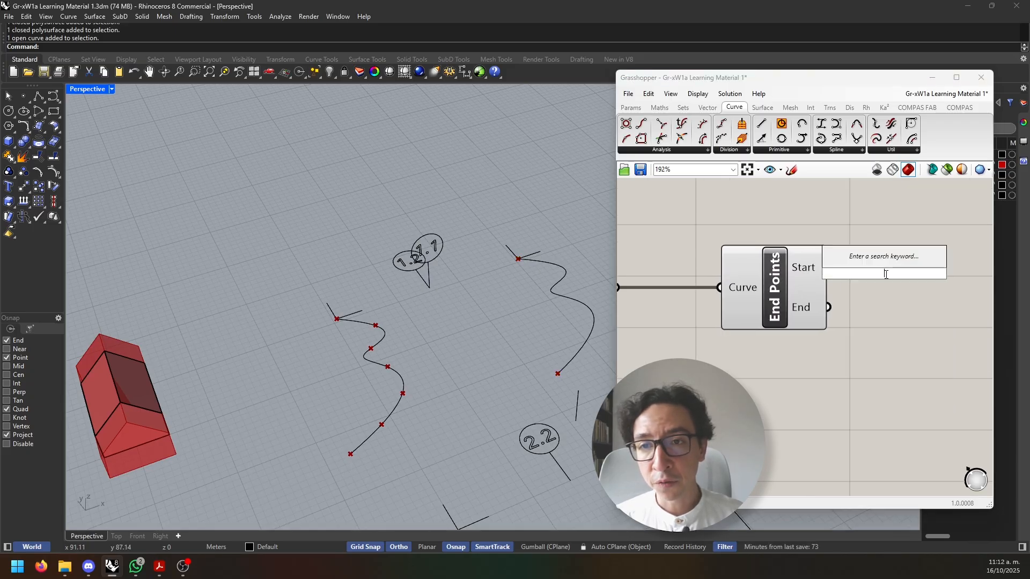
pyautogui.write('point')
pyautogui.press('Return')
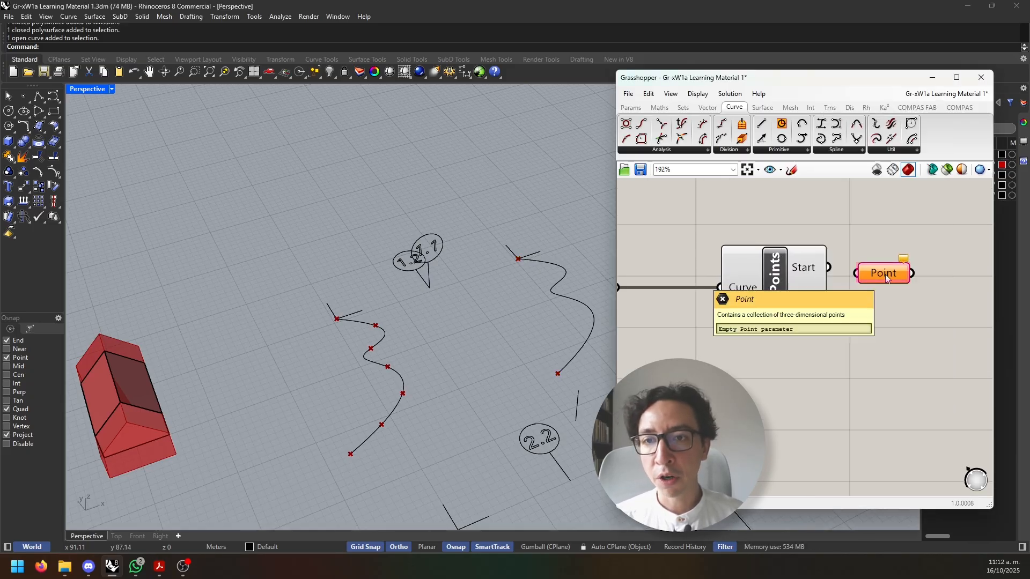
pyautogui.moveTo(828, 267); pyautogui.dragTo(881, 278)
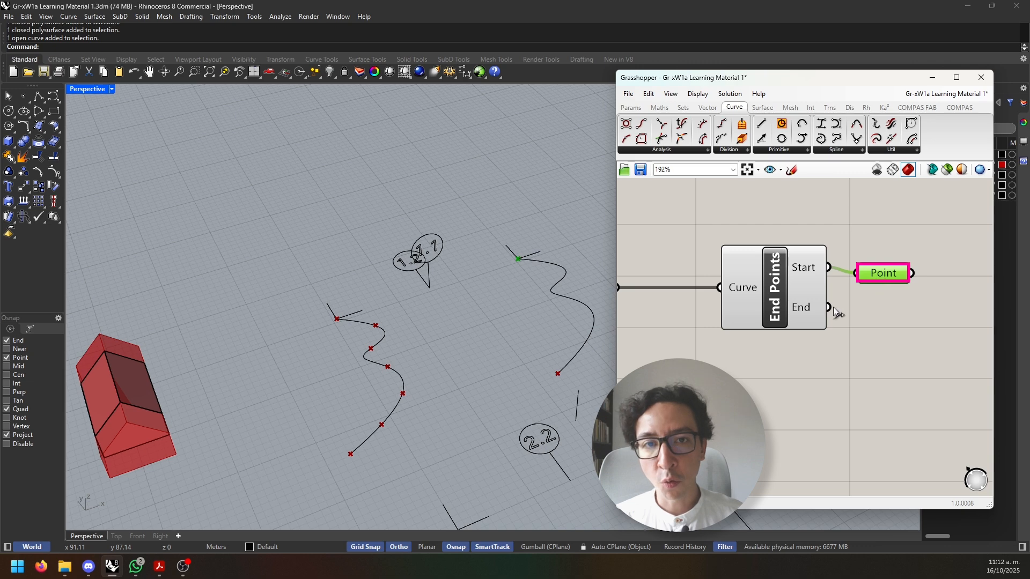
pyautogui.press('Delete')
pyautogui.scroll(-3, 821, 357)
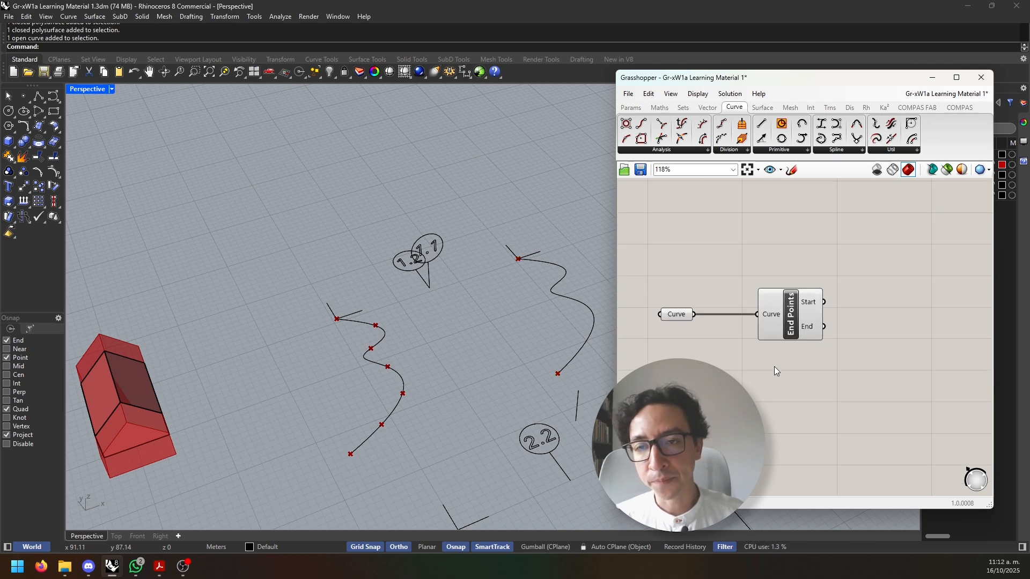
# Add a Curve Middle component in the empty canvas space below End Points
pyautogui.moveTo(774, 366); pyautogui.dragTo(788, 341, button='right')
pyautogui.moveTo(760, 378); pyautogui.dragTo(769, 362, button='right')
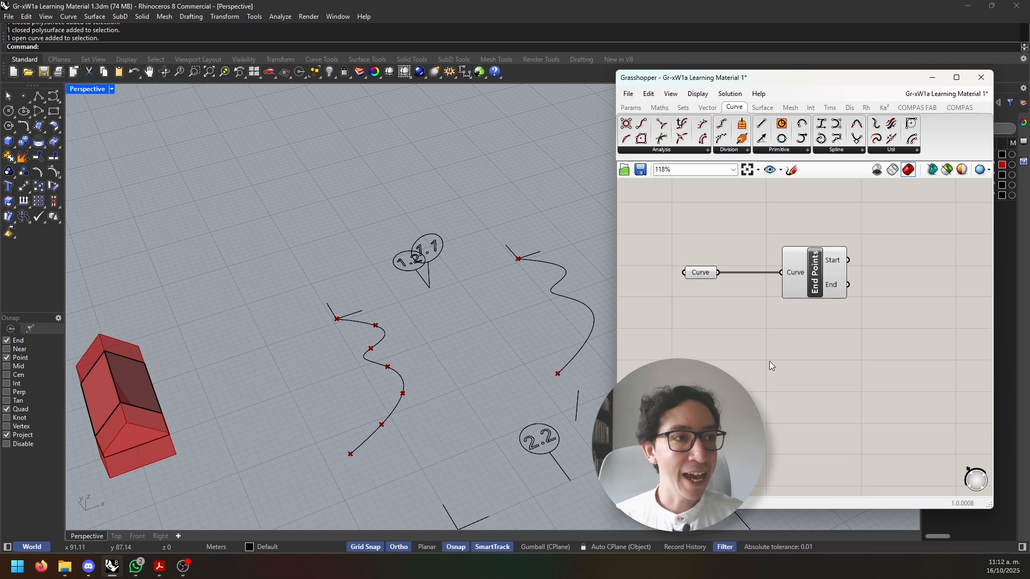
pyautogui.doubleClick(768, 358)
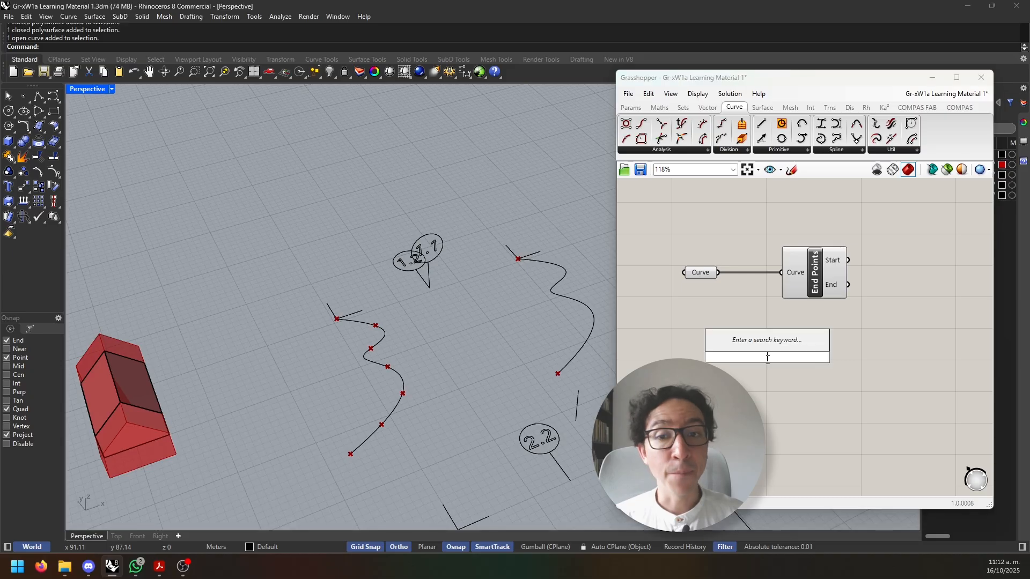
pyautogui.write('mid')
pyautogui.press('Return')
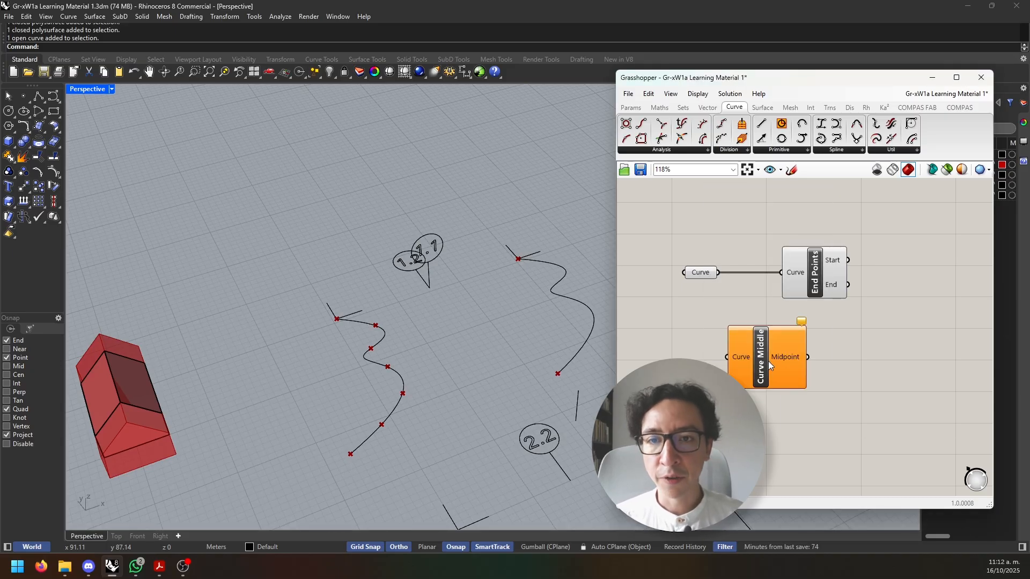
pyautogui.click(765, 363)
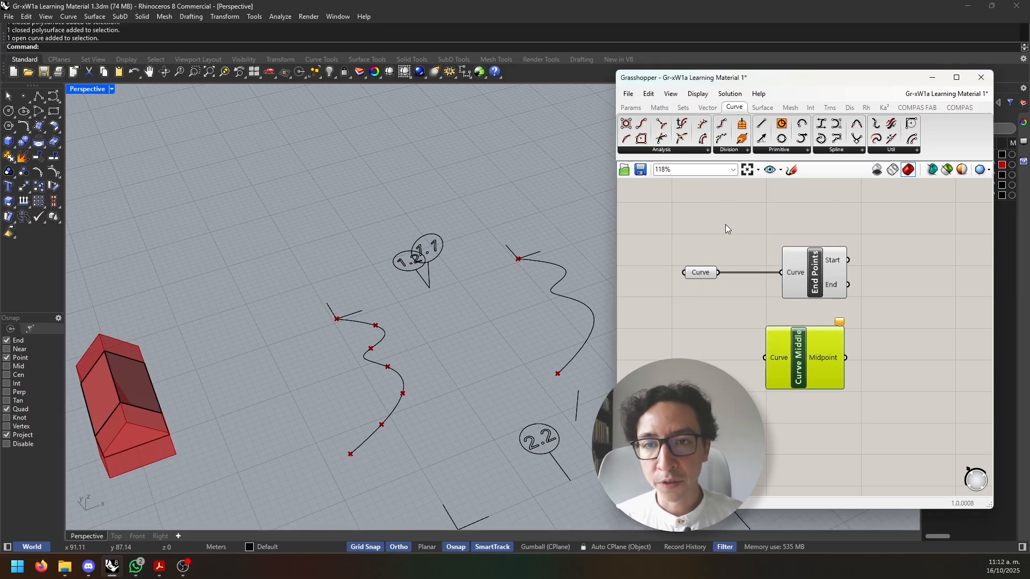
# Connect the Curve parameter to Curve Middle's Curve input and place the component directly beneath End Points
pyautogui.click(684, 152)
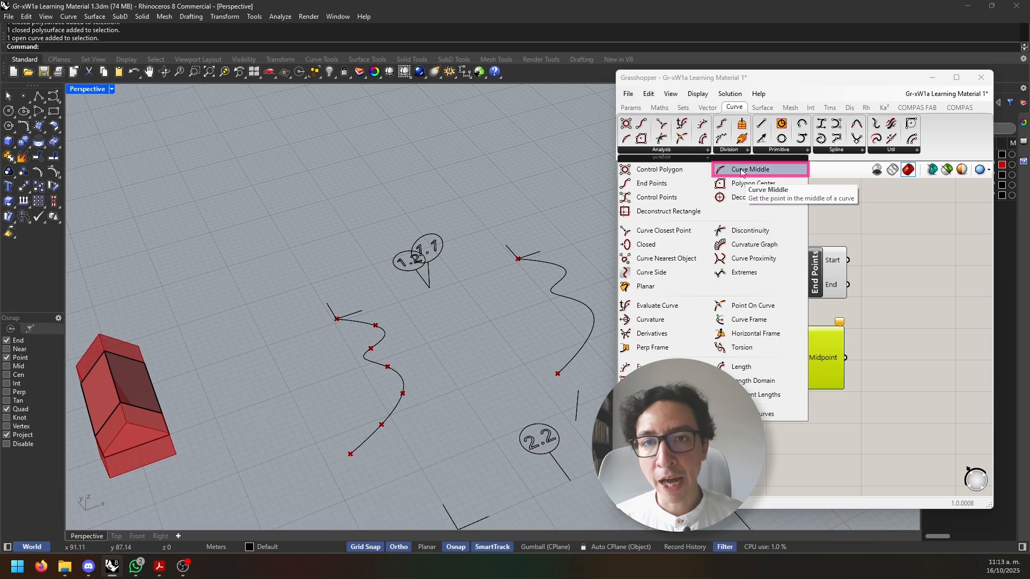
pyautogui.moveTo(738, 171); pyautogui.dragTo(829, 356)
pyautogui.moveTo(719, 273); pyautogui.dragTo(776, 361)
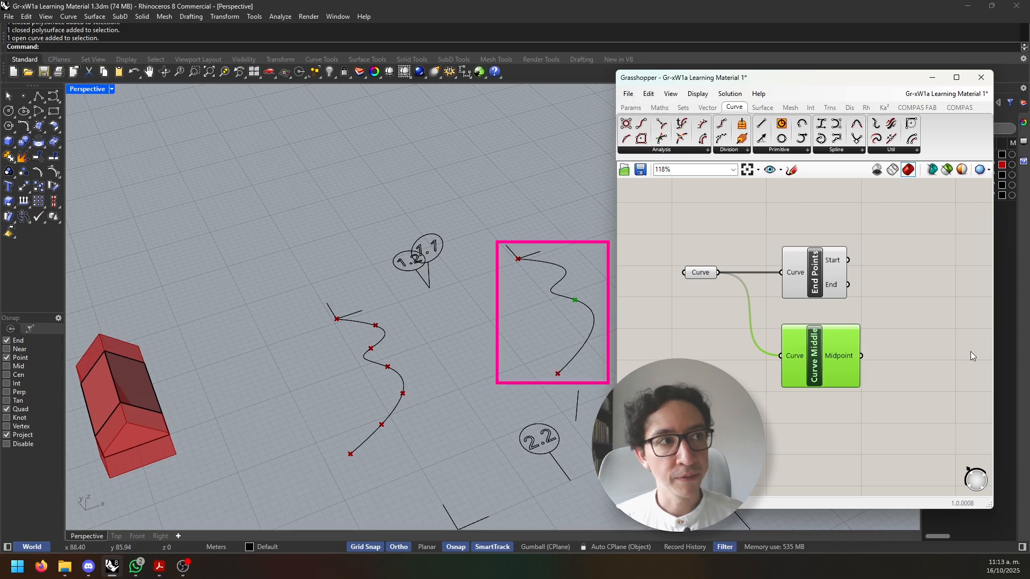
pyautogui.moveTo(810, 360); pyautogui.dragTo(809, 340)
pyautogui.click(810, 387)
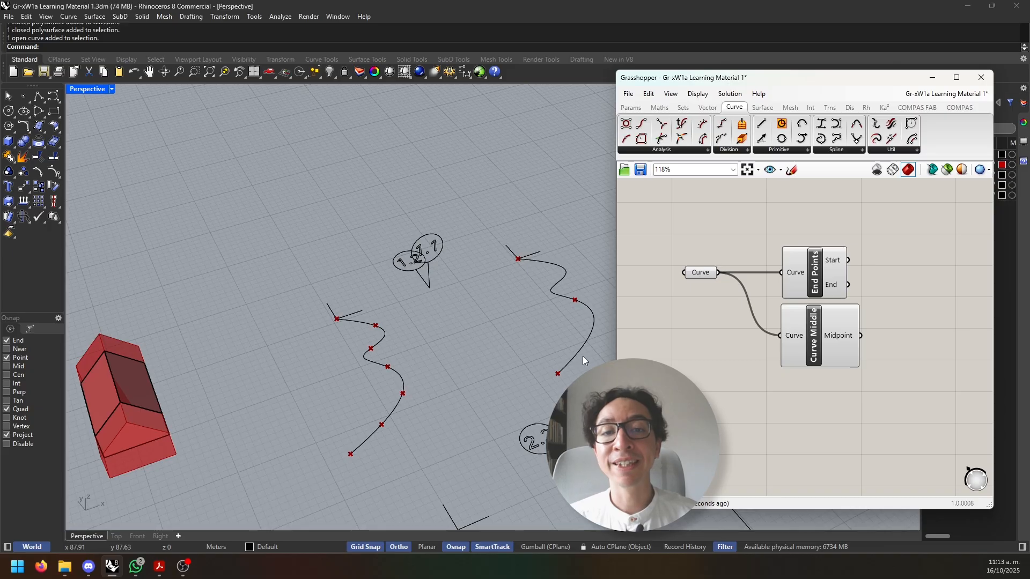
# Add a Control Points component below Curve Middle, connect the Curve parameter to it, and compare its points with the Rhino curve's control polygon
pyautogui.doubleClick(800, 422)
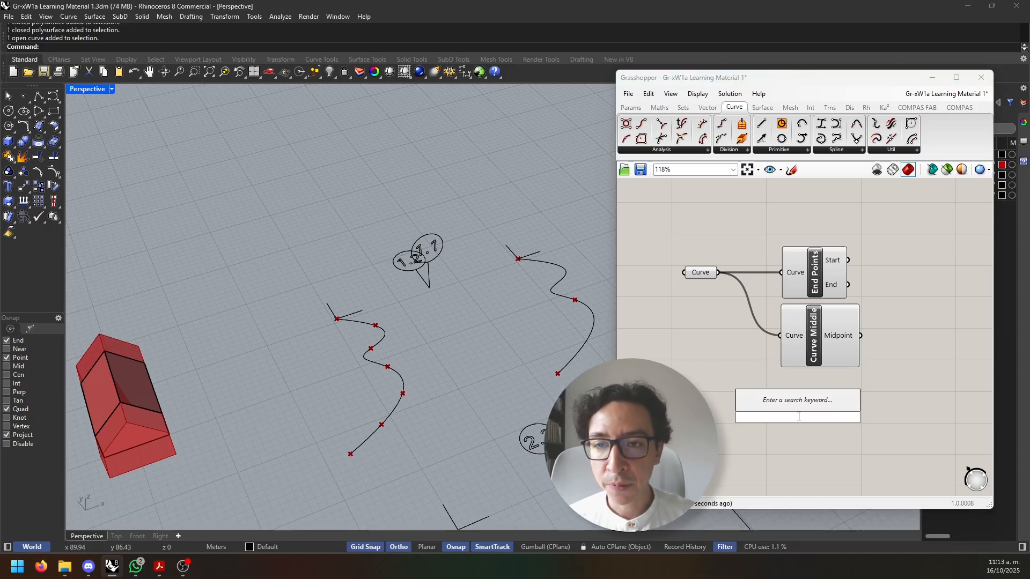
pyautogui.write('control')
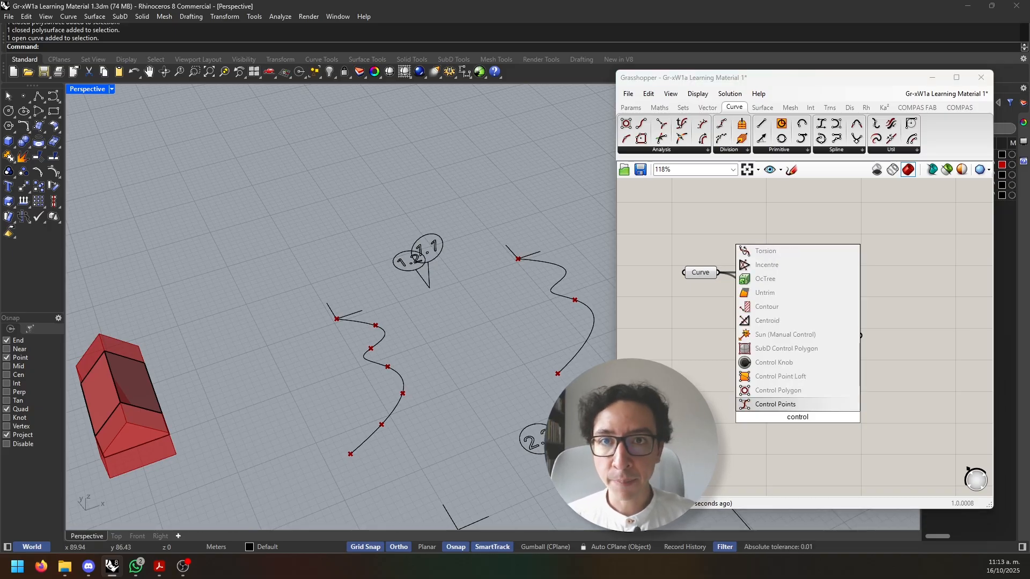
pyautogui.press('Return')
pyautogui.moveTo(800, 419); pyautogui.dragTo(821, 416)
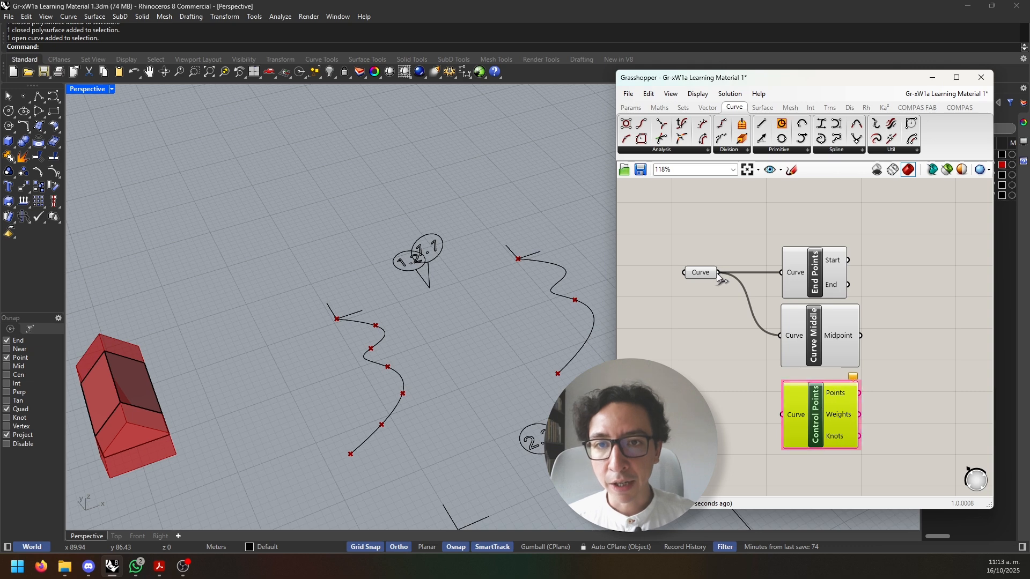
pyautogui.moveTo(718, 273); pyautogui.dragTo(781, 415)
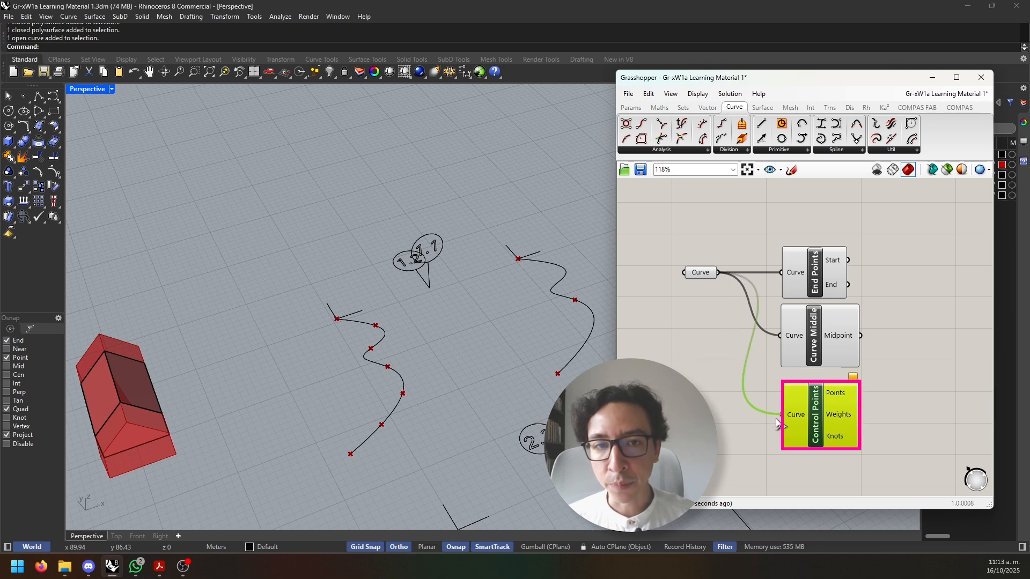
pyautogui.scroll(-3, 462, 305)
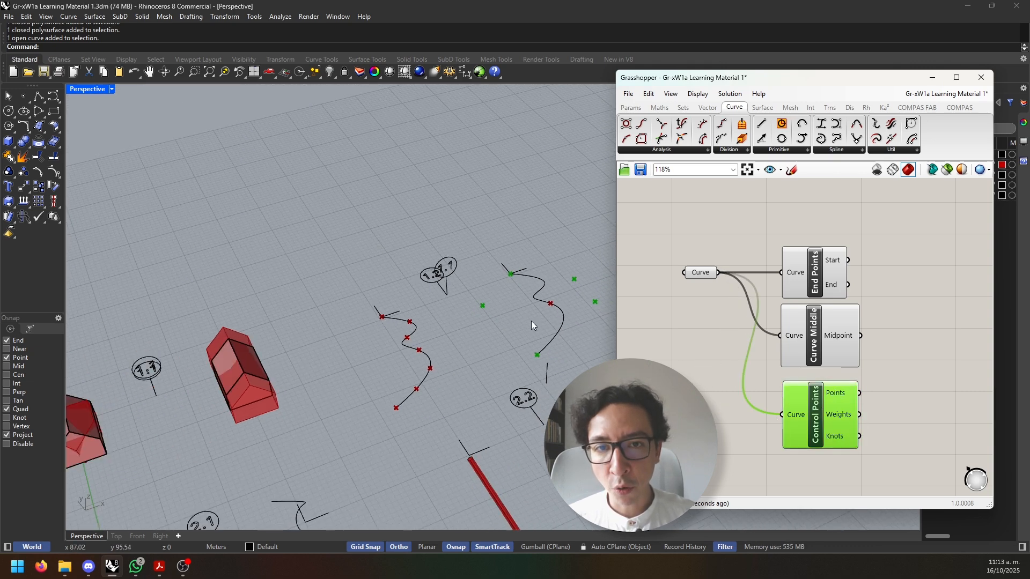
pyautogui.scroll(-2, 553, 317)
pyautogui.scroll(4, 569, 316)
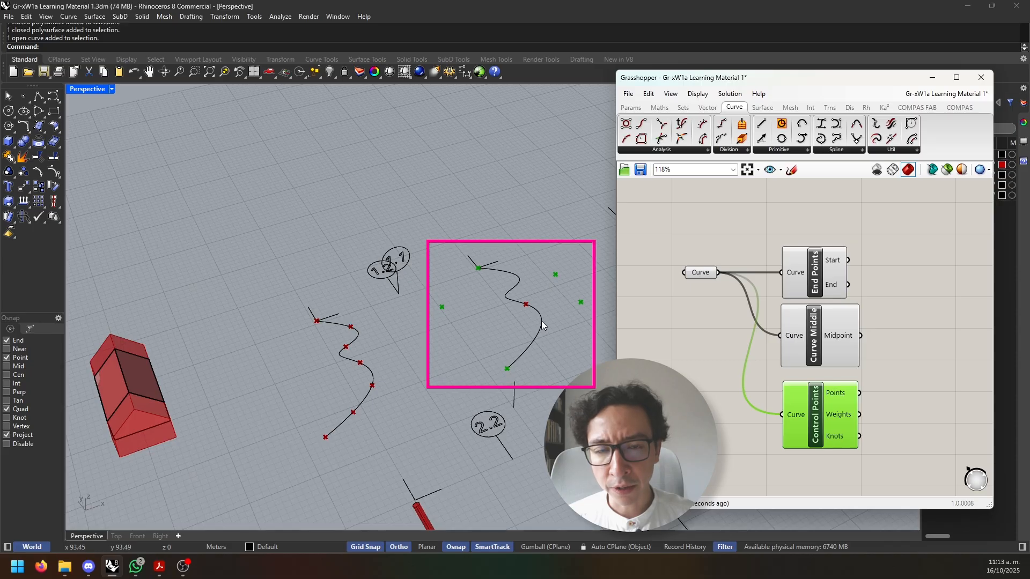
pyautogui.click(542, 321)
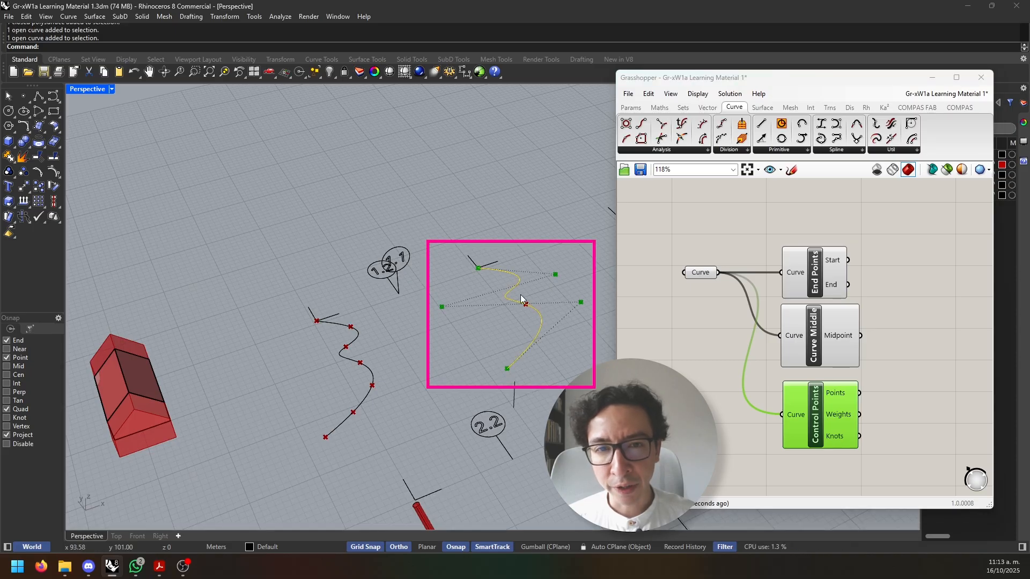
pyautogui.click(552, 223)
# Add a Length component below Control Points and connect the Curve parameter to its Curve input
pyautogui.scroll(-2, 720, 405)
pyautogui.moveTo(722, 407); pyautogui.dragTo(725, 344, button='right')
pyautogui.scroll(3, 764, 391)
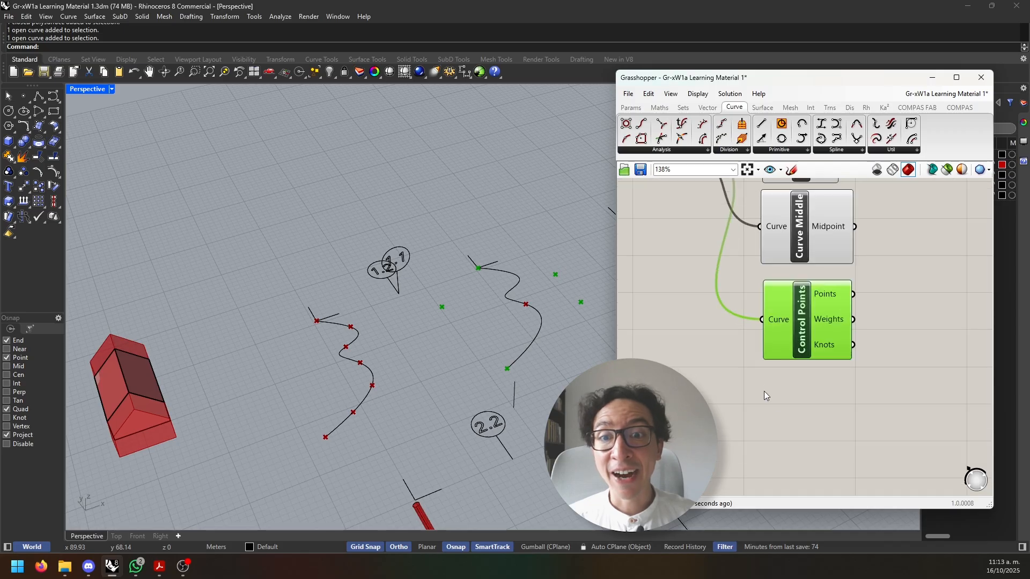
pyautogui.doubleClick(778, 401)
pyautogui.write('len')
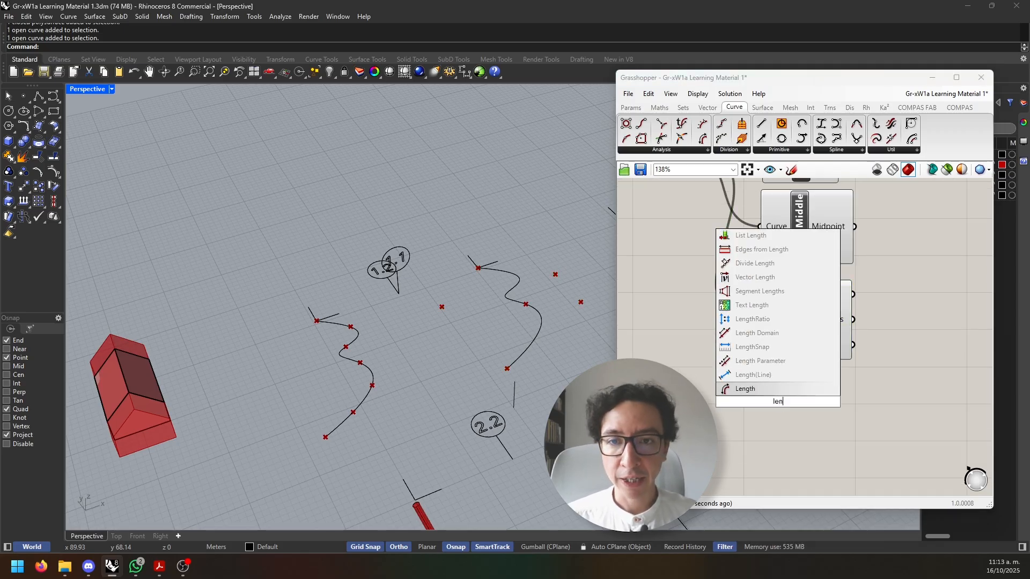
pyautogui.press('Return')
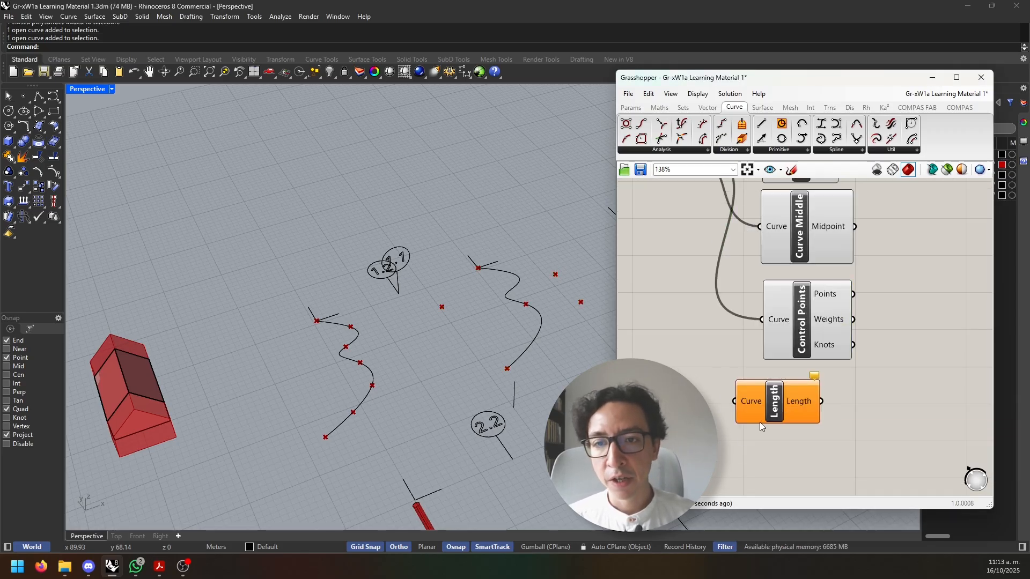
pyautogui.scroll(-3, 762, 426)
pyautogui.moveTo(736, 282); pyautogui.dragTo(772, 411)
pyautogui.scroll(4, 780, 429)
pyautogui.click(784, 437)
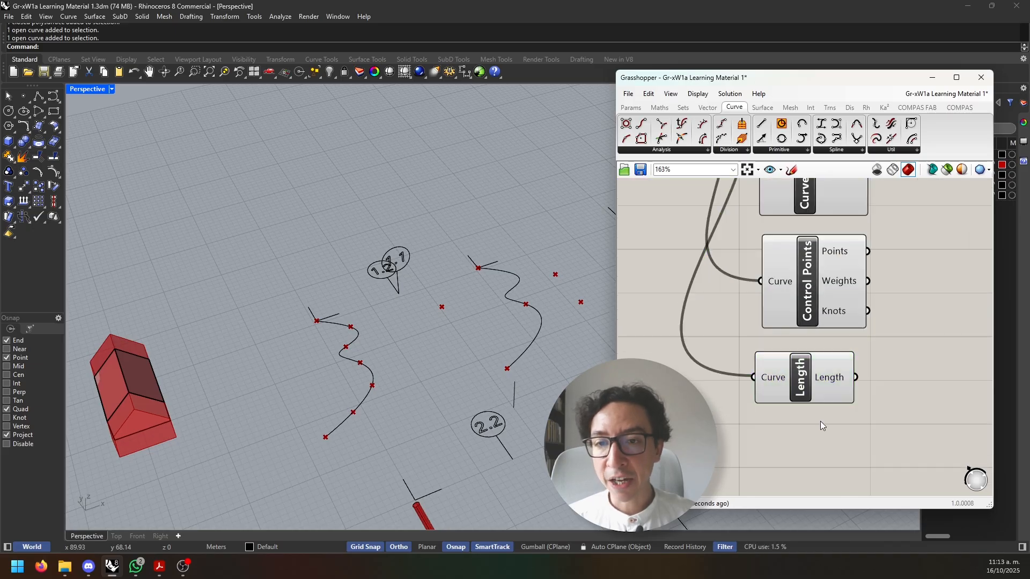
# Read the Length output's value and move the Length component closer beneath Control Points
pyautogui.moveTo(835, 378)
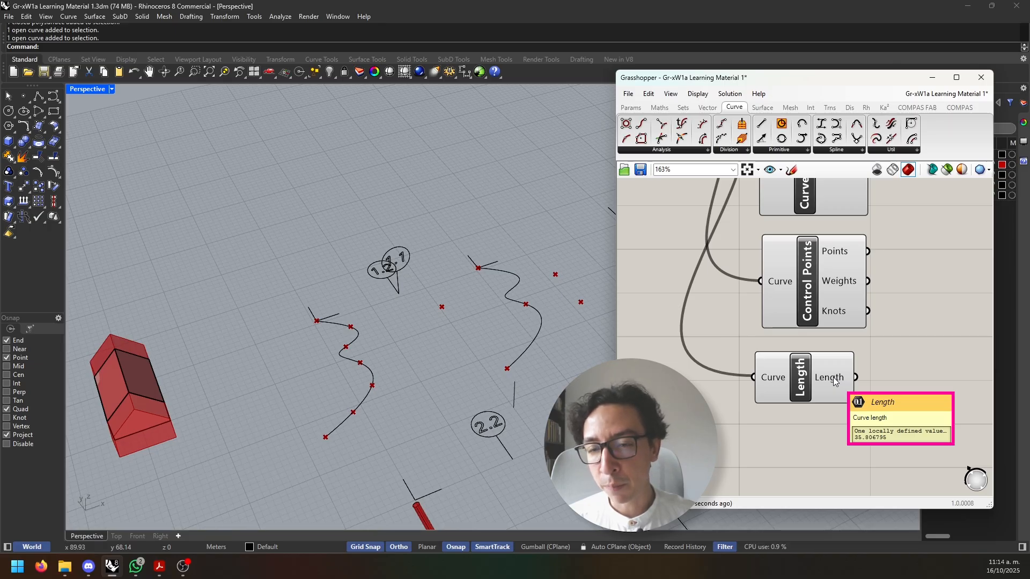
pyautogui.moveTo(809, 380)
pyautogui.mouseDown()
pyautogui.moveTo(832, 380)
pyautogui.moveTo(820, 370)
pyautogui.mouseUp()
pyautogui.scroll(-1, 794, 423)
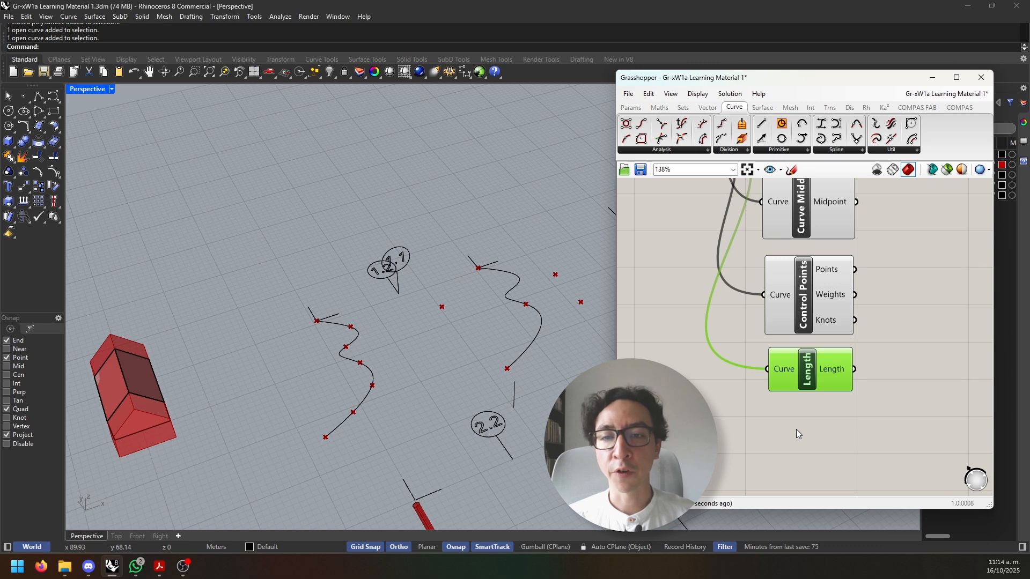
pyautogui.click(807, 439)
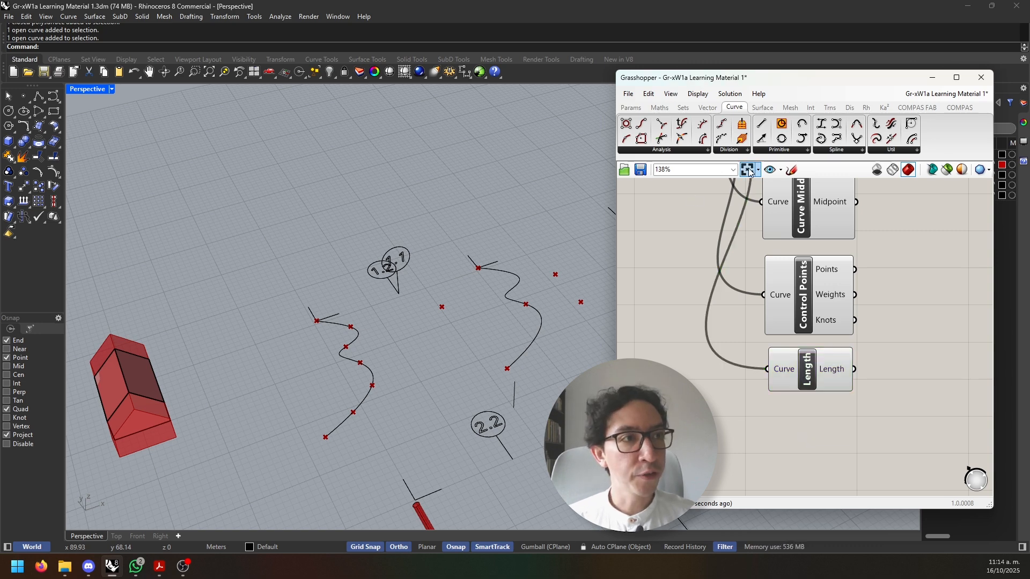
# Add a Divide Curve component below Length and connect the Curve parameter to its Curve input
pyautogui.click(741, 152)
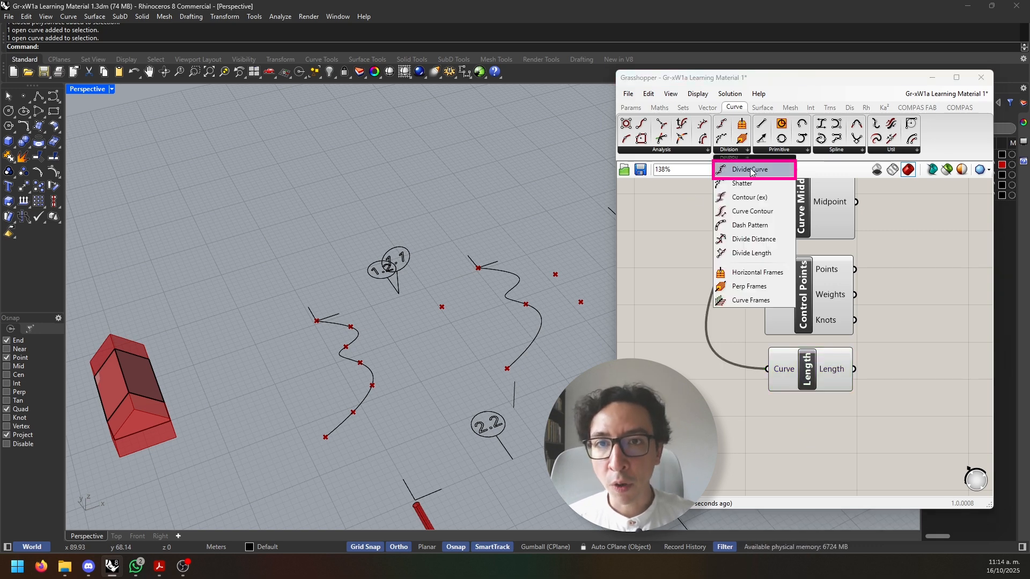
pyautogui.moveTo(751, 171); pyautogui.dragTo(769, 350)
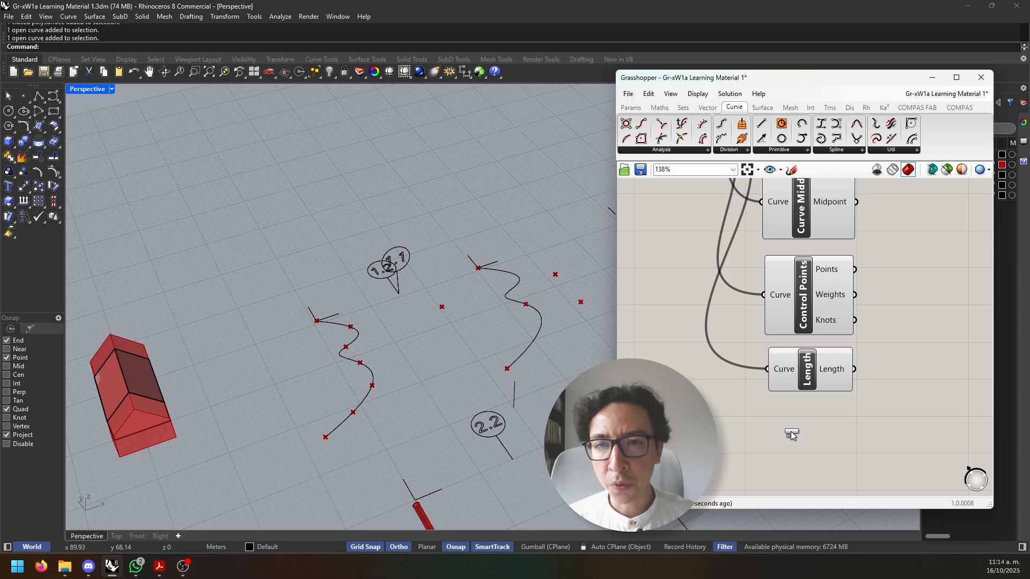
pyautogui.click(814, 446)
pyautogui.scroll(-2, 793, 344)
pyautogui.moveTo(814, 446)
pyautogui.mouseDown(button='right')
pyautogui.moveTo(792, 343)
pyautogui.moveTo(818, 432)
pyautogui.mouseUp(button='right')
pyautogui.moveTo(728, 199); pyautogui.dragTo(779, 411)
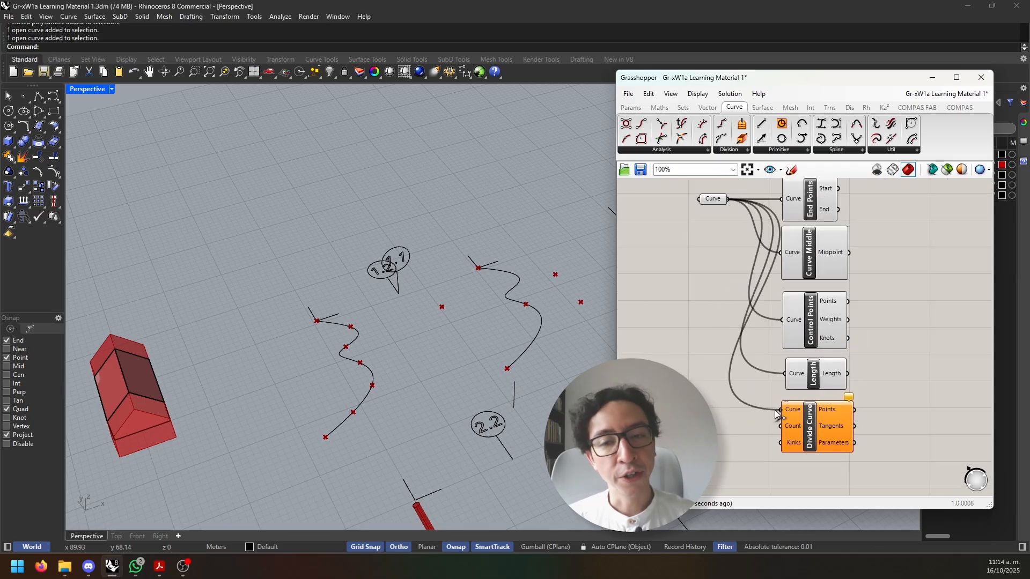
# Add a number slider ranging from 0 to 10 and connect it to Divide Curve's Count input
pyautogui.scroll(1, 781, 422)
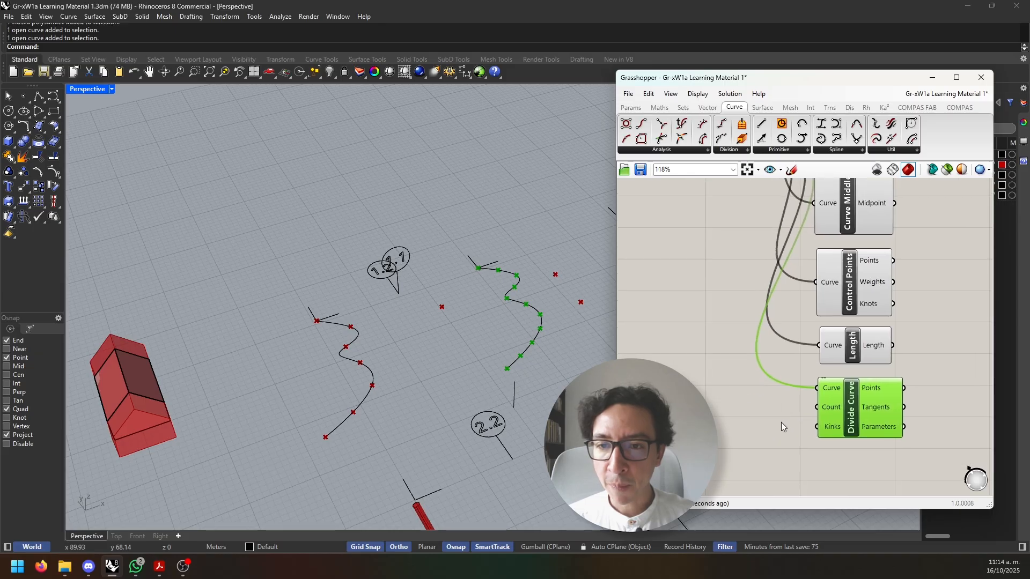
pyautogui.doubleClick(781, 423)
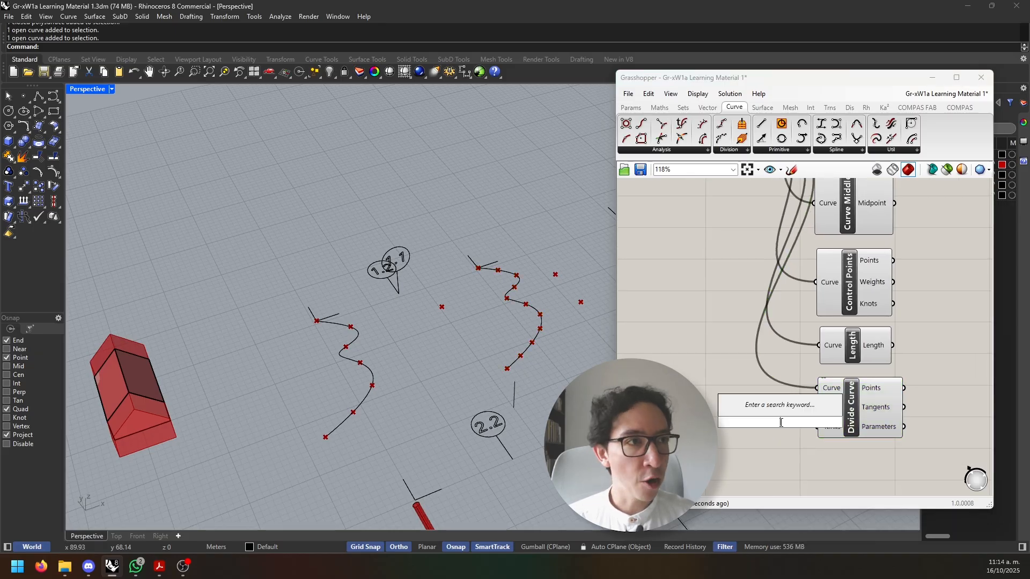
pyautogui.write('0..10')
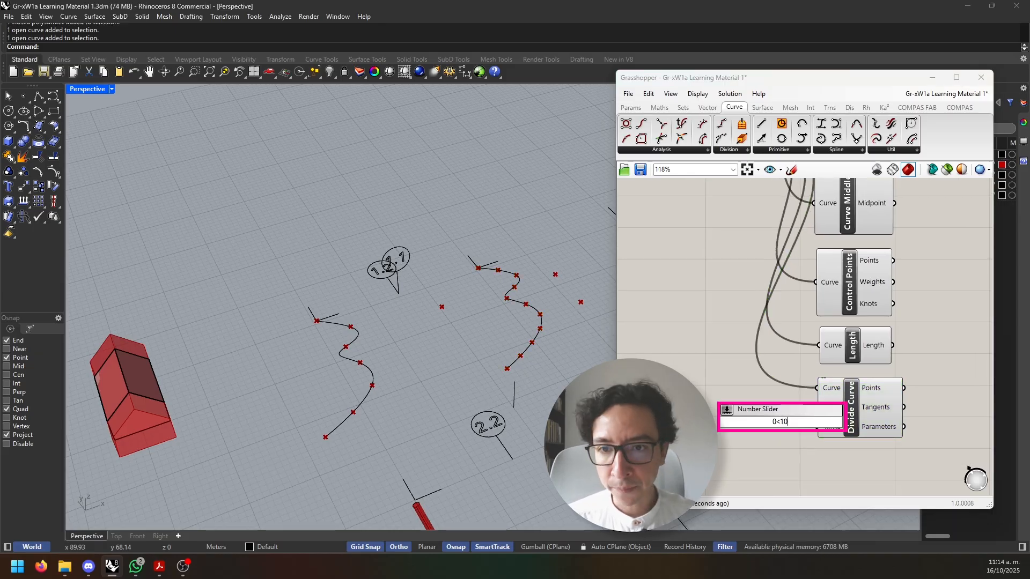
pyautogui.press('Return')
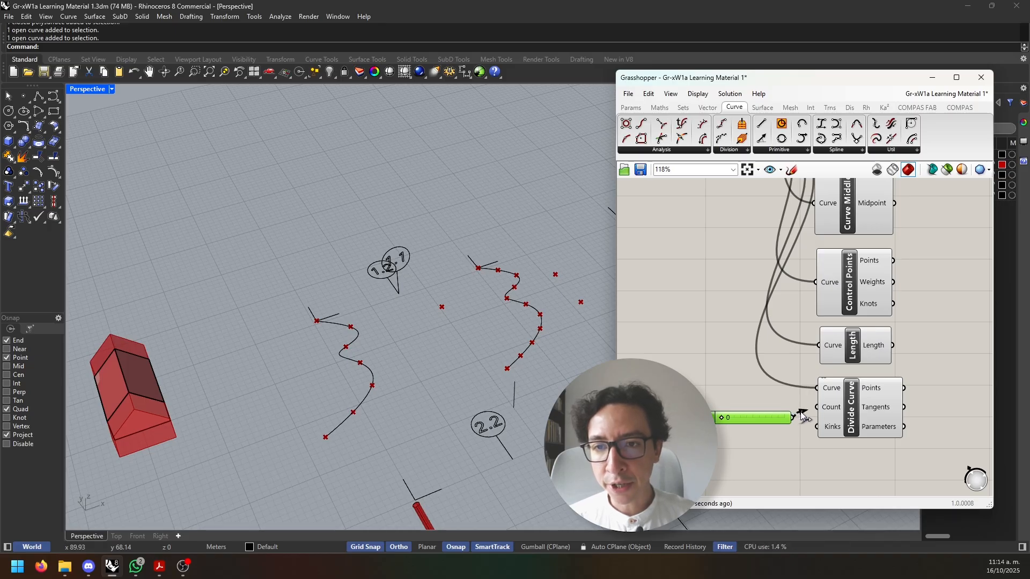
pyautogui.moveTo(794, 417); pyautogui.dragTo(817, 407)
# Turn off the preview of the Length, Control Points, Curve Middle and End Points components
pyautogui.click(854, 346)
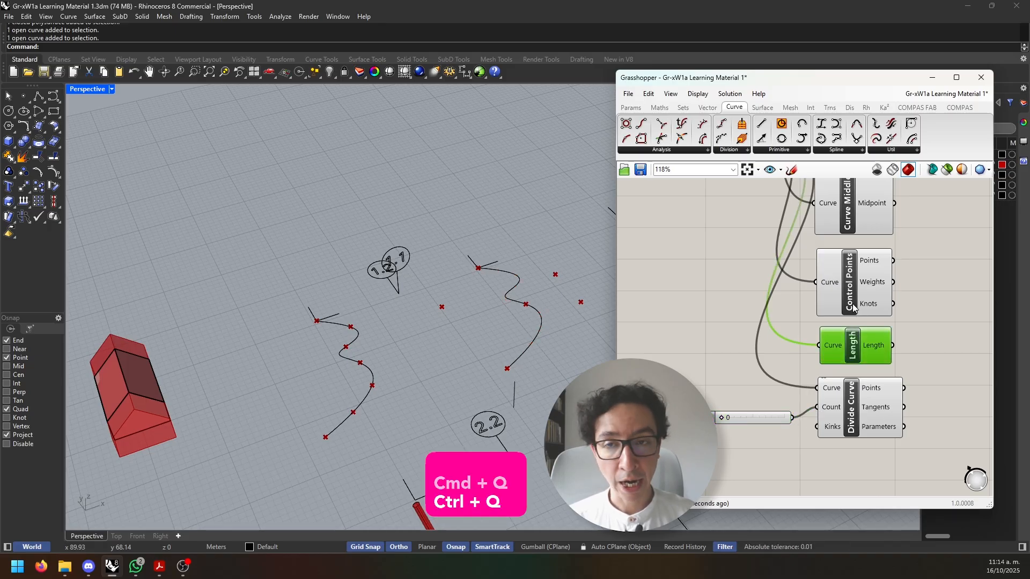
pyautogui.click(854, 309)
pyautogui.hotkey('ctrl', 'q')
pyautogui.moveTo(850, 217); pyautogui.dragTo(858, 295, button='right')
pyautogui.click(857, 295)
pyautogui.hotkey('ctrl', 'q')
pyautogui.click(857, 227)
pyautogui.hotkey('ctrl', 'q')
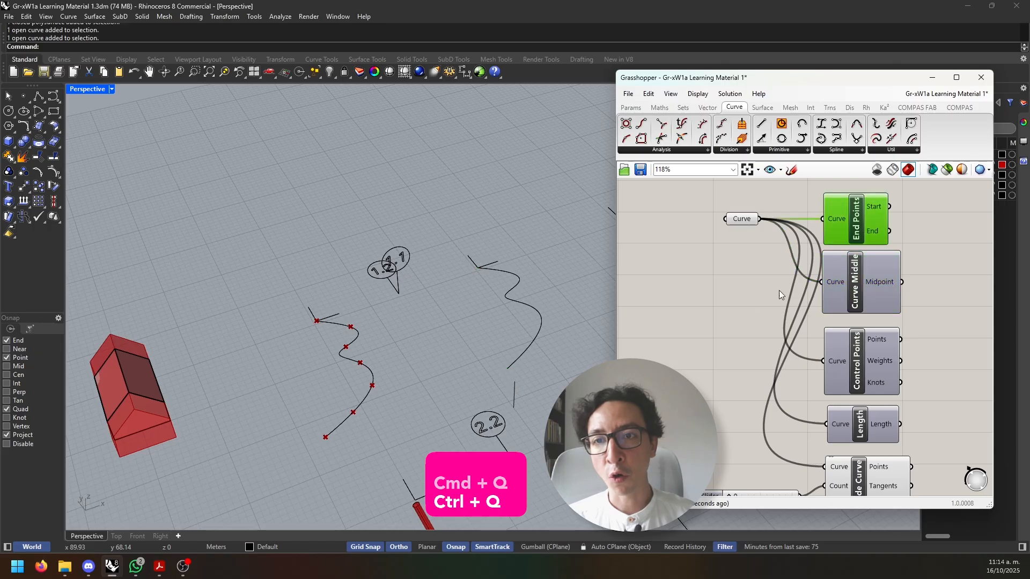
# Set the Divide Curve Count slider to 7 and align the slider with the Count input
pyautogui.keyDown('shift'); pyautogui.moveTo(579, 307); pyautogui.dragTo(371, 324, button='right'); pyautogui.keyUp('shift')
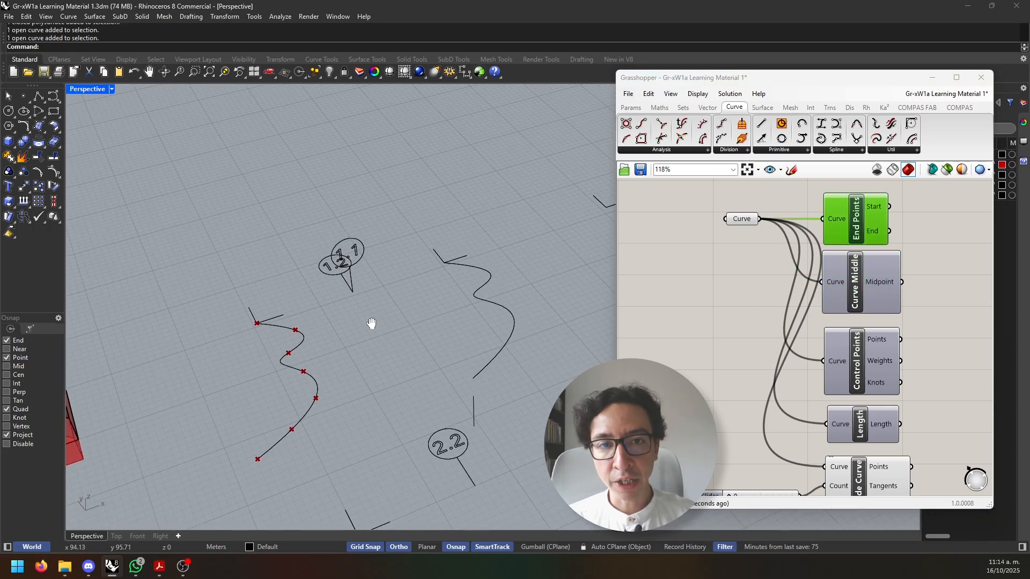
pyautogui.scroll(4, 790, 394)
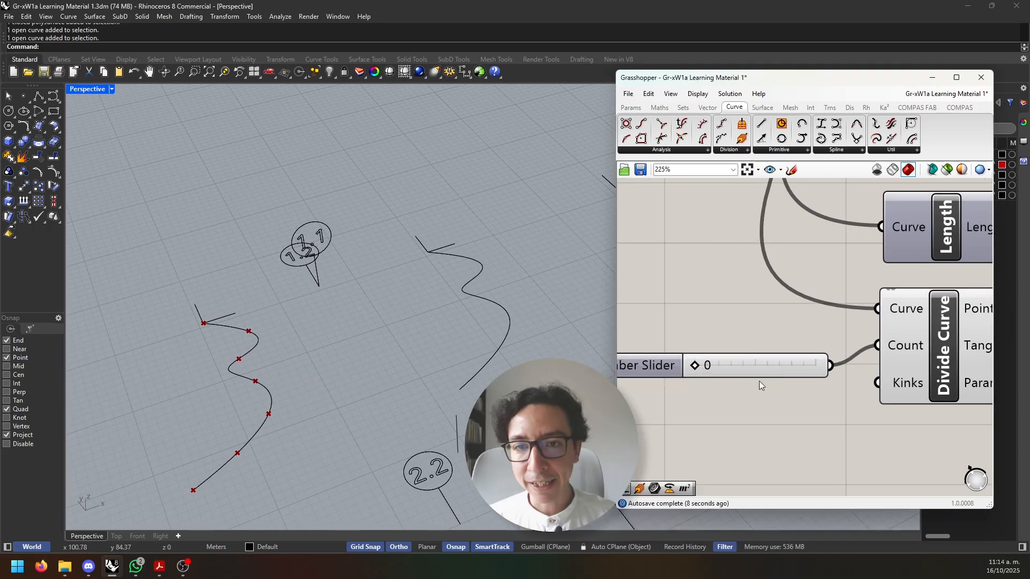
pyautogui.moveTo(695, 366); pyautogui.dragTo(781, 369)
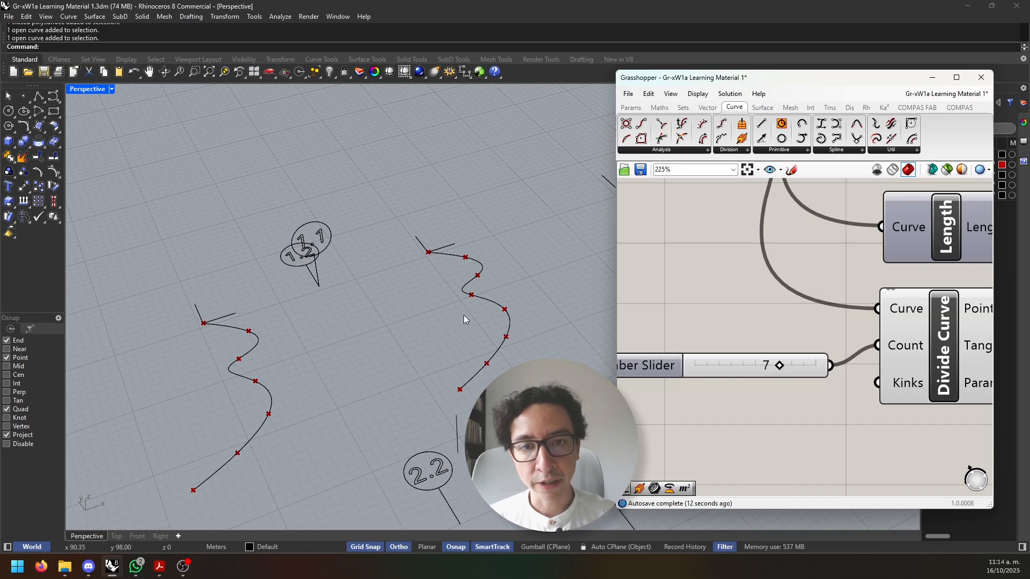
pyautogui.scroll(-3, 453, 313)
pyautogui.scroll(-3, 719, 350)
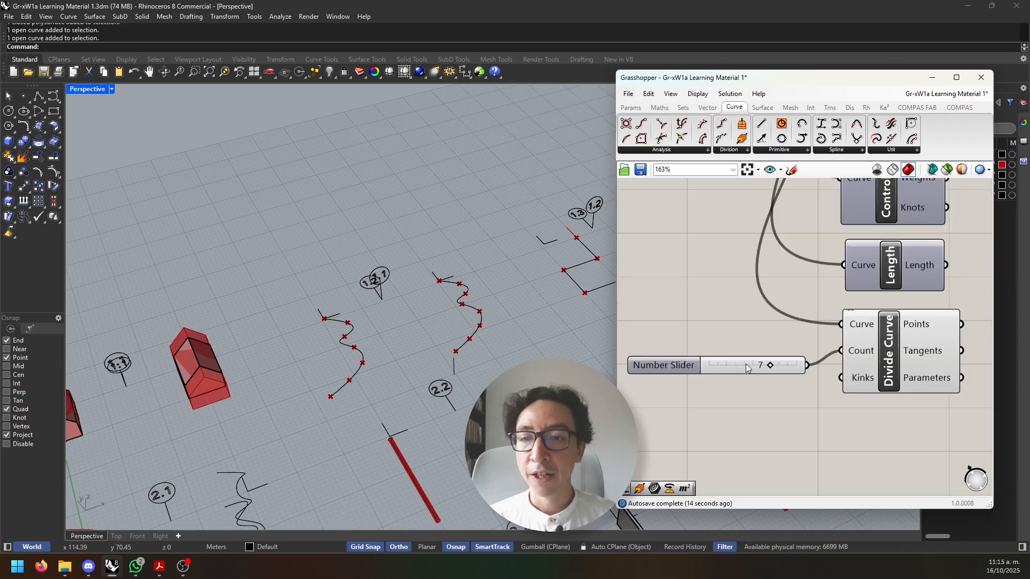
pyautogui.moveTo(695, 365); pyautogui.dragTo(701, 353)
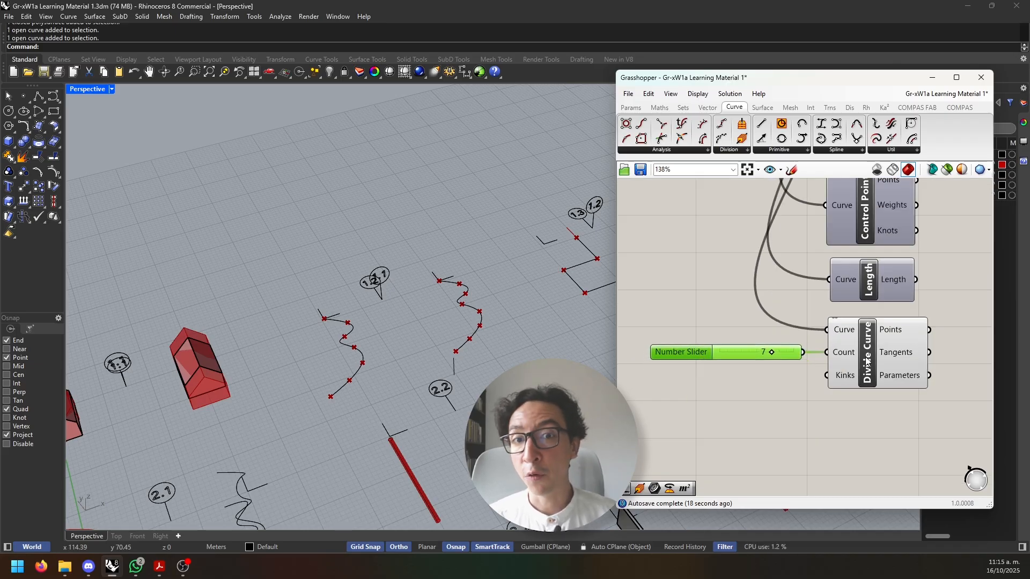
pyautogui.scroll(-3, 812, 412)
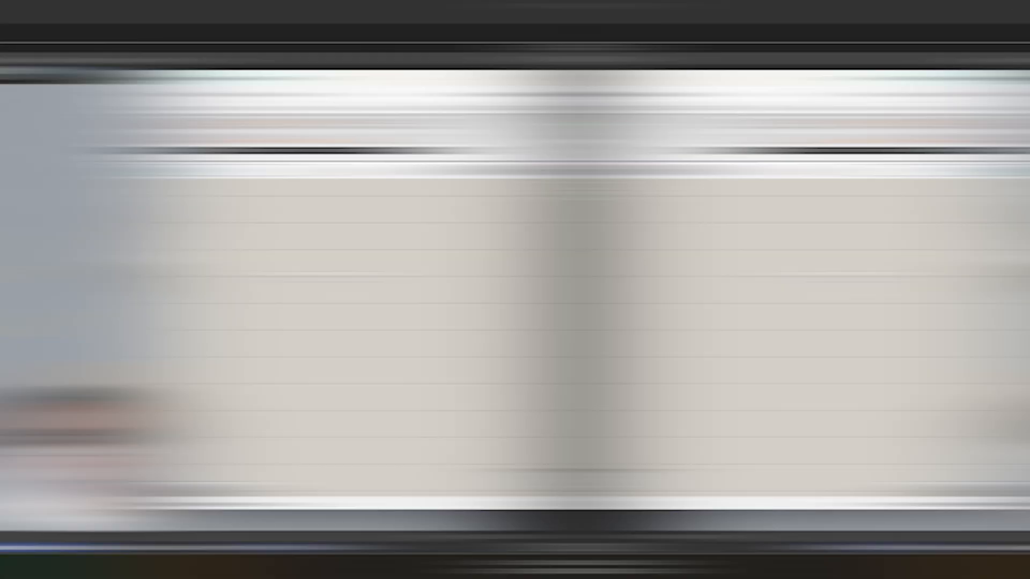
# Review the available Geometry parameter types and undo the existing Curve parameter on the empty canvas area
pyautogui.scroll(3, 825, 366)
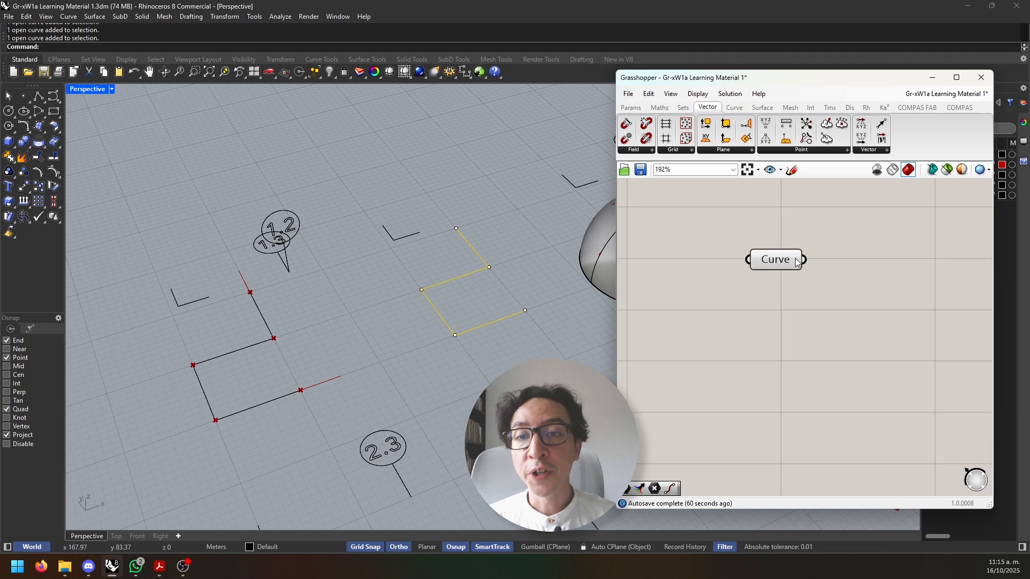
pyautogui.click(775, 259)
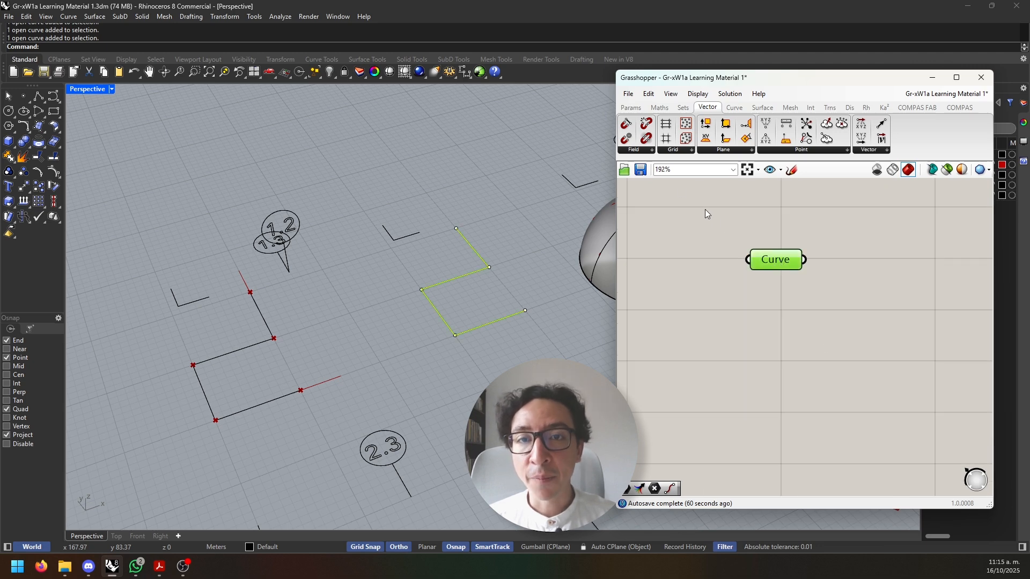
pyautogui.click(630, 108)
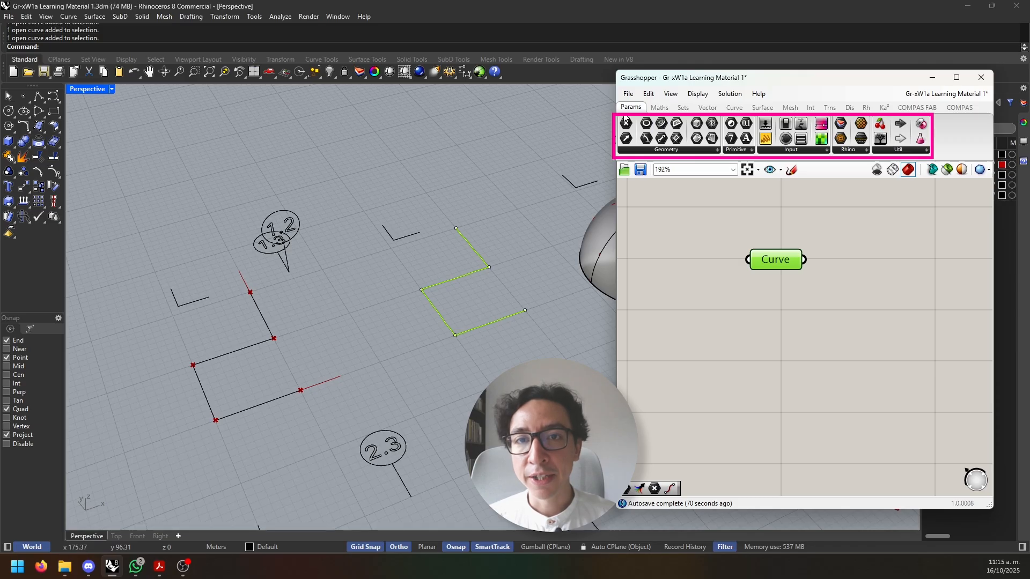
pyautogui.click(664, 150)
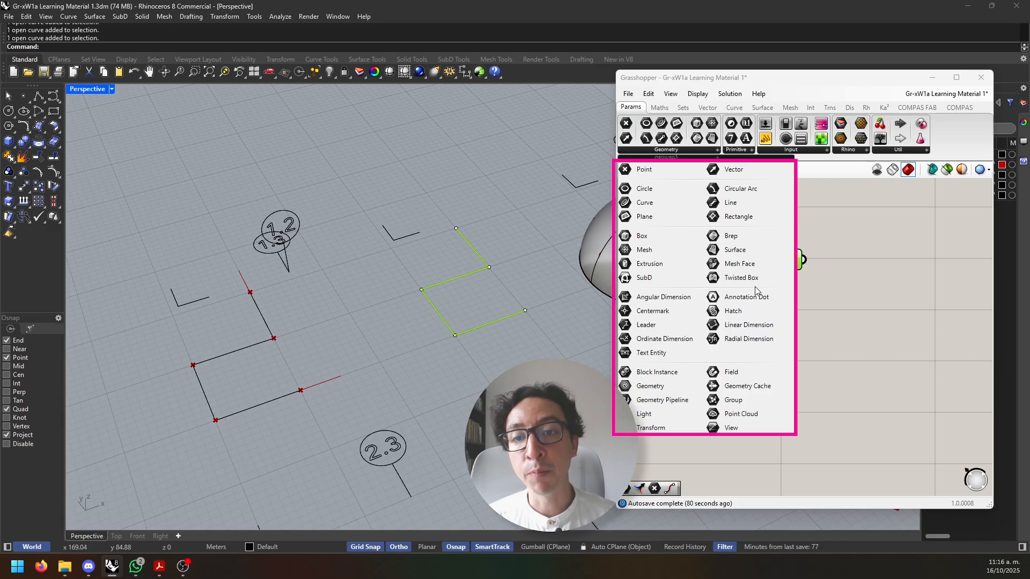
pyautogui.click(809, 309)
pyautogui.scroll(-3, 809, 309)
pyautogui.hotkey('ctrl', 'z')
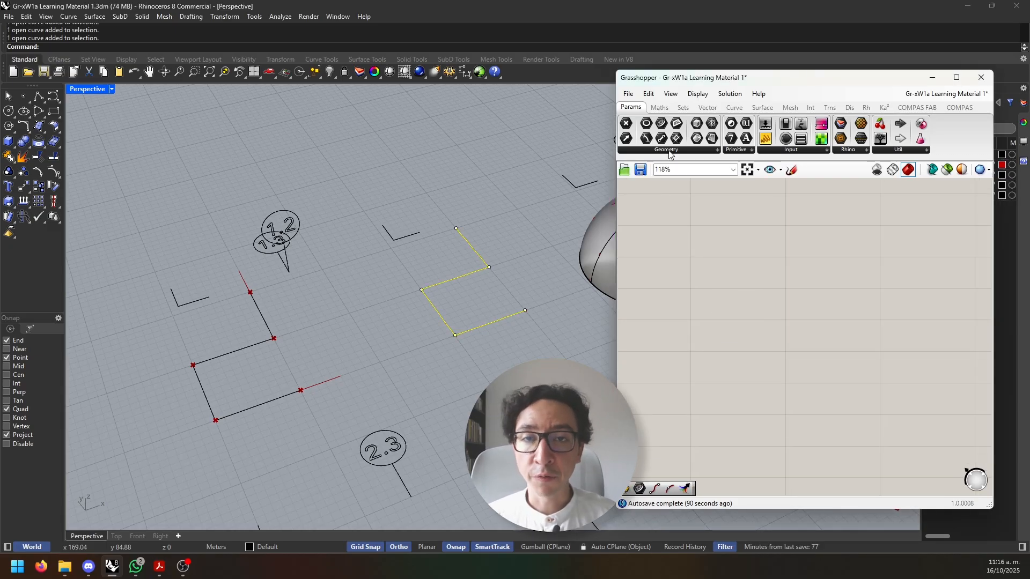
# Add a Curve parameter to the canvas and reference the selected Rhino polyline as its single curve
pyautogui.click(671, 156)
pyautogui.click(671, 200)
pyautogui.click(719, 302)
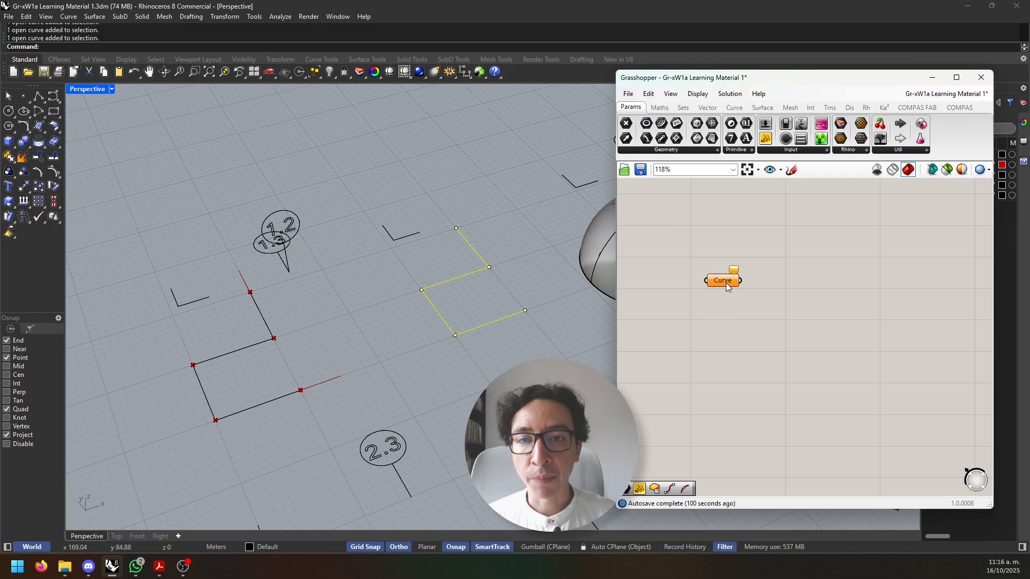
pyautogui.click(728, 283)
pyautogui.rightClick(728, 284)
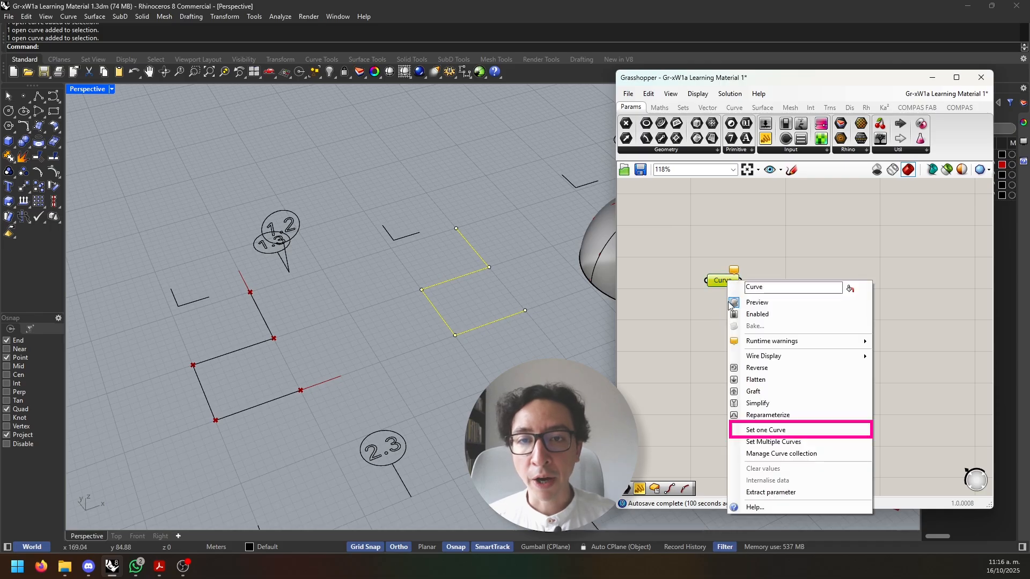
pyautogui.click(774, 430)
pyautogui.doubleClick(783, 302)
pyautogui.write('6')
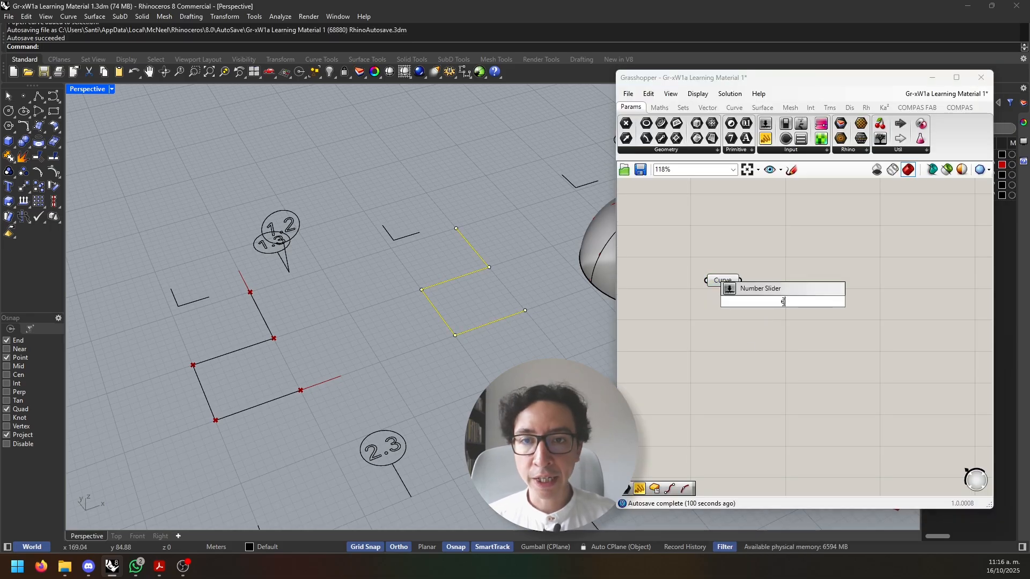
pyautogui.write('x')
pyautogui.click(766, 350)
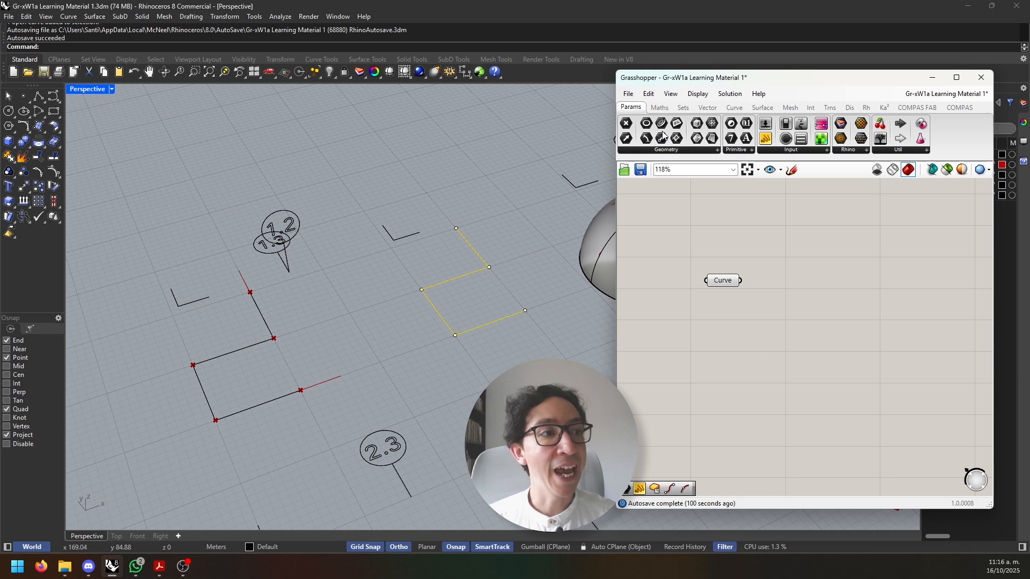
# Add an Extend Curve component from the curve utilities beside the polyline's Curve parameter
pyautogui.click(734, 108)
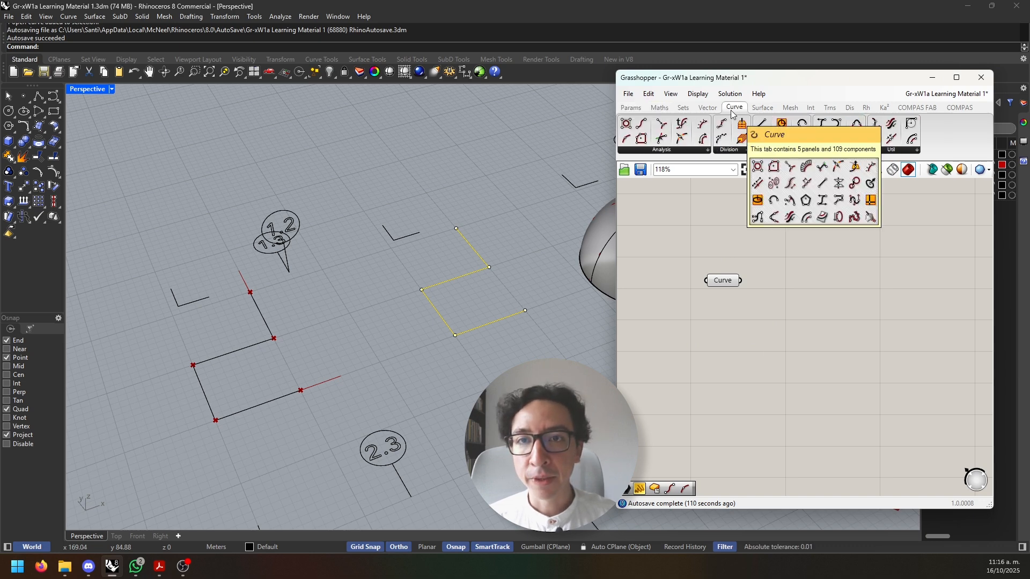
pyautogui.click(752, 110)
pyautogui.click(736, 108)
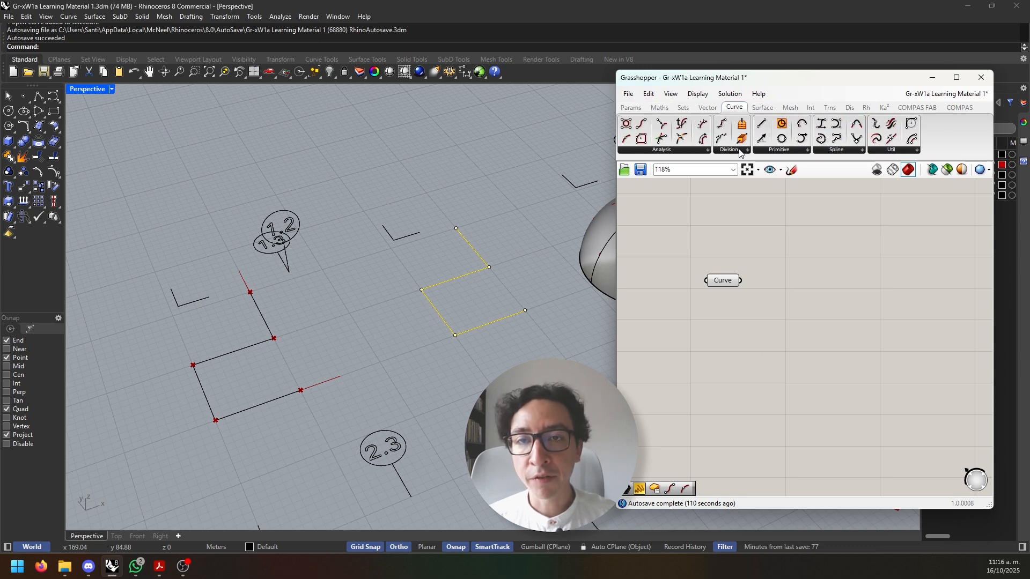
pyautogui.click(690, 152)
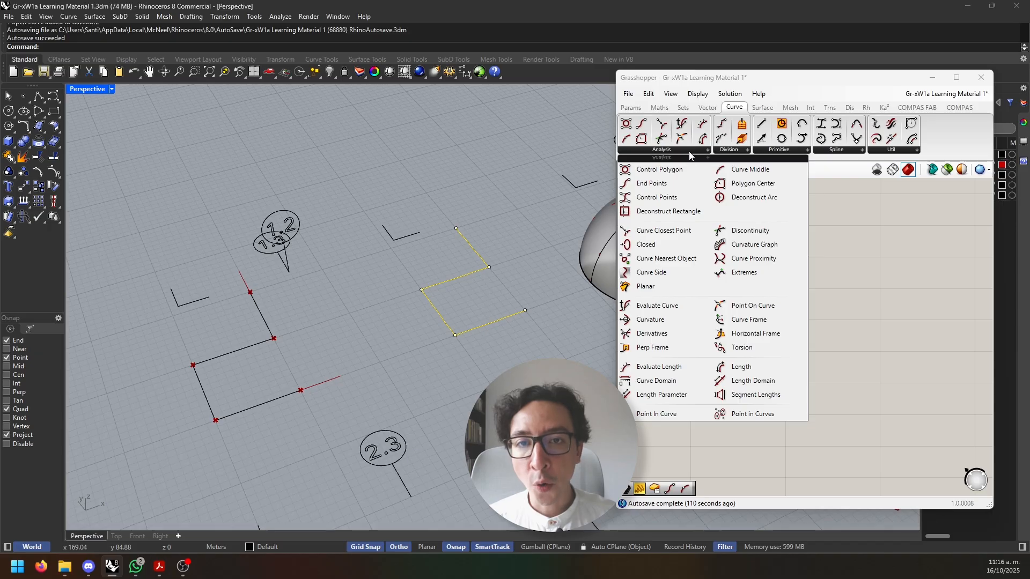
pyautogui.click(880, 152)
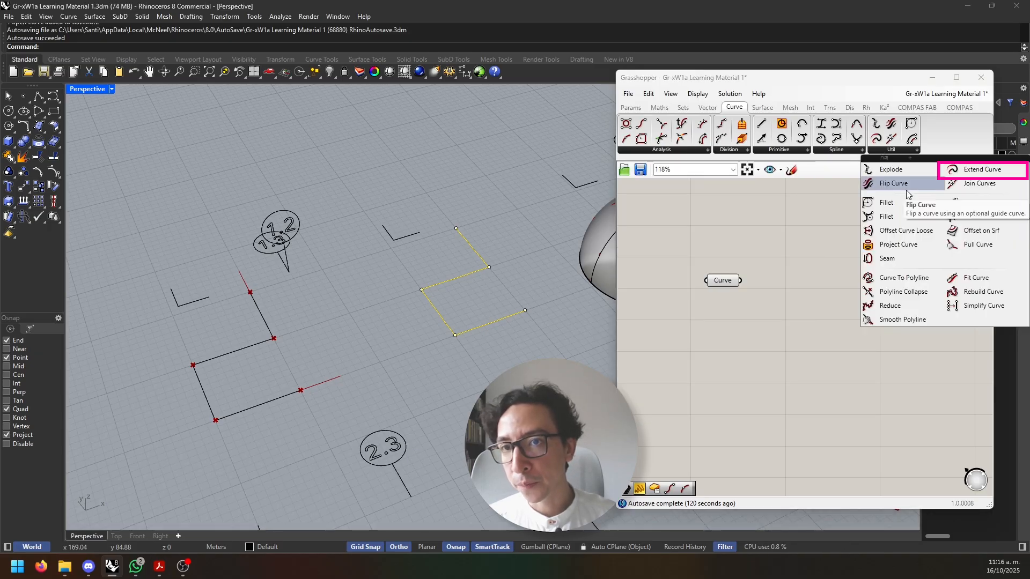
pyautogui.click(976, 170)
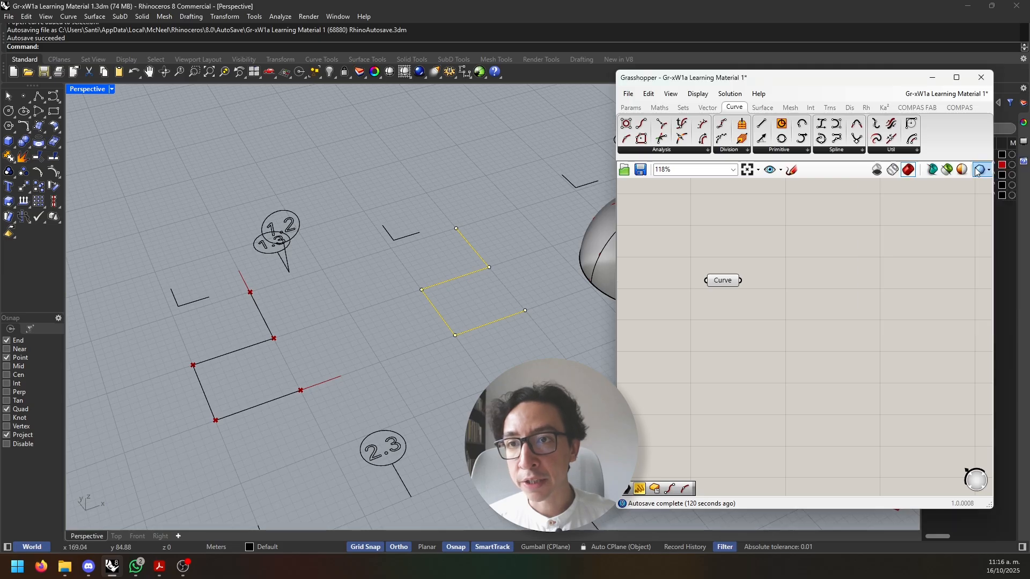
pyautogui.click(829, 287)
pyautogui.moveTo(819, 305); pyautogui.dragTo(802, 310)
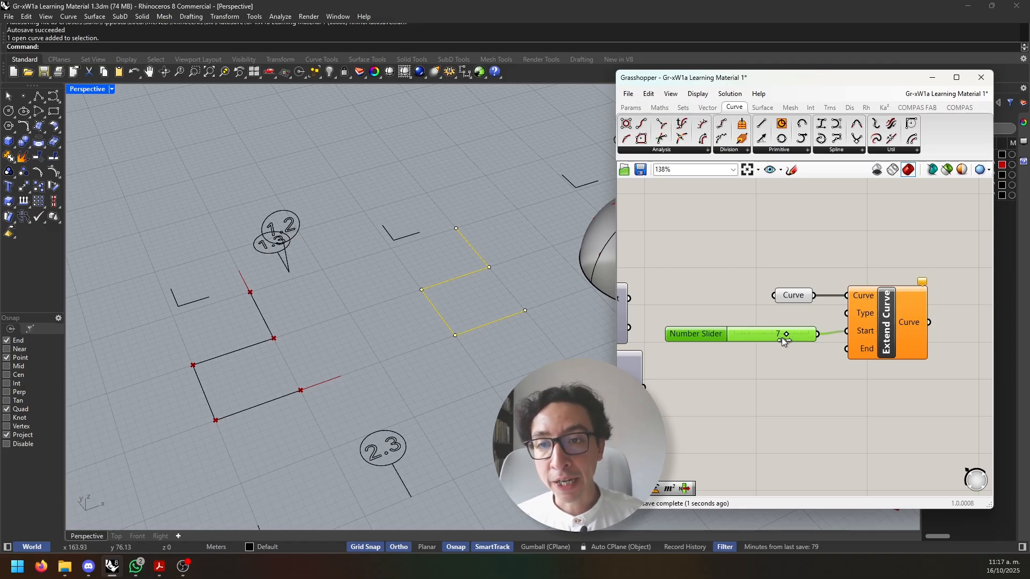
# Set the Start slider to 6 and connect a duplicate of it, set to 0, to Extend Curve's End input
pyautogui.moveTo(781, 339); pyautogui.dragTo(764, 343)
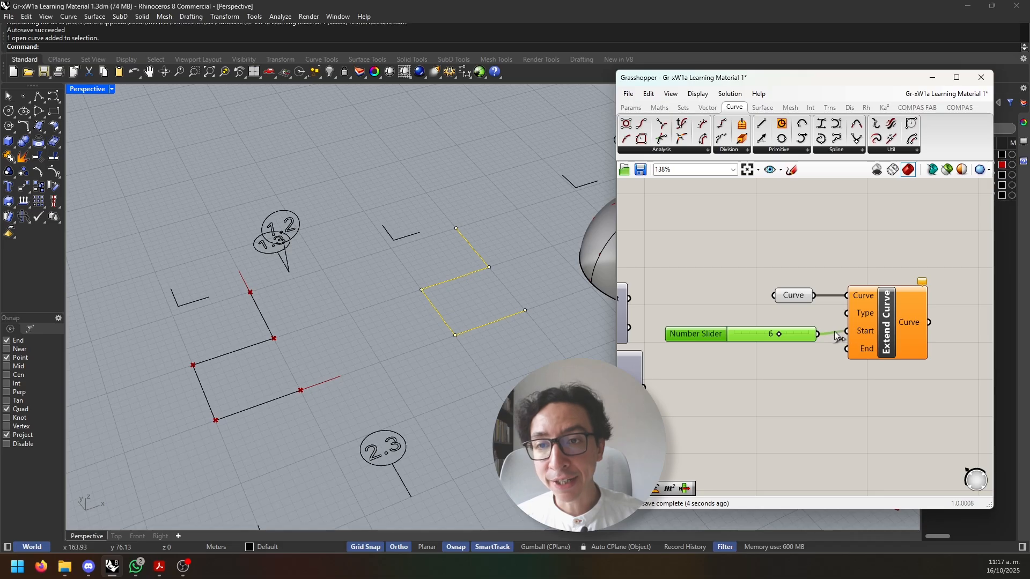
pyautogui.moveTo(698, 333); pyautogui.dragTo(701, 330)
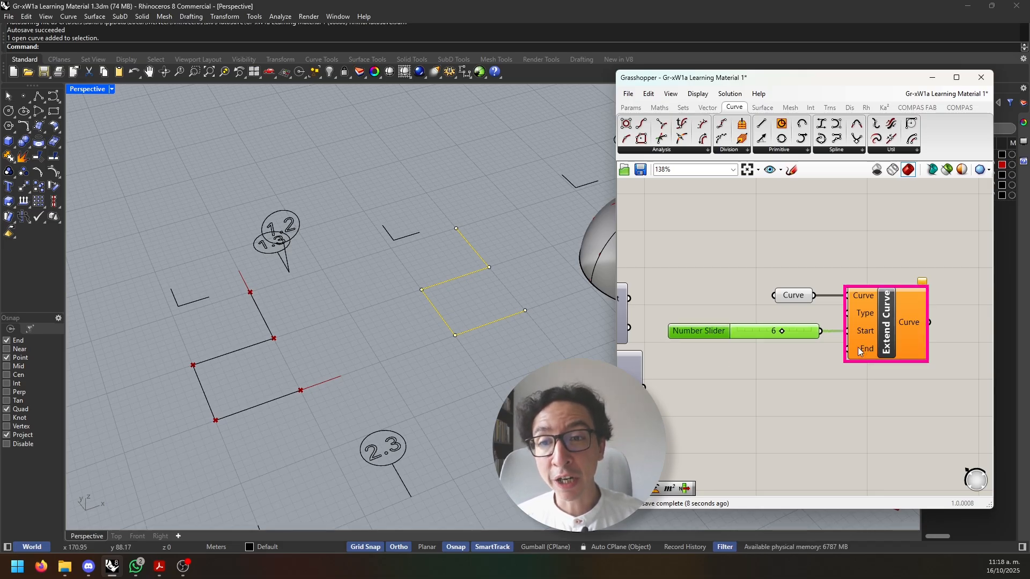
pyautogui.hotkey('ctrl', 'v')
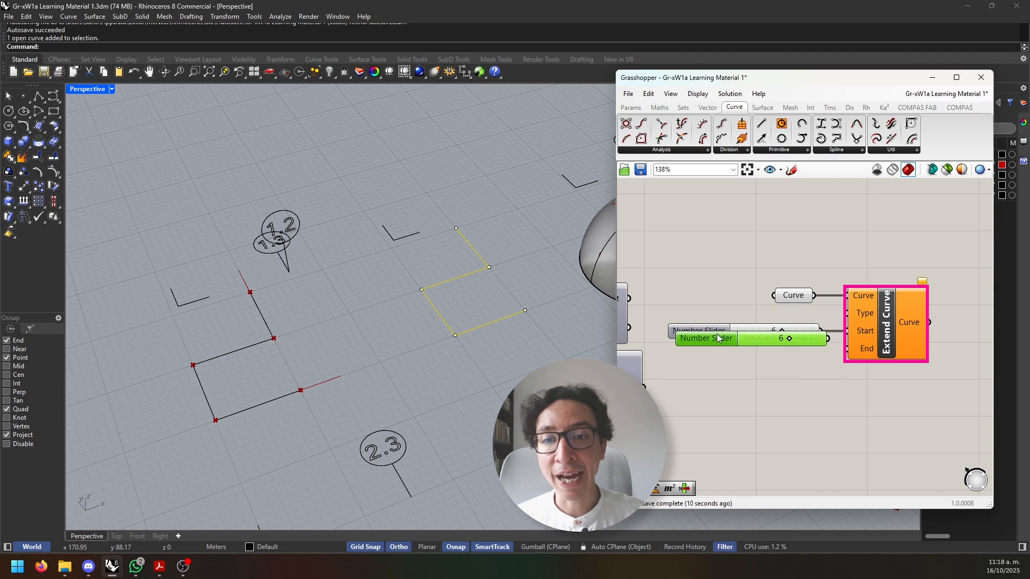
pyautogui.moveTo(721, 335); pyautogui.dragTo(717, 350)
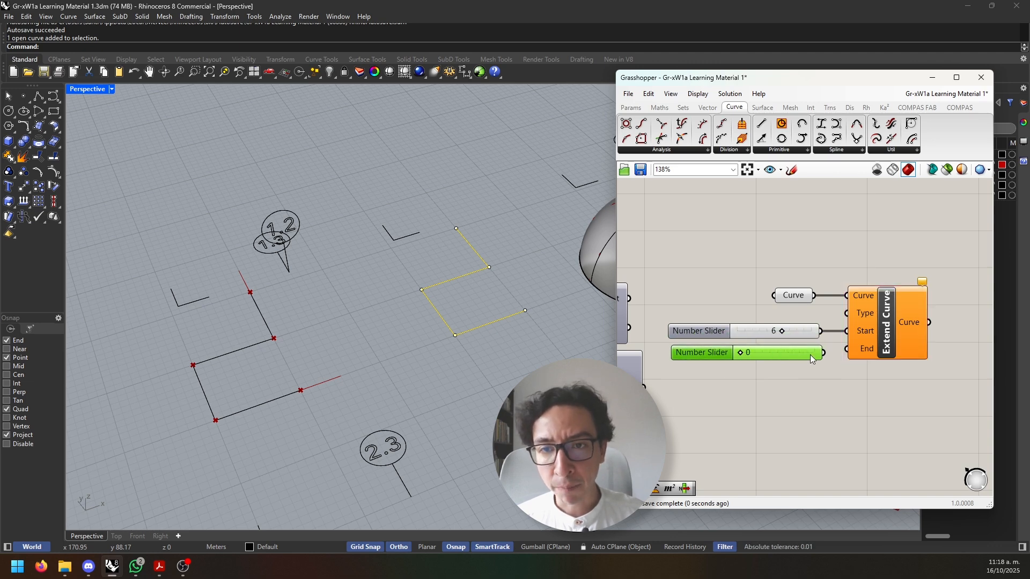
pyautogui.moveTo(823, 353); pyautogui.dragTo(839, 361)
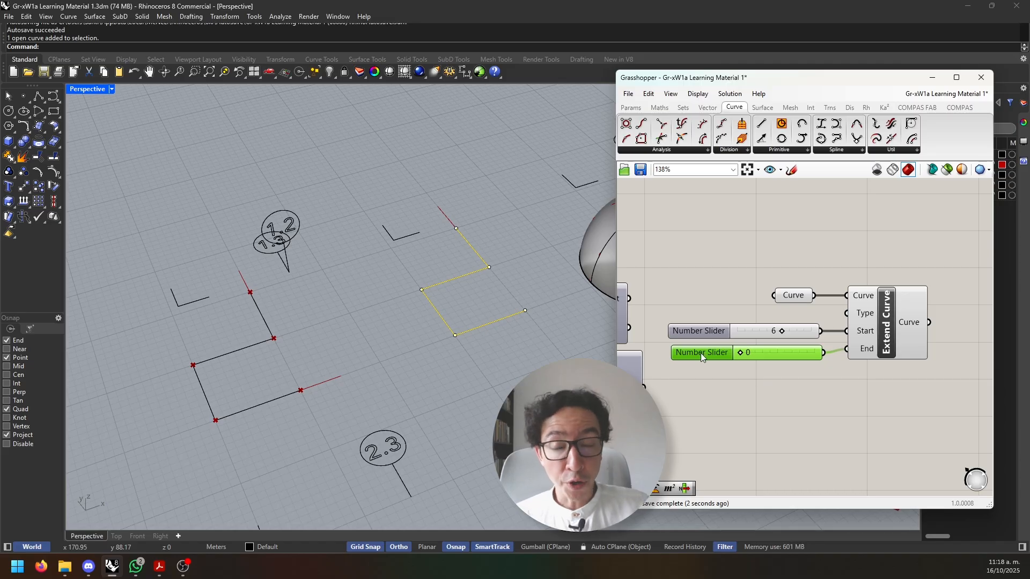
# Align the End slider beneath the Start slider and set the polyline's End extension to 3 while keeping Start at 6
pyautogui.moveTo(701, 353); pyautogui.dragTo(697, 353)
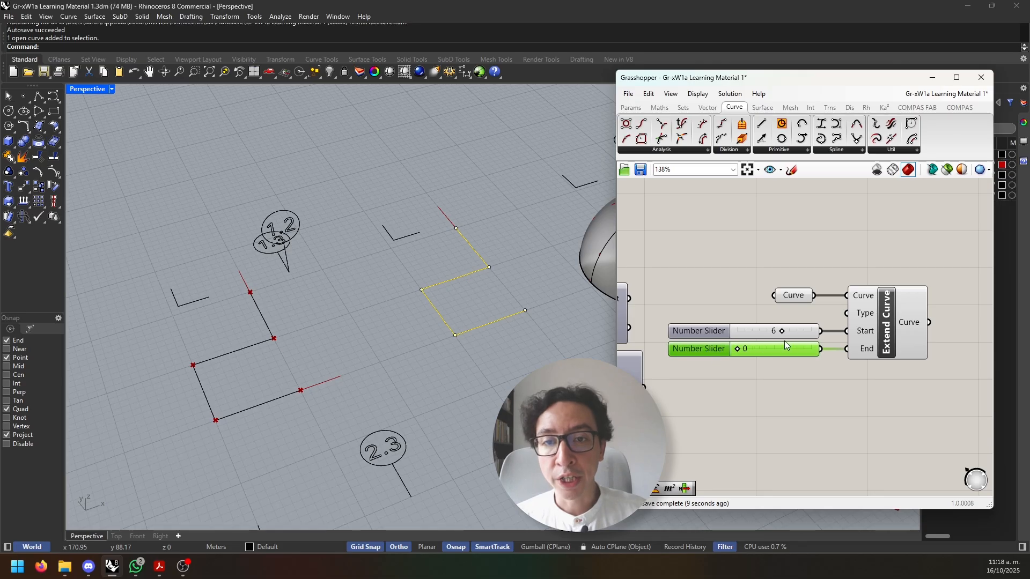
pyautogui.scroll(3, 486, 277)
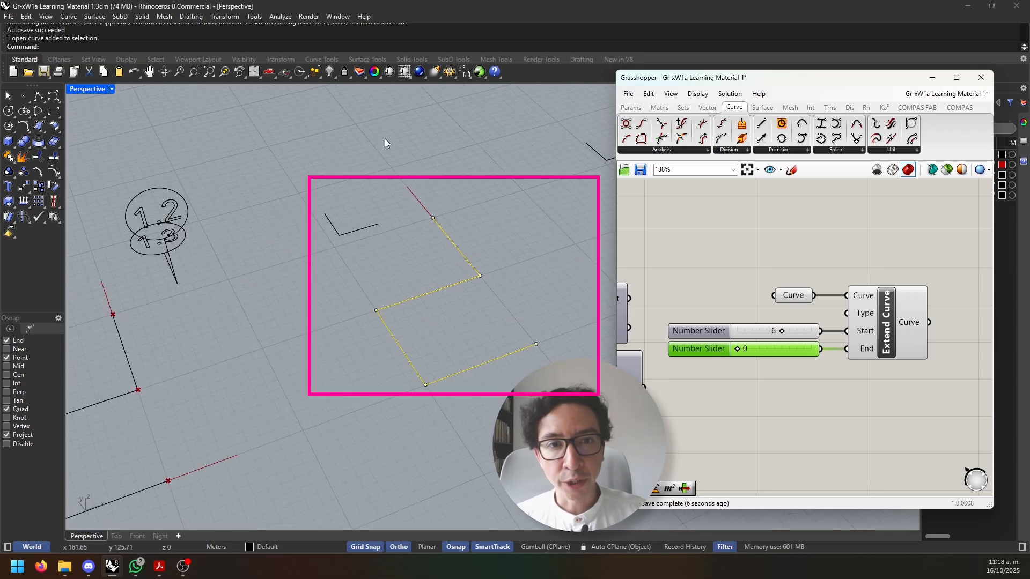
pyautogui.moveTo(737, 349)
pyautogui.mouseDown()
pyautogui.moveTo(778, 348)
pyautogui.moveTo(737, 349)
pyautogui.mouseUp()
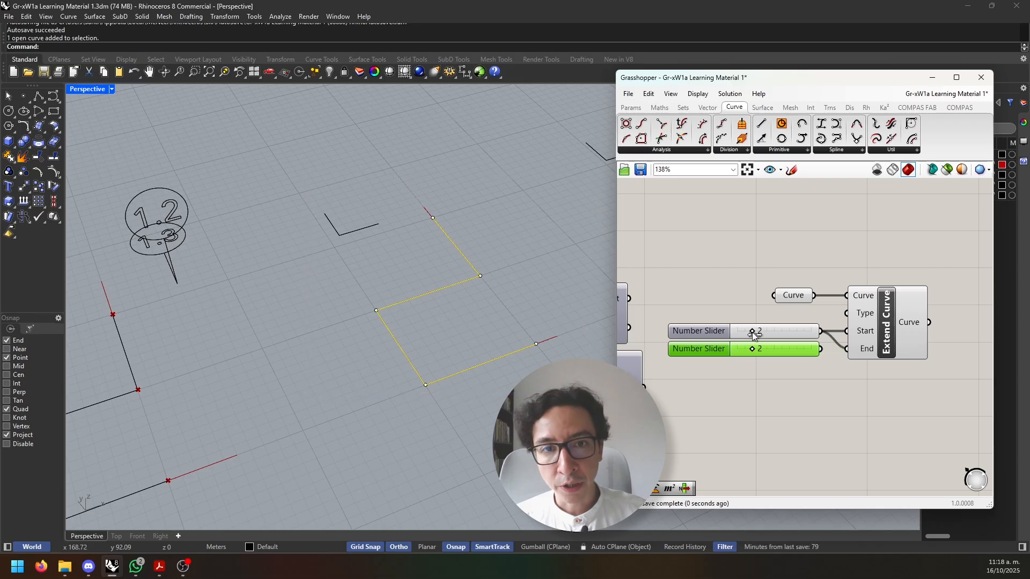
pyautogui.moveTo(755, 338); pyautogui.dragTo(847, 349)
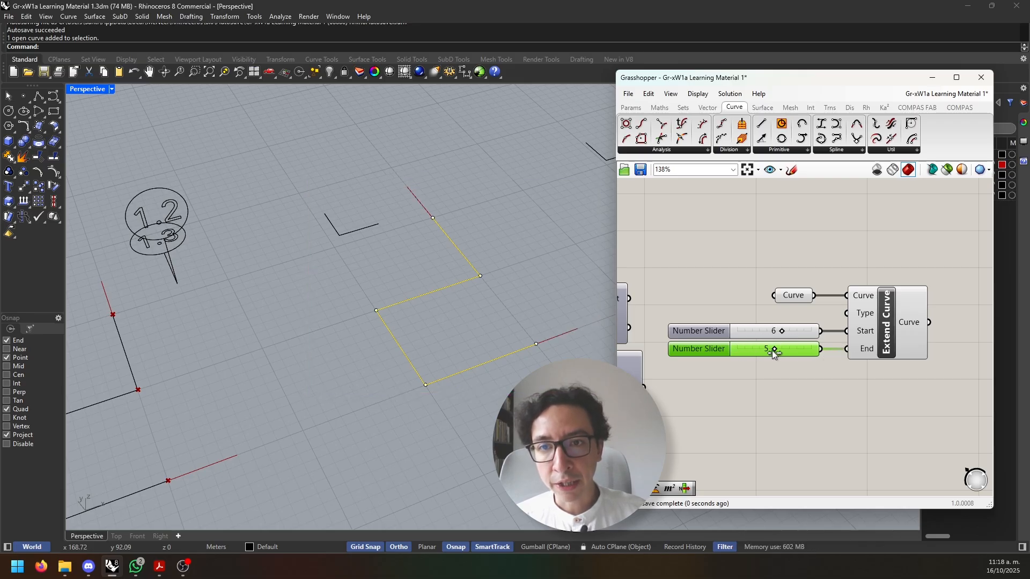
pyautogui.moveTo(773, 352); pyautogui.dragTo(750, 353)
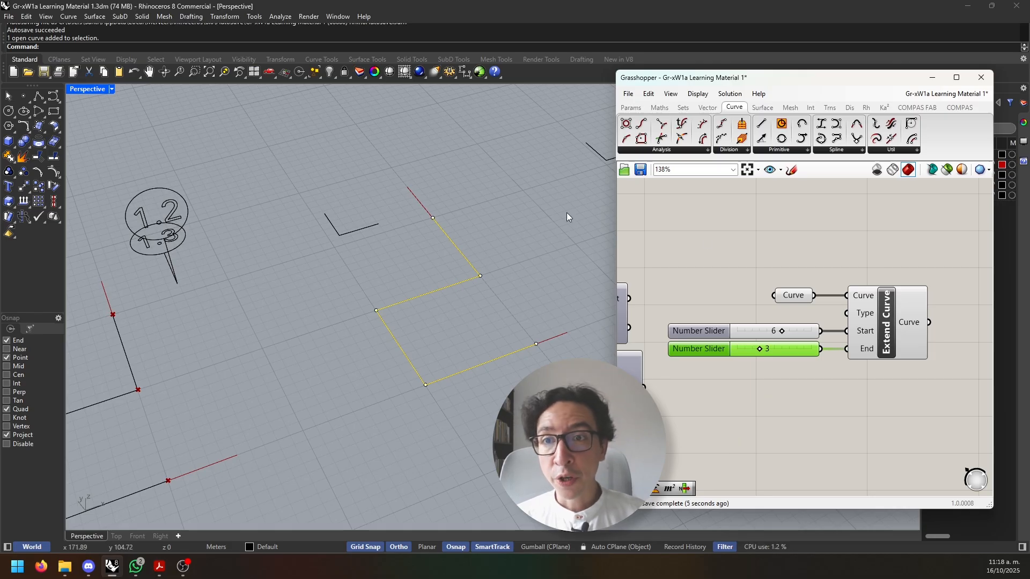
# Add an Explode component below Extend Curve and connect the polyline's Curve parameter to its Curve input
pyautogui.moveTo(807, 349); pyautogui.dragTo(814, 303, button='right')
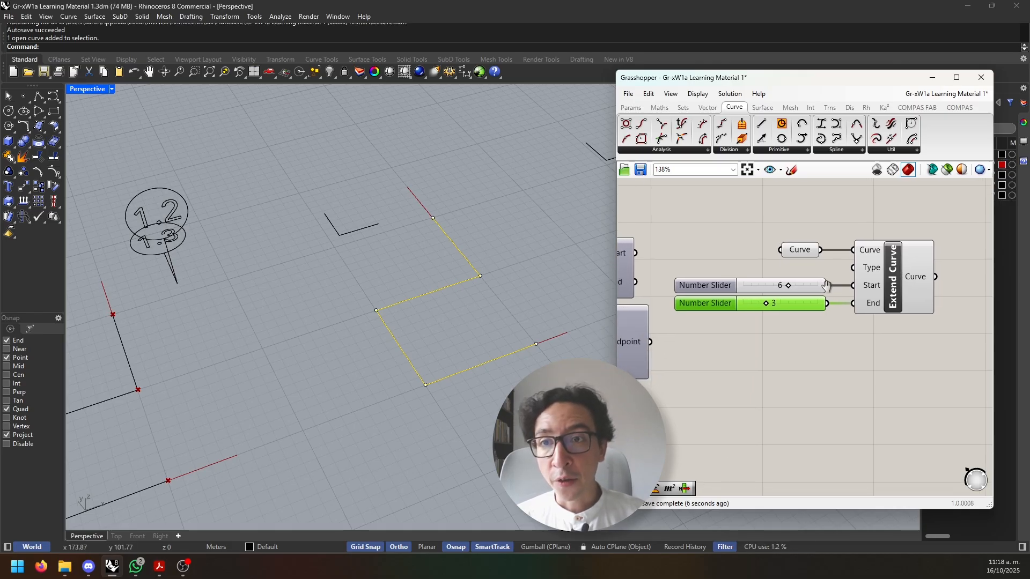
pyautogui.click(889, 151)
pyautogui.click(891, 169)
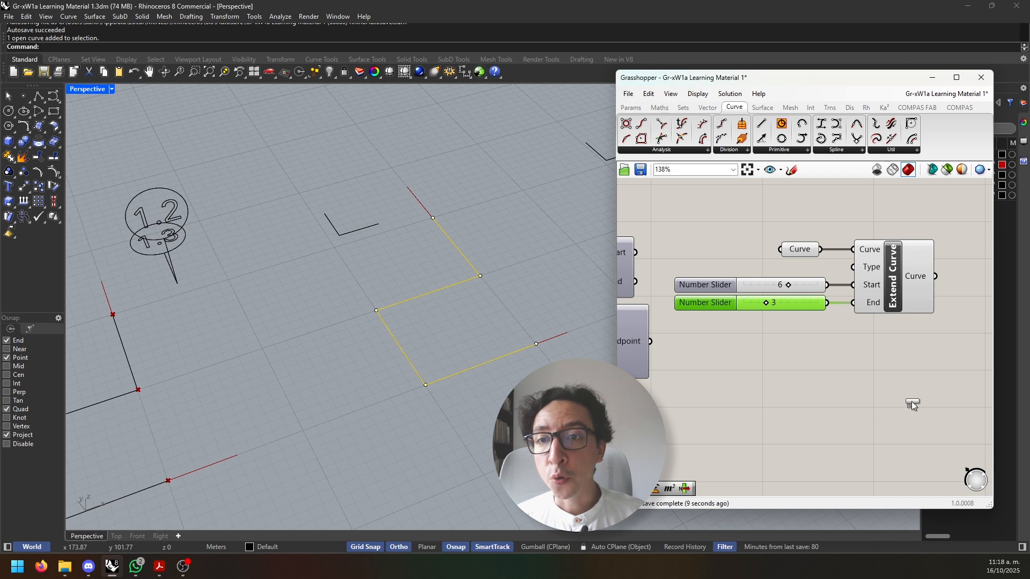
pyautogui.click(900, 388)
pyautogui.moveTo(901, 387); pyautogui.dragTo(794, 333, button='right')
pyautogui.click(794, 333)
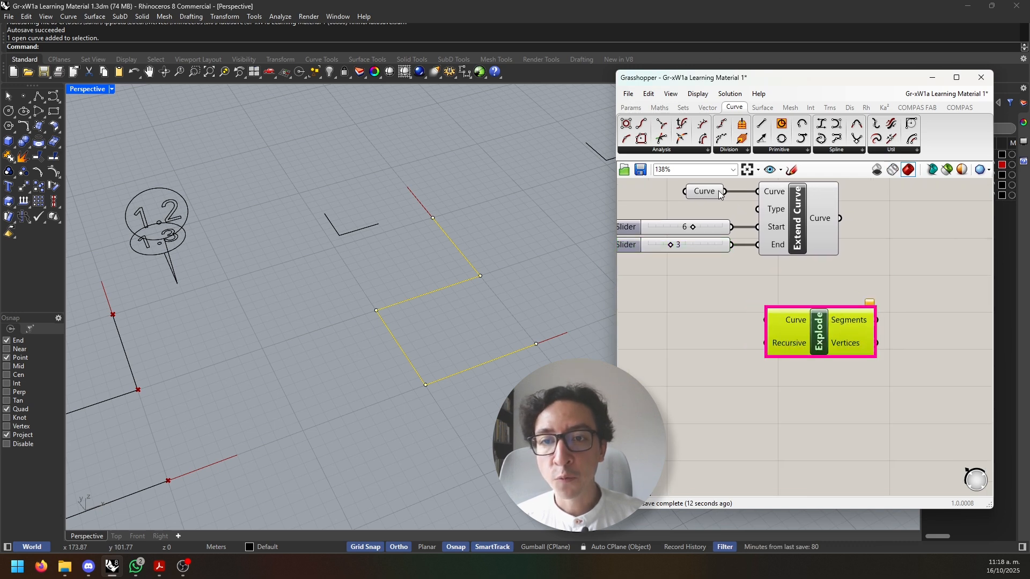
pyautogui.moveTo(726, 192); pyautogui.dragTo(769, 318)
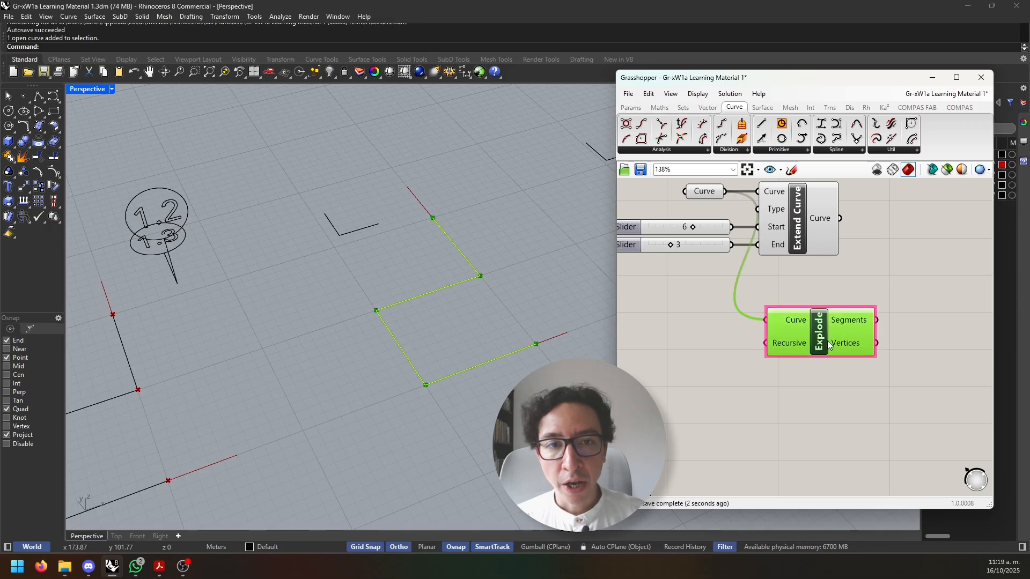
# Turn off the preview of Extend Curve and select Explode to highlight its segments and vertices
pyautogui.click(814, 224)
pyautogui.hotkey('ctrl', 'q')
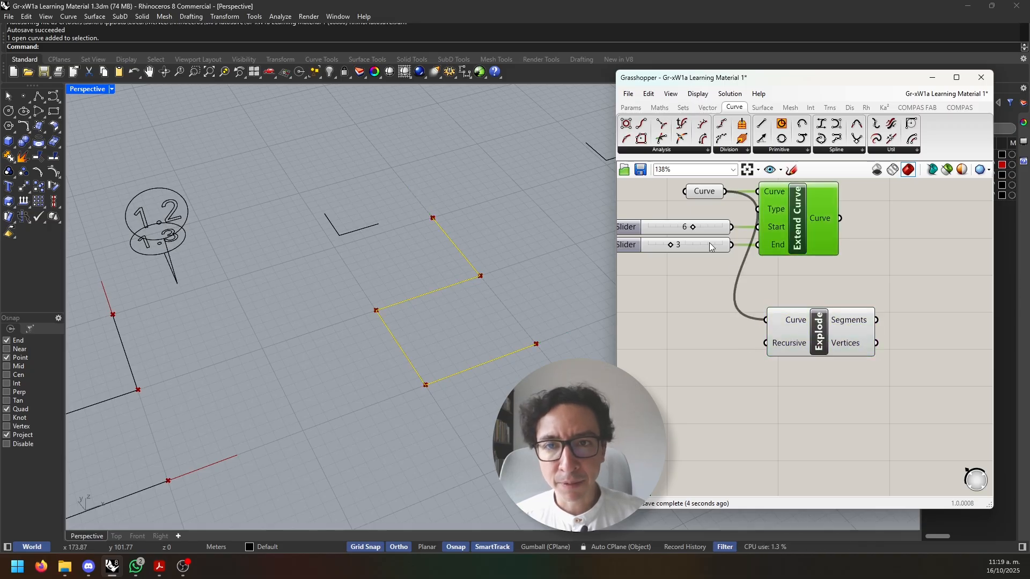
pyautogui.click(817, 352)
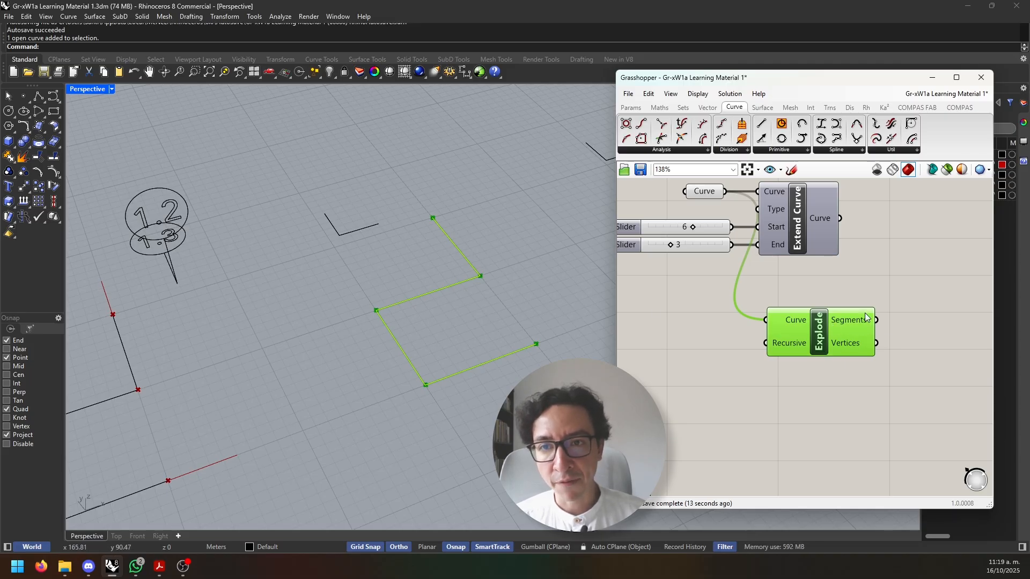
# Add a List Item component beside Explode, connect Segments to its List input, and highlight the extracted segment
pyautogui.moveTo(801, 417); pyautogui.dragTo(780, 416, button='right')
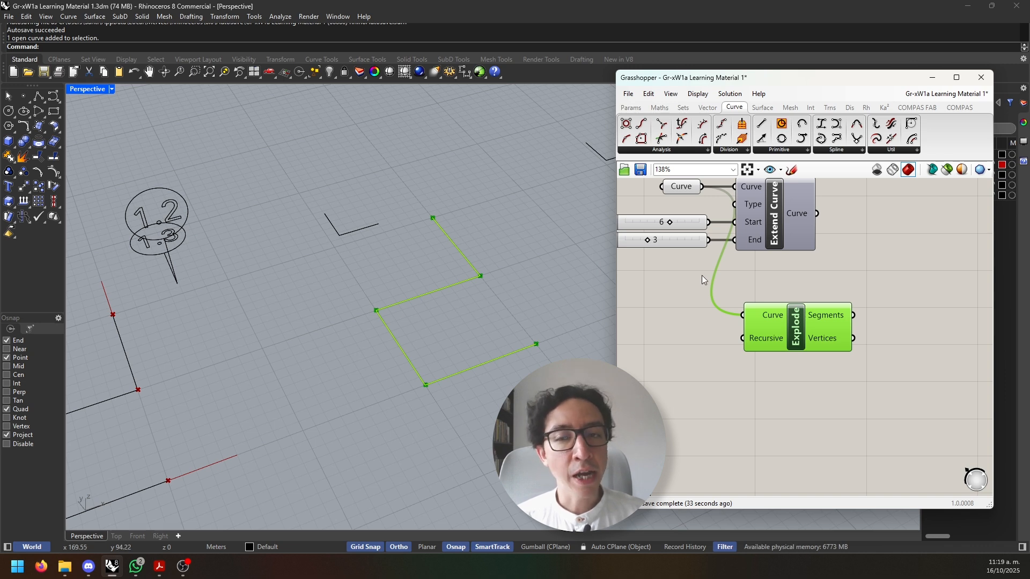
pyautogui.doubleClick(797, 392)
pyautogui.write('list it')
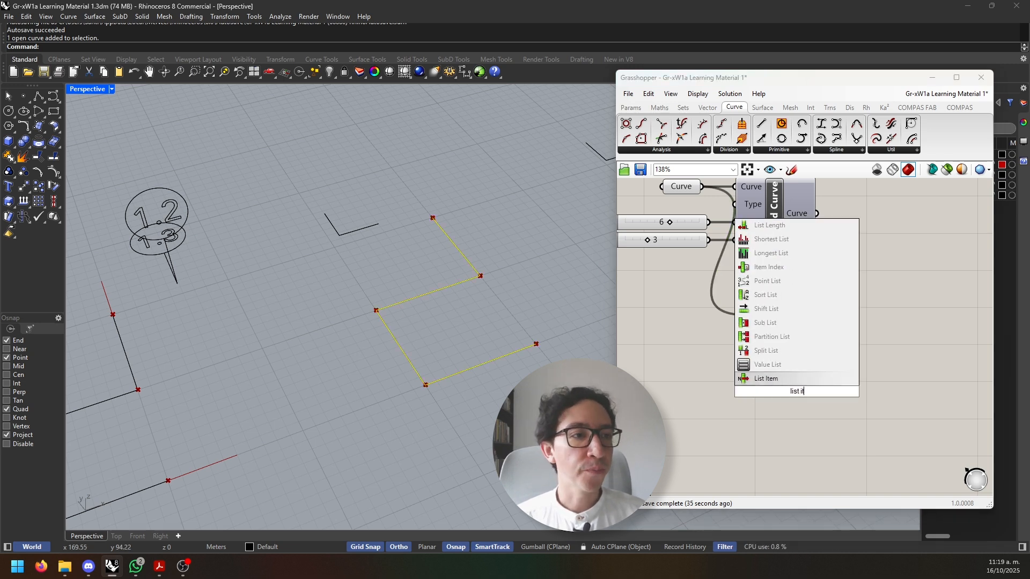
pyautogui.press('Return')
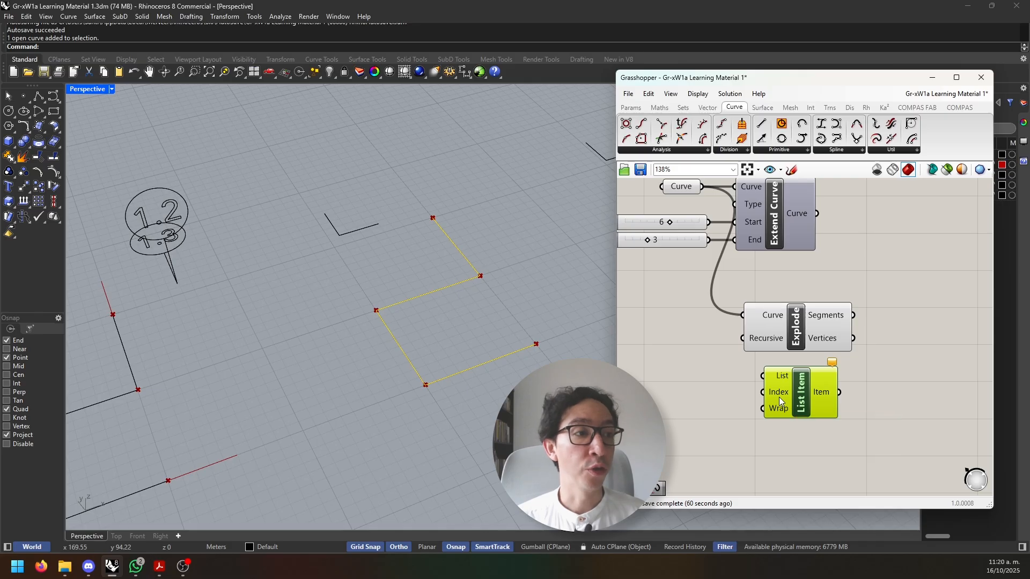
pyautogui.moveTo(796, 398); pyautogui.dragTo(912, 350)
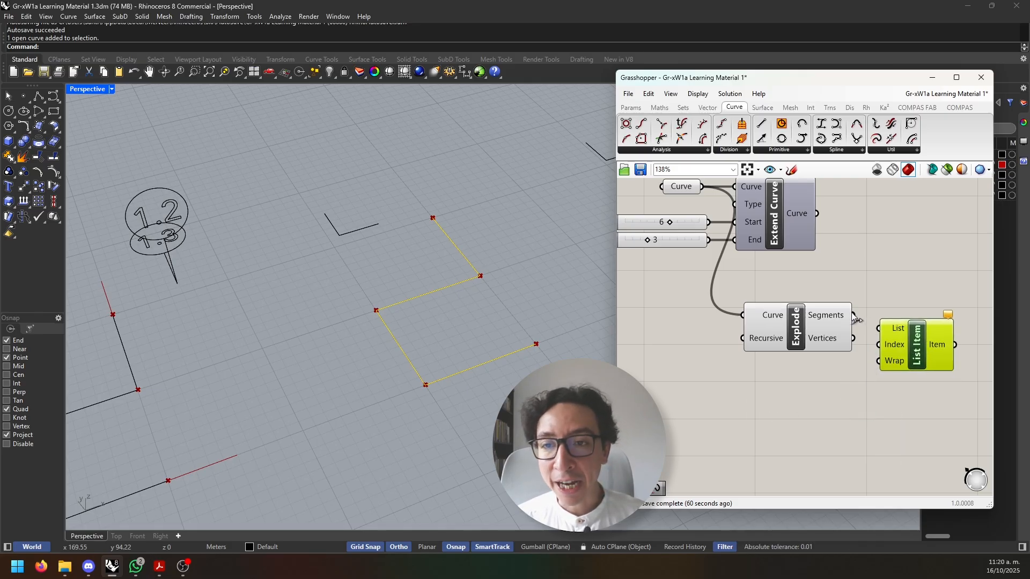
pyautogui.moveTo(855, 316); pyautogui.dragTo(879, 328)
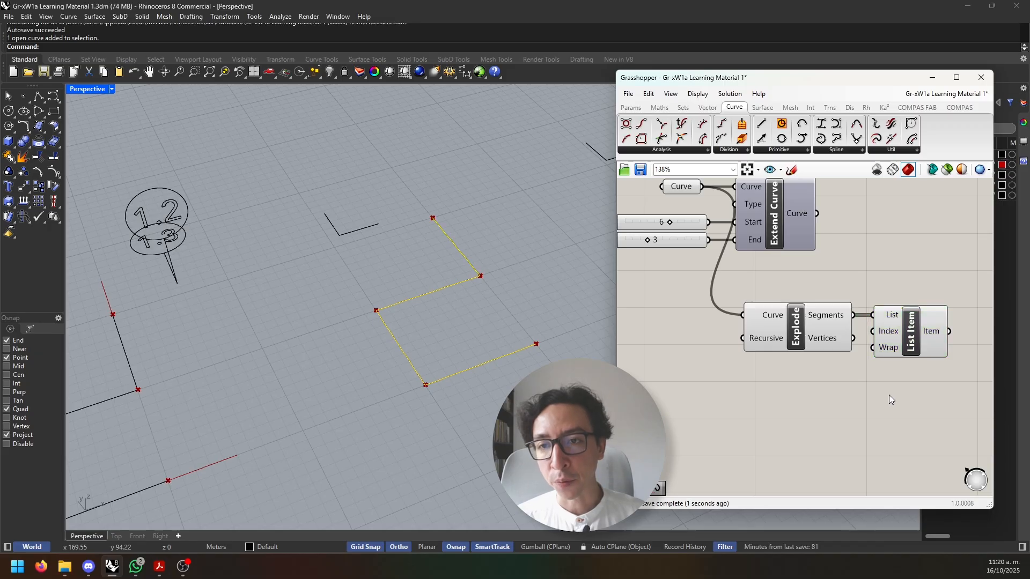
pyautogui.click(493, 422)
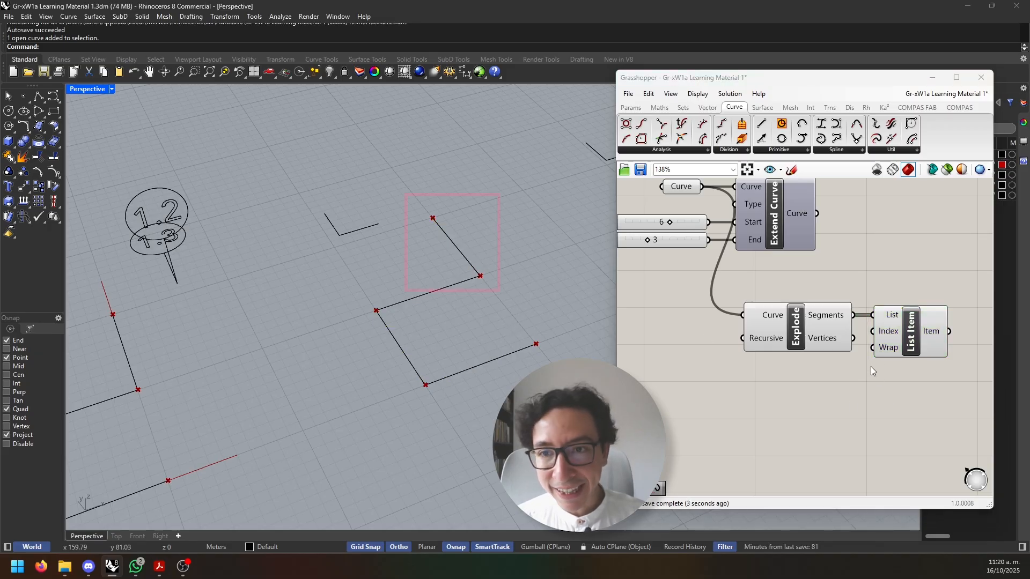
pyautogui.click(909, 331)
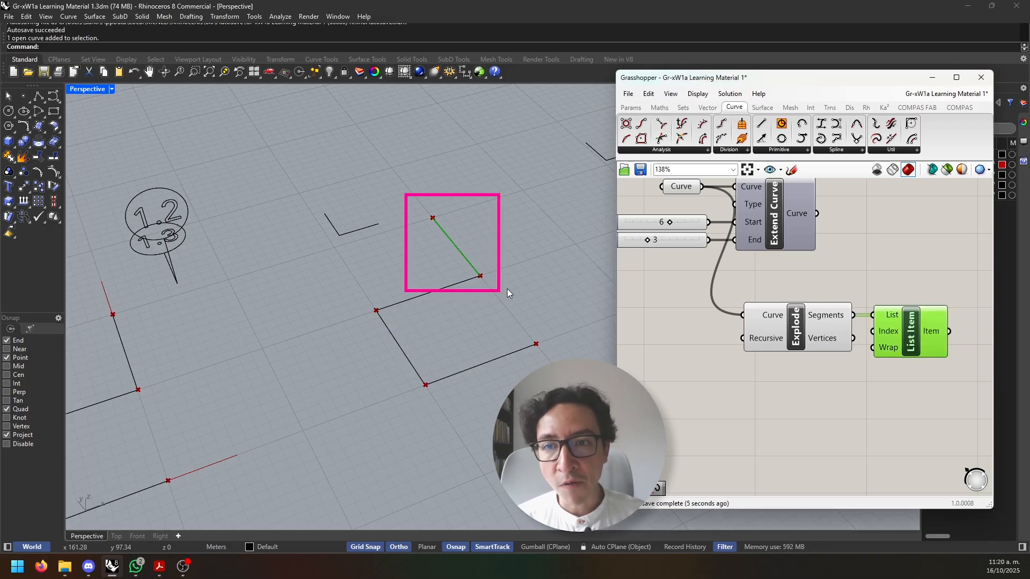
# Replace List Item's Segments connection with Explode's Vertices output to extract a vertex
pyautogui.moveTo(881, 344); pyautogui.dragTo(850, 342, button='right')
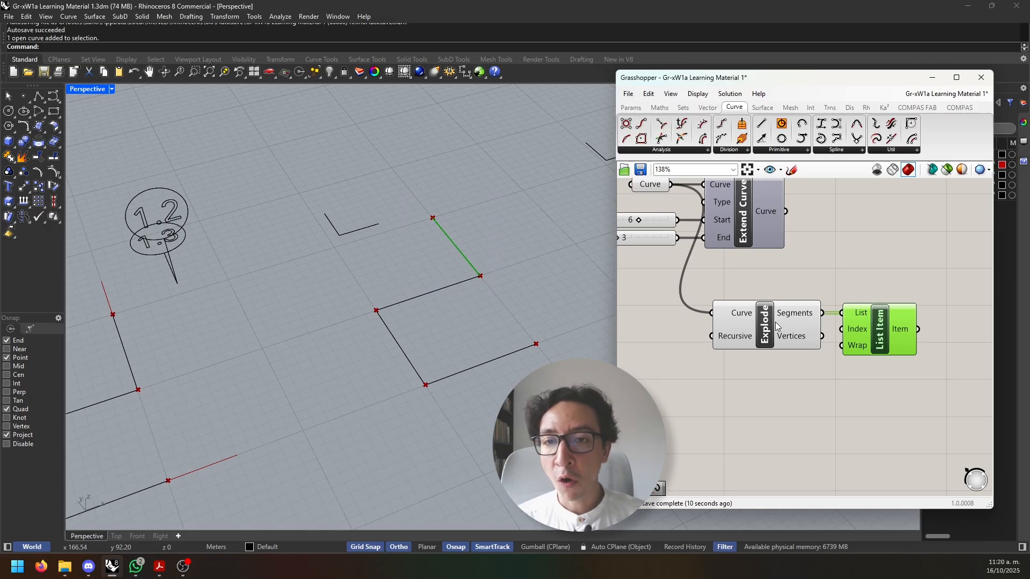
pyautogui.moveTo(886, 333); pyautogui.dragTo(894, 333)
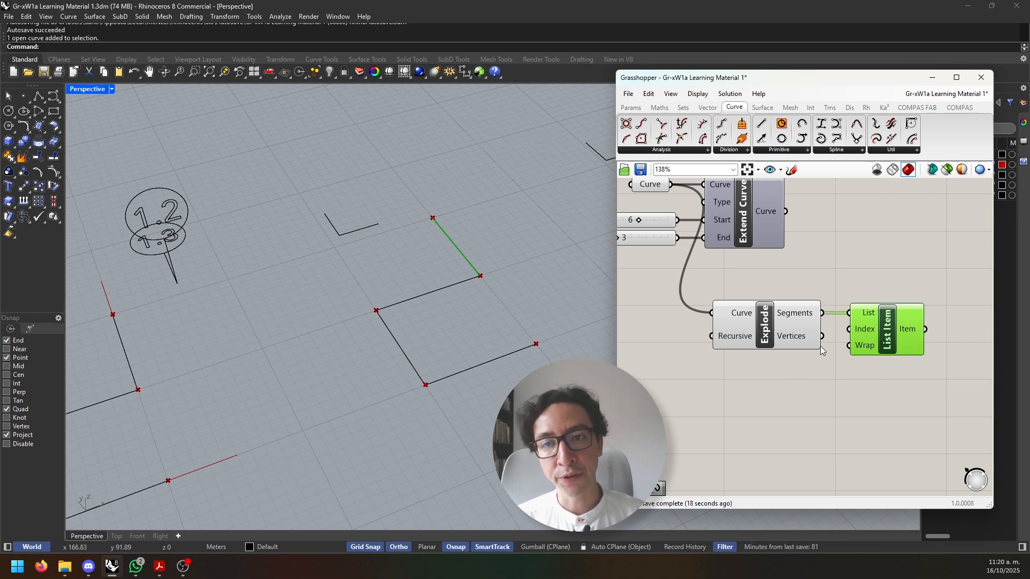
pyautogui.moveTo(823, 337); pyautogui.dragTo(849, 313)
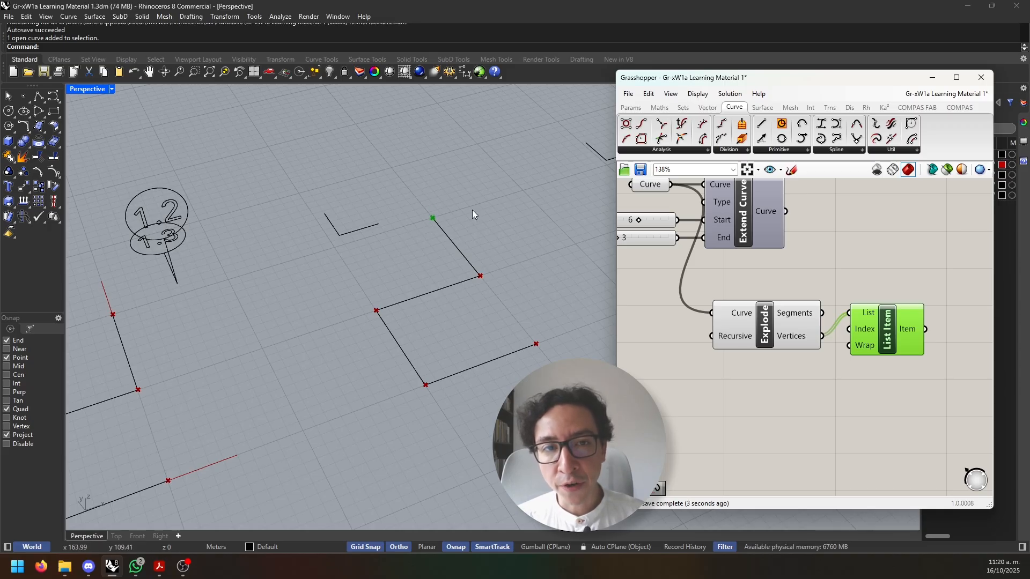
# Set a single integer directly on List Item's Index input and reconnect Explode's Segments output to List
pyautogui.rightClick(868, 343)
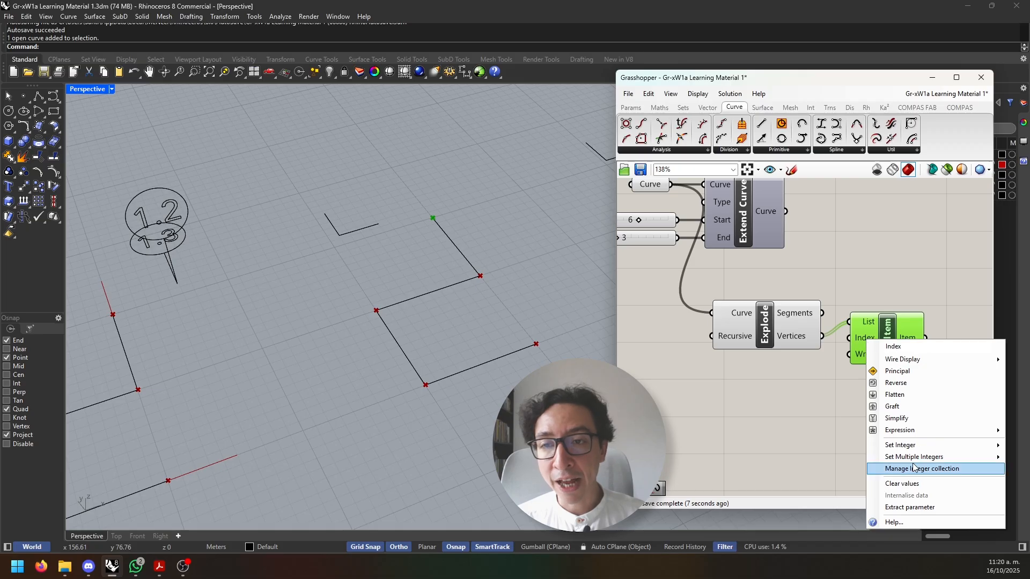
pyautogui.moveTo(912, 447)
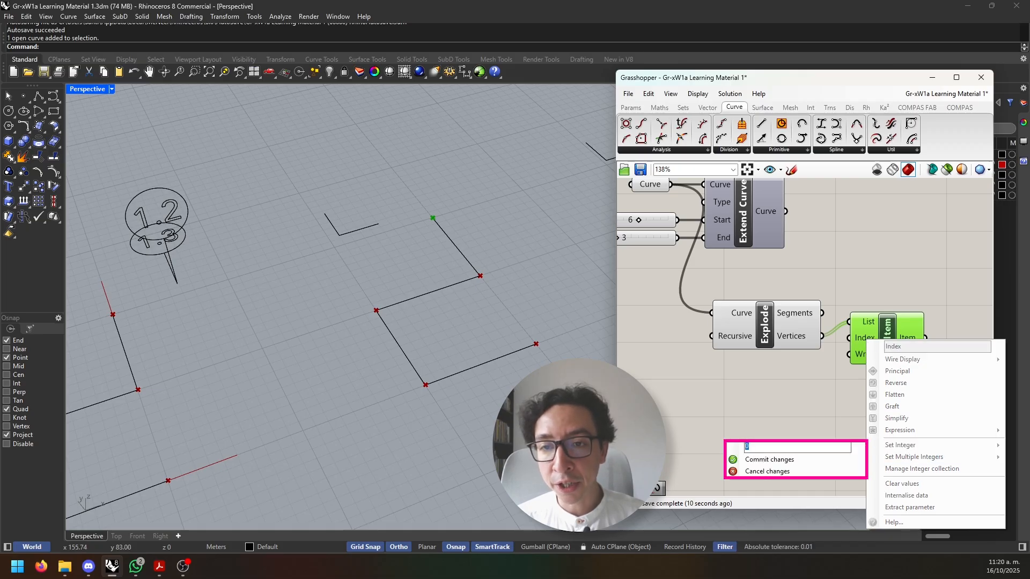
pyautogui.press('Return')
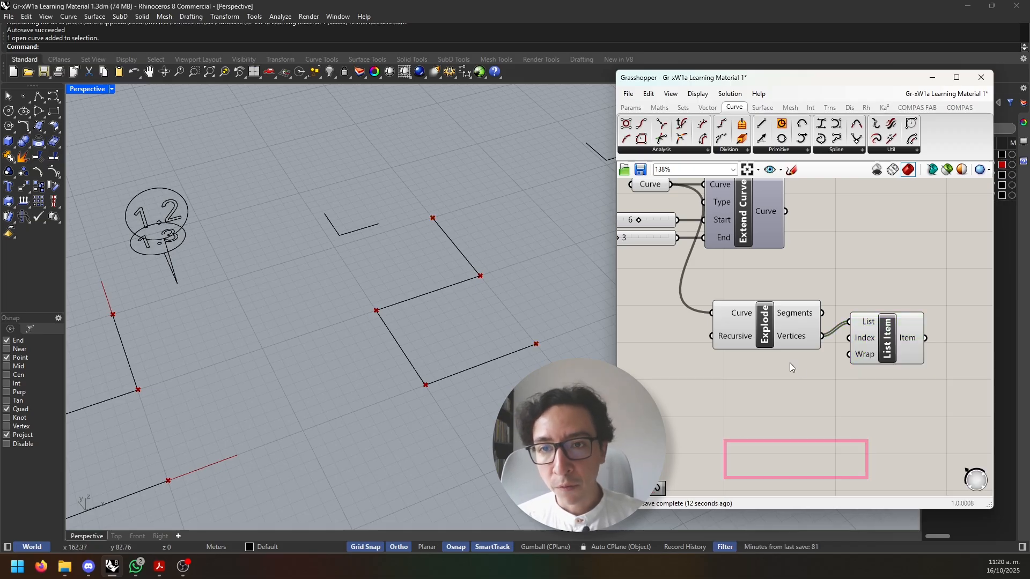
pyautogui.moveTo(823, 313); pyautogui.dragTo(842, 322)
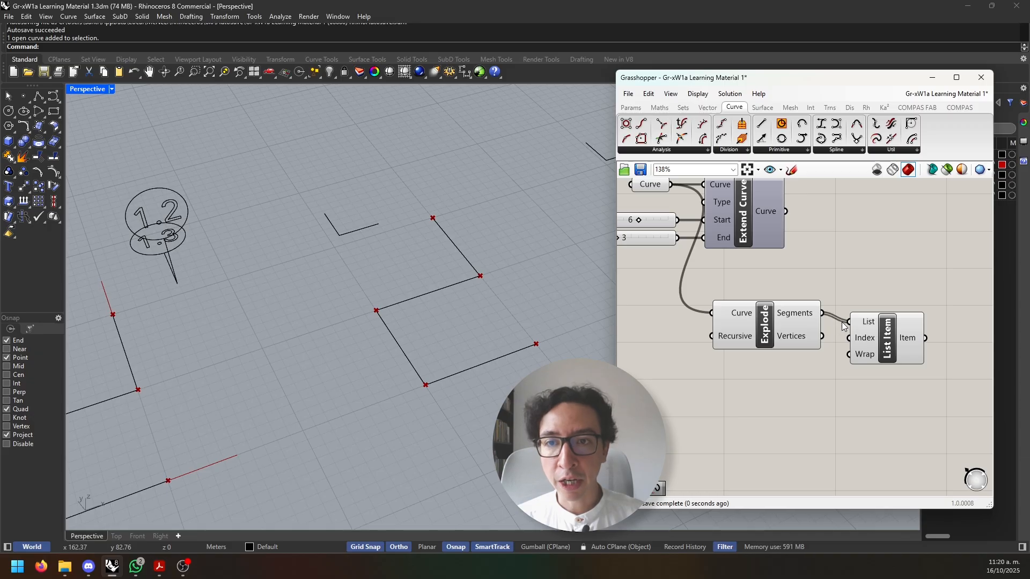
pyautogui.moveTo(865, 358); pyautogui.dragTo(866, 349)
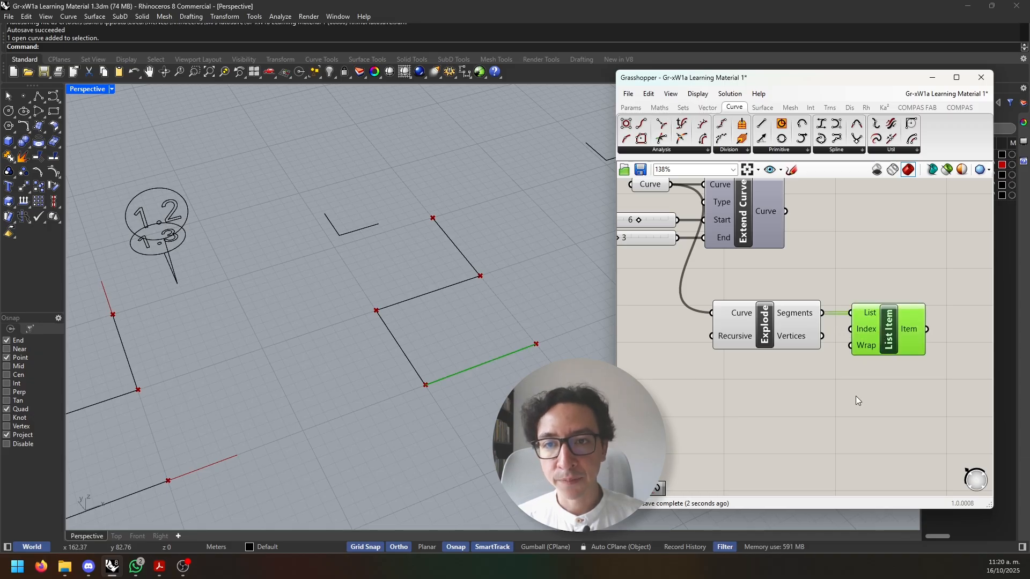
# Create a number slider ranging from 0 to 4, connect it to List Item's Index input, and set it to 3
pyautogui.doubleClick(811, 405)
pyautogui.moveTo(803, 317)
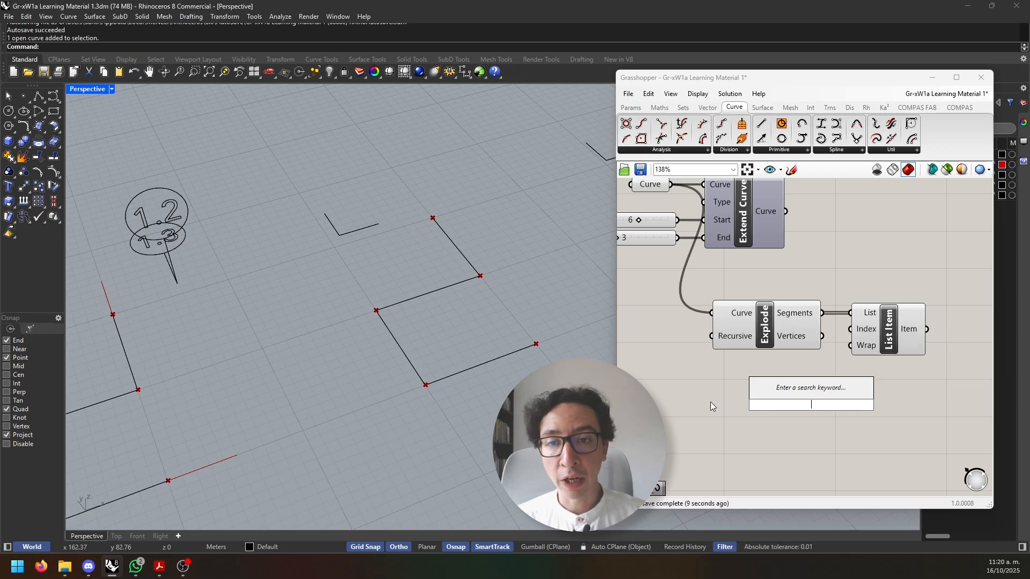
pyautogui.write('0<4')
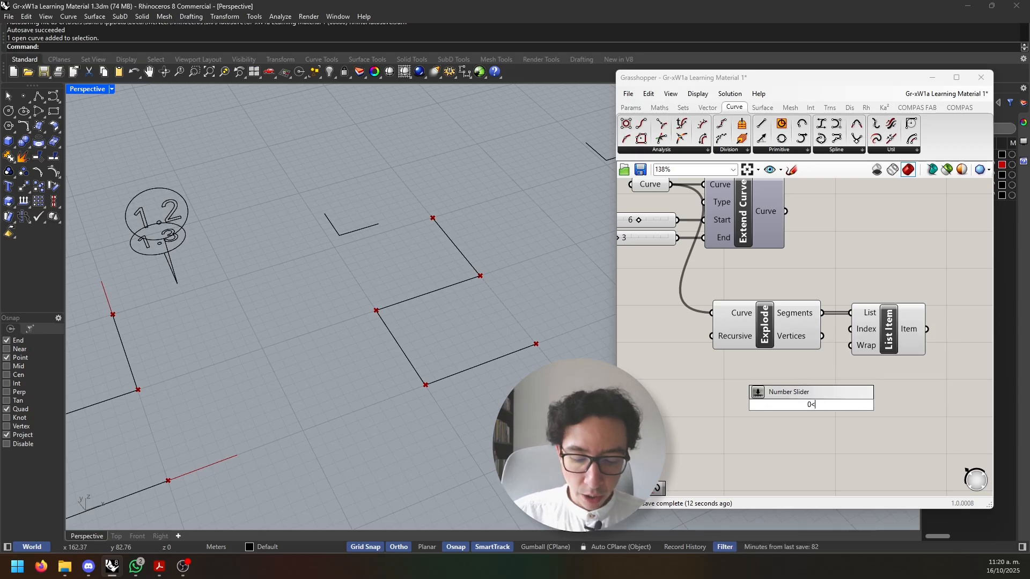
pyautogui.press('Return')
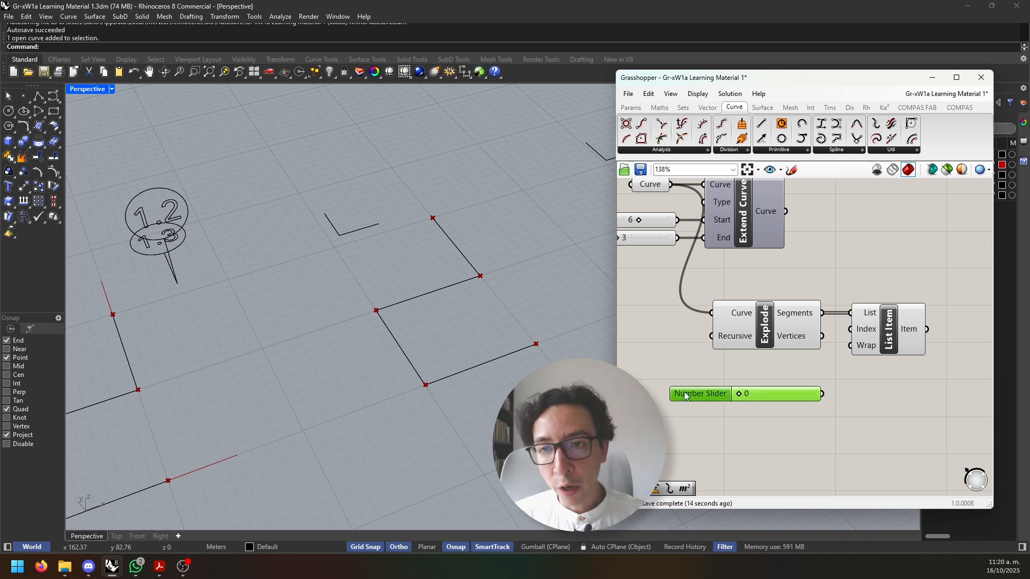
pyautogui.moveTo(822, 393); pyautogui.dragTo(851, 329)
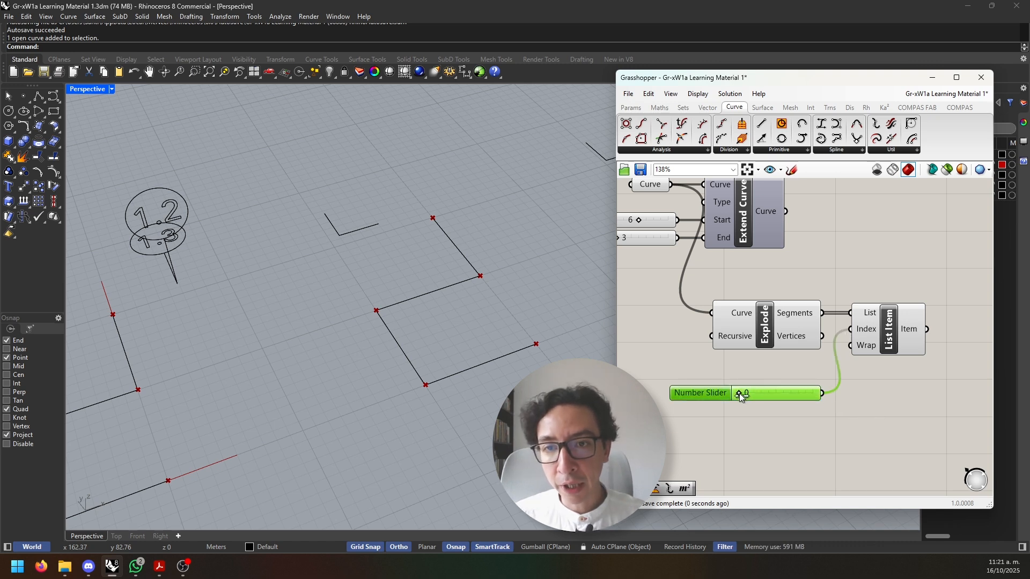
pyautogui.moveTo(739, 394); pyautogui.dragTo(801, 393)
# Highlight List Item's result, switch its List input to Explode's Vertices, and lower the index slider to pick another vertex
pyautogui.click(860, 344)
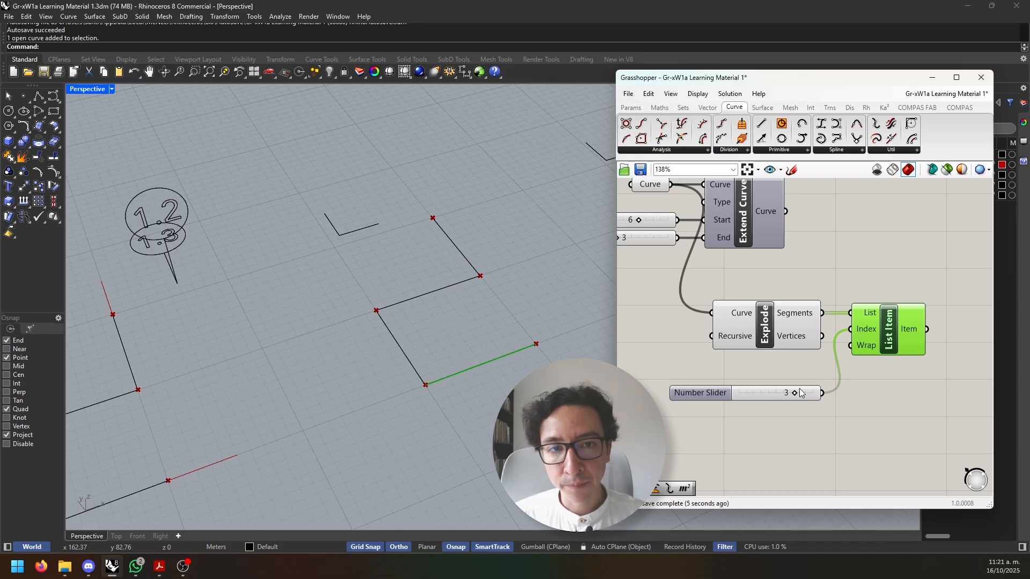
pyautogui.moveTo(823, 336); pyautogui.dragTo(858, 310)
pyautogui.moveTo(783, 399); pyautogui.dragTo(758, 399)
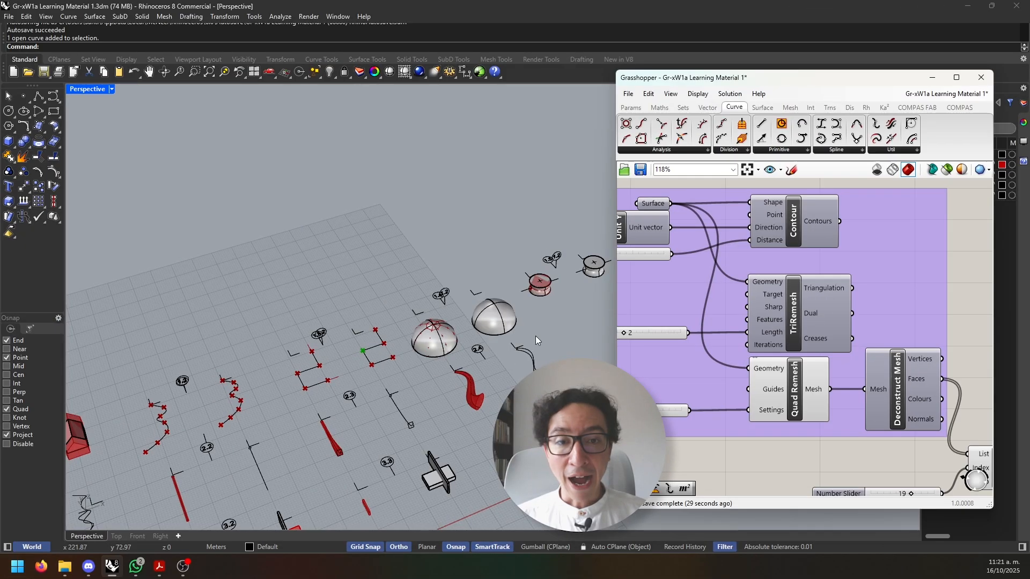
# Select the plain hemisphere without overlaid points in the Rhino model and place a Surface parameter on empty canvas
pyautogui.scroll(5, 525, 333)
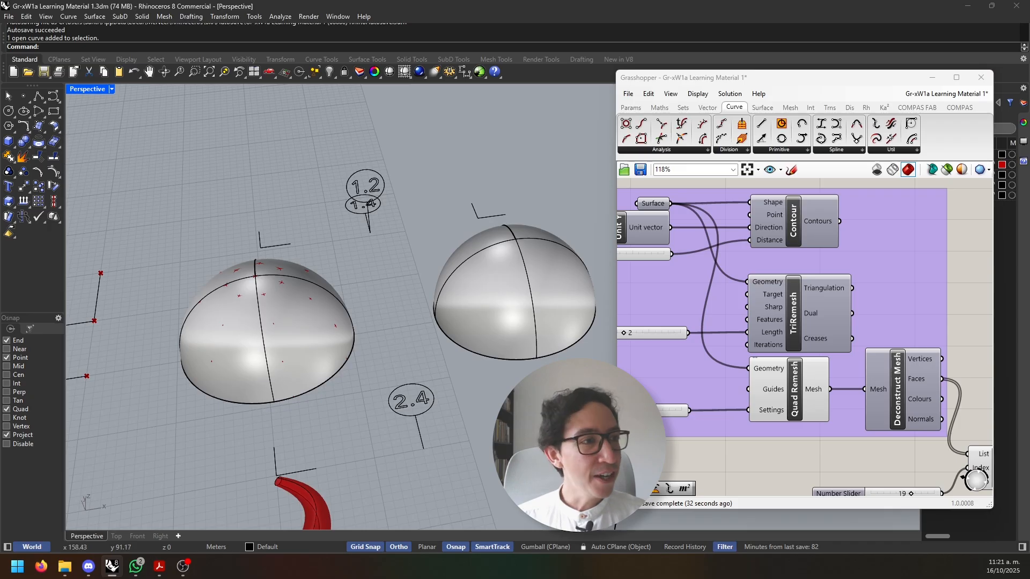
pyautogui.click(530, 274)
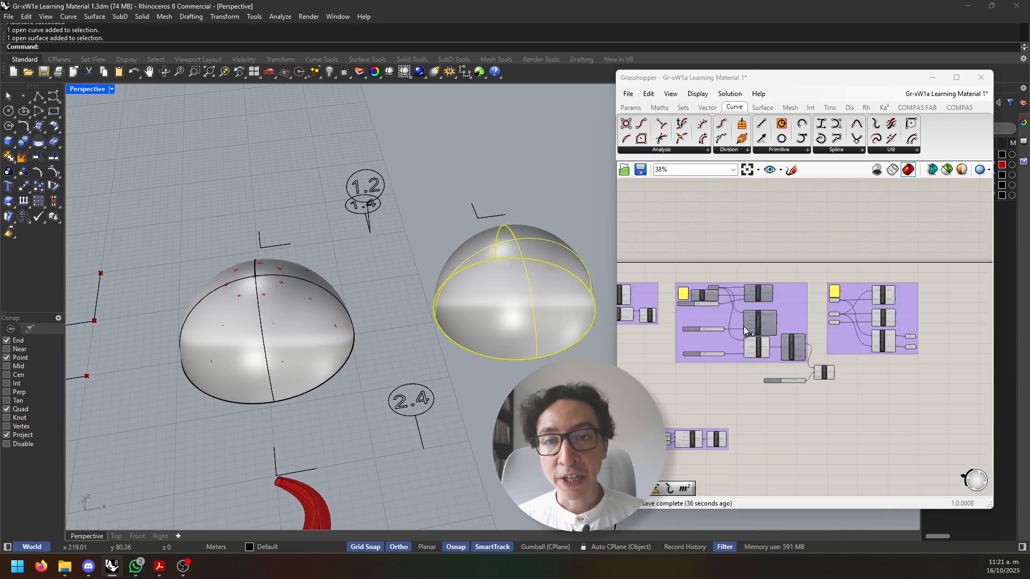
pyautogui.click(630, 107)
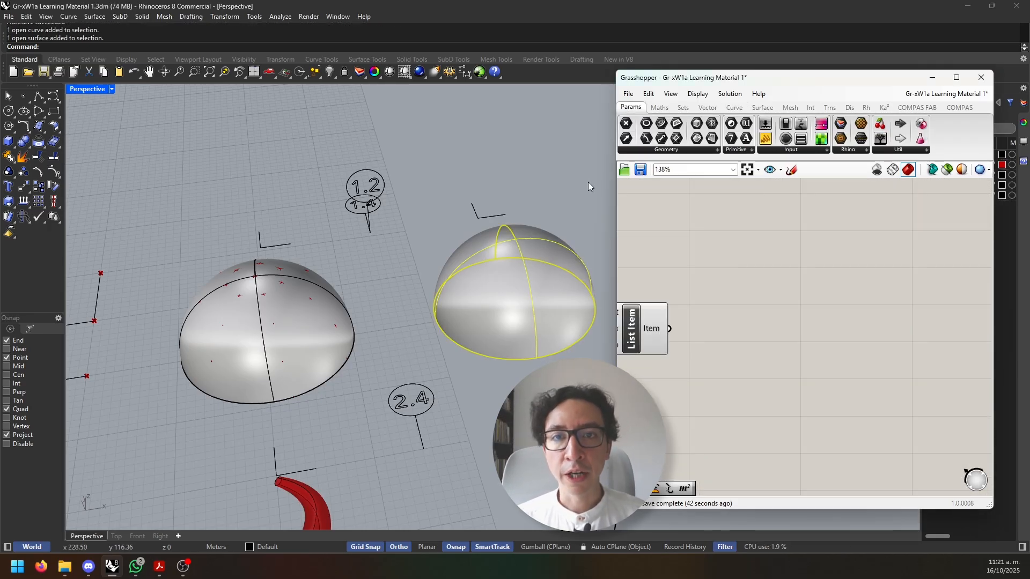
pyautogui.click(665, 152)
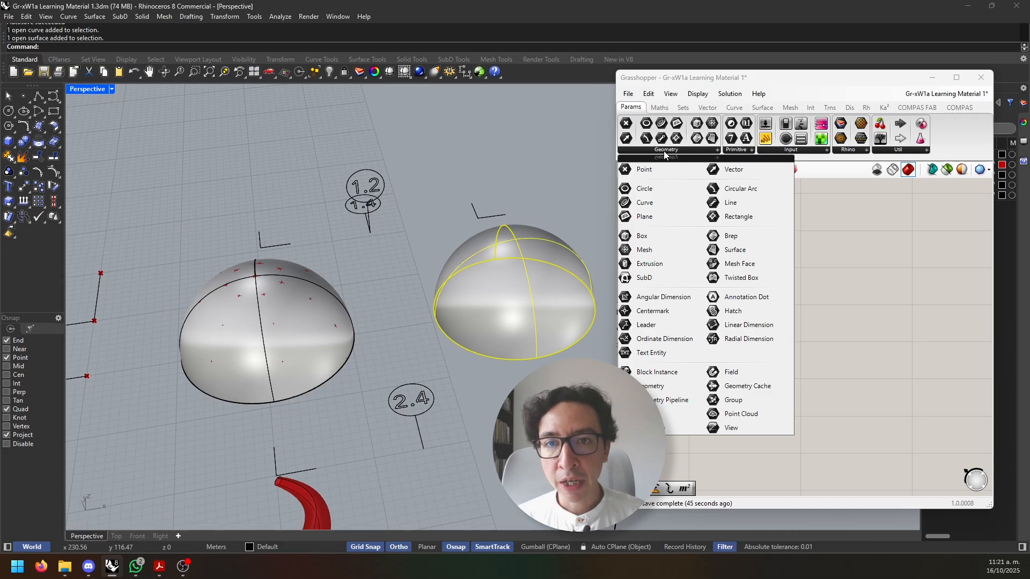
pyautogui.click(736, 250)
pyautogui.click(775, 290)
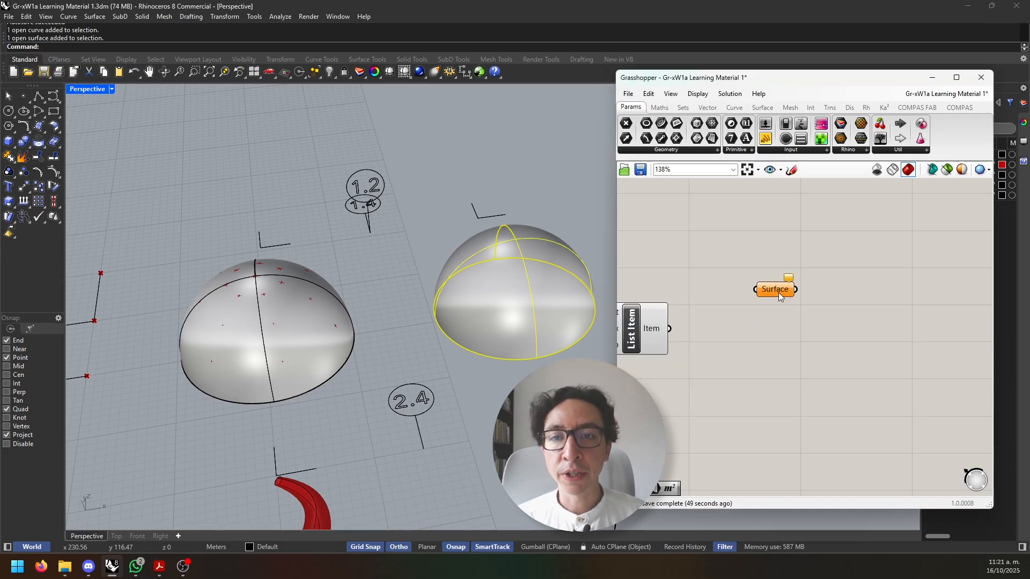
# Reference the selected hemisphere in the Surface parameter as a single surface
pyautogui.scroll(1, 805, 289)
pyautogui.rightClick(812, 285)
pyautogui.click(851, 431)
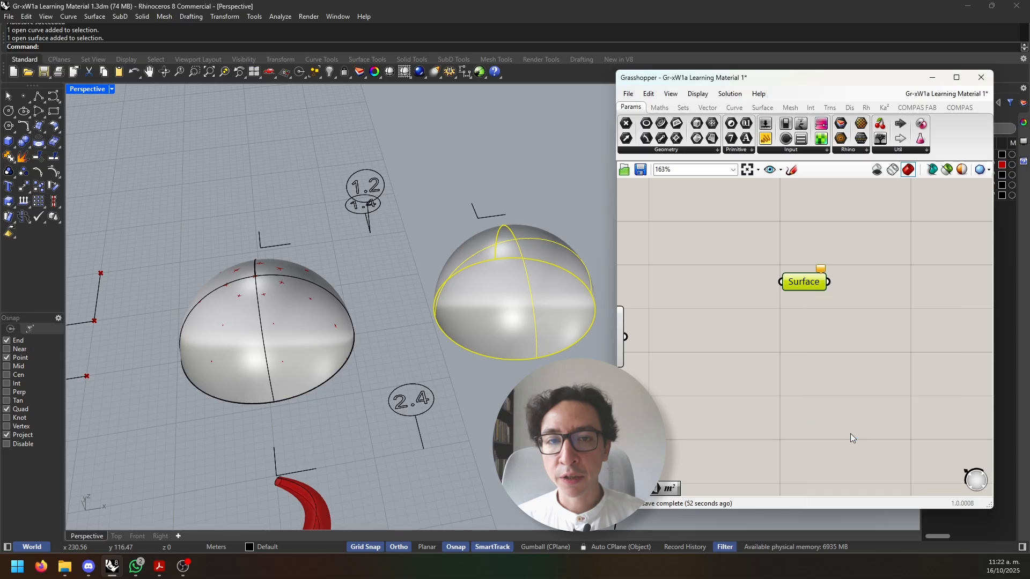
pyautogui.click(873, 319)
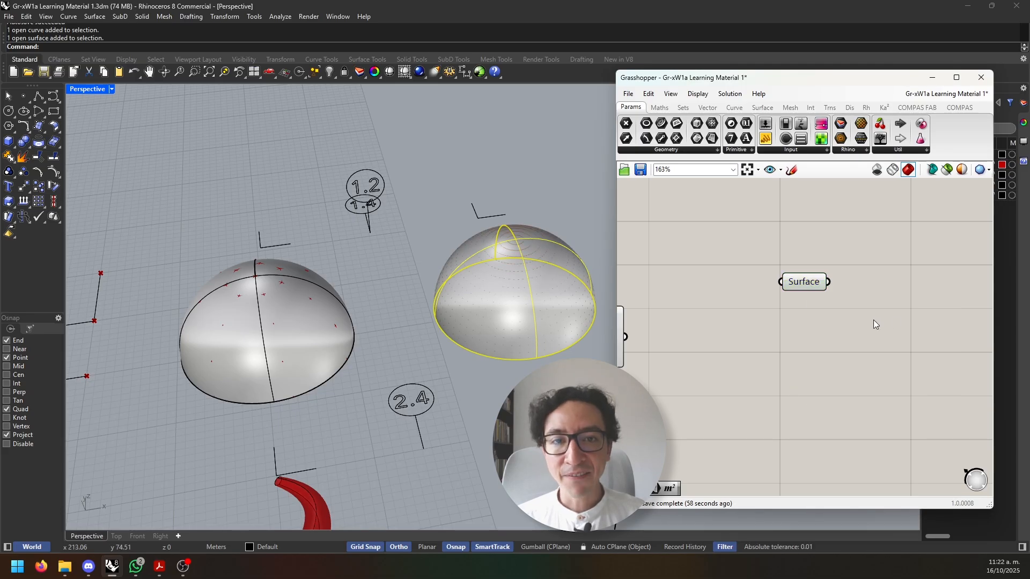
# Place a Contour component beside the Surface parameter, connect Surface to its Shape input, and align the two
pyautogui.moveTo(874, 320); pyautogui.dragTo(853, 324, button='right')
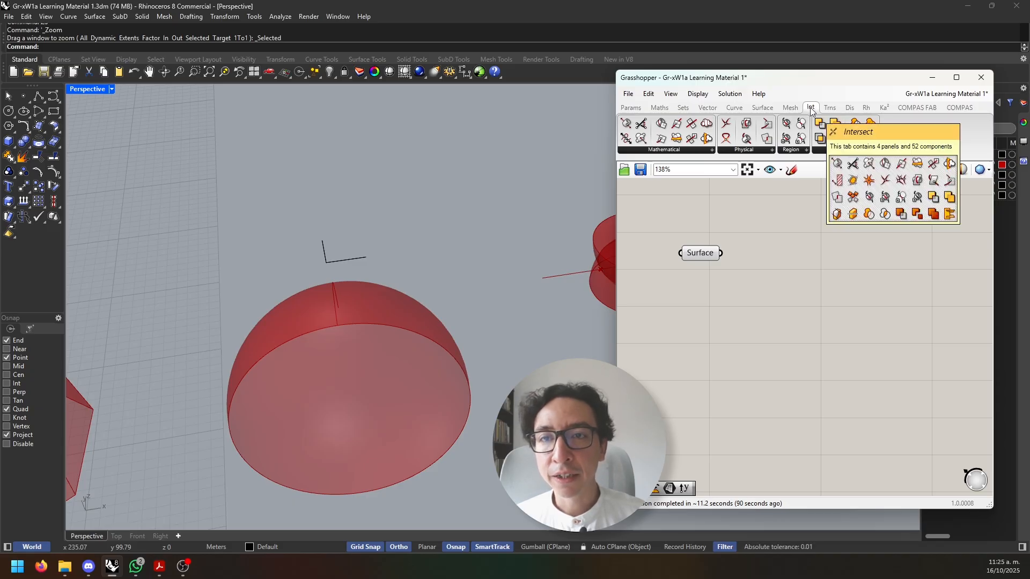
pyautogui.click(670, 152)
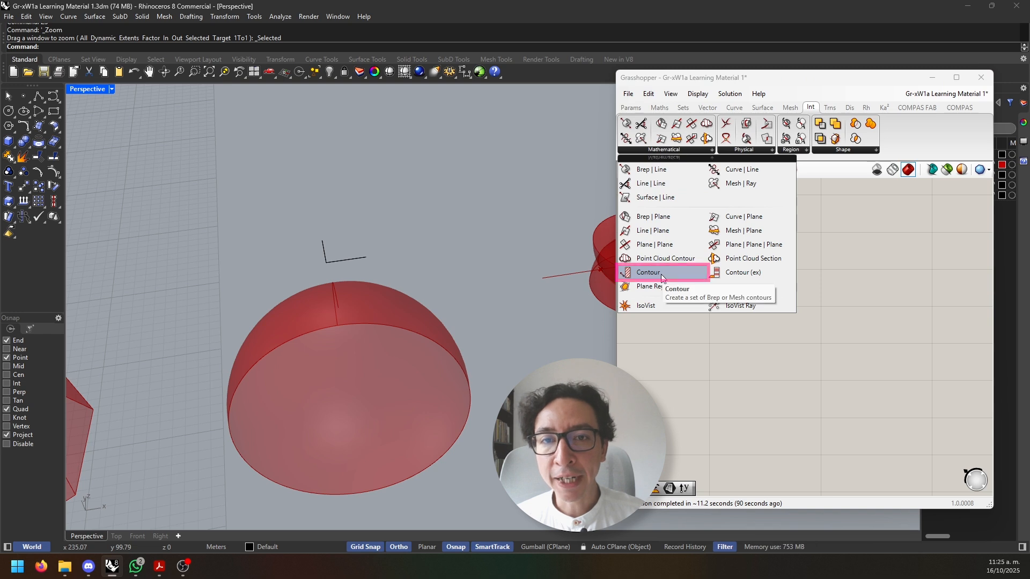
pyautogui.moveTo(651, 273); pyautogui.dragTo(832, 245)
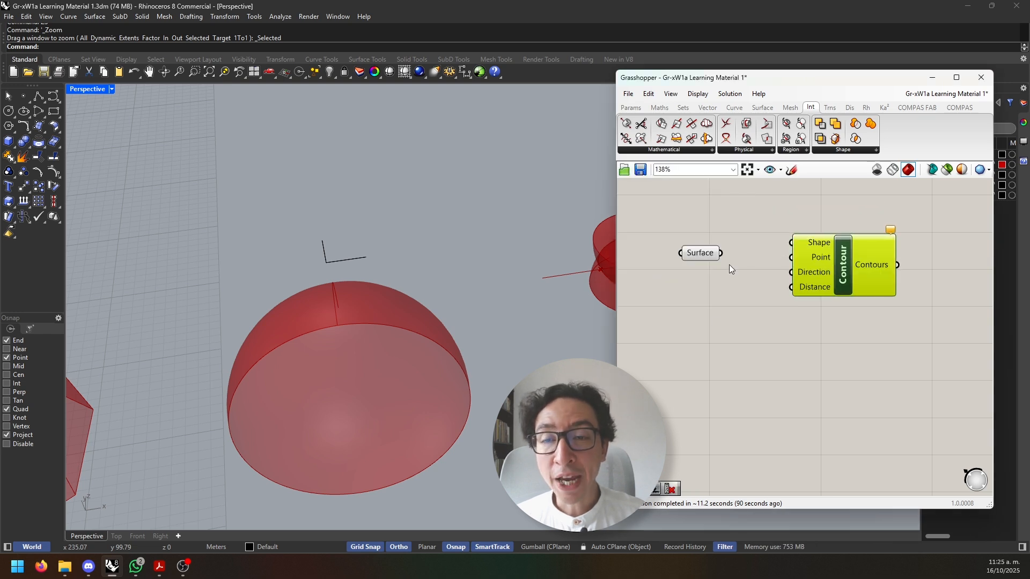
pyautogui.click(699, 254)
pyautogui.moveTo(721, 253); pyautogui.dragTo(792, 243)
pyautogui.moveTo(847, 268); pyautogui.dragTo(830, 279)
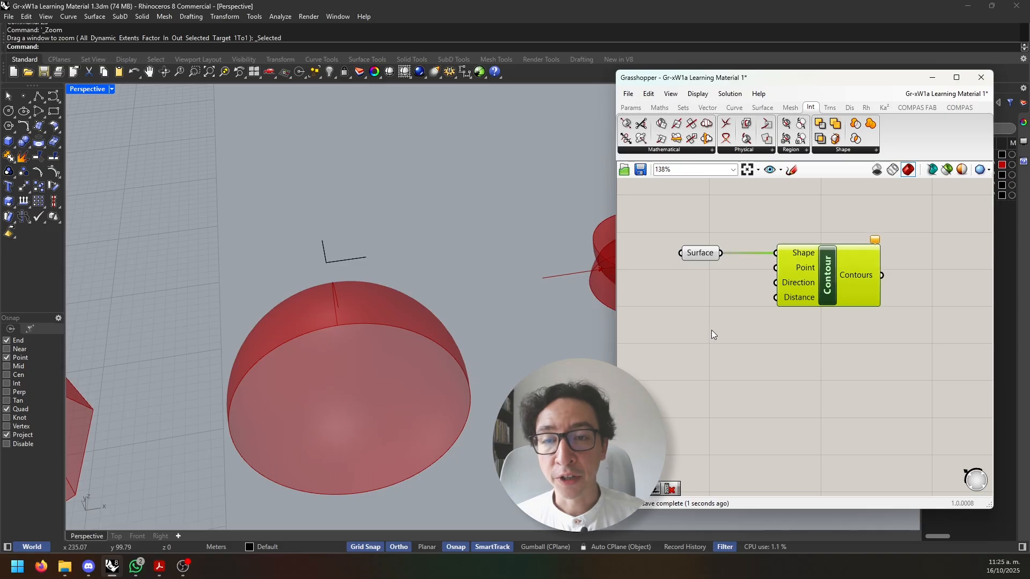
# Create a number slider ranging from 0 to 10, connect it to Contour's Distance input, and set it to 1
pyautogui.click(707, 330)
pyautogui.doubleClick(699, 328)
pyautogui.write('0<10')
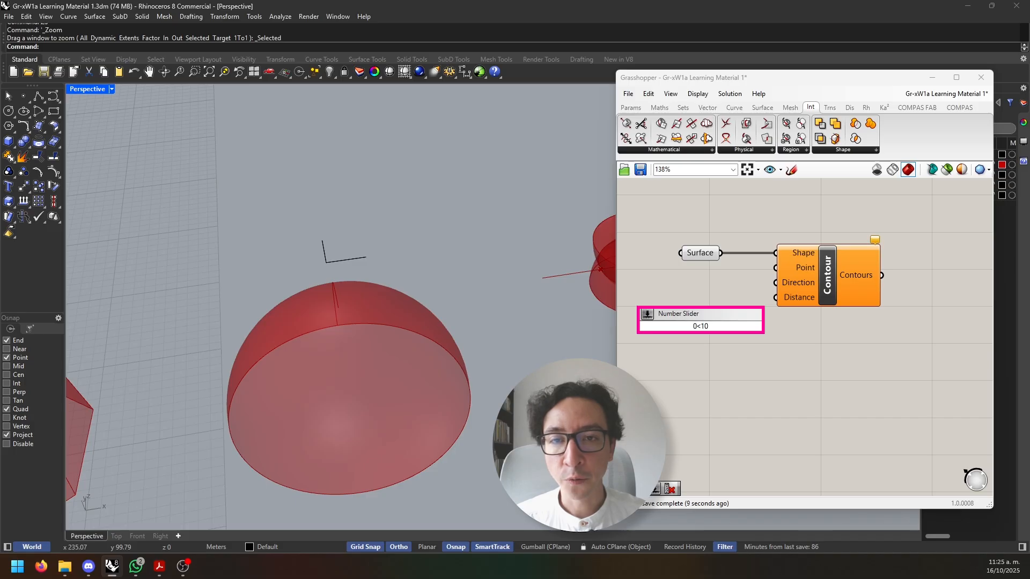
pyautogui.press('Return')
pyautogui.moveTo(777, 326); pyautogui.dragTo(779, 304)
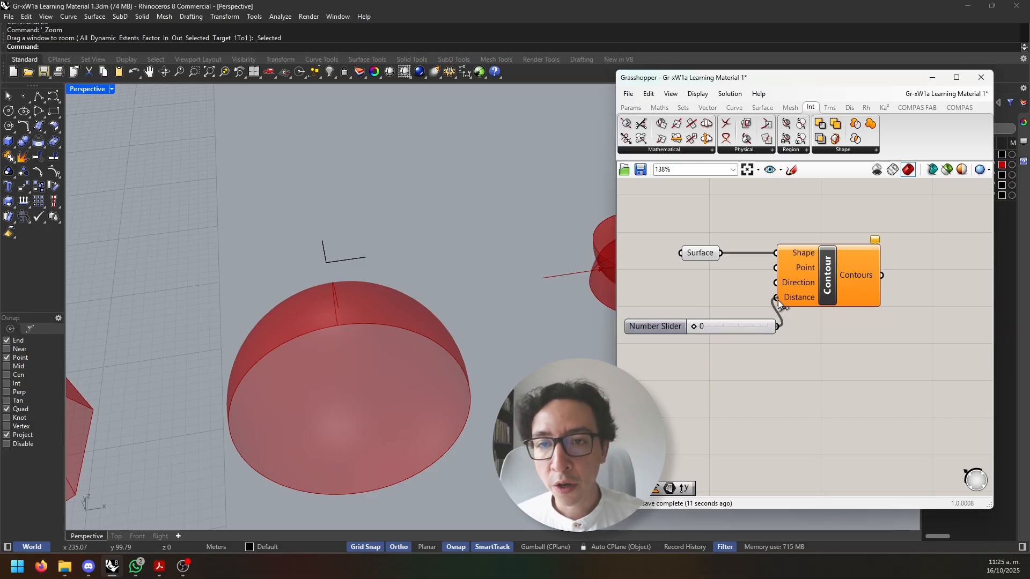
pyautogui.moveTo(670, 326); pyautogui.dragTo(660, 305)
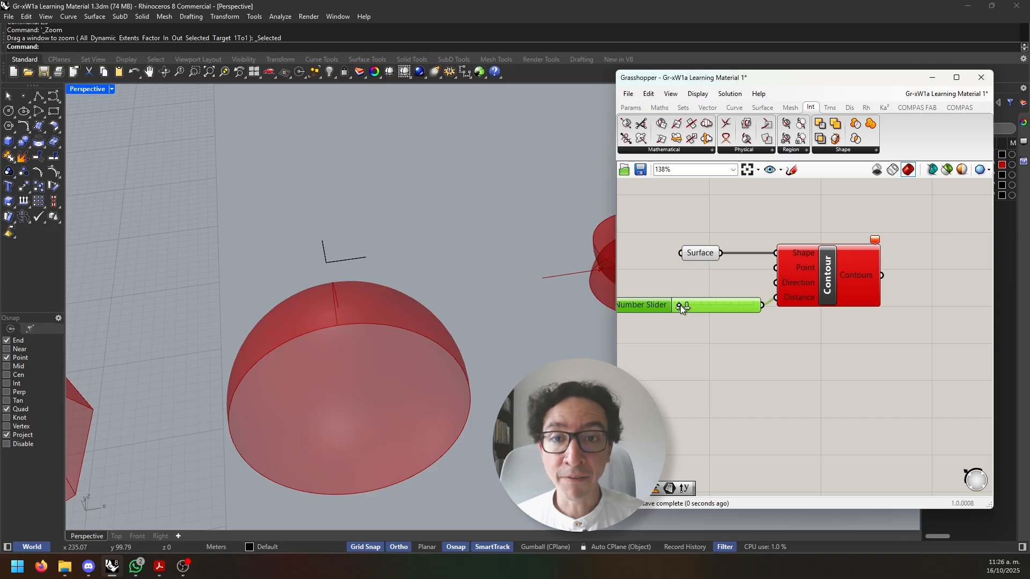
pyautogui.moveTo(681, 304)
pyautogui.mouseDown()
pyautogui.moveTo(716, 304)
pyautogui.moveTo(685, 307)
pyautogui.mouseUp()
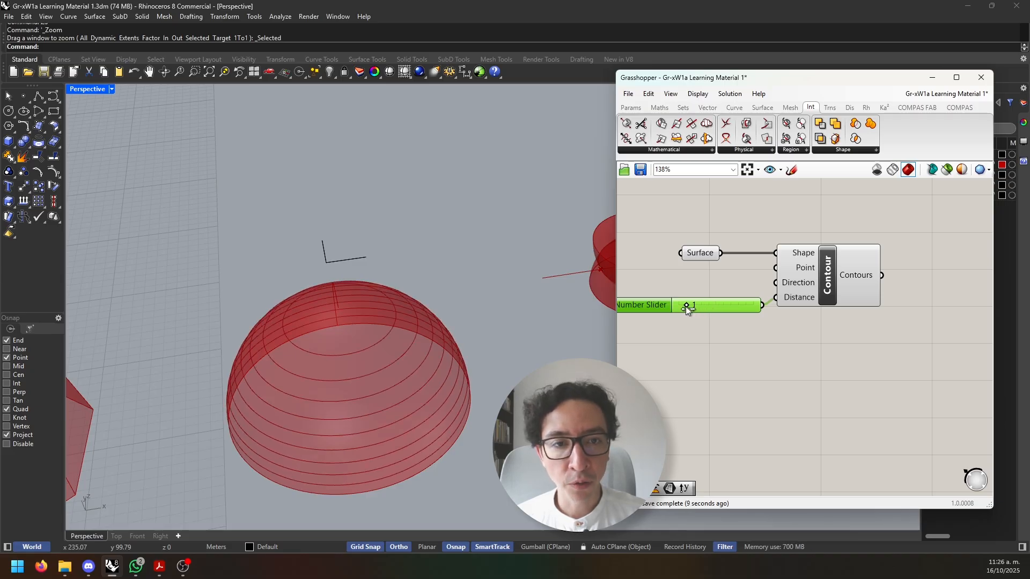
# Highlight the Contour component's result and examine the contour curves on the hemisphere up close
pyautogui.click(828, 280)
pyautogui.scroll(6, 380, 438)
pyautogui.keyDown('shift'); pyautogui.moveTo(380, 440); pyautogui.dragTo(385, 451, button='right'); pyautogui.keyUp('shift')
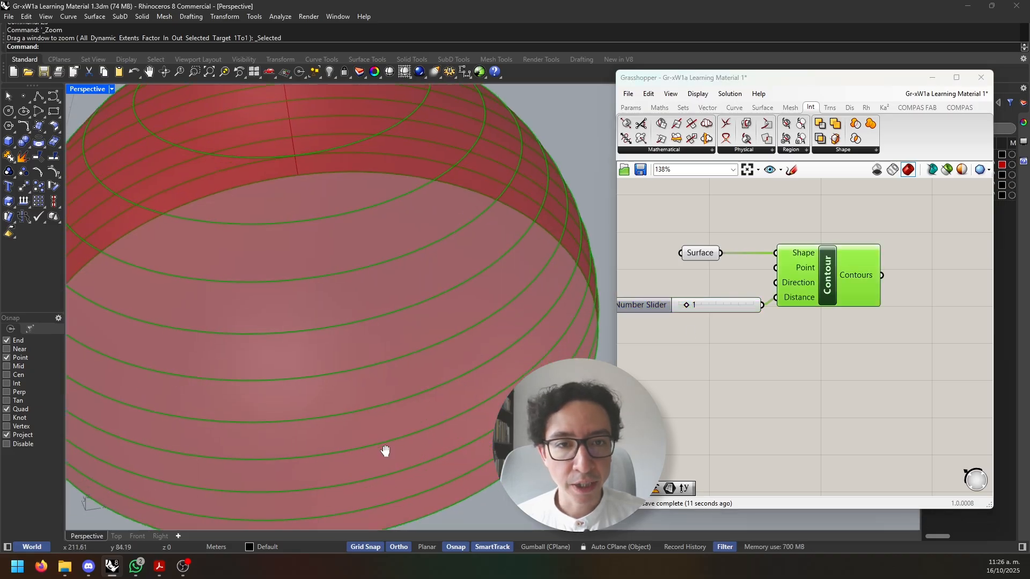
pyautogui.scroll(-6, 382, 433)
pyautogui.click(733, 394)
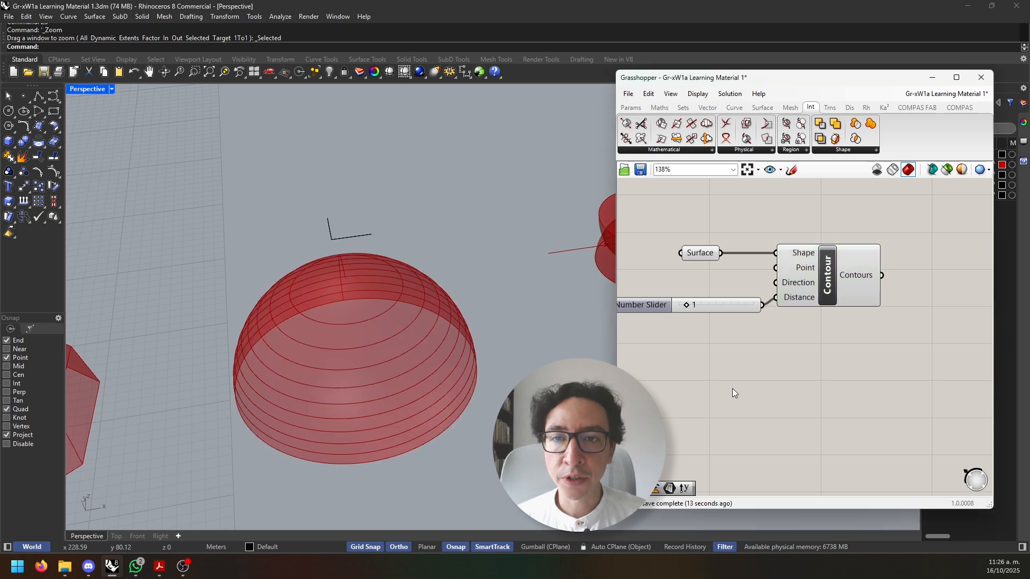
# Add a Unit Y component below Contour and show where it sits among the Vector components
pyautogui.doubleClick(733, 392)
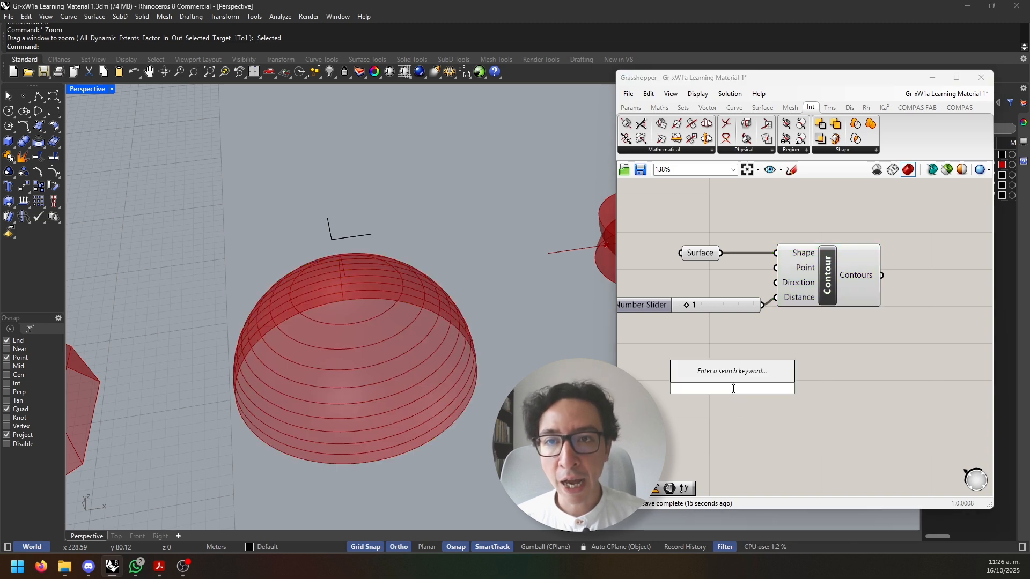
pyautogui.write('unit y')
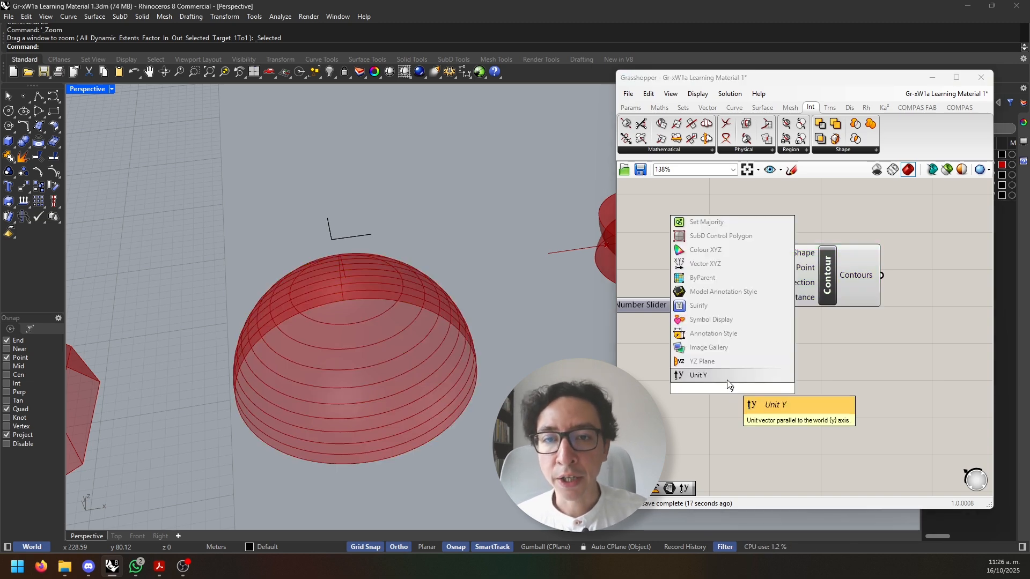
pyautogui.press('Return')
pyautogui.click(708, 108)
pyautogui.click(887, 150)
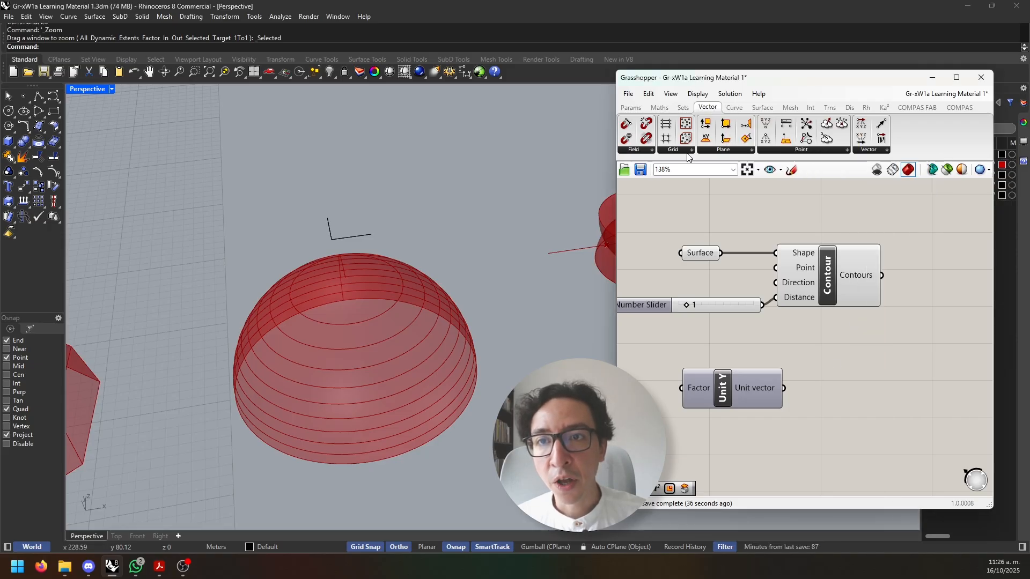
pyautogui.click(877, 151)
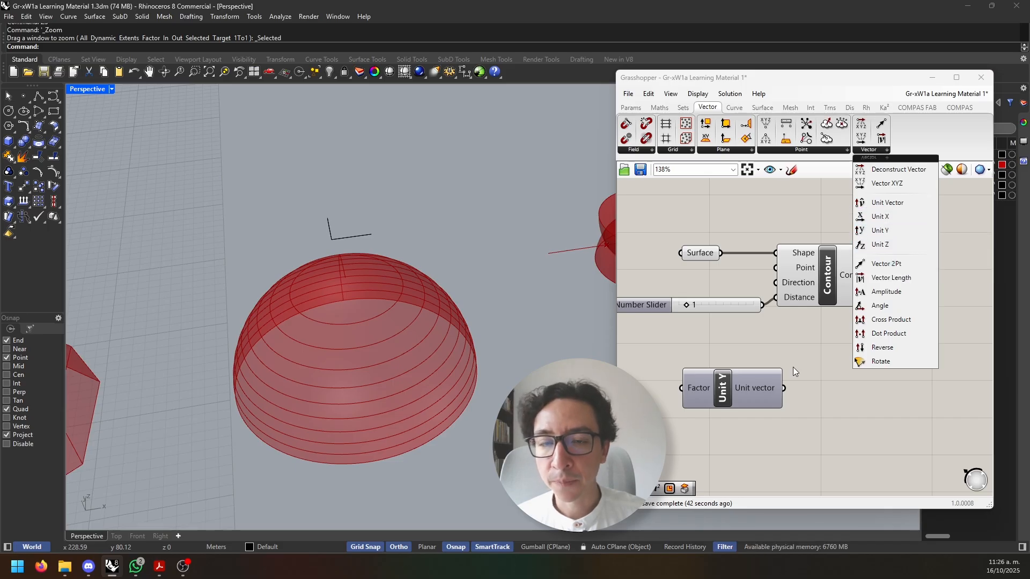
# Connect Unit Y's Unit vector output to Contour's Direction input and arrange Unit Y above the distance slider
pyautogui.moveTo(785, 399); pyautogui.dragTo(776, 288)
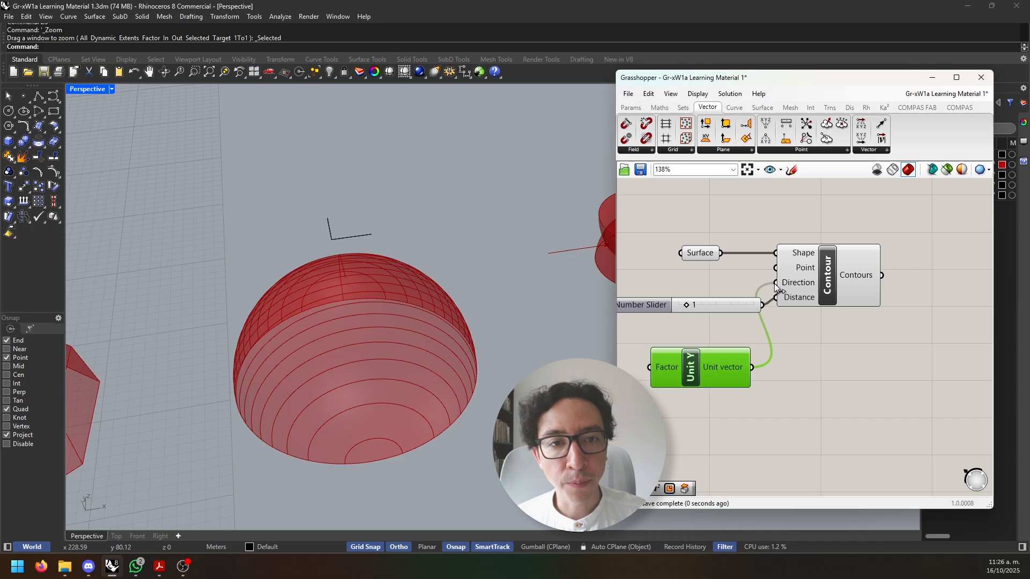
pyautogui.click(848, 277)
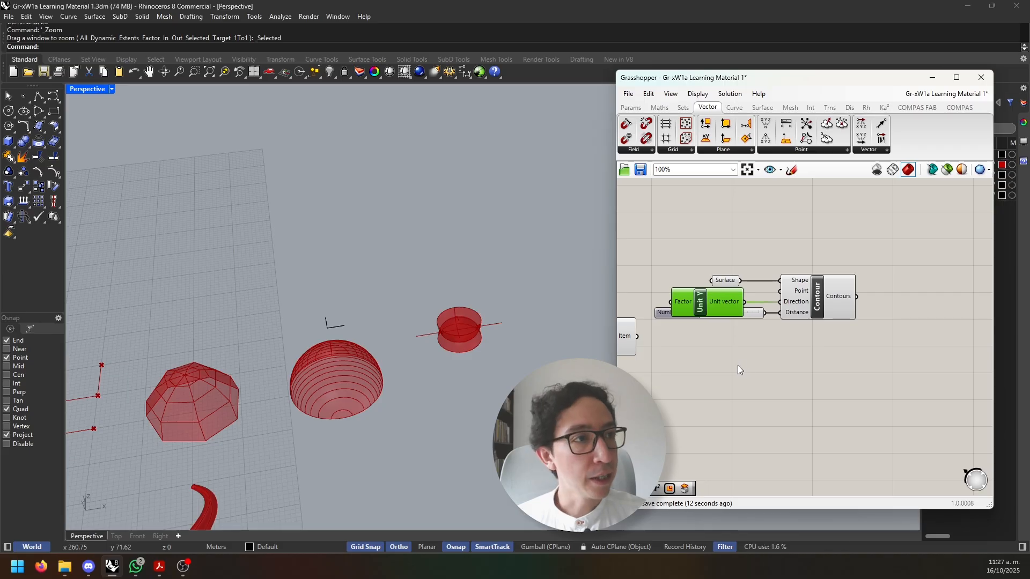
pyautogui.scroll(1, 789, 367)
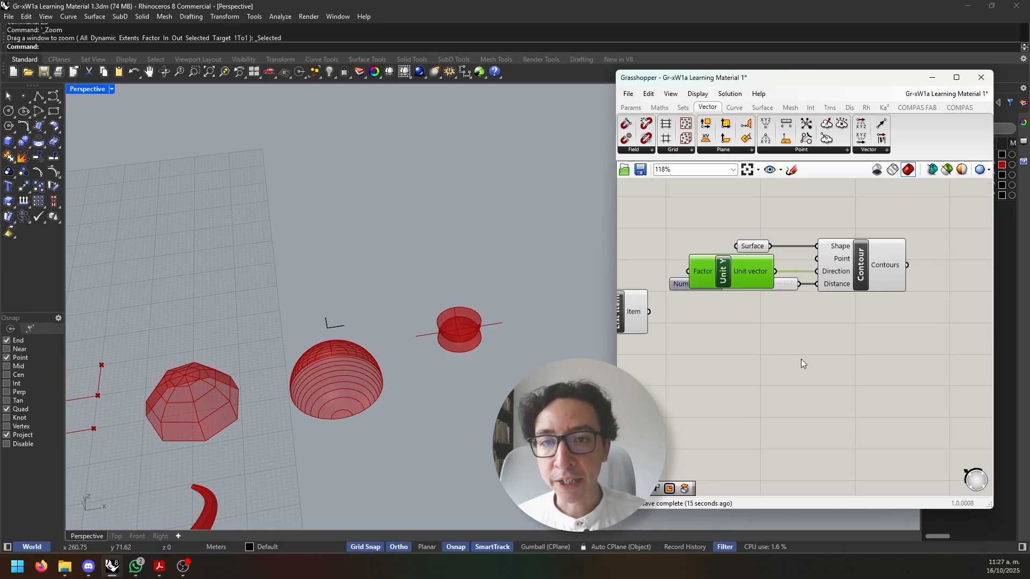
pyautogui.click(677, 298)
pyautogui.doubleClick(818, 342)
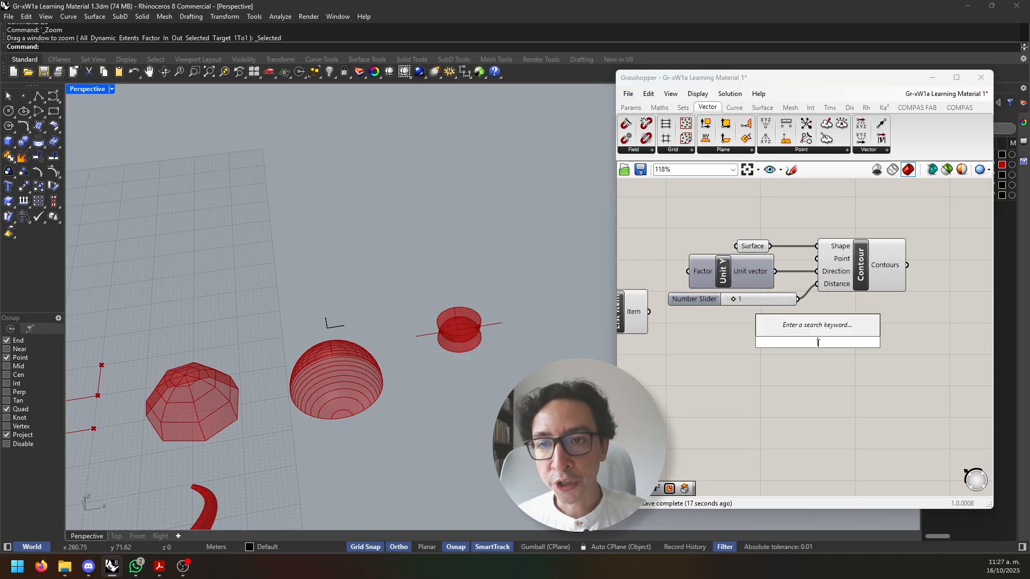
pyautogui.write('tri')
pyautogui.press('Up')
pyautogui.press('Up')
pyautogui.press('Up')
pyautogui.press('Up')
pyautogui.press('Up')
pyautogui.press('Up')
pyautogui.press('Up')
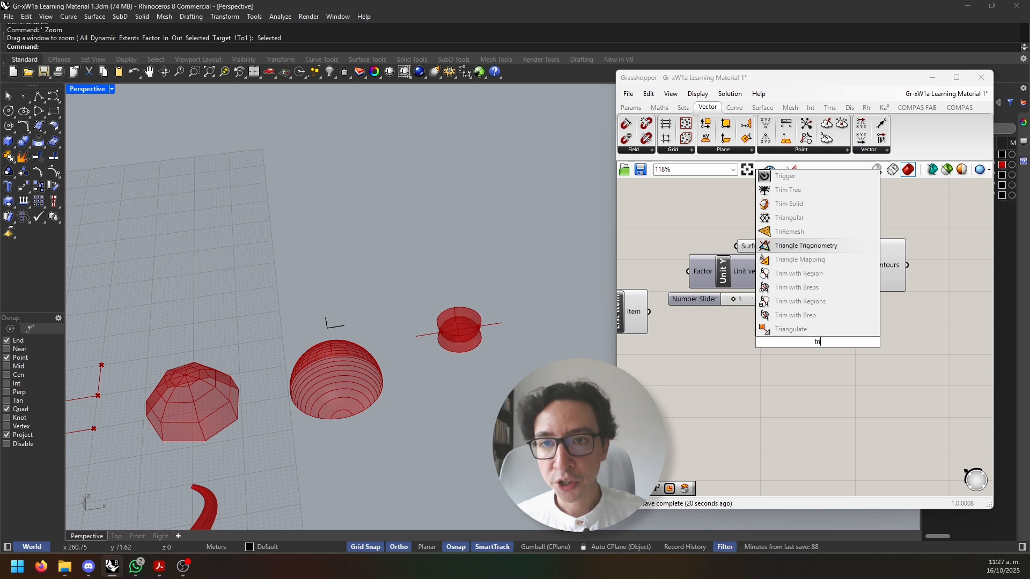
pyautogui.press('Escape')
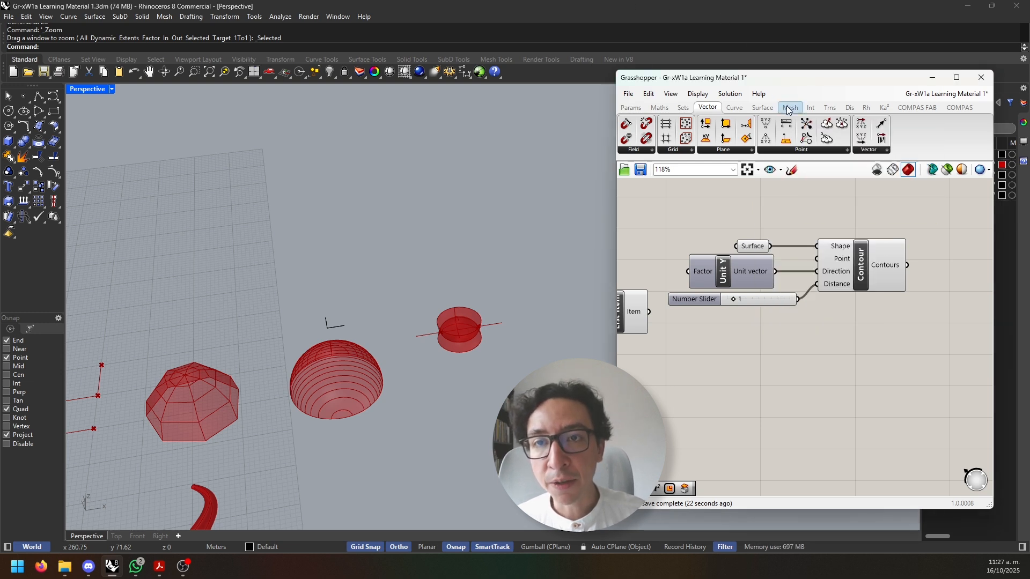
# Place a TriRemesh component below Contour and connect the Surface parameter to its Geometry input
pyautogui.click(790, 107)
pyautogui.click(773, 153)
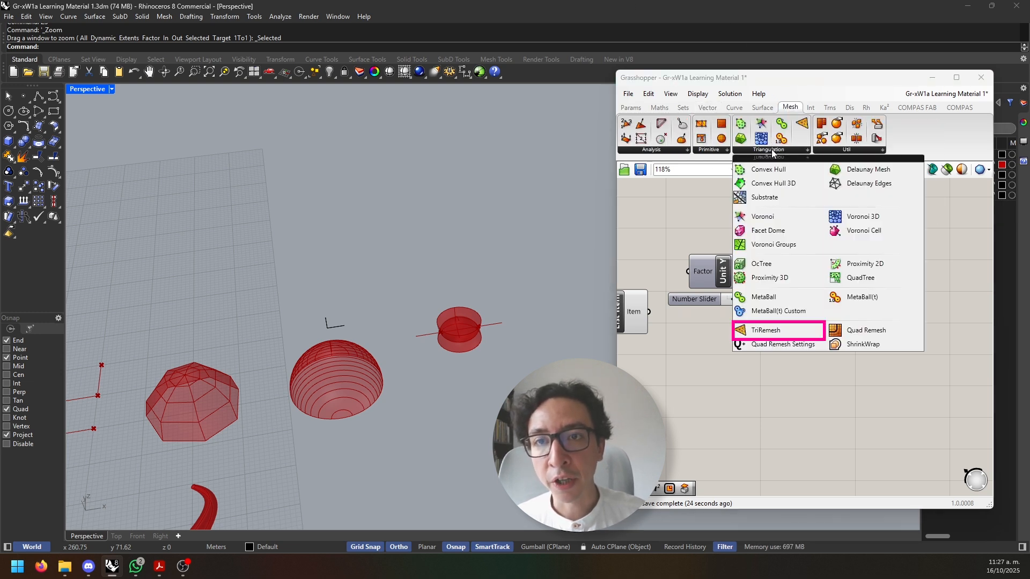
pyautogui.moveTo(758, 329); pyautogui.dragTo(800, 323)
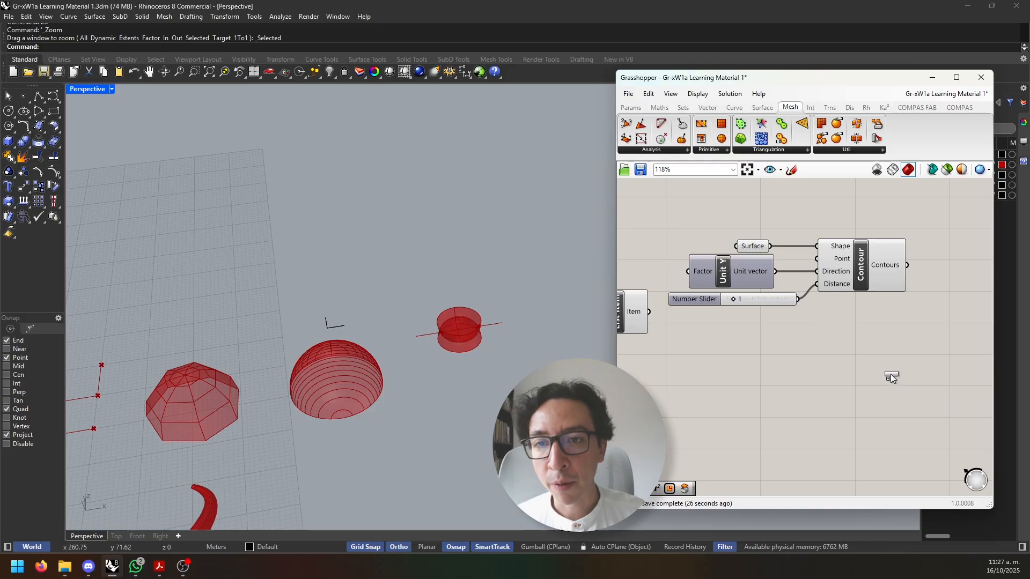
pyautogui.moveTo(890, 374); pyautogui.dragTo(860, 364)
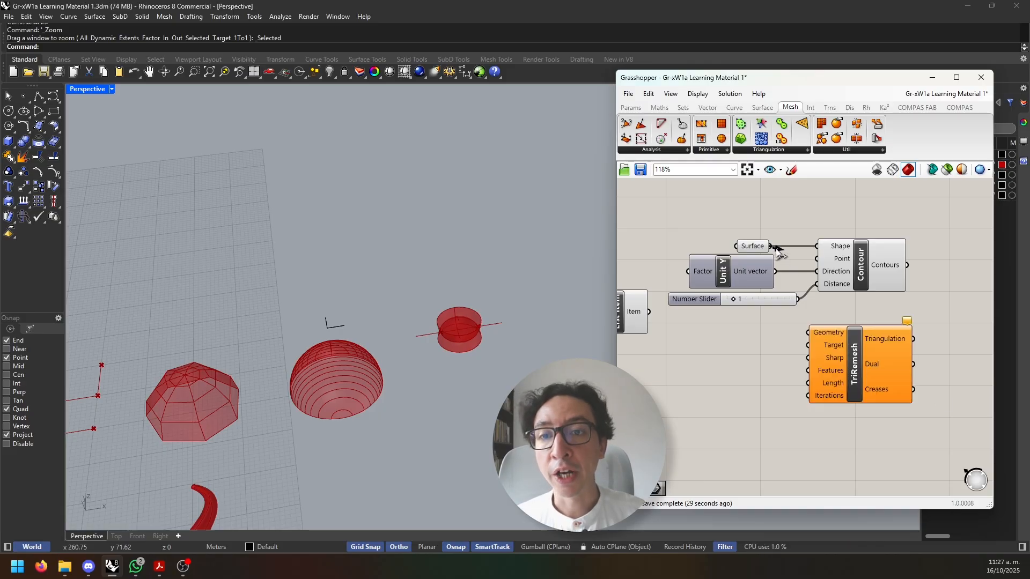
pyautogui.moveTo(777, 251); pyautogui.dragTo(808, 333)
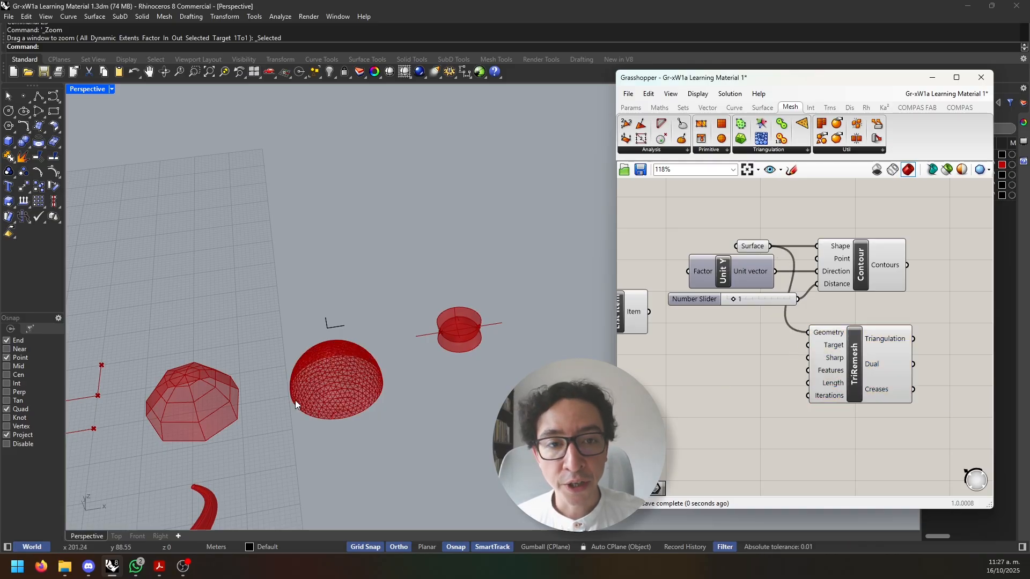
# Hide the Contour component's preview and examine the TriRemesh triangulation on the hemisphere
pyautogui.scroll(4, 295, 404)
pyautogui.click(873, 256)
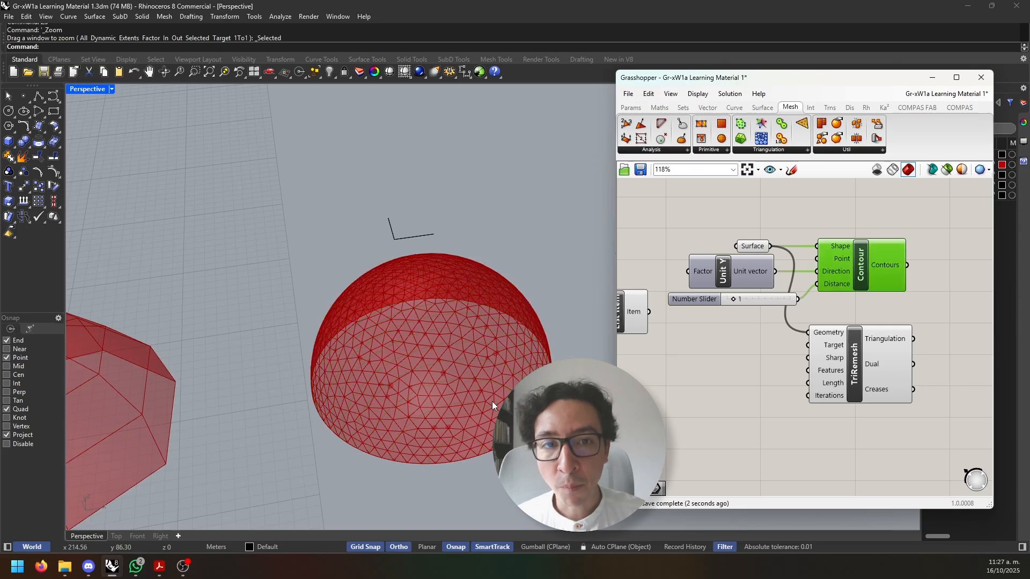
pyautogui.scroll(3, 493, 406)
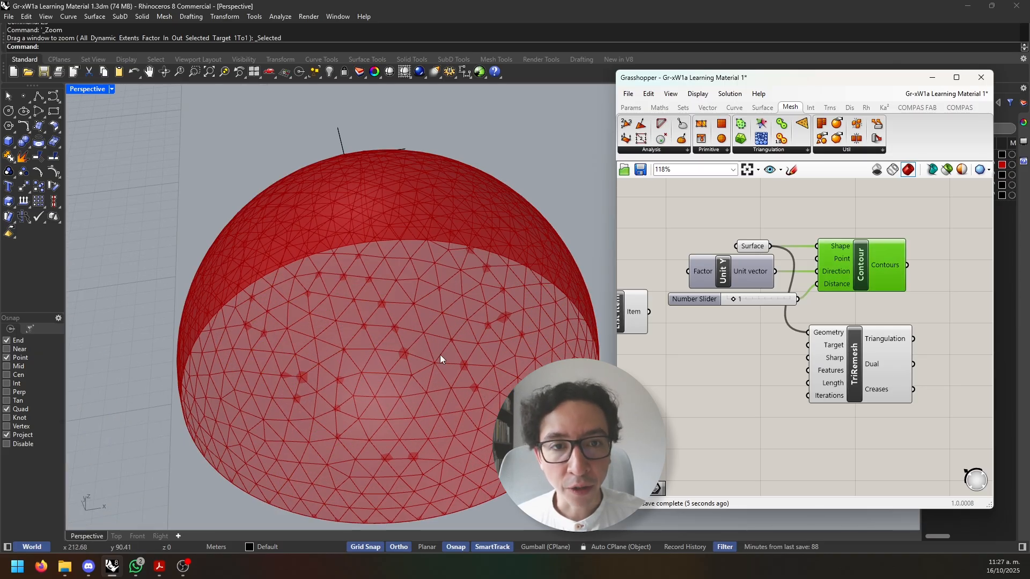
# Create a number slider ranging from 0 to 10 and connect it to TriRemesh's Length input
pyautogui.doubleClick(736, 422)
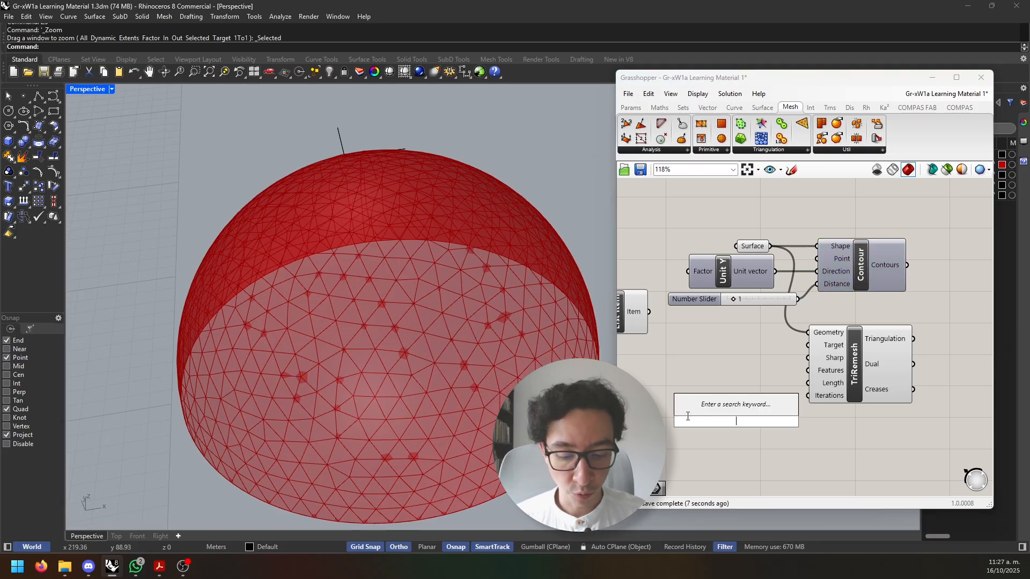
pyautogui.write('0<10')
pyautogui.press('Return')
pyautogui.moveTo(689, 417); pyautogui.dragTo(662, 407)
pyautogui.moveTo(767, 406); pyautogui.dragTo(808, 383)
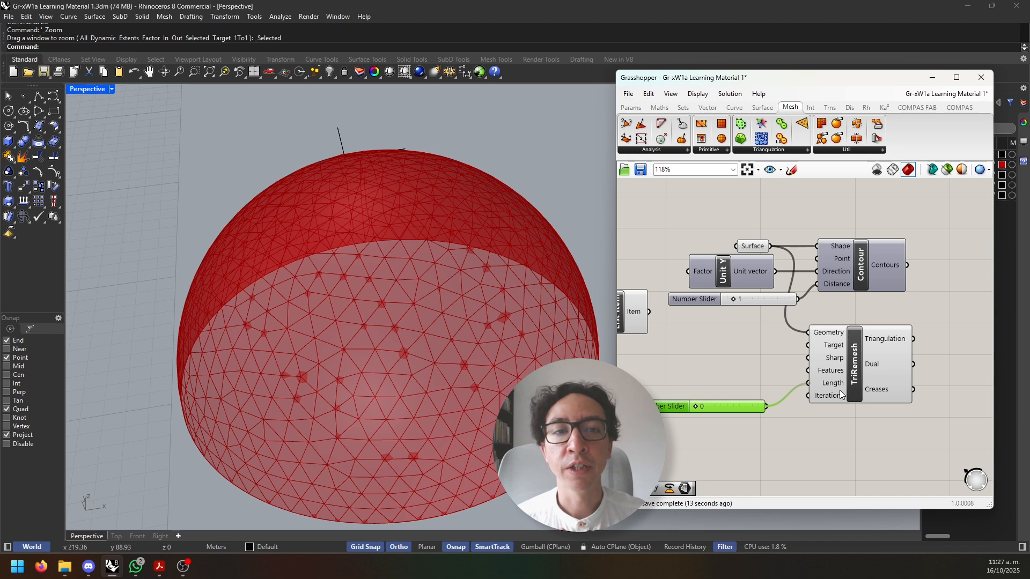
# Set the slider feeding TriRemesh's Length input to 2, then raise it to 4 for a coarser triangulation
pyautogui.moveTo(839, 390); pyautogui.dragTo(846, 394)
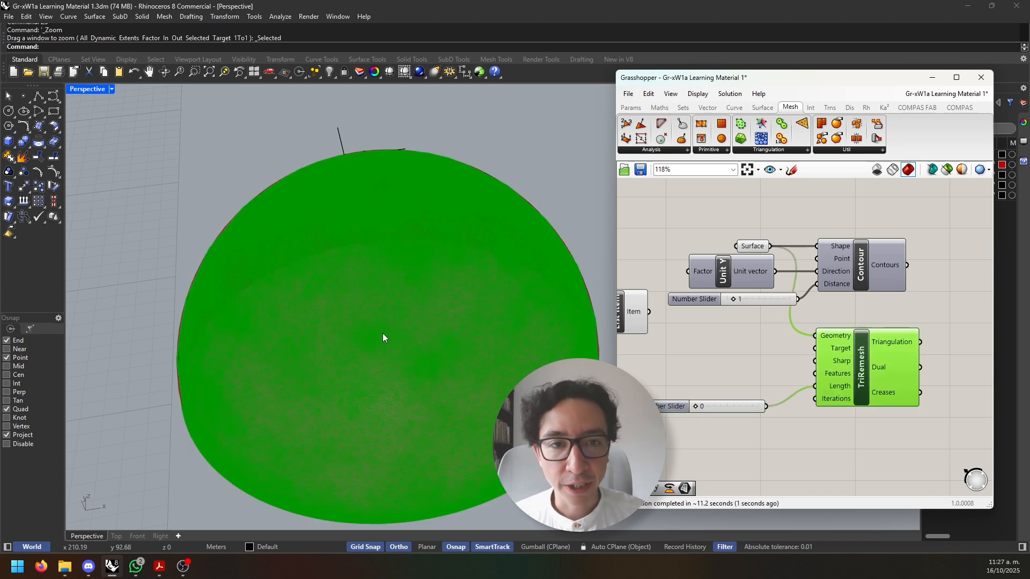
pyautogui.scroll(5, 375, 327)
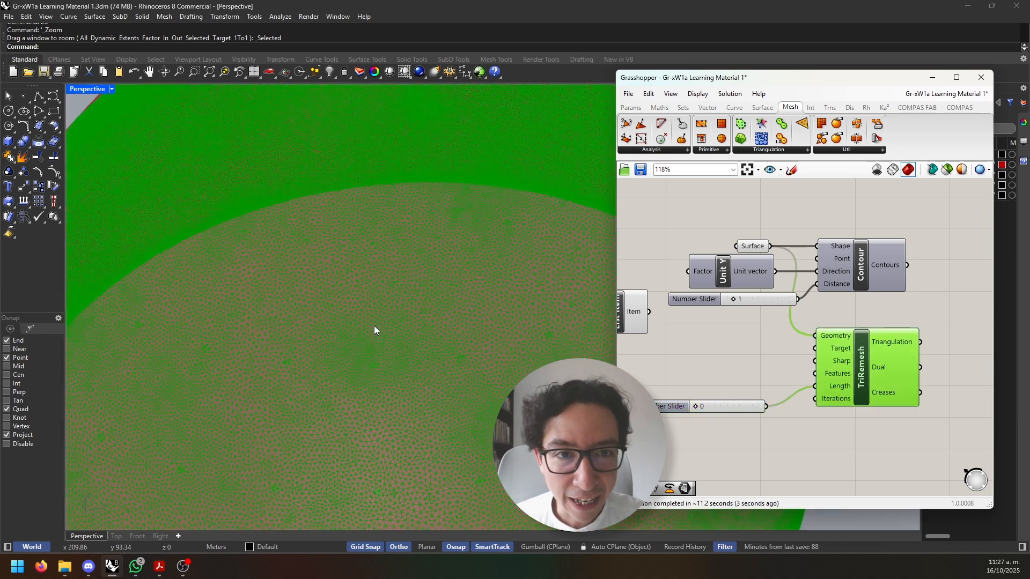
pyautogui.scroll(-4, 374, 327)
pyautogui.scroll(1, 707, 431)
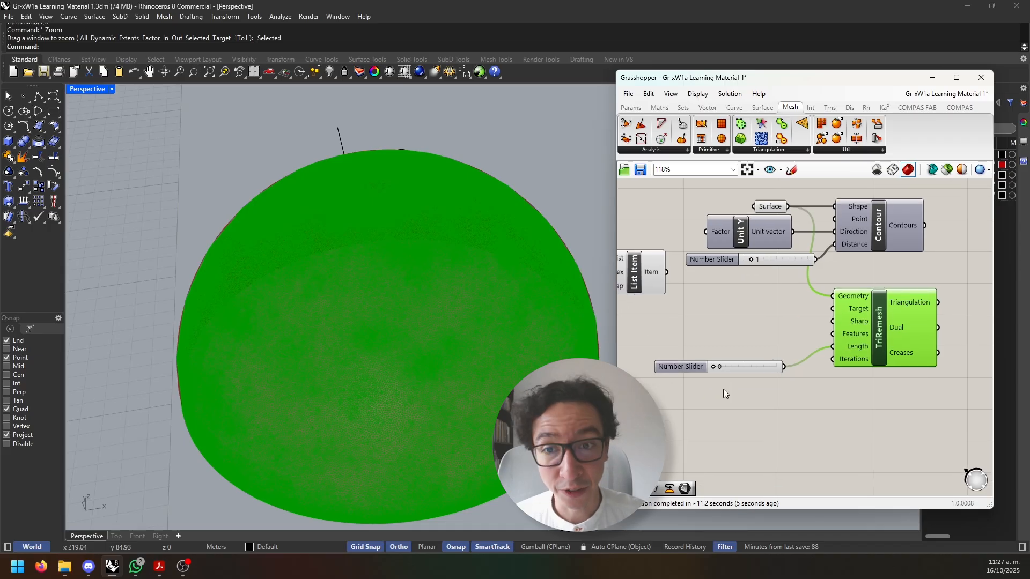
pyautogui.scroll(1, 728, 387)
pyautogui.doubleClick(722, 366)
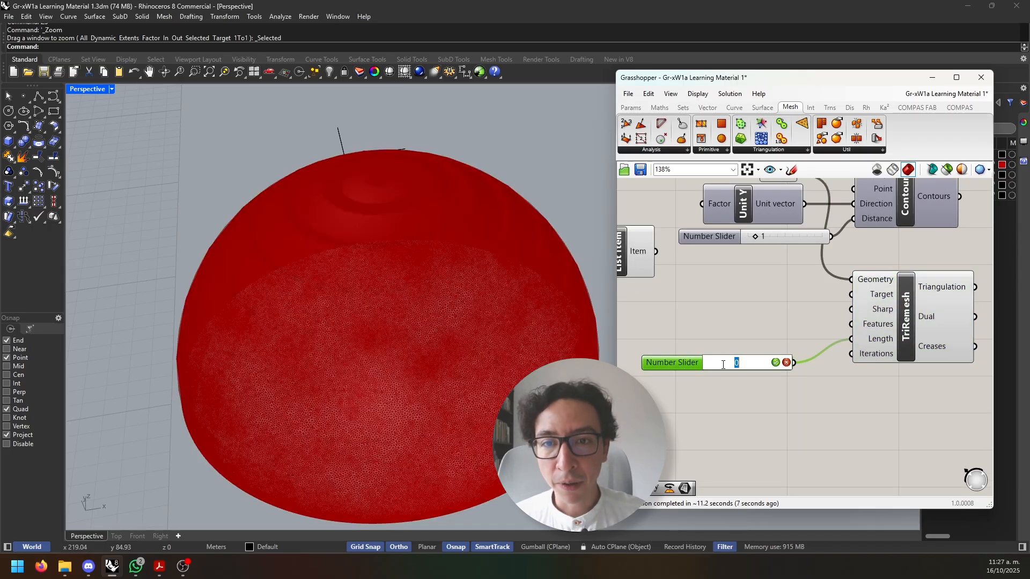
pyautogui.write('2')
pyautogui.click(775, 362)
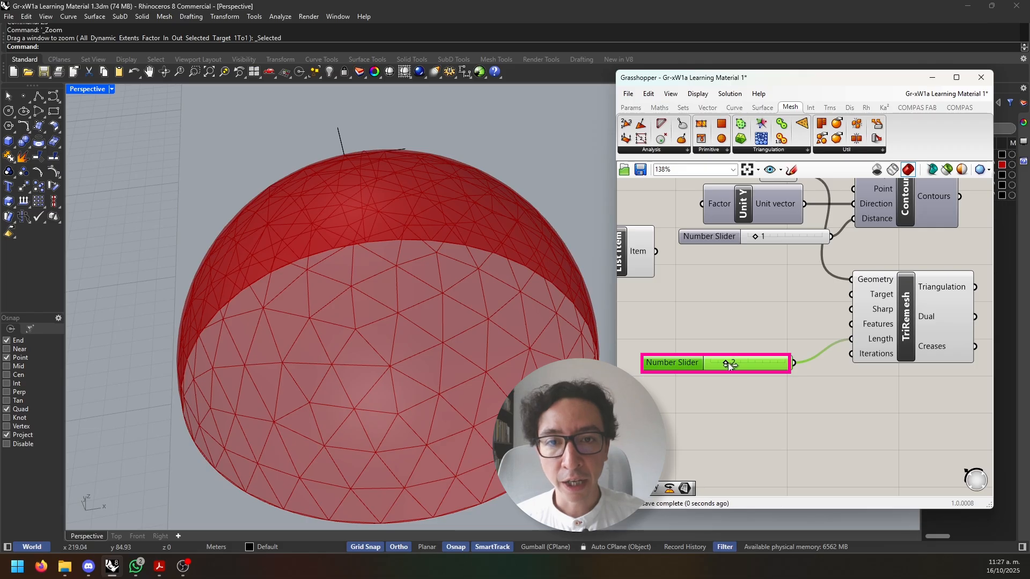
pyautogui.moveTo(728, 362)
pyautogui.mouseDown()
pyautogui.moveTo(741, 363)
pyautogui.moveTo(716, 360)
pyautogui.moveTo(739, 361)
pyautogui.mouseUp()
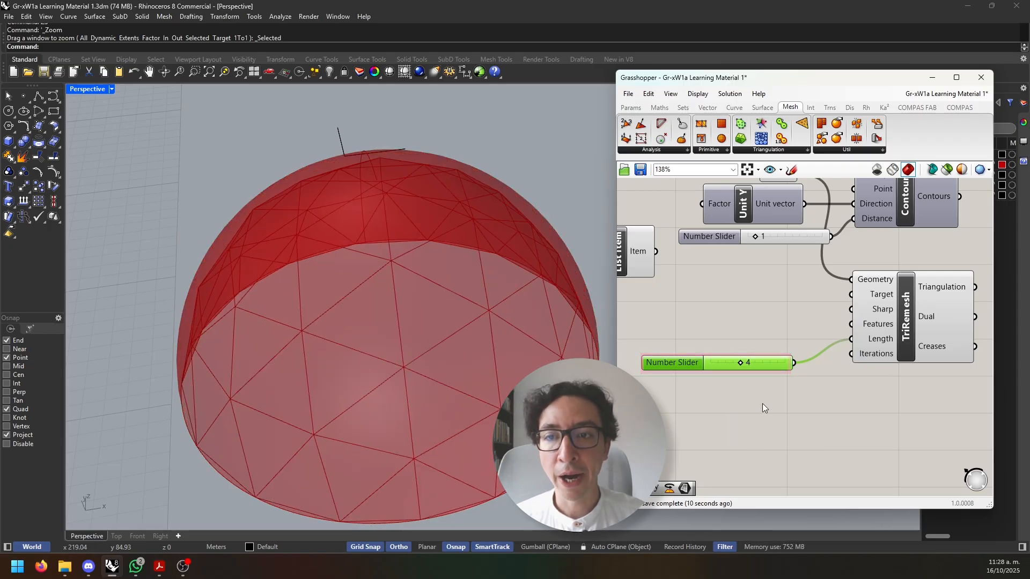
pyautogui.scroll(-2, 762, 403)
pyautogui.doubleClick(808, 410)
pyautogui.write('quad')
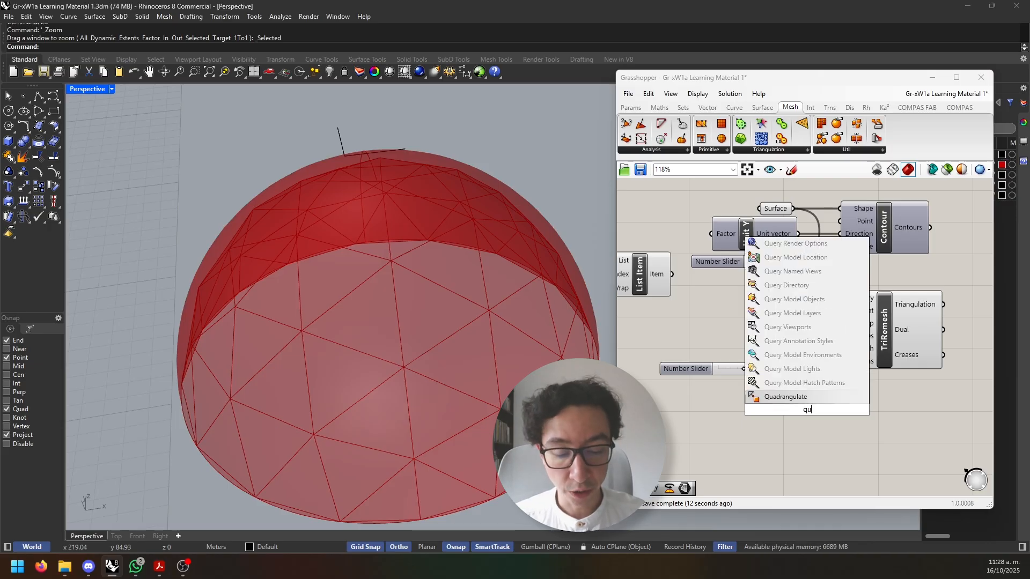
pyautogui.click(640, 243)
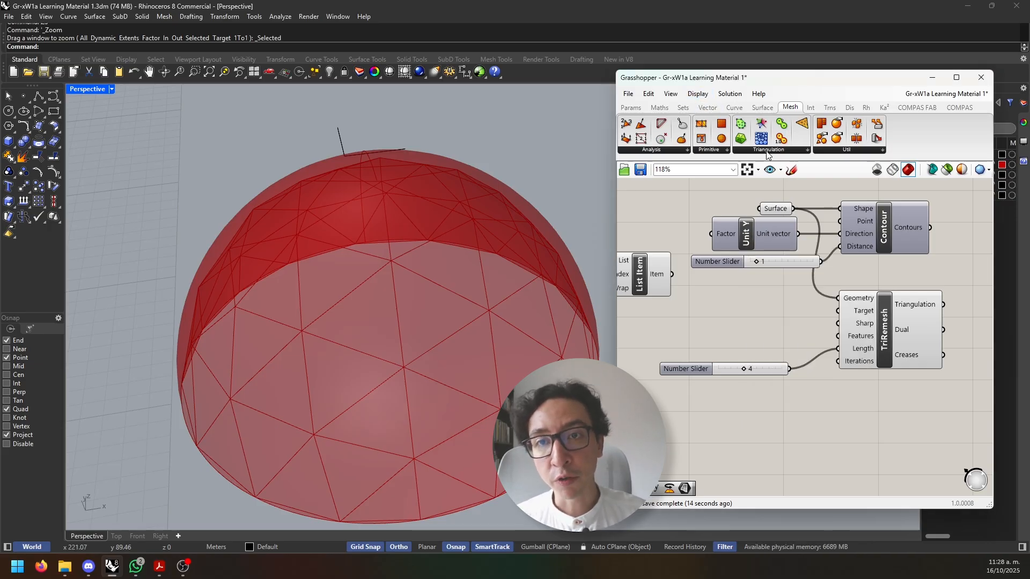
# Feed the Surface parameter into the Geometry input of a new Quad Remesh component below TriRemesh and hide TriRemesh's preview
pyautogui.click(767, 151)
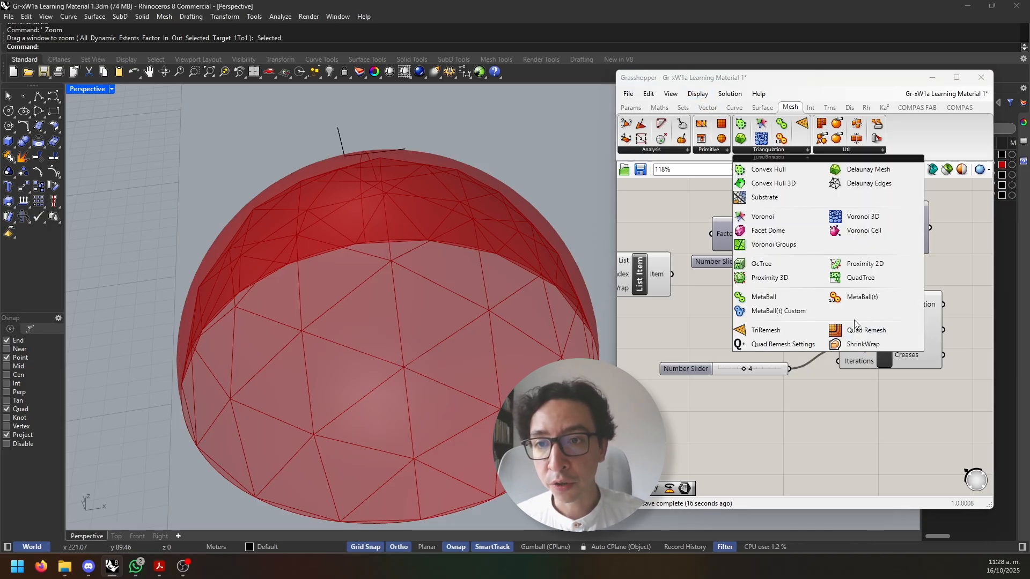
pyautogui.click(872, 330)
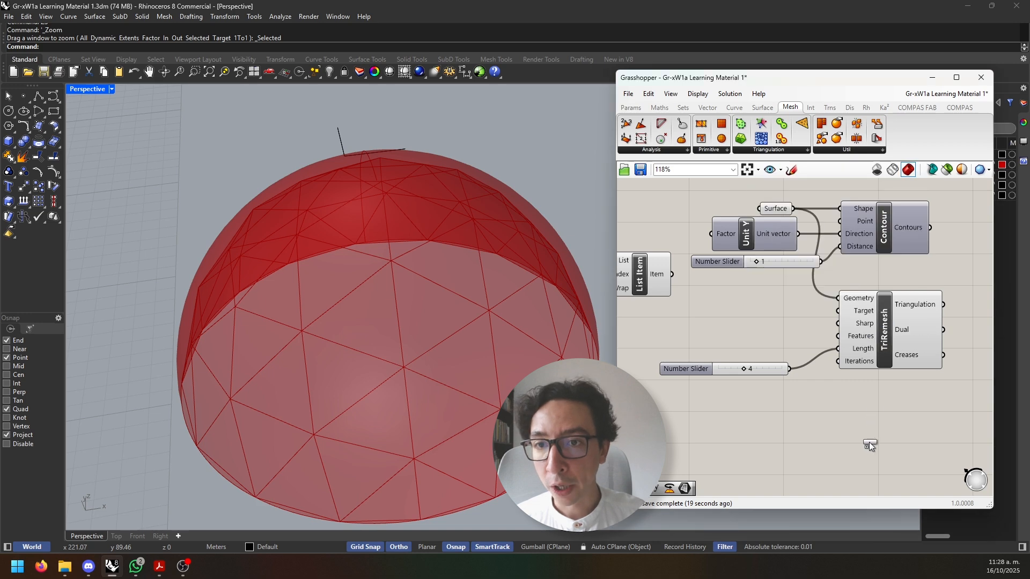
pyautogui.click(869, 442)
pyautogui.moveTo(815, 206); pyautogui.dragTo(781, 218, button='right')
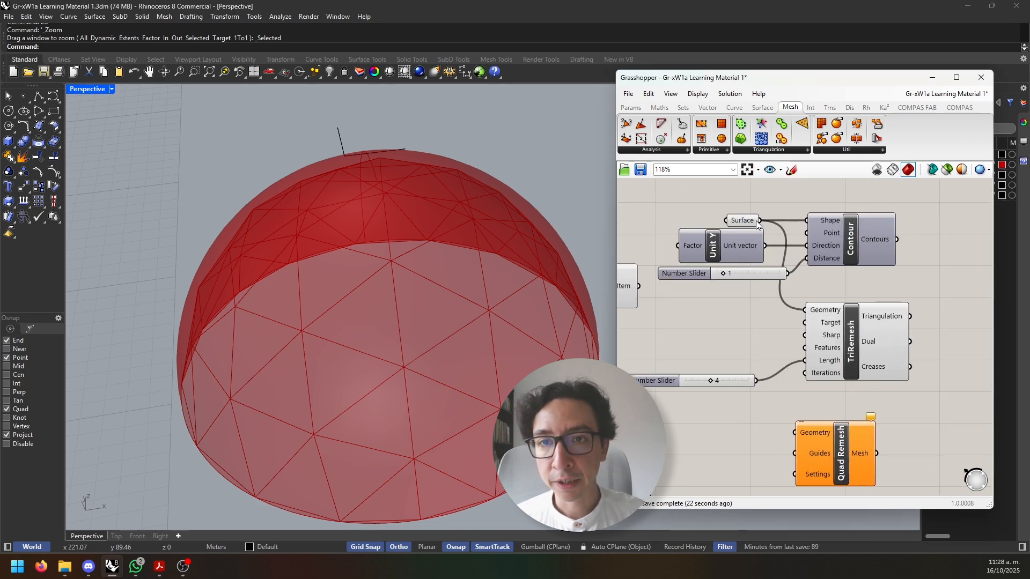
pyautogui.moveTo(760, 220); pyautogui.dragTo(796, 432)
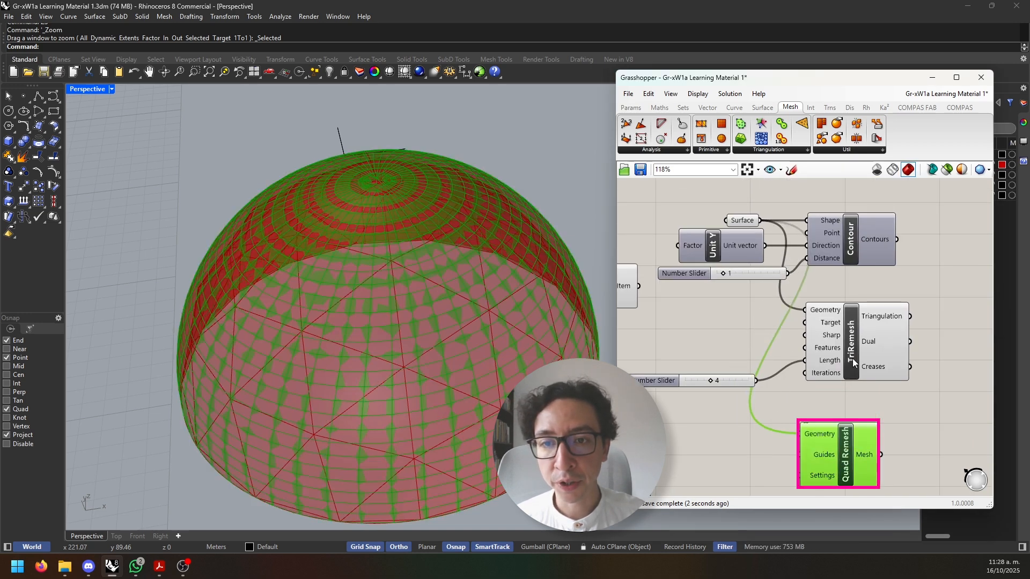
pyautogui.click(852, 359)
pyautogui.click(848, 457)
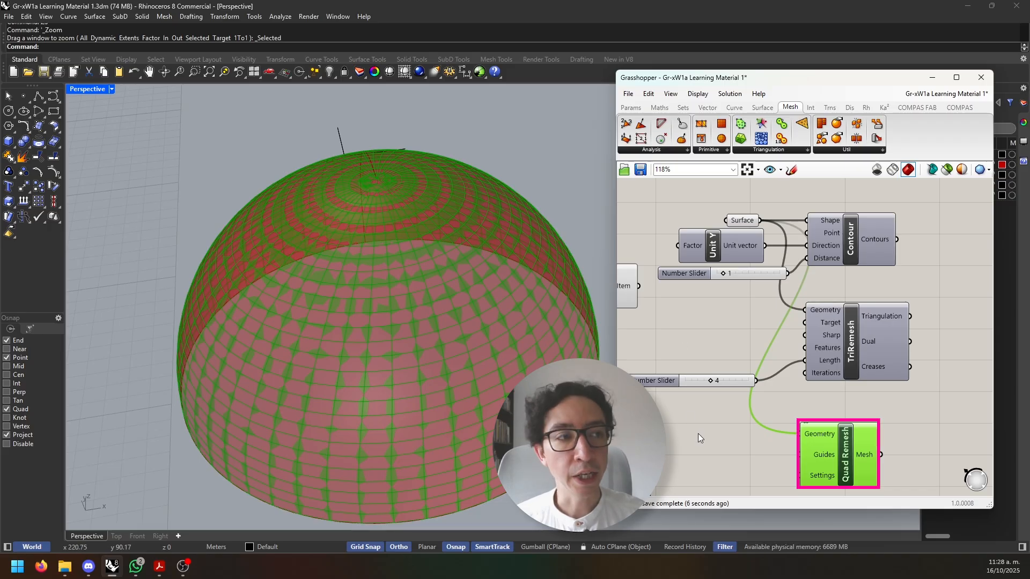
# Create a number slider ranging from 0 to 500, set it to 20, and connect it to Quad Remesh's Settings input
pyautogui.moveTo(677, 459); pyautogui.dragTo(708, 406, button='right')
pyautogui.doubleClick(718, 424)
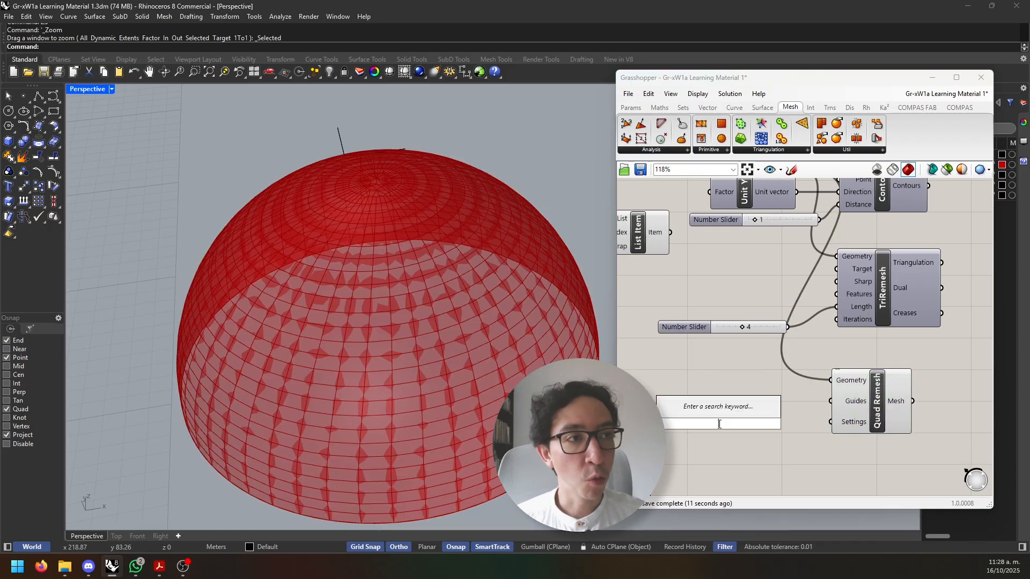
pyautogui.write('0<500')
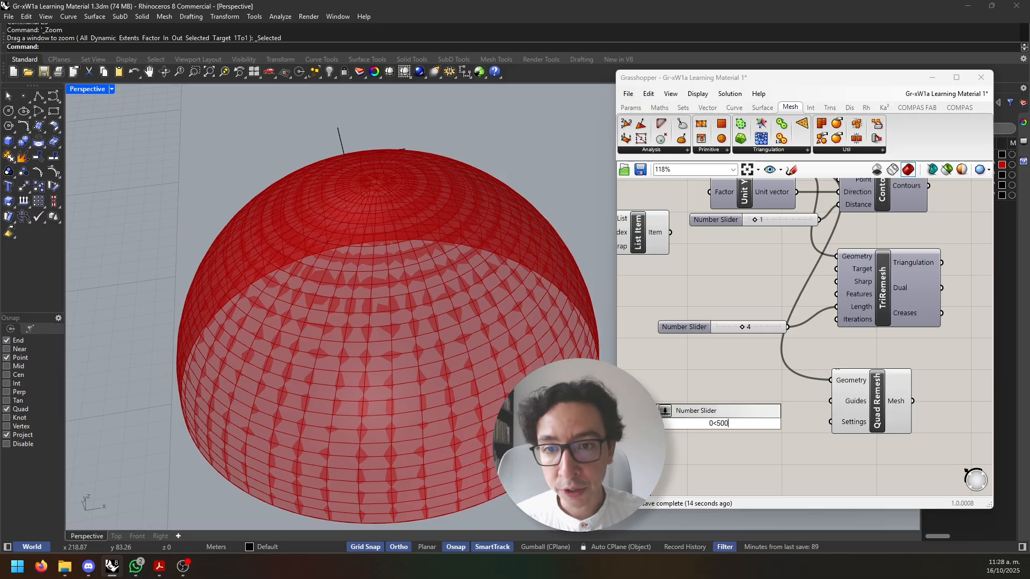
pyautogui.press('Return')
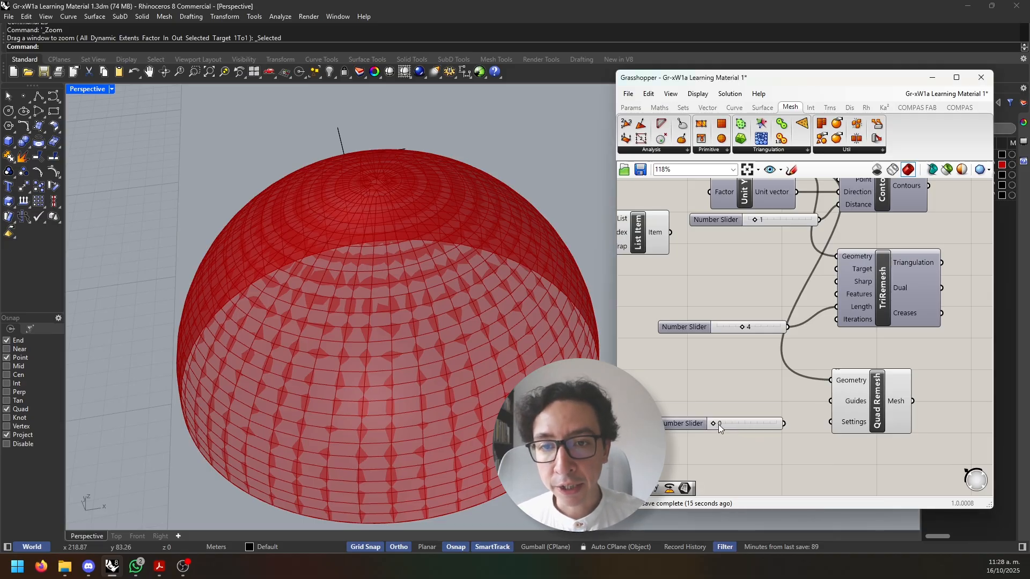
pyautogui.moveTo(719, 423); pyautogui.dragTo(722, 424)
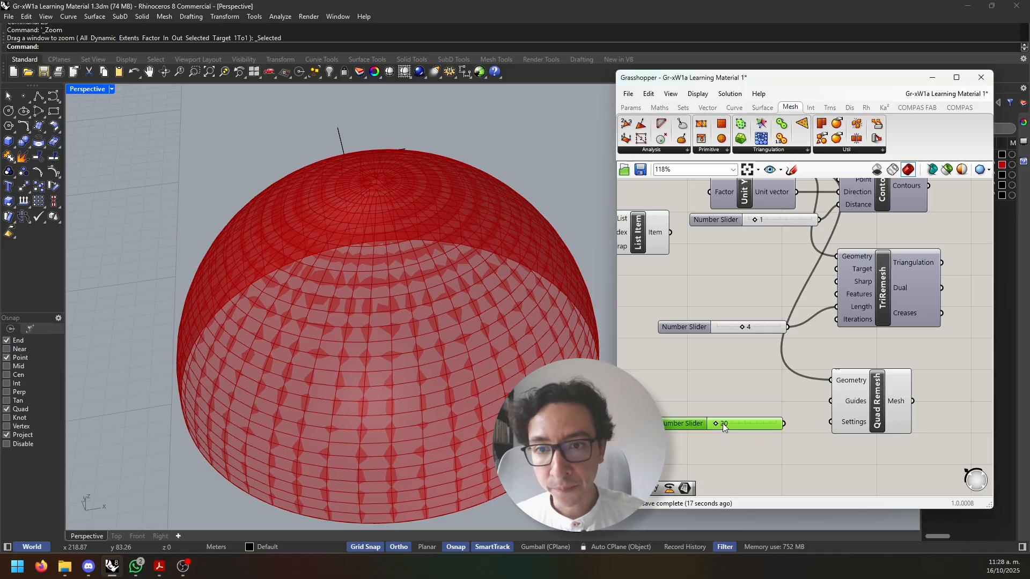
pyautogui.moveTo(784, 423); pyautogui.dragTo(831, 423)
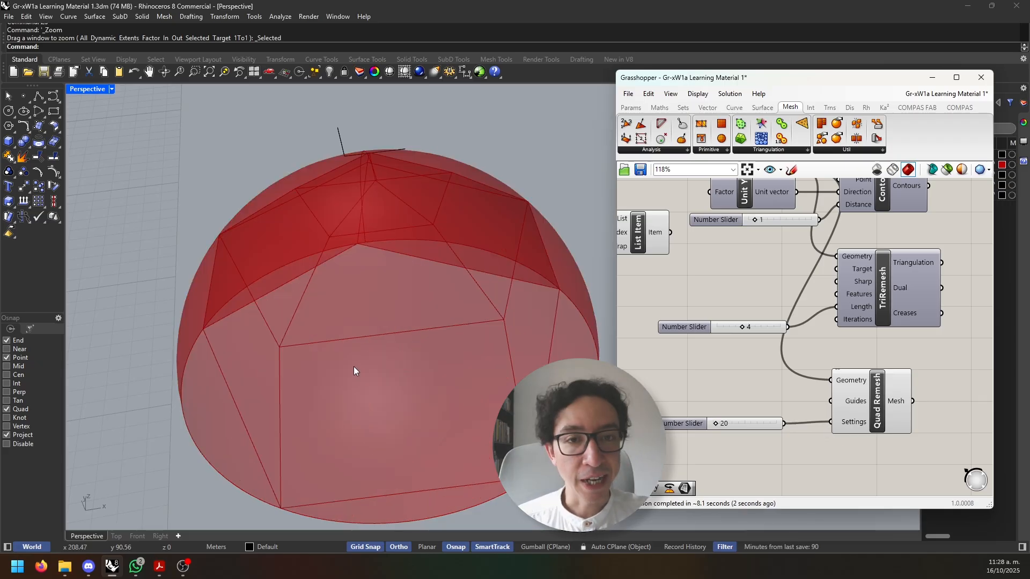
# Set the Quad Remesh Settings slider to 50 and examine the quad mesh on the hemisphere
pyautogui.moveTo(398, 372); pyautogui.dragTo(389, 395, button='right')
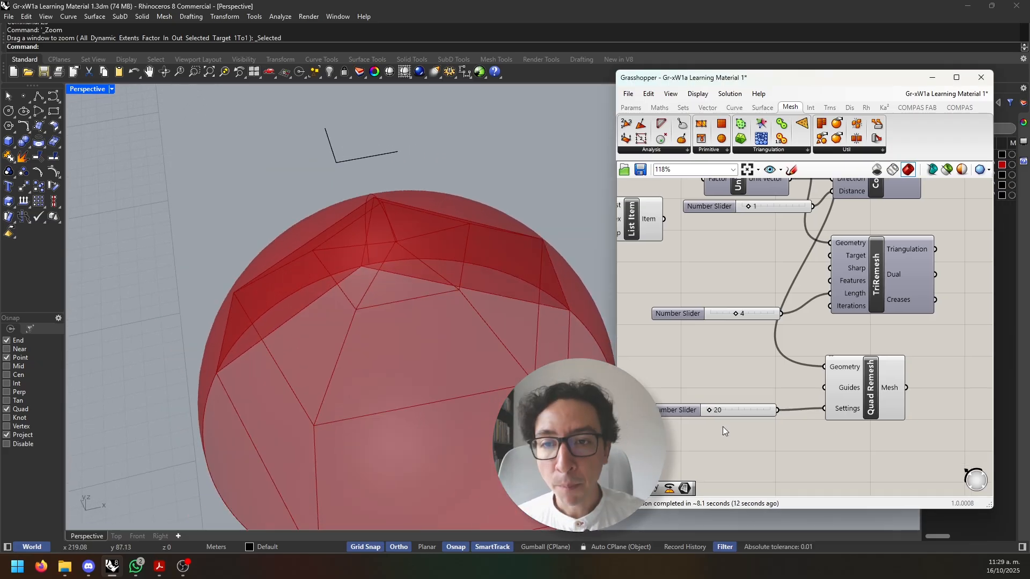
pyautogui.doubleClick(723, 411)
pyautogui.write('50')
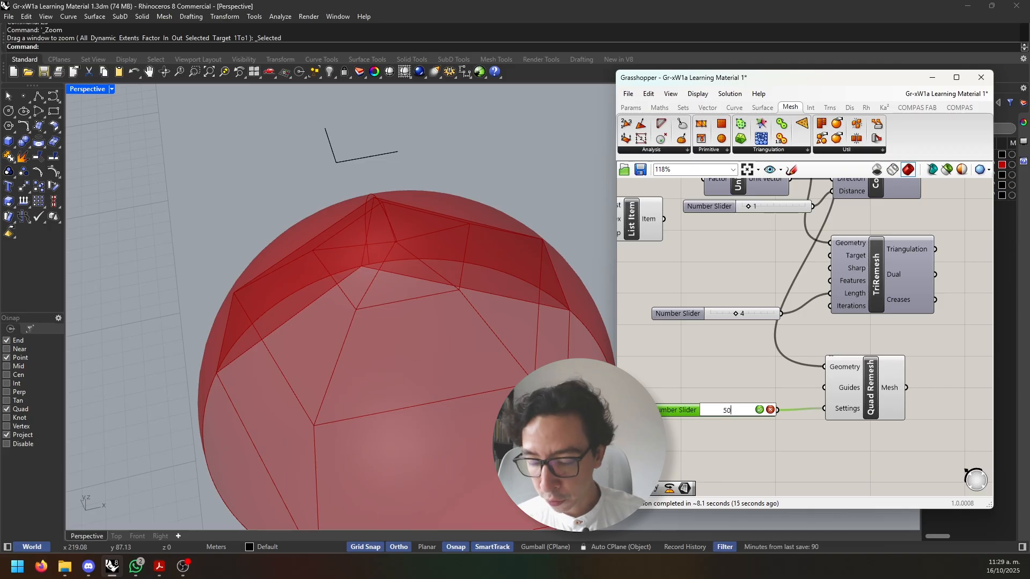
pyautogui.press('Return')
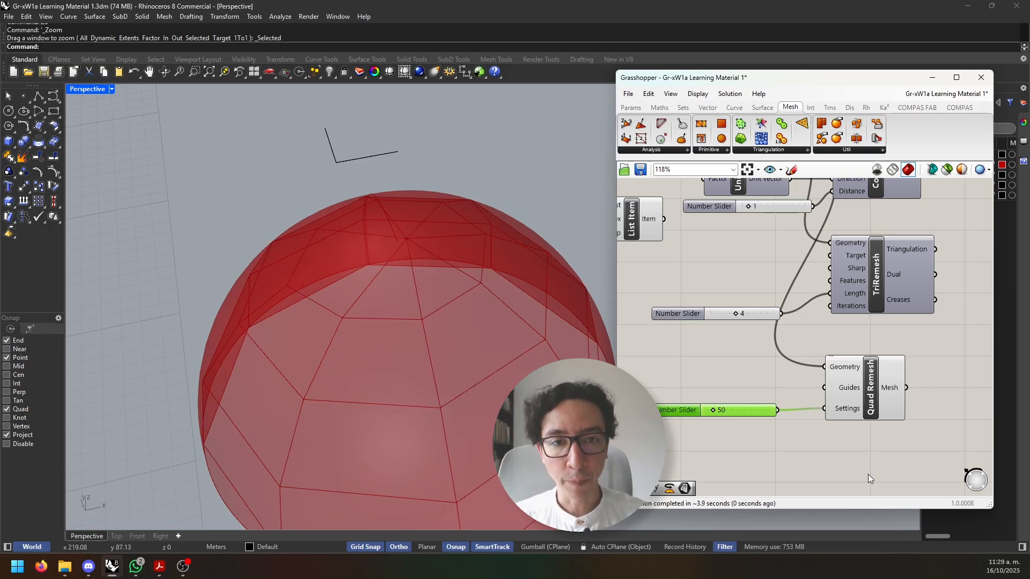
pyautogui.scroll(-5, 439, 391)
pyautogui.moveTo(440, 391); pyautogui.dragTo(388, 393, button='right')
pyautogui.scroll(5, 389, 394)
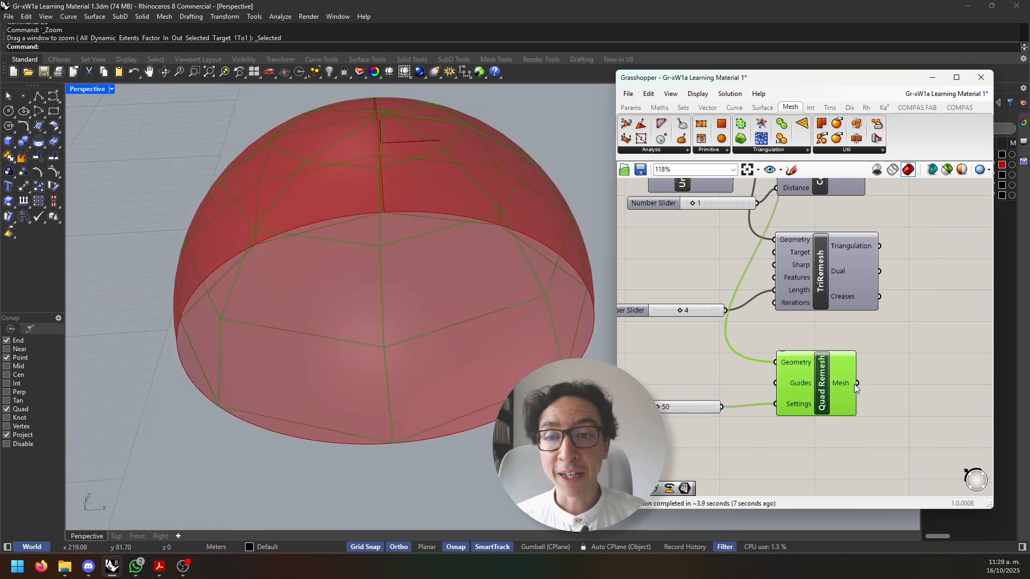
pyautogui.click(884, 374)
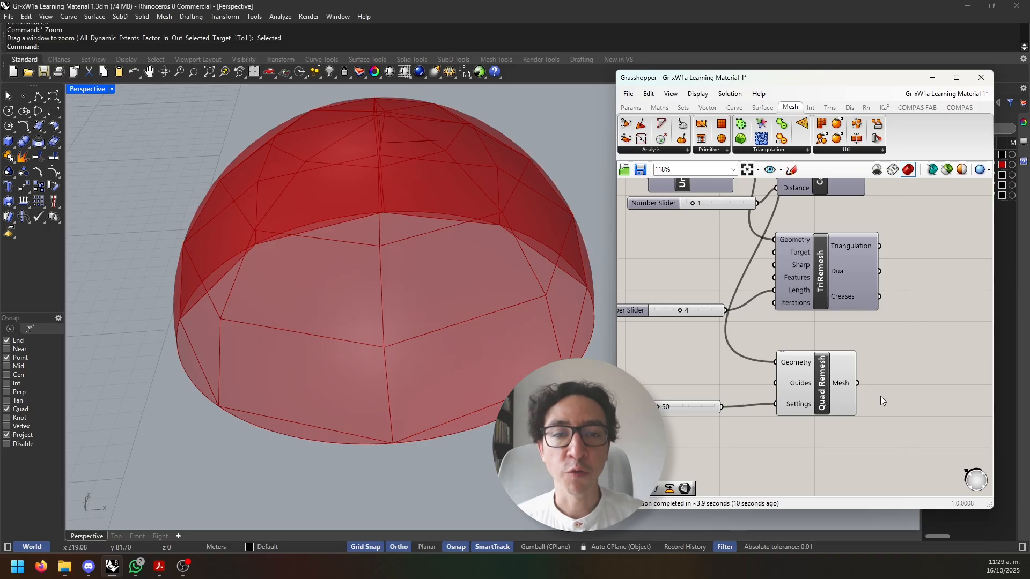
# Place a Deconstruct Mesh component beside Quad Remesh and connect Quad Remesh's Mesh output to its Mesh input
pyautogui.moveTo(881, 397); pyautogui.dragTo(851, 399, button='right')
pyautogui.doubleClick(880, 398)
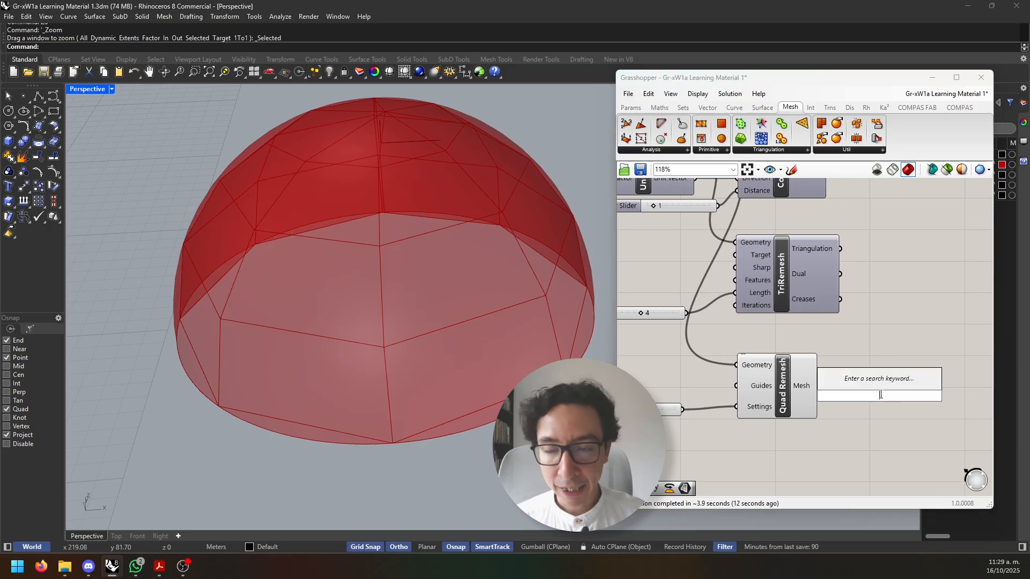
pyautogui.write('deconstr')
pyautogui.click(862, 327)
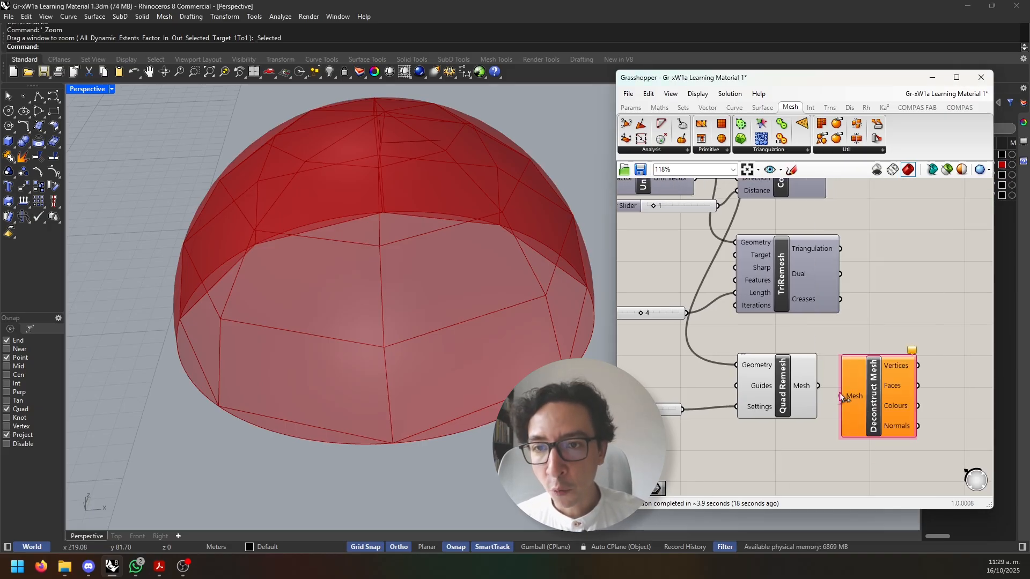
pyautogui.moveTo(818, 386); pyautogui.dragTo(843, 397)
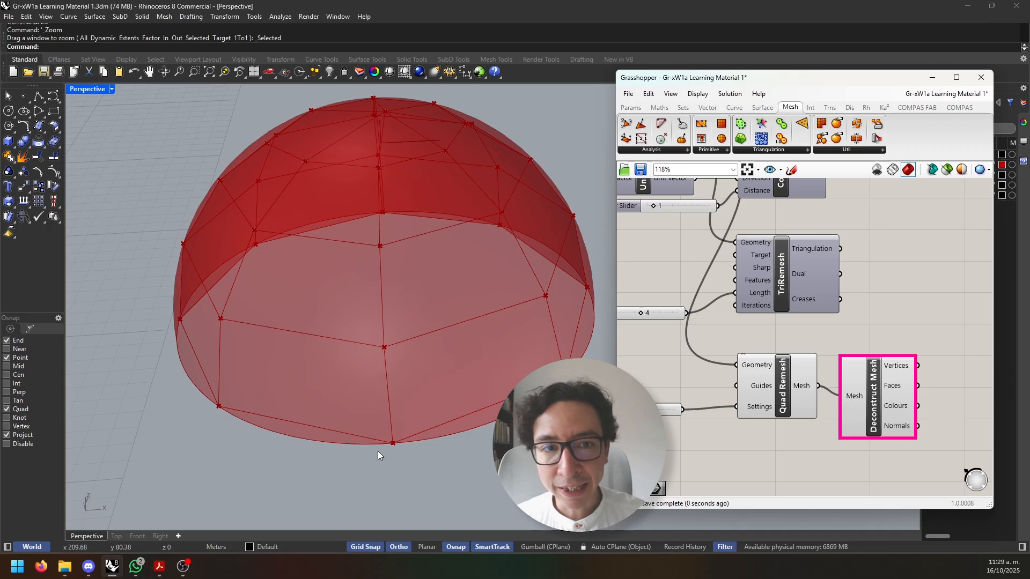
# Examine the deconstructed mesh vertices on the hemisphere and align Deconstruct Mesh with Quad Remesh's output
pyautogui.moveTo(379, 456); pyautogui.dragTo(315, 394, button='right')
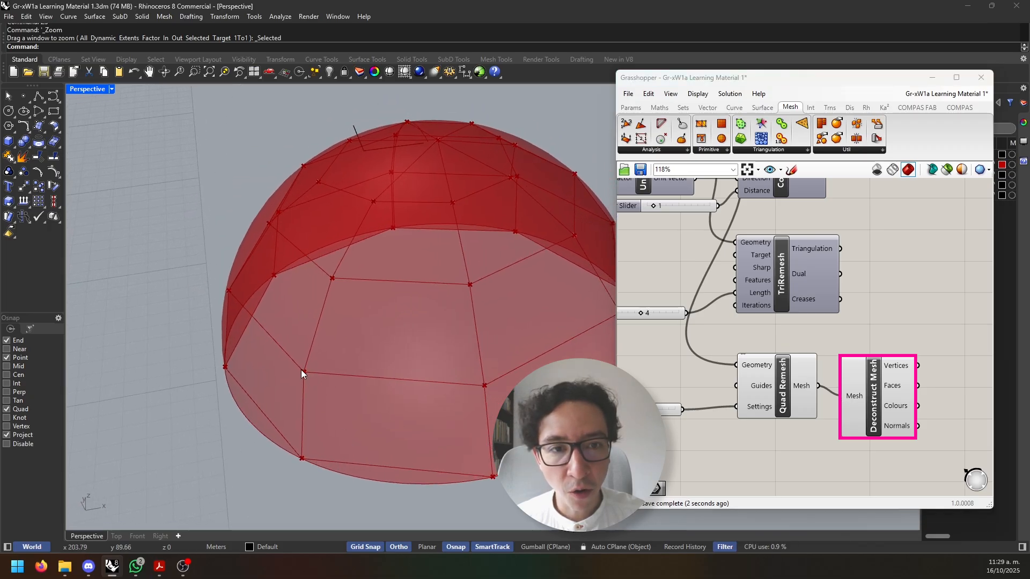
pyautogui.moveTo(480, 385)
pyautogui.mouseDown(button='right')
pyautogui.moveTo(435, 410)
pyautogui.moveTo(469, 421)
pyautogui.moveTo(479, 394)
pyautogui.mouseUp(button='right')
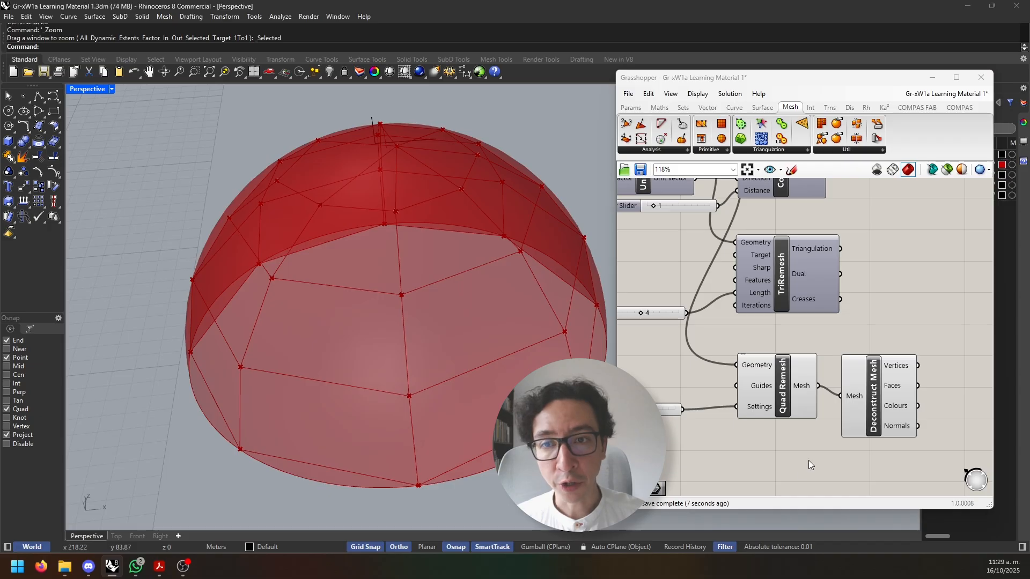
pyautogui.moveTo(874, 407); pyautogui.dragTo(871, 398)
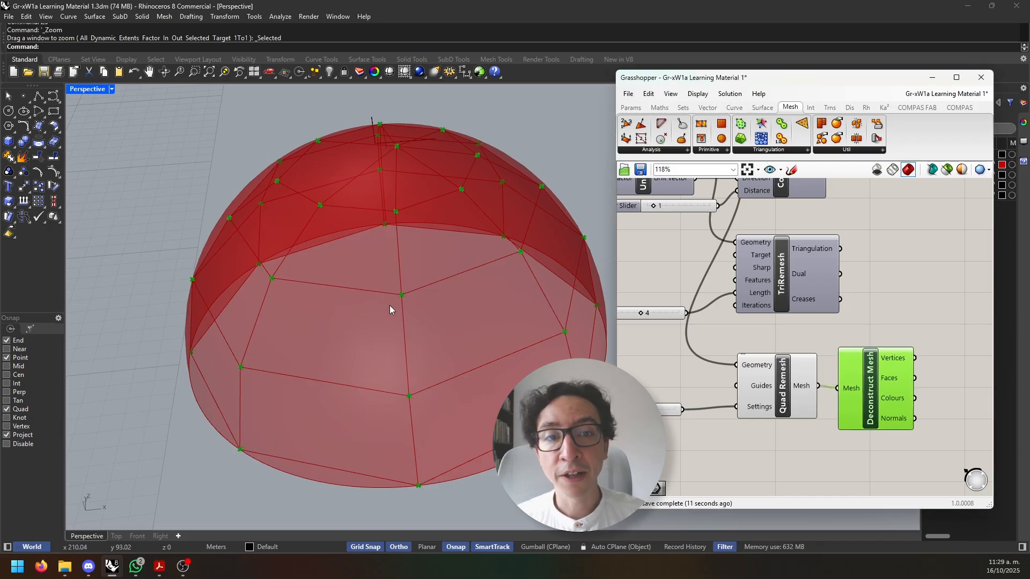
pyautogui.moveTo(527, 264); pyautogui.dragTo(370, 333, button='right')
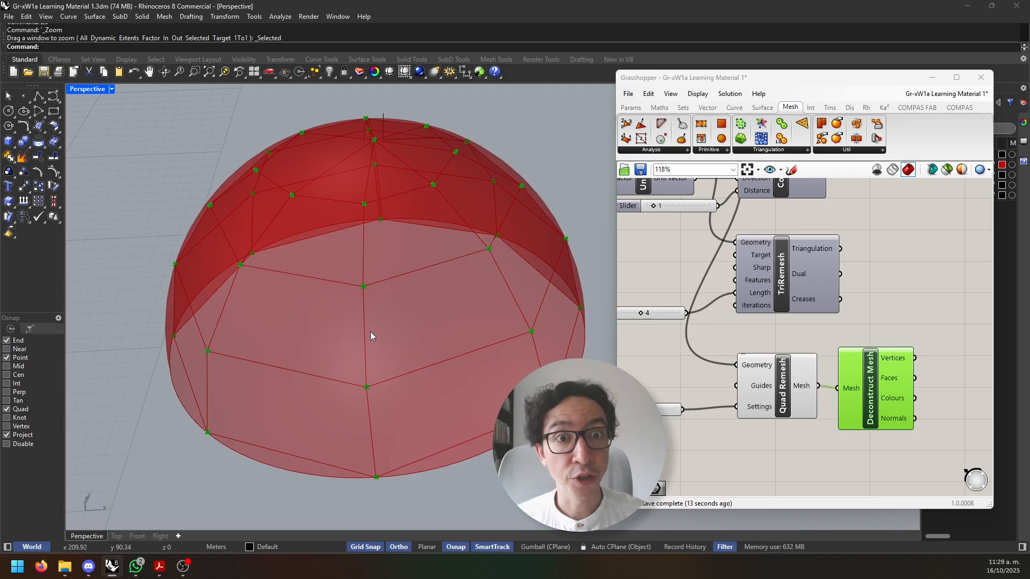
pyautogui.click(939, 383)
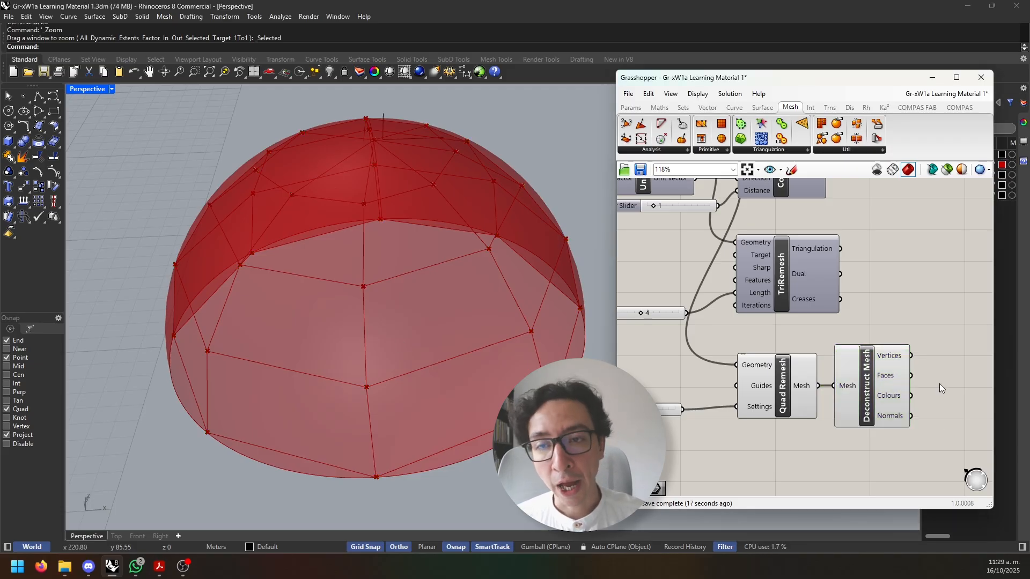
# Place a List Item component beside Deconstruct Mesh, connect Vertices to its List input, and examine the selected vertex on the hemisphere
pyautogui.doubleClick(939, 385)
pyautogui.write('list')
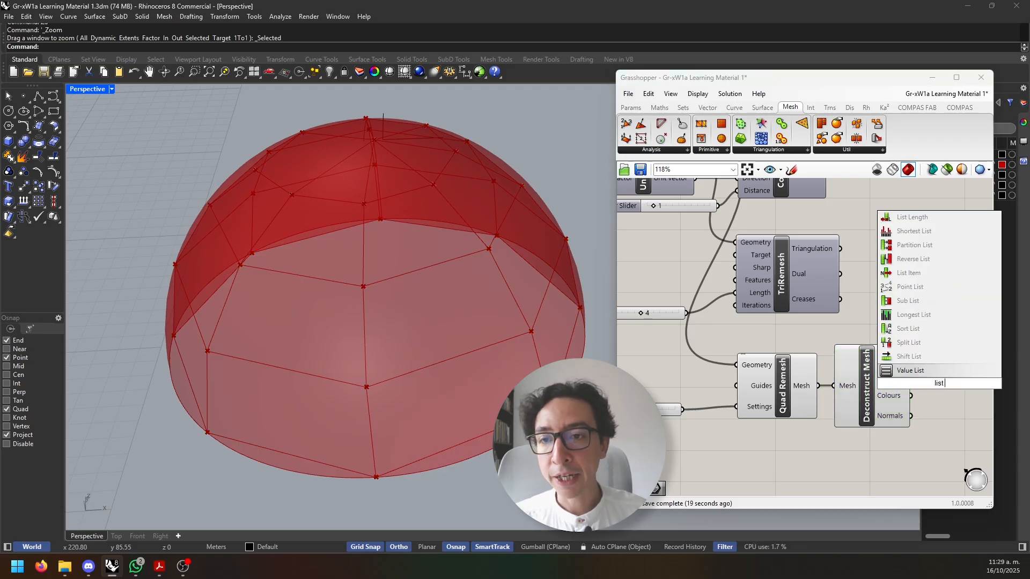
pyautogui.write(' item')
pyautogui.press('Return')
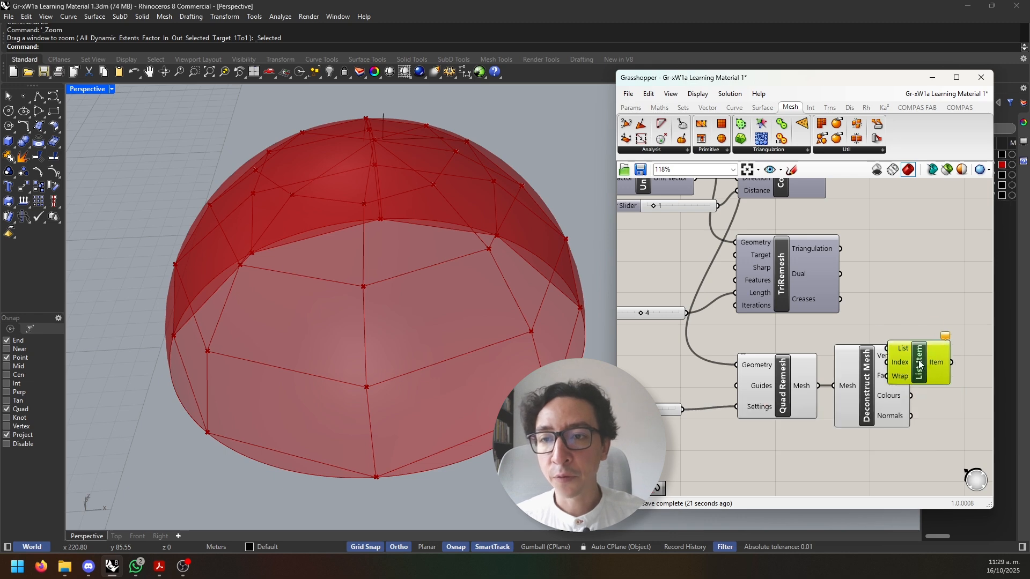
pyautogui.moveTo(919, 364)
pyautogui.mouseDown()
pyautogui.moveTo(959, 358)
pyautogui.moveTo(924, 358)
pyautogui.mouseUp()
pyautogui.moveTo(455, 247); pyautogui.dragTo(359, 212, button='right')
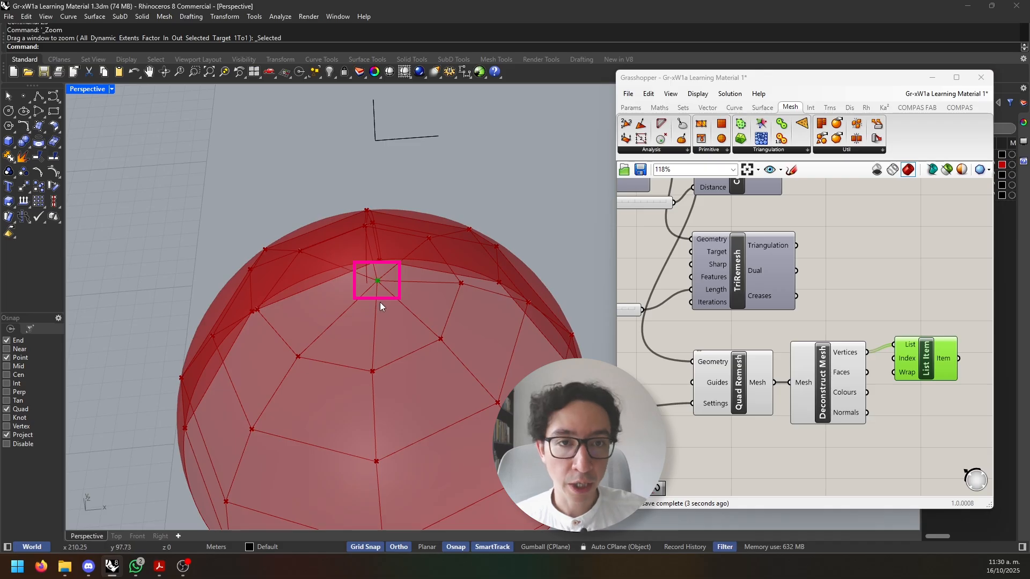
pyautogui.moveTo(887, 369); pyautogui.dragTo(840, 328, button='right')
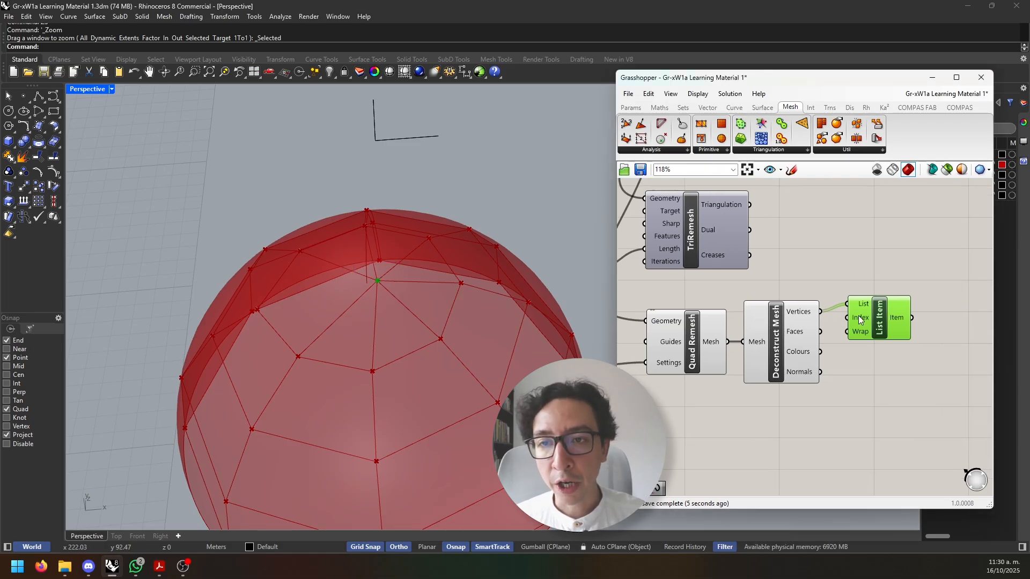
# Set the List Item index to 6 and align the component with Deconstruct Mesh's Vertices output
pyautogui.rightClick(859, 318)
pyautogui.moveTo(893, 422)
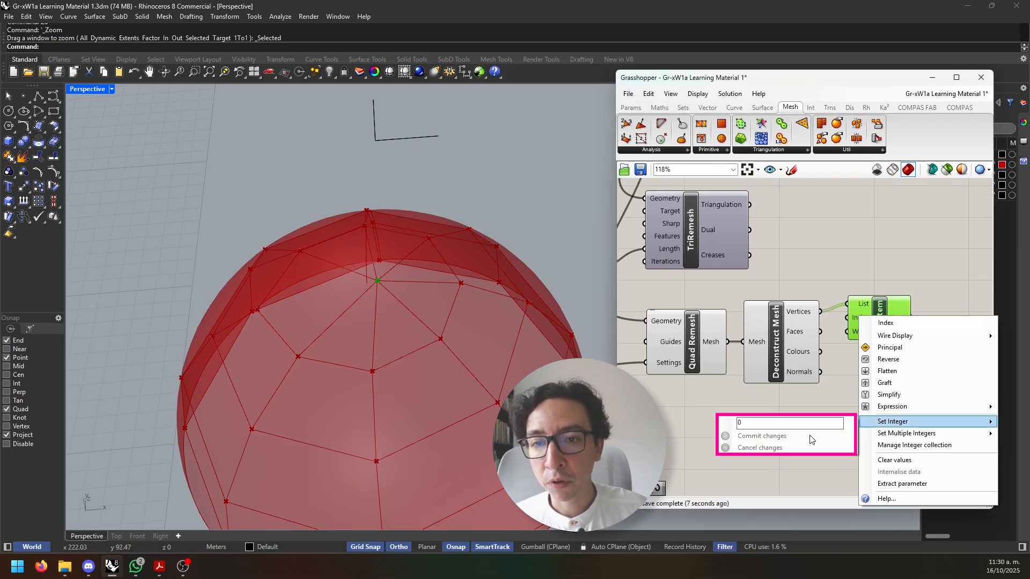
pyautogui.write('6')
pyautogui.click(729, 435)
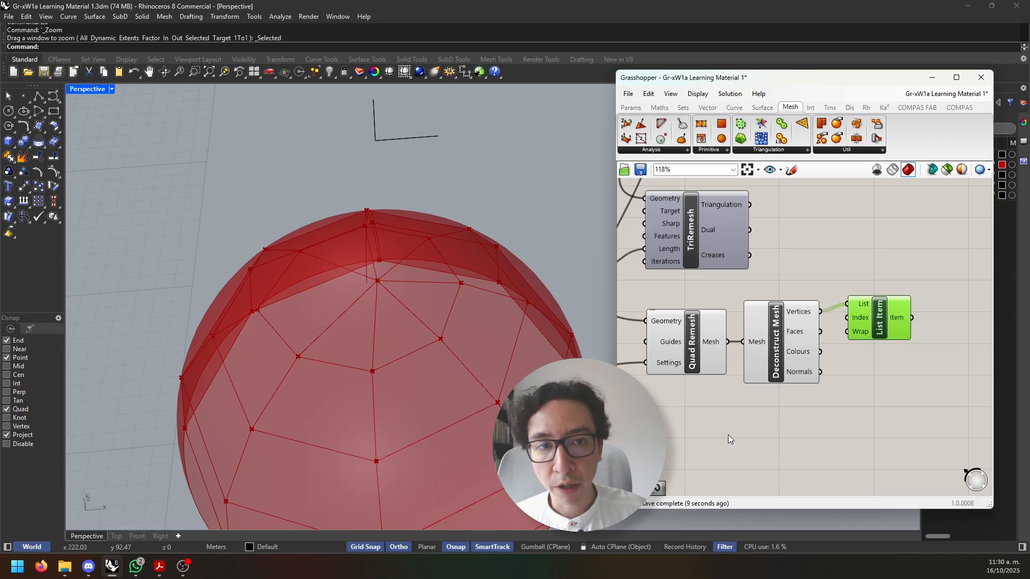
pyautogui.moveTo(881, 318); pyautogui.dragTo(878, 325)
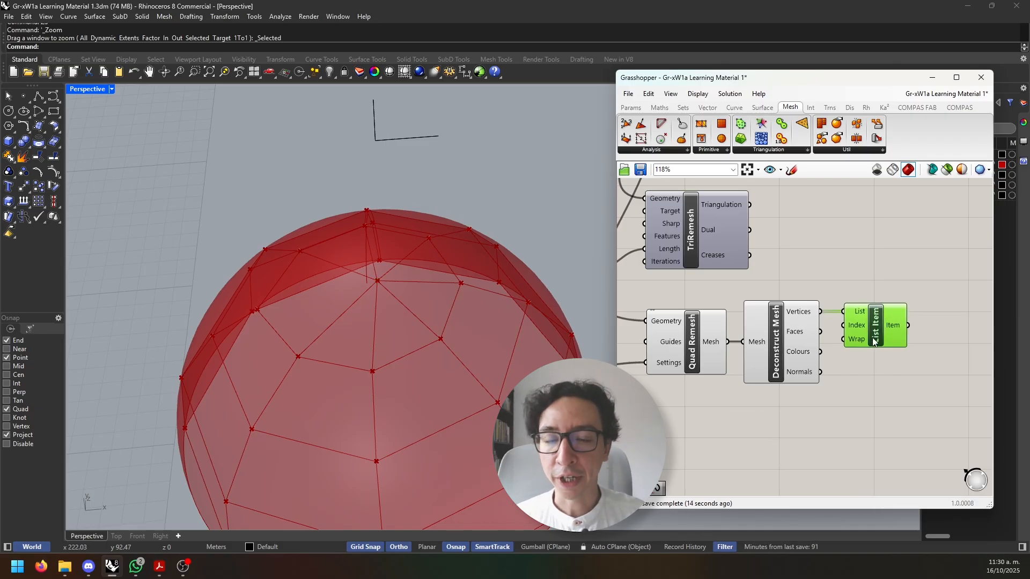
pyautogui.click(683, 108)
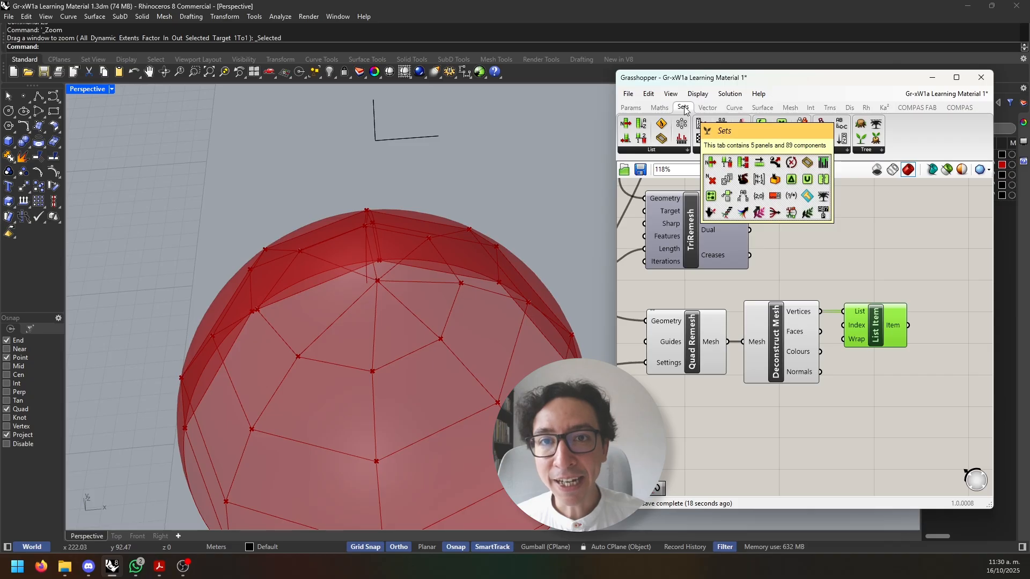
pyautogui.click(662, 150)
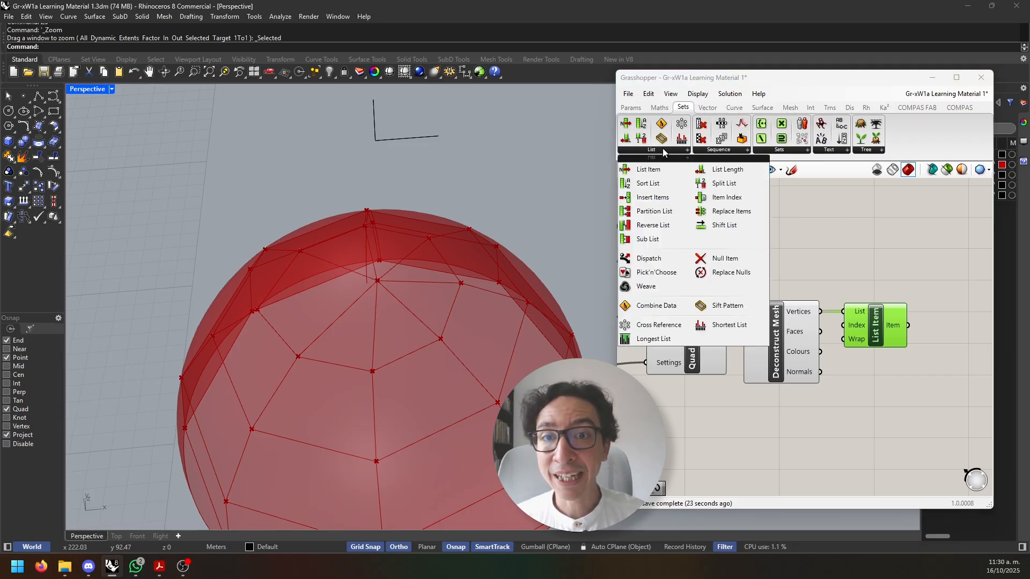
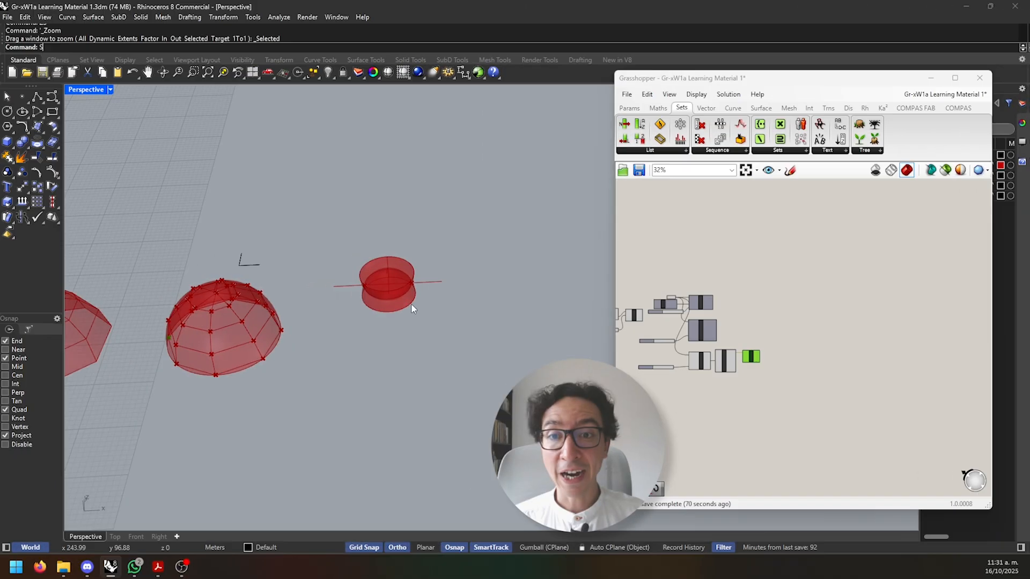
# Show the hidden Rhino objects and frame the two overlapping hemispheres crossed by a line
pyautogui.hotkey('ctrl', 'alt', 'h')
pyautogui.scroll(4, 525, 313)
pyautogui.keyDown('shift'); pyautogui.moveTo(525, 314); pyautogui.dragTo(362, 330, button='right'); pyautogui.keyUp('shift')
pyautogui.scroll(5, 363, 330)
pyautogui.scroll(3, 761, 313)
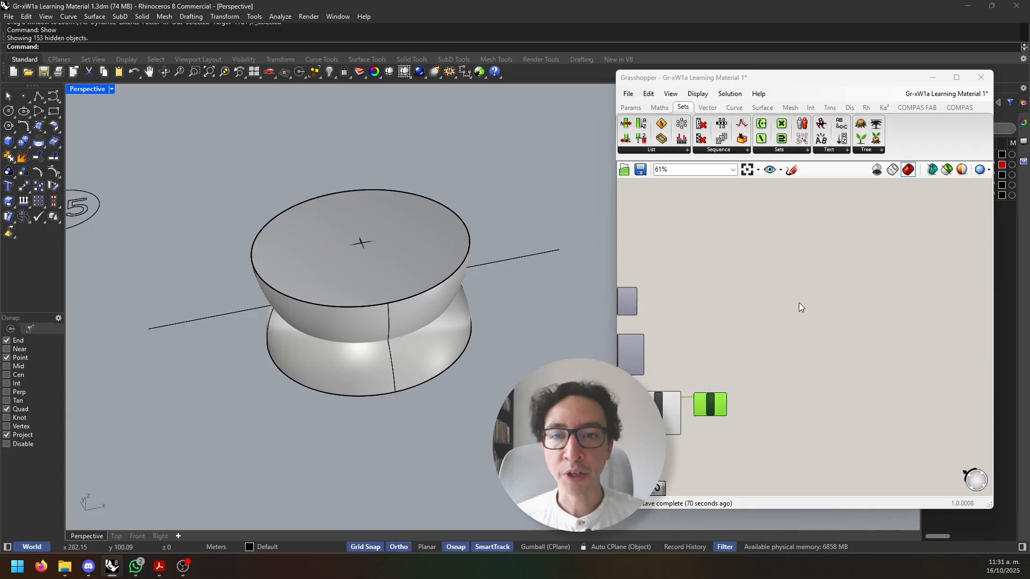
# Place two Brep parameters and a Curve parameter on an empty part of the Grasshopper canvas
pyautogui.doubleClick(824, 331)
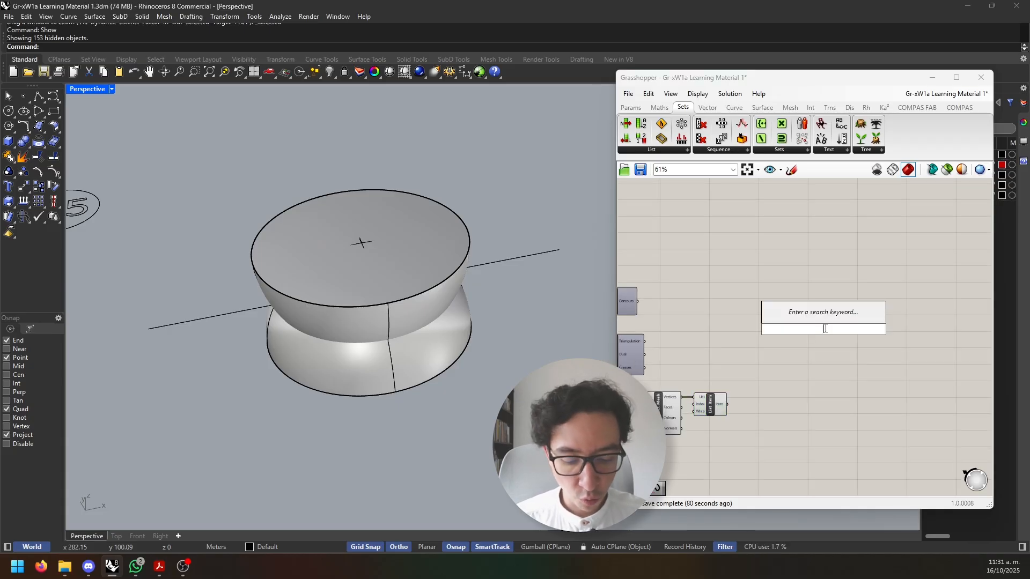
pyautogui.click(638, 109)
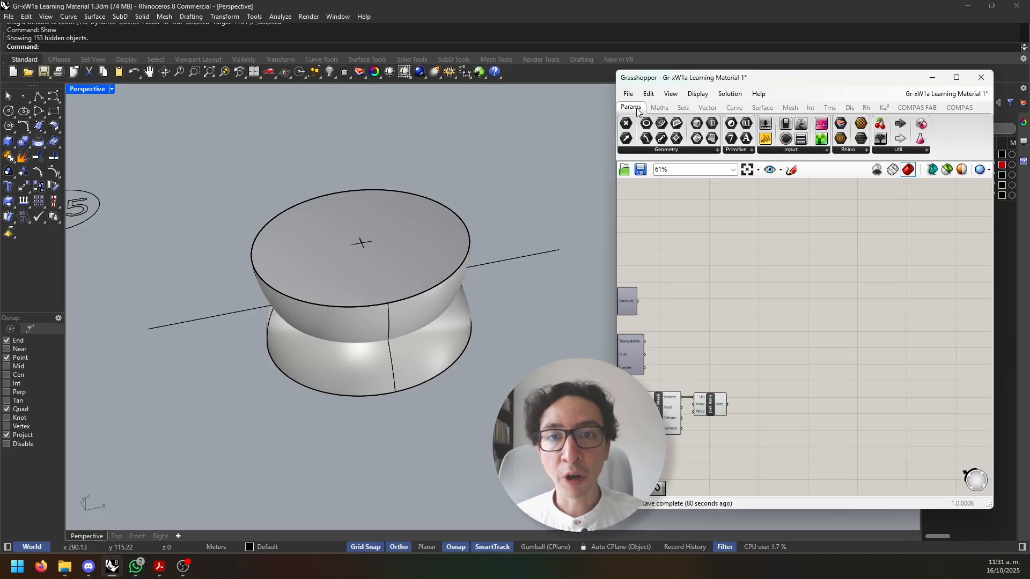
pyautogui.click(653, 156)
pyautogui.click(733, 239)
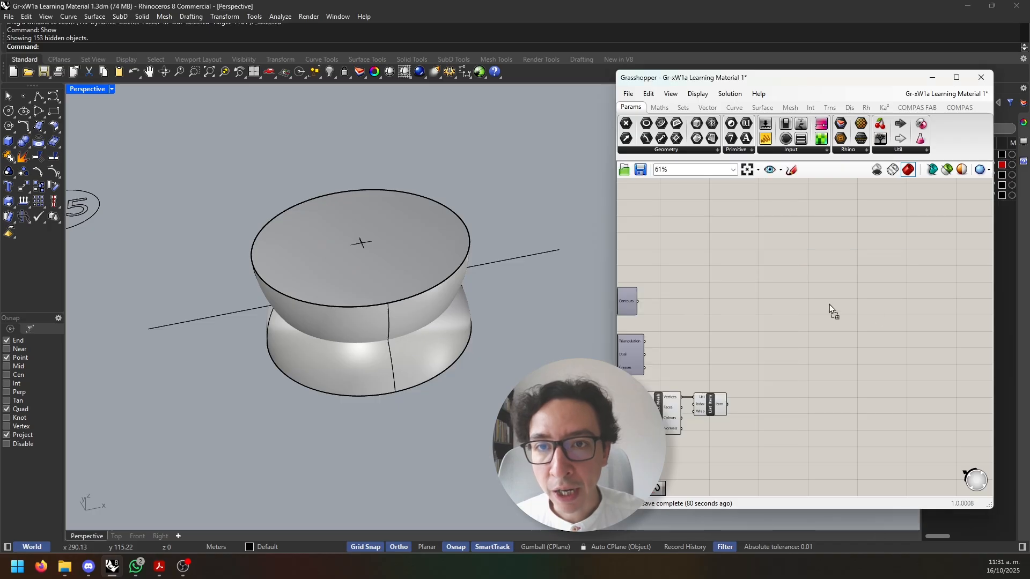
pyautogui.scroll(5, 828, 307)
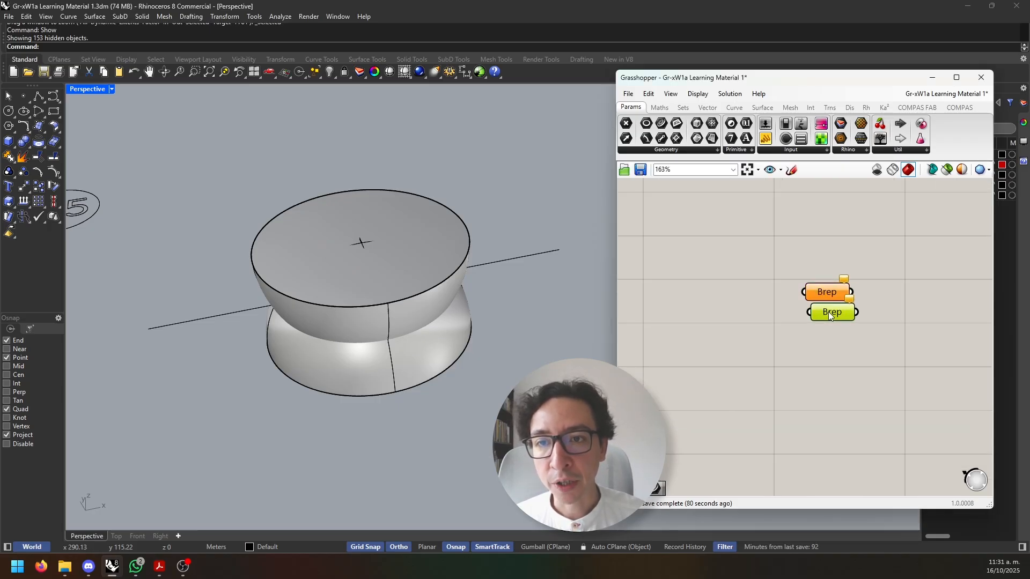
pyautogui.click(693, 155)
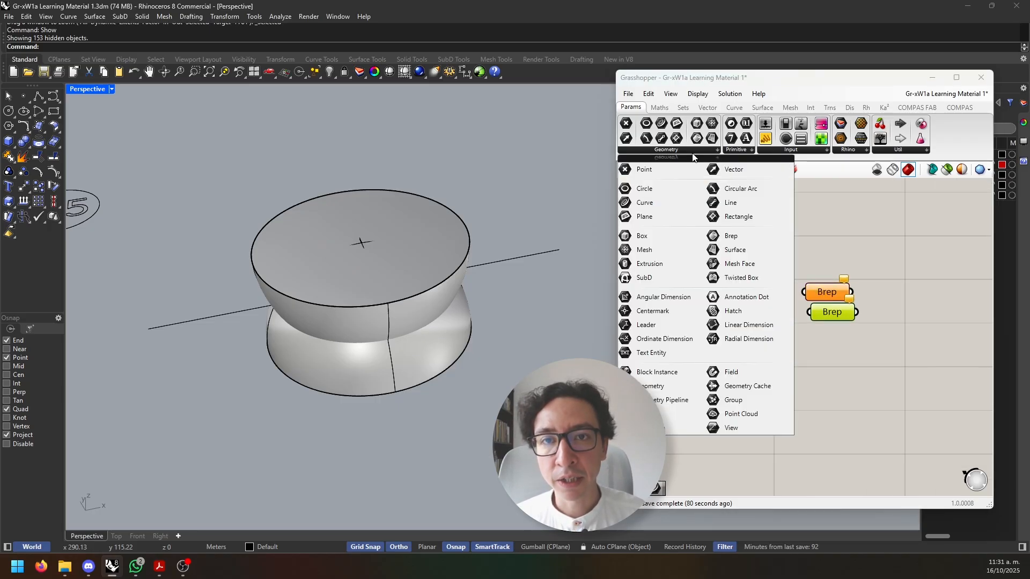
pyautogui.click(647, 203)
# Reference the lower hemisphere in the first Brep, the upper hemisphere in the second Brep, and the crossing line in the Curve parameter
pyautogui.click(418, 273)
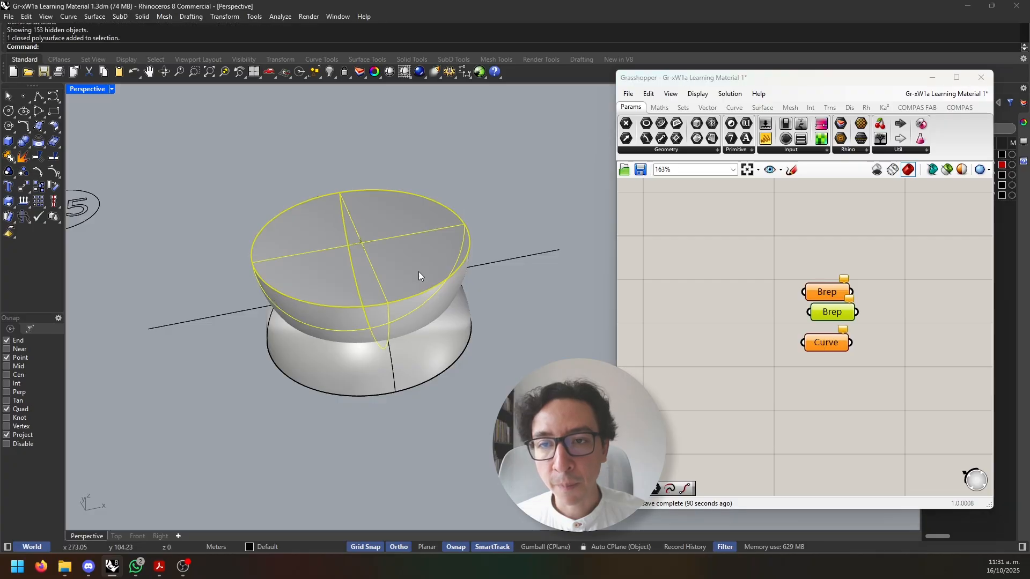
pyautogui.rightClick(823, 290)
pyautogui.click(460, 349)
pyautogui.rightClick(830, 294)
pyautogui.click(863, 433)
pyautogui.click(448, 254)
pyautogui.rightClick(832, 312)
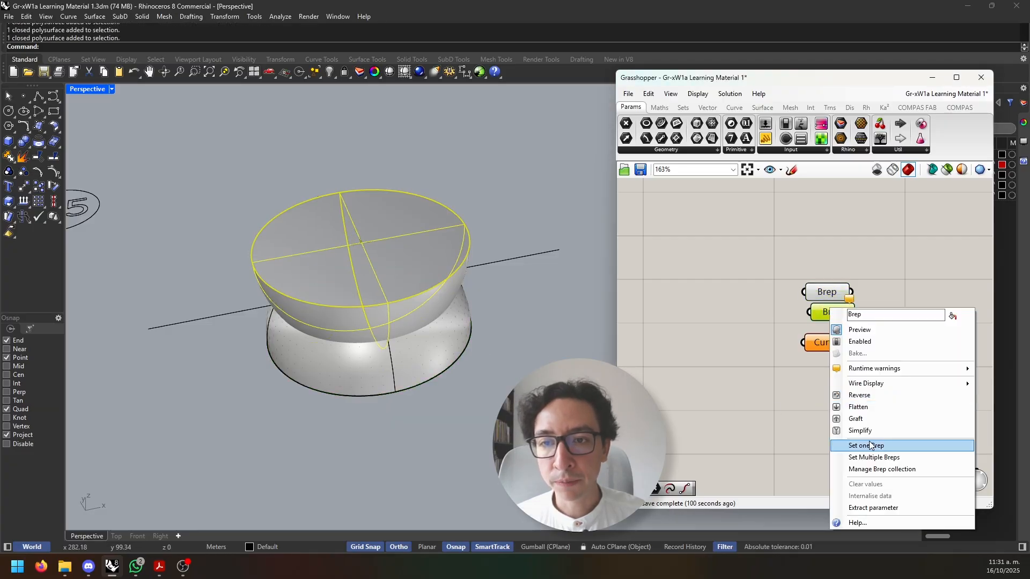
pyautogui.click(871, 445)
pyautogui.click(525, 257)
pyautogui.rightClick(835, 344)
pyautogui.click(870, 468)
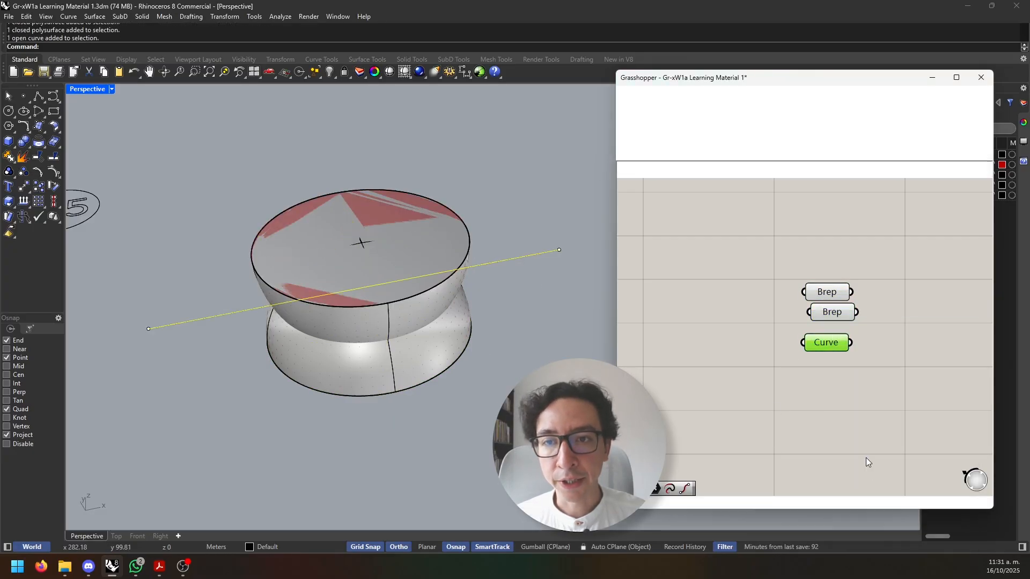
# Place a Brep | Curve intersection component beside the parameters and space out the two Breps and the Curve in a column
pyautogui.scroll(-3, 738, 355)
pyautogui.doubleClick(765, 338)
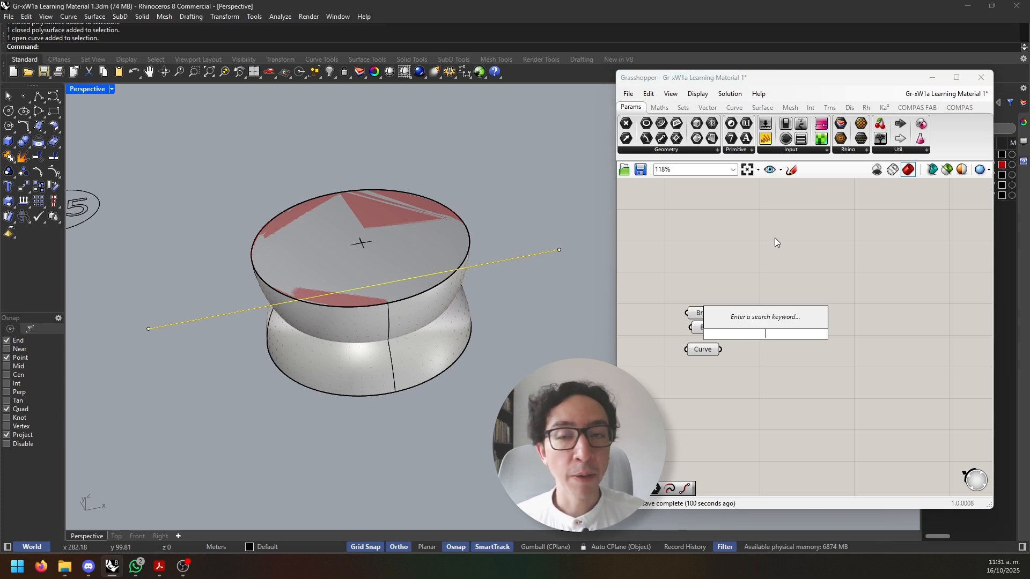
pyautogui.click(811, 107)
pyautogui.click(732, 151)
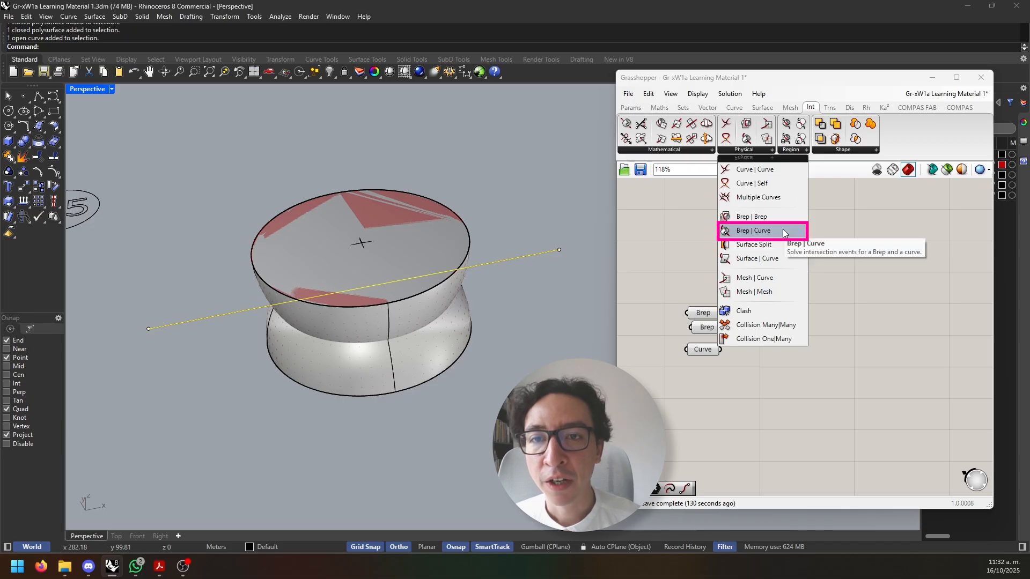
pyautogui.moveTo(754, 232); pyautogui.dragTo(852, 317)
pyautogui.moveTo(709, 316); pyautogui.dragTo(694, 351)
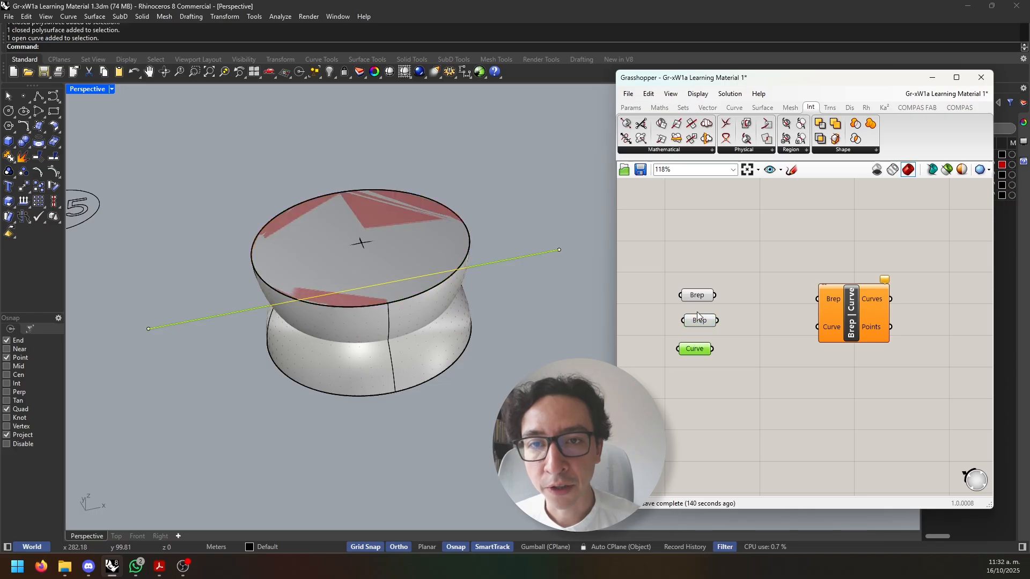
pyautogui.click(704, 297)
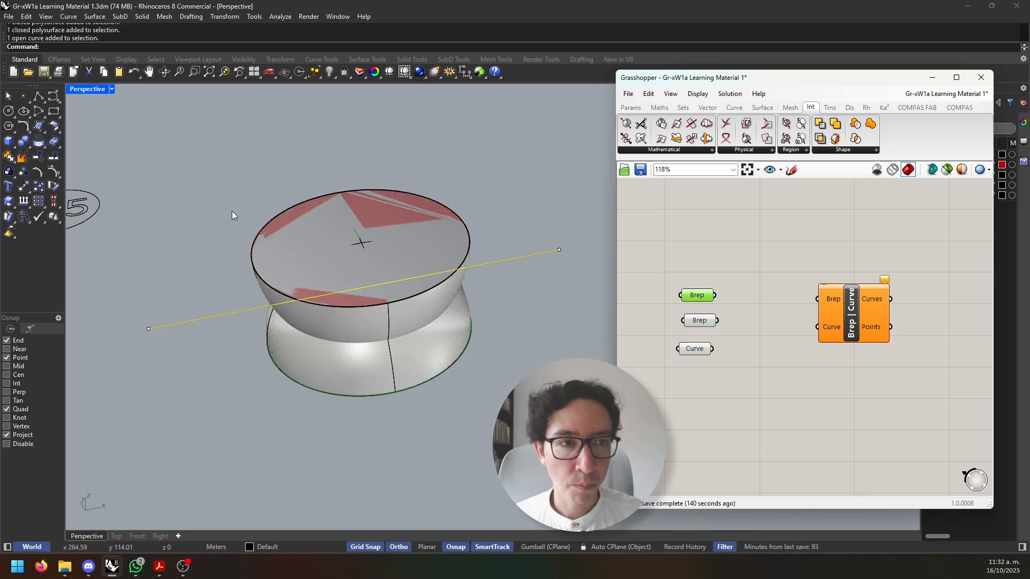
# Isolate the short line below the 1.5 label in Rhino to hide the other objects behind the Grasshopper preview
pyautogui.scroll(-3, 232, 211)
pyautogui.click(111, 237)
pyautogui.write('Isolate')
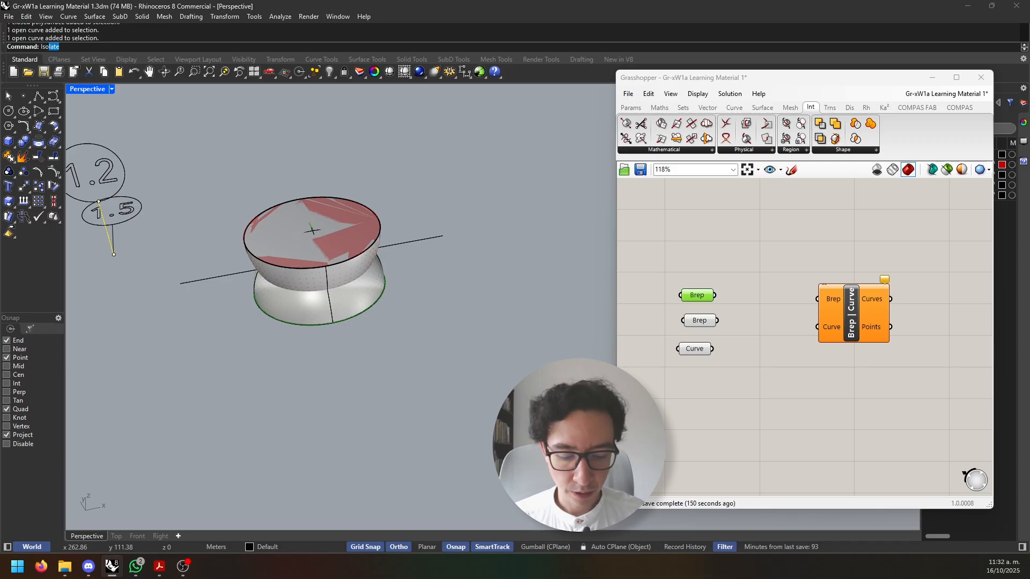
pyautogui.press('Return')
pyautogui.click(238, 323)
pyautogui.scroll(3, 252, 325)
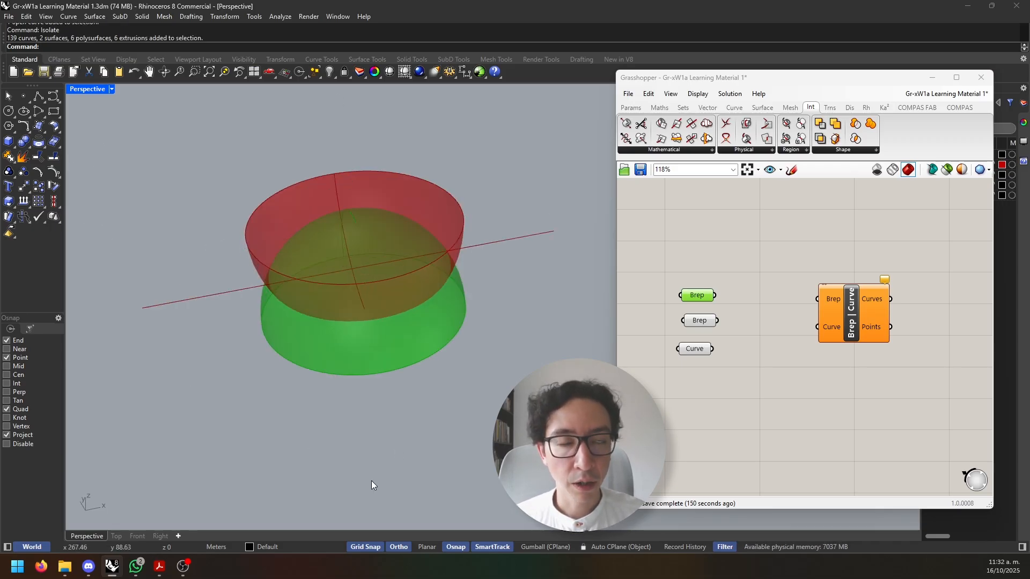
pyautogui.scroll(-2, 349, 454)
pyautogui.click(152, 308)
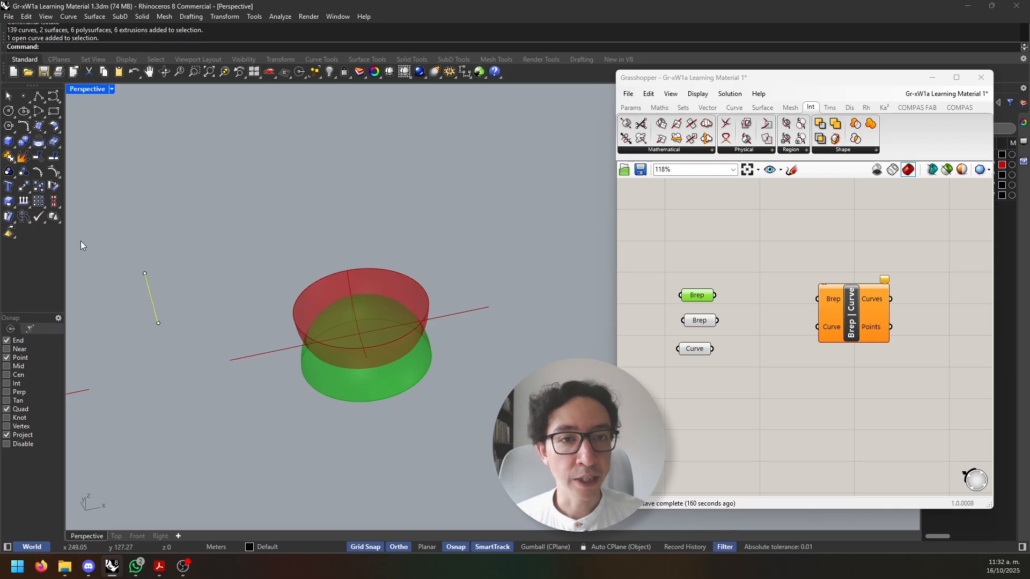
pyautogui.click(310, 453)
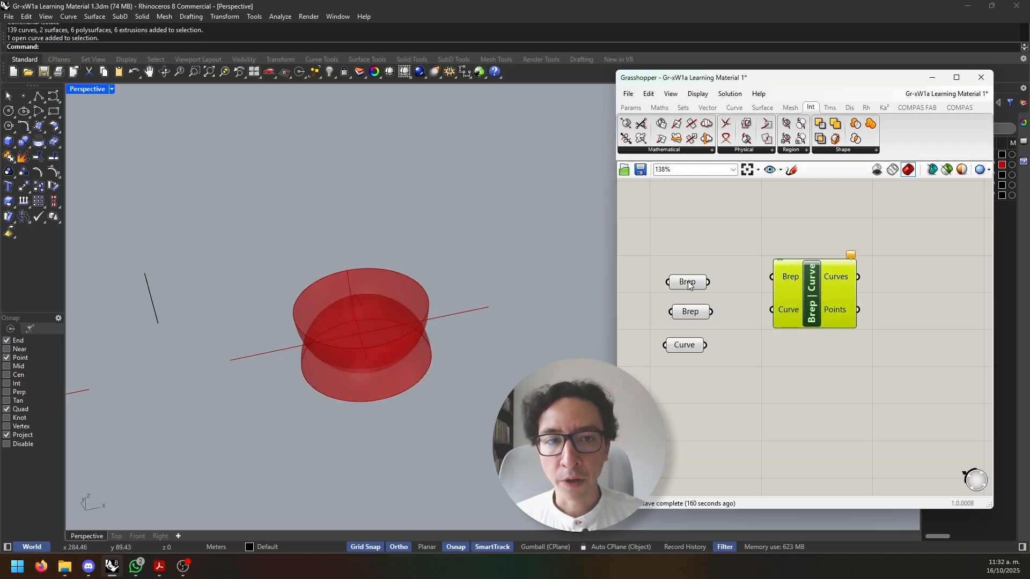
# Connect the first Brep and the Curve to Brep | Curve's matching inputs and examine the intersection points on the hemisphere
pyautogui.click(689, 283)
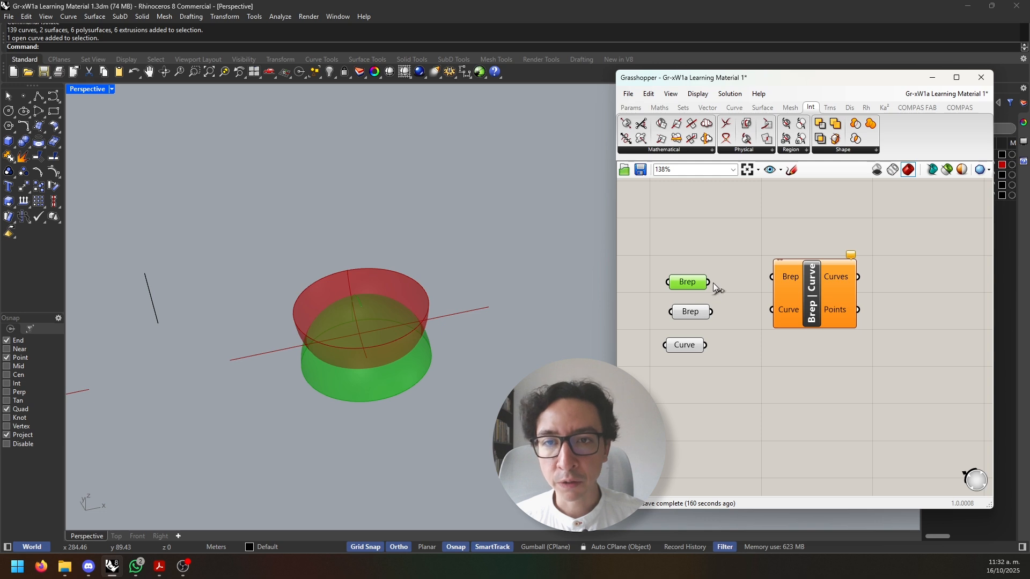
pyautogui.moveTo(713, 283); pyautogui.dragTo(763, 287)
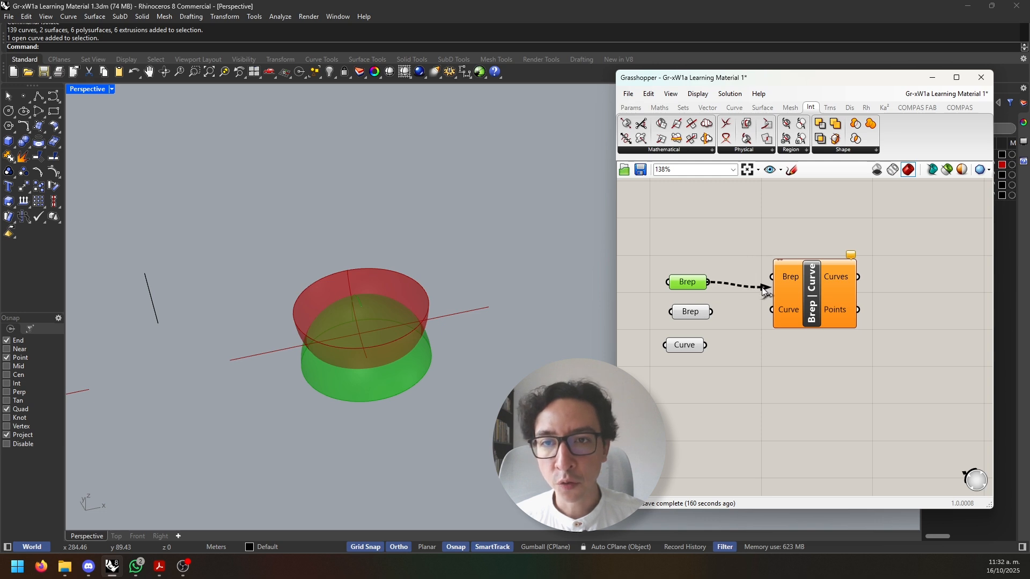
pyautogui.click(686, 345)
pyautogui.moveTo(706, 348); pyautogui.dragTo(773, 310)
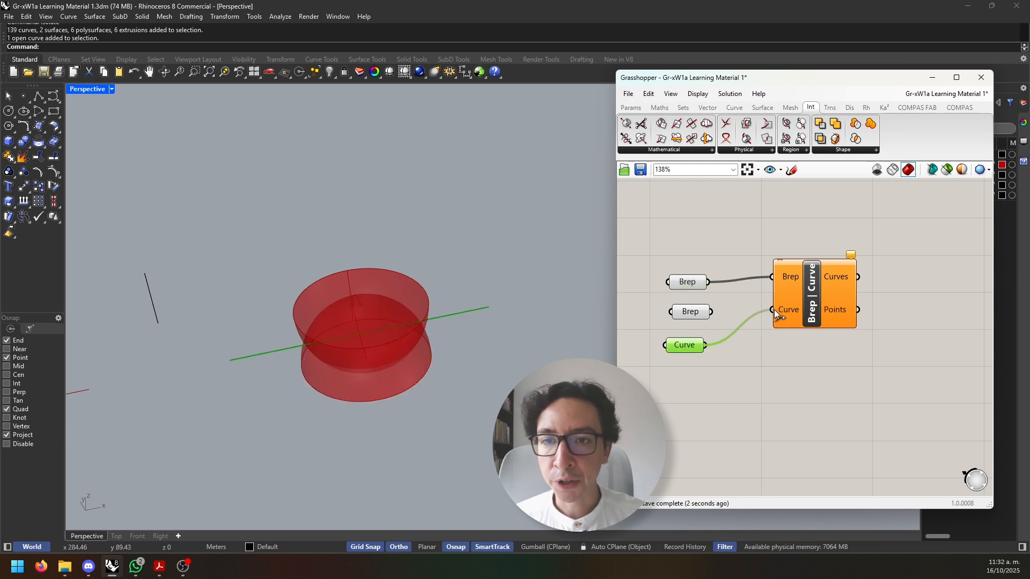
pyautogui.click(829, 300)
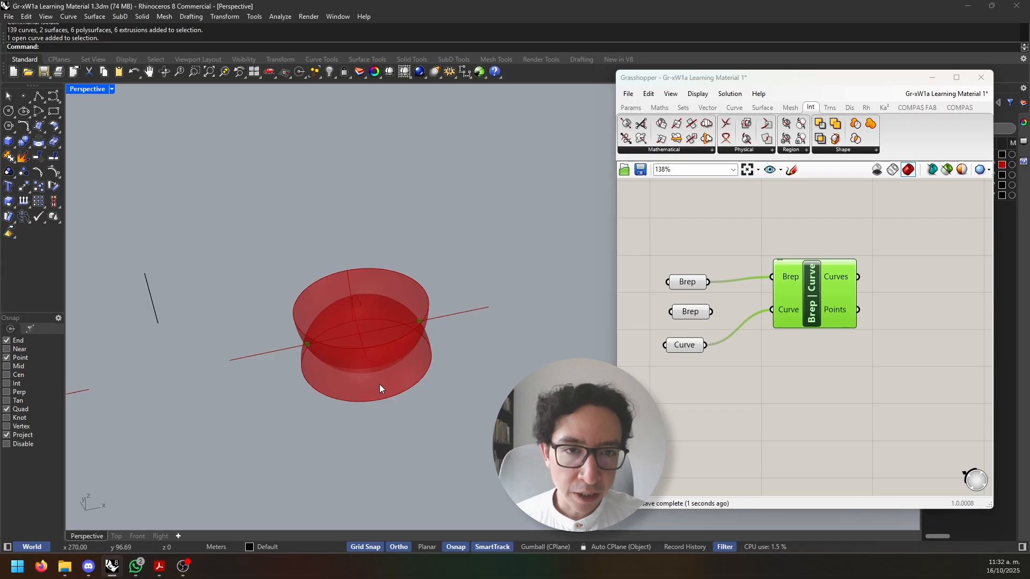
pyautogui.moveTo(380, 386); pyautogui.dragTo(372, 413, button='right')
pyautogui.scroll(5, 328, 384)
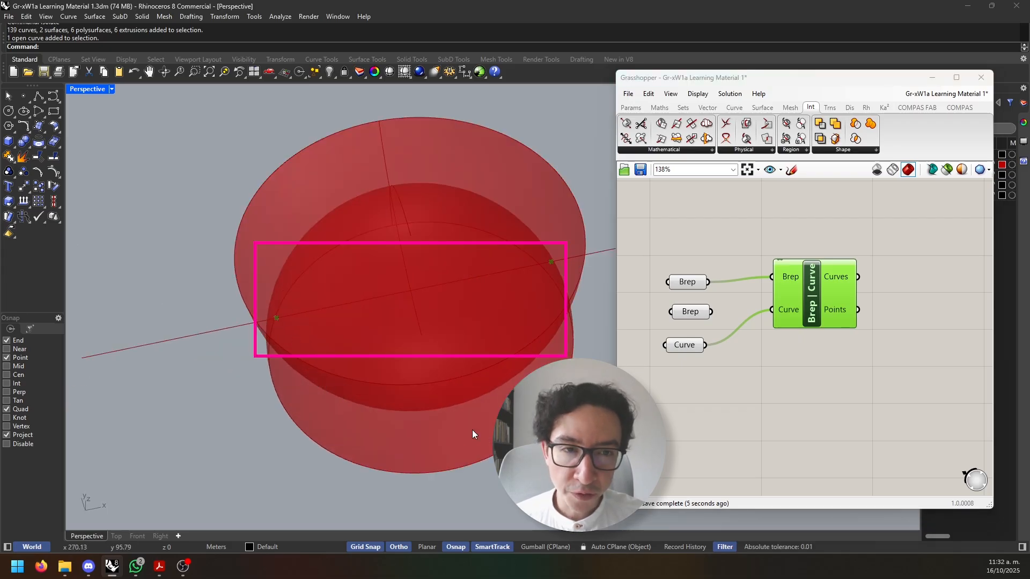
pyautogui.scroll(-4, 311, 327)
# Place a Brep | Brep intersection component below Brep | Curve
pyautogui.moveTo(777, 419); pyautogui.dragTo(797, 384, button='right')
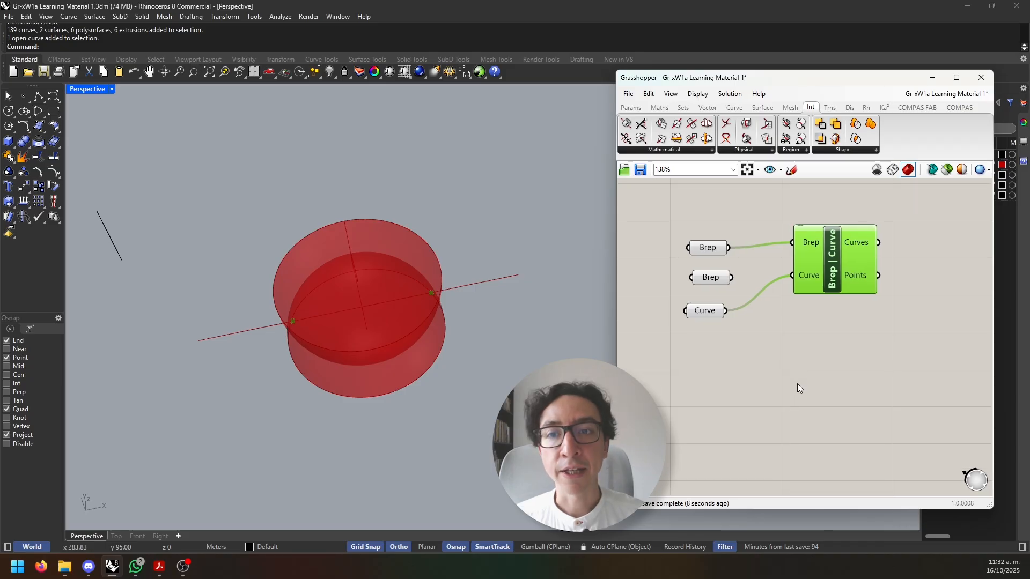
pyautogui.doubleClick(809, 384)
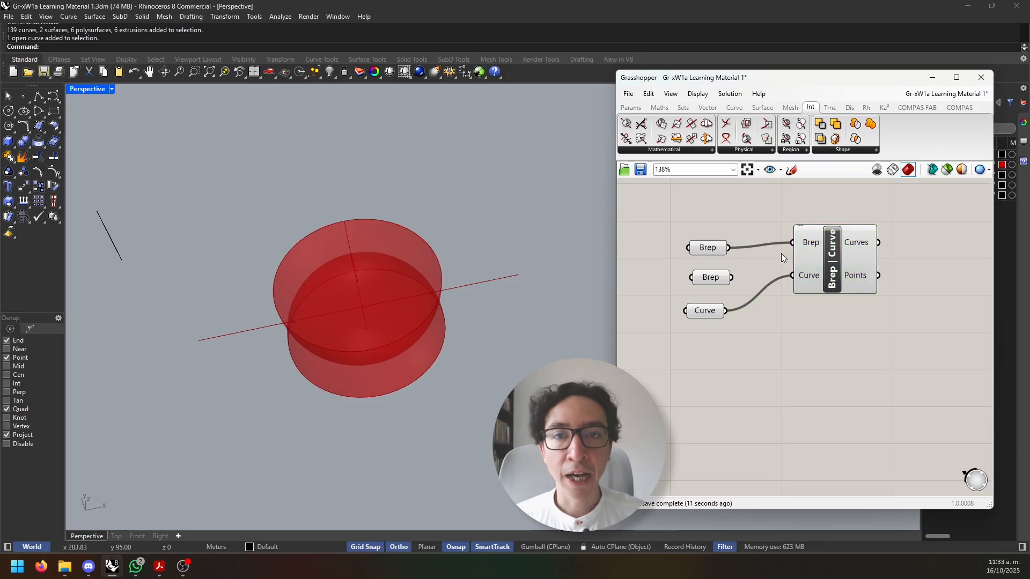
pyautogui.click(770, 150)
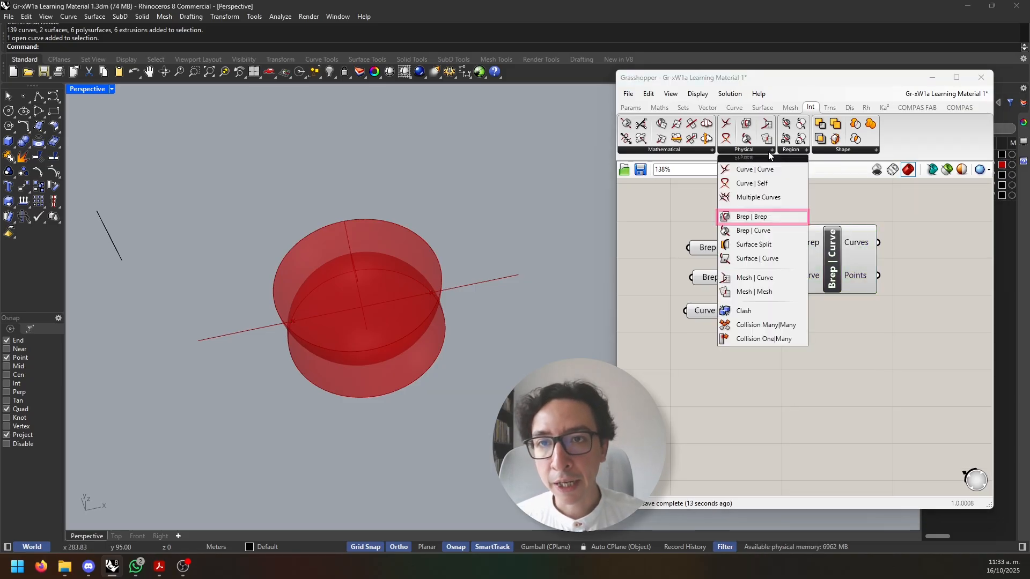
pyautogui.click(761, 216)
pyautogui.click(826, 375)
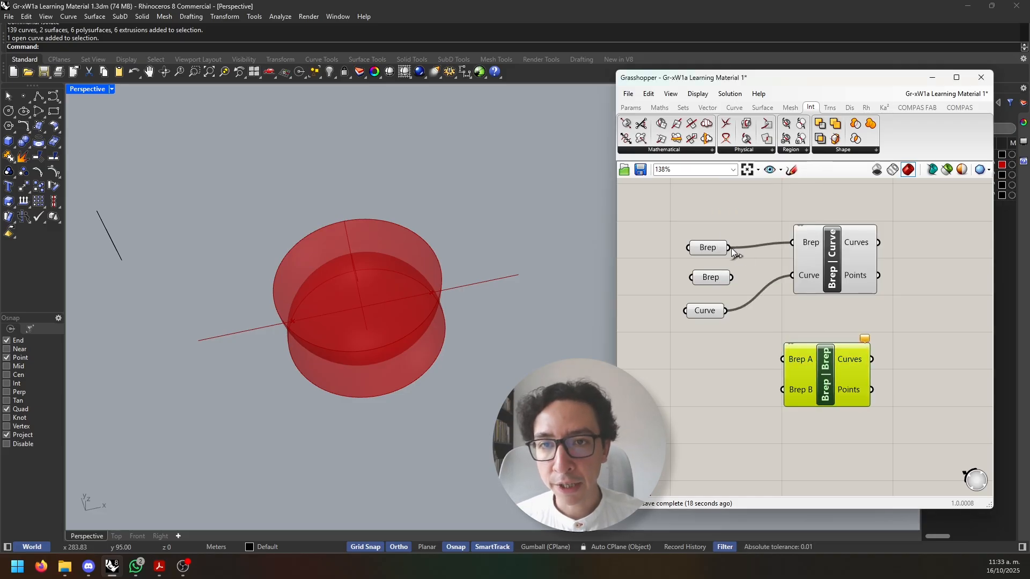
# Connect the first Brep to Brep A and the second Brep to Brep B, and examine the intersection curve between the hemispheres
pyautogui.moveTo(730, 247); pyautogui.dragTo(783, 359)
pyautogui.click(708, 278)
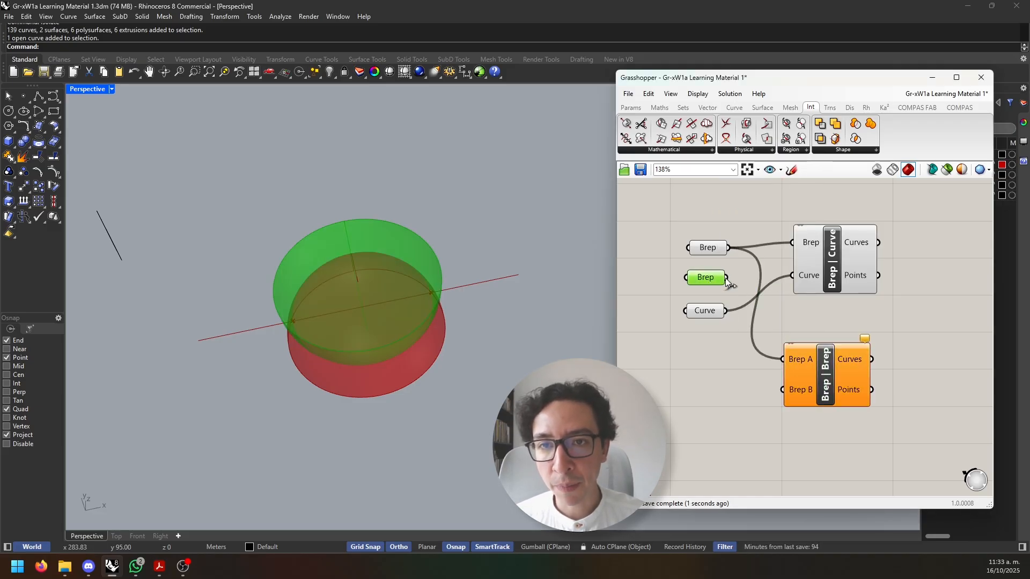
pyautogui.moveTo(728, 277); pyautogui.dragTo(783, 390)
pyautogui.click(816, 435)
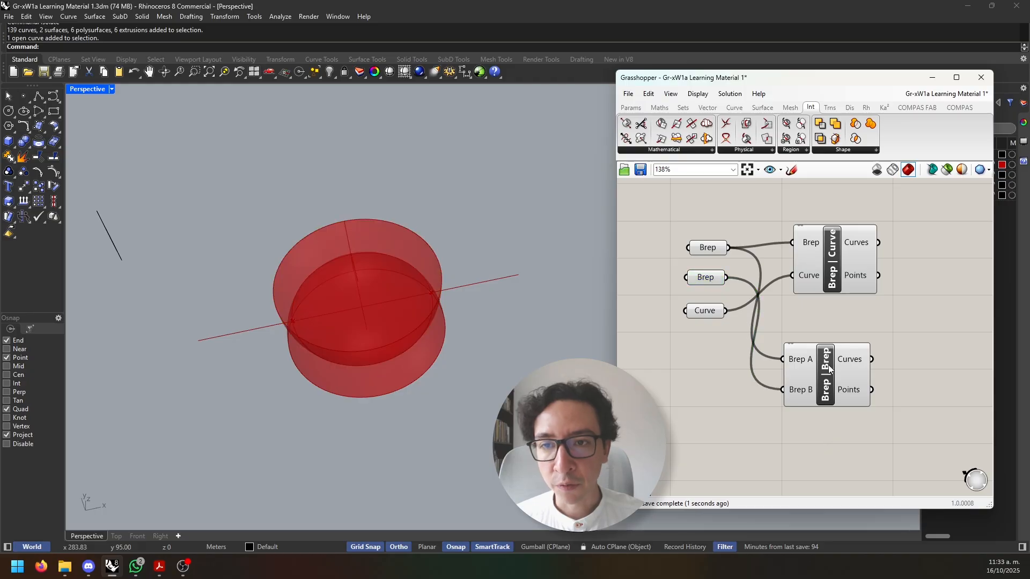
pyautogui.click(844, 362)
pyautogui.moveTo(423, 333); pyautogui.dragTo(422, 273, button='right')
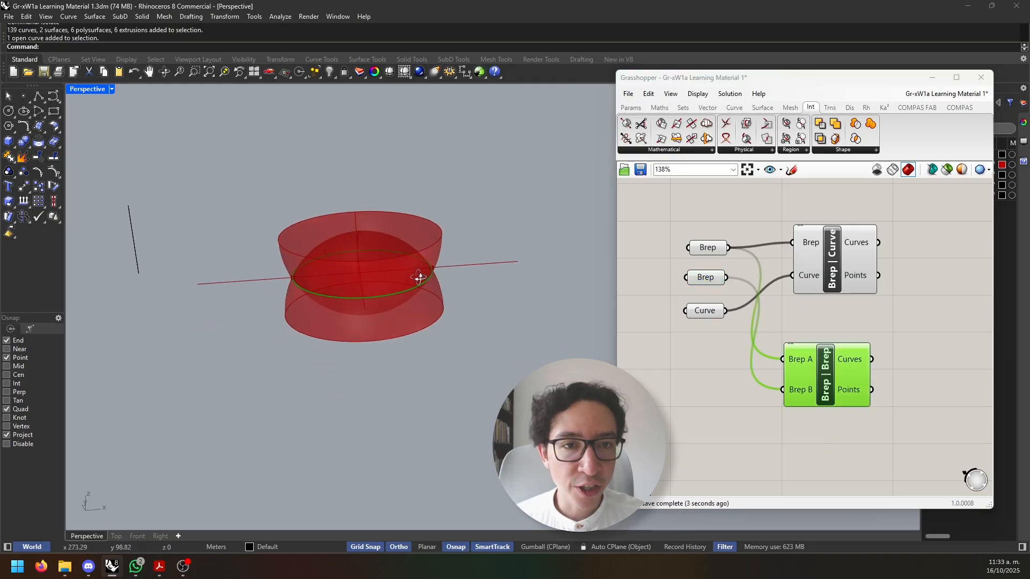
# Inspect the circular Brep | Brep intersection curve up close in the Rhino viewport, then clear the component selection
pyautogui.scroll(4, 422, 274)
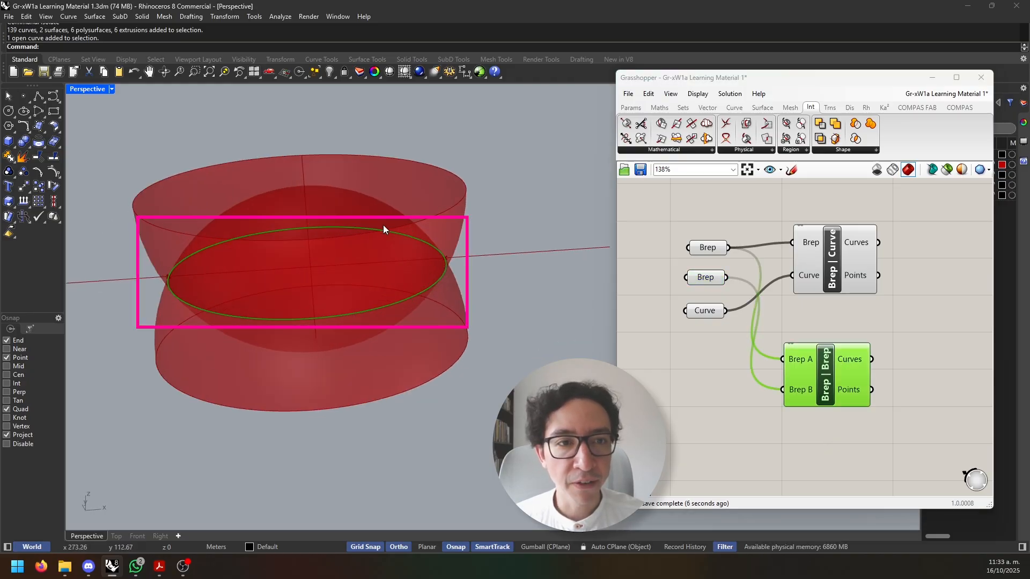
pyautogui.moveTo(751, 279); pyautogui.dragTo(726, 257, button='right')
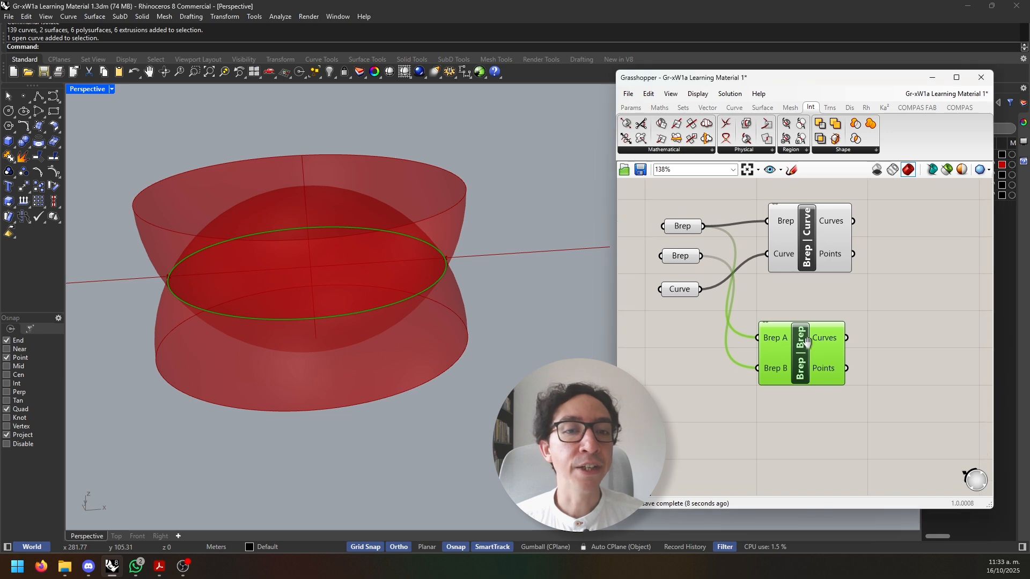
pyautogui.click(795, 423)
# Place a Trim with Brep component below the Brep | Brep component
pyautogui.scroll(-3, 795, 423)
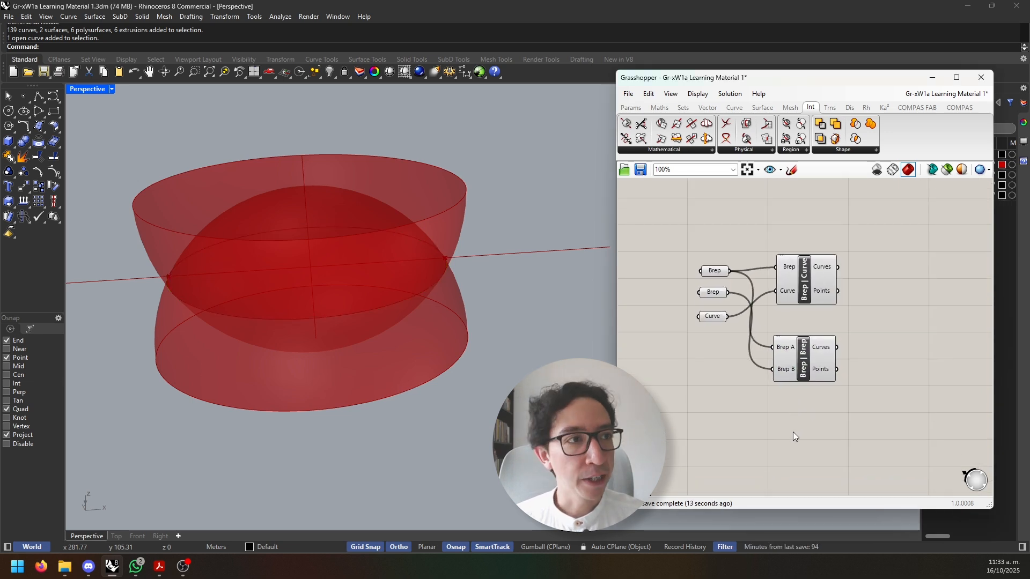
pyautogui.click(806, 151)
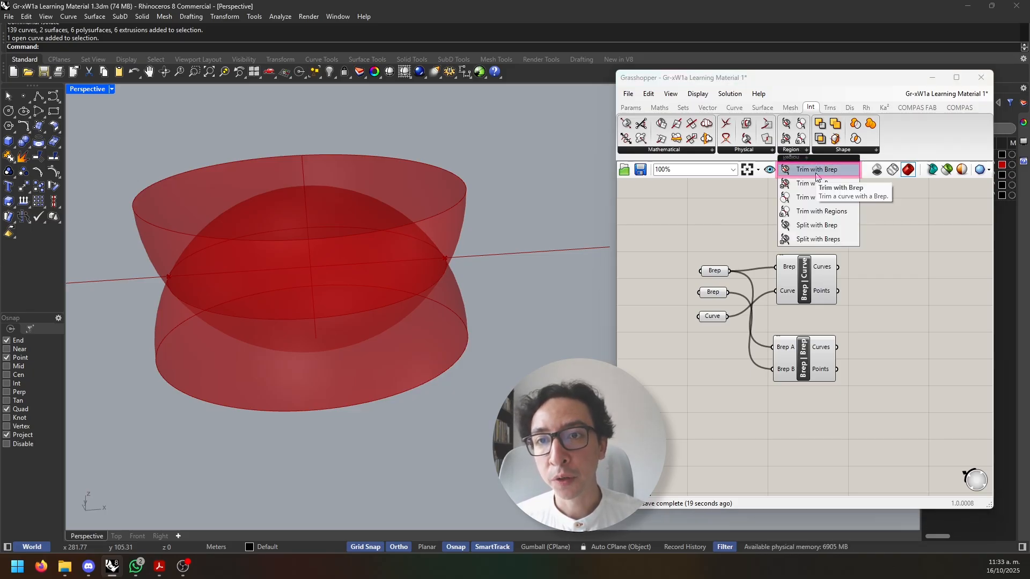
pyautogui.moveTo(799, 170); pyautogui.dragTo(811, 454)
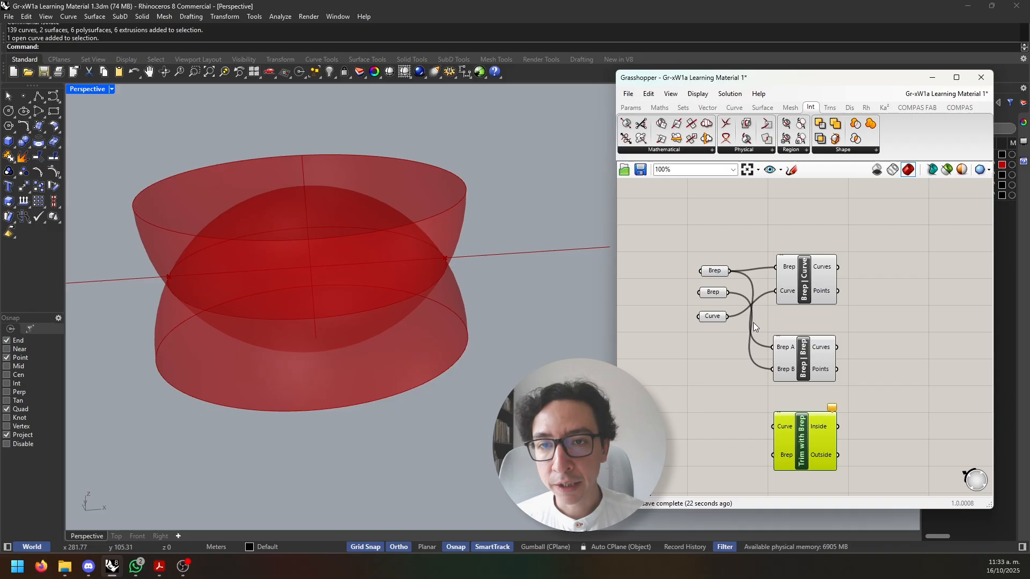
# Connect the first Brep and the Curve to Trim with Brep's matching inputs and examine the trimmed line in the viewport
pyautogui.click(713, 294)
pyautogui.click(715, 272)
pyautogui.moveTo(729, 271); pyautogui.dragTo(772, 456)
pyautogui.click(714, 318)
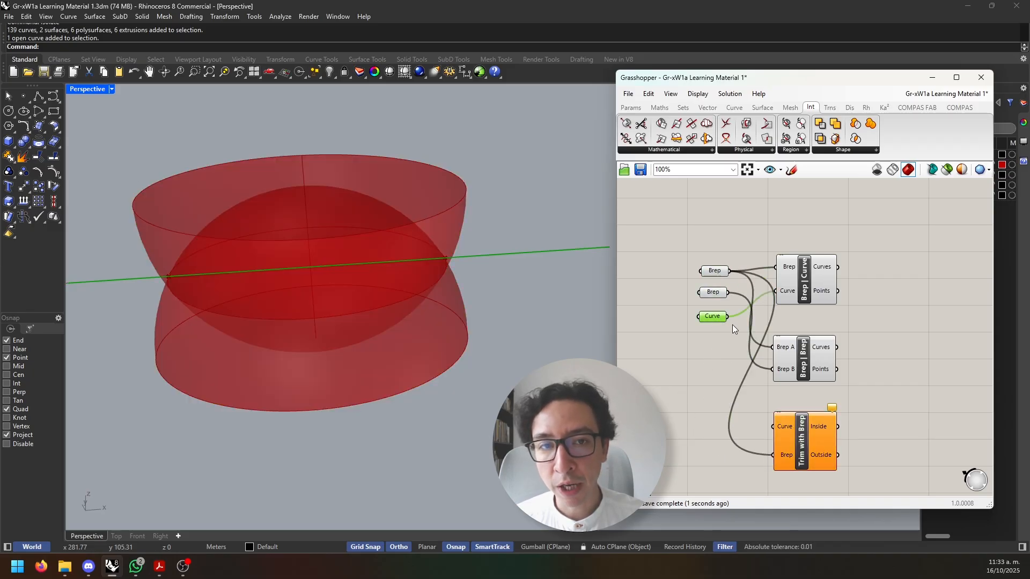
pyautogui.moveTo(728, 317); pyautogui.dragTo(780, 429)
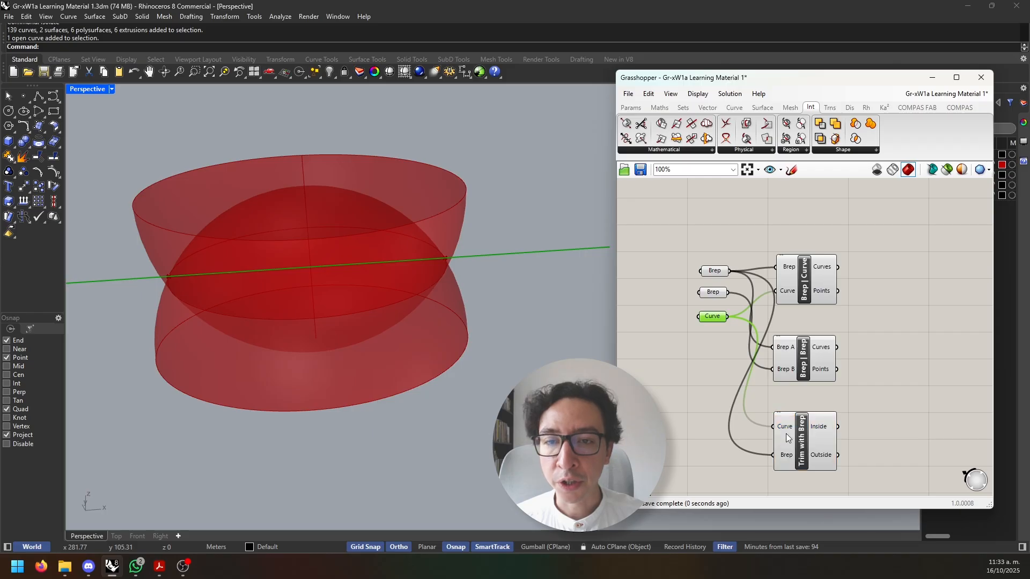
pyautogui.click(801, 438)
pyautogui.scroll(-3, 439, 364)
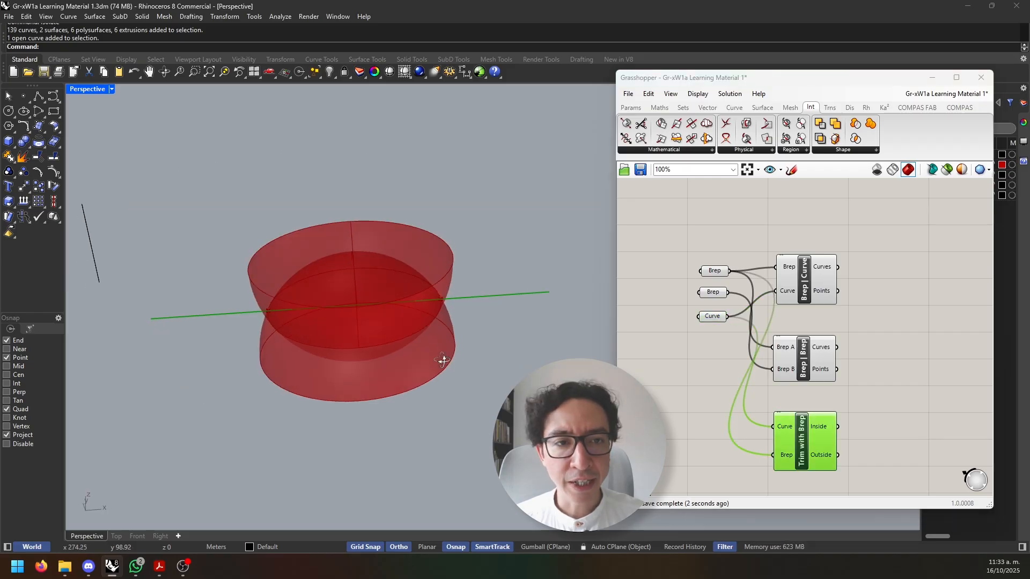
pyautogui.scroll(4, 803, 419)
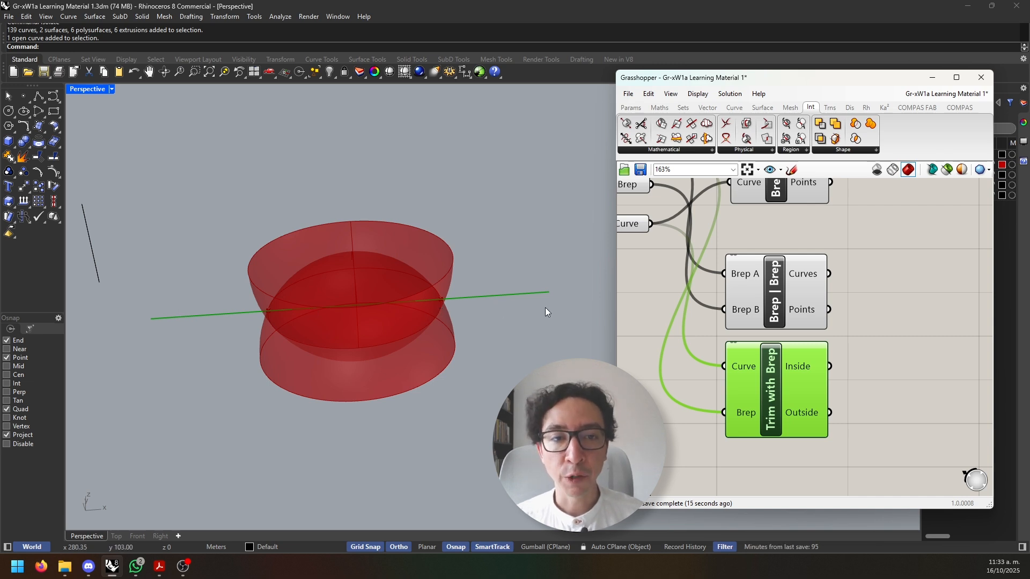
pyautogui.doubleClick(855, 338)
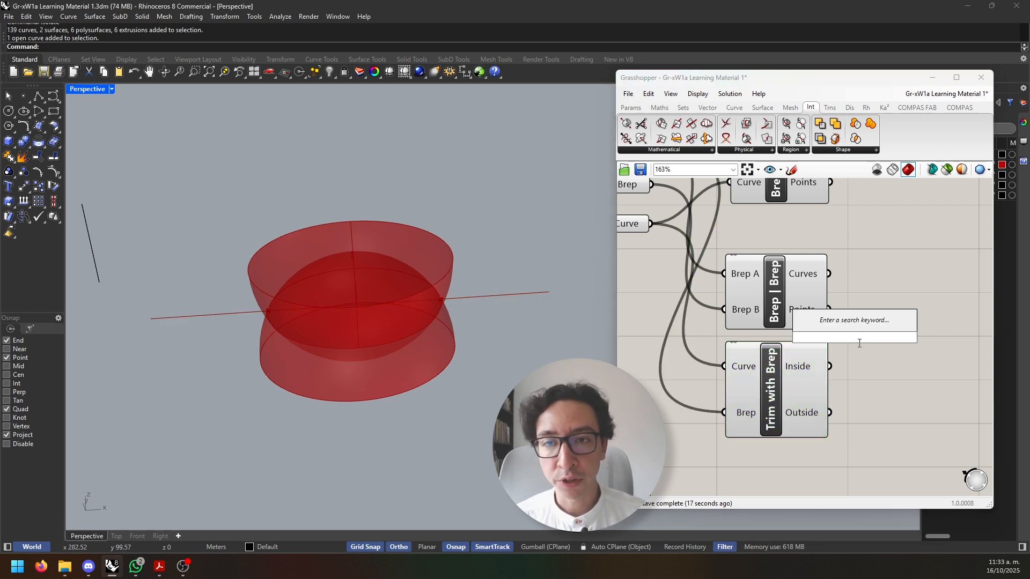
pyautogui.write('line')
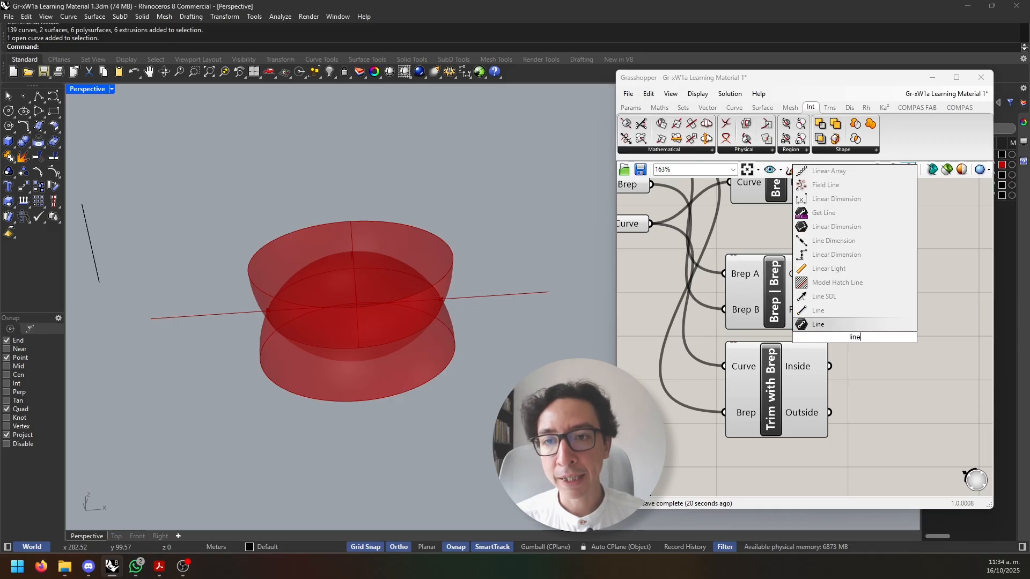
pyautogui.press('Escape')
# Place a Line parameter beside Trim with Brep and connect the Inside output to it
pyautogui.click(631, 107)
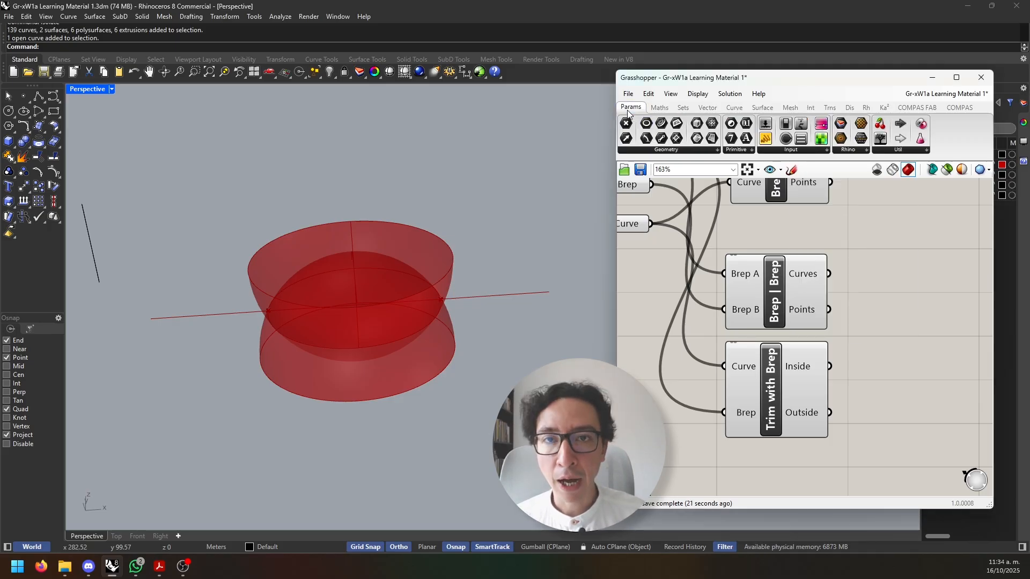
pyautogui.click(665, 150)
pyautogui.click(731, 202)
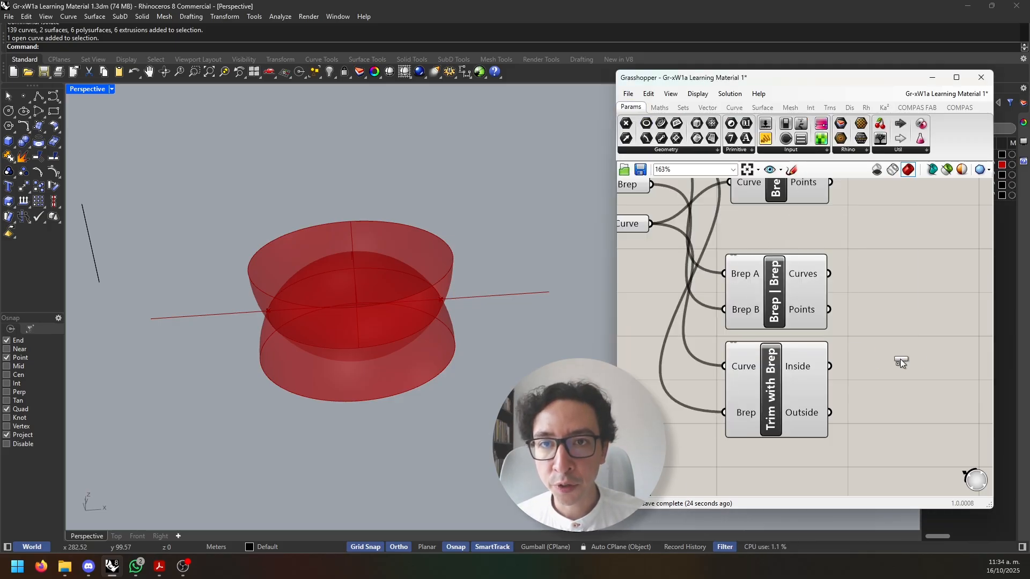
pyautogui.click(901, 359)
pyautogui.moveTo(832, 368); pyautogui.dragTo(865, 363)
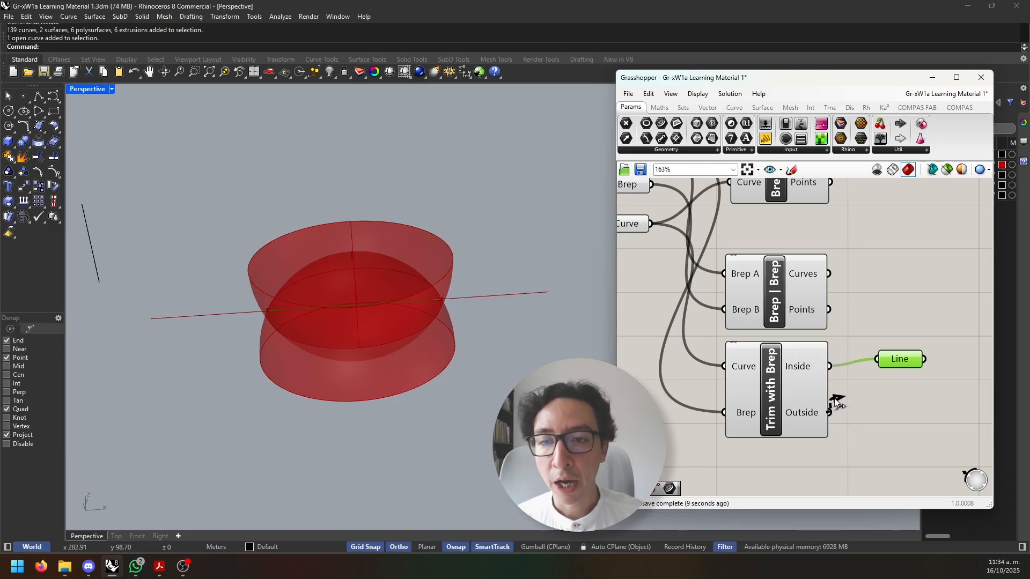
# Duplicate the Line parameter so the lower one receives Trim with Brep's Outside output and the upper one its Inside output
pyautogui.moveTo(831, 414); pyautogui.dragTo(874, 364)
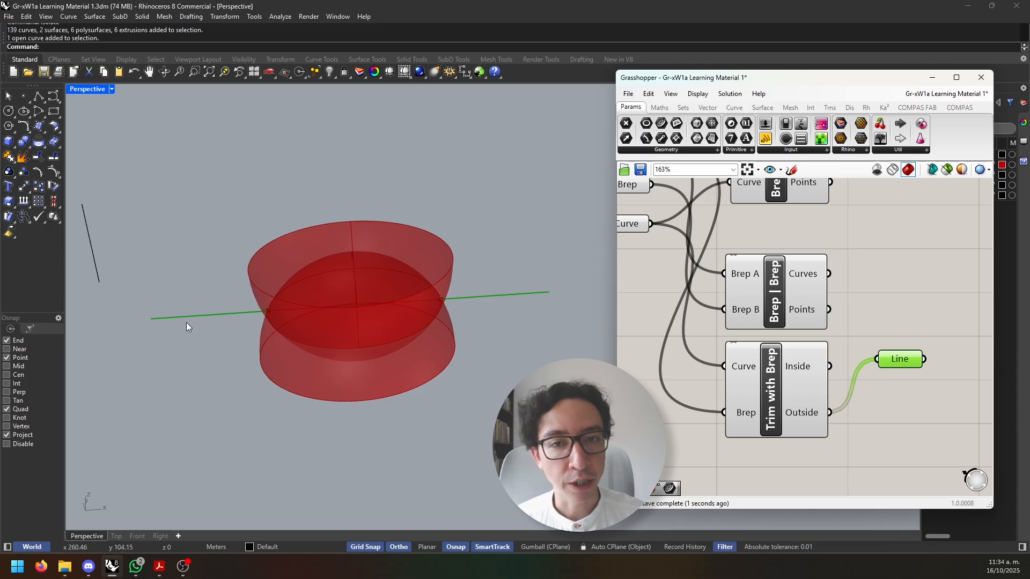
pyautogui.moveTo(893, 360)
pyautogui.mouseDown()
pyautogui.moveTo(900, 417)
pyautogui.moveTo(904, 371)
pyautogui.mouseUp()
pyautogui.click(882, 464)
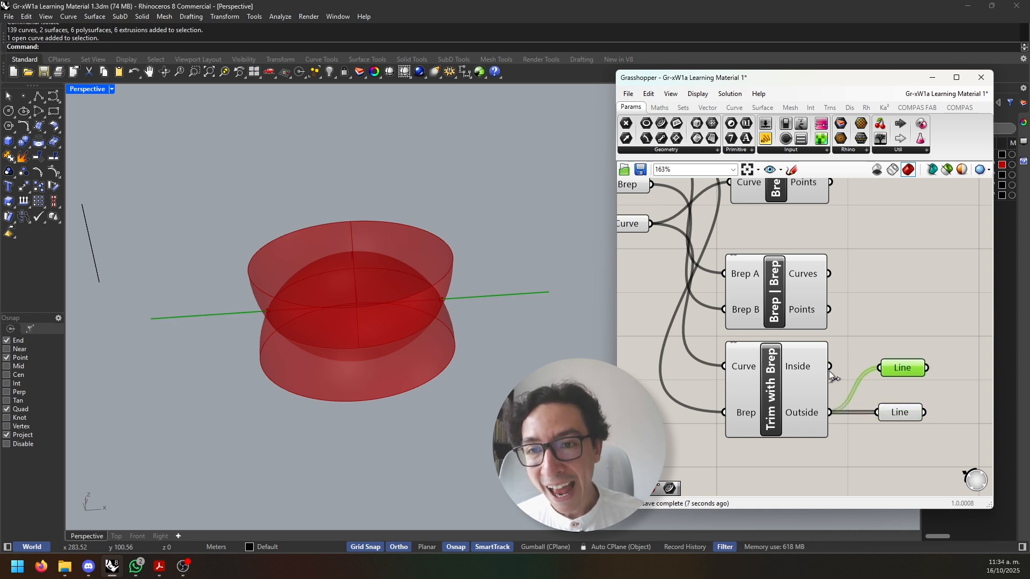
pyautogui.moveTo(829, 367); pyautogui.dragTo(899, 368)
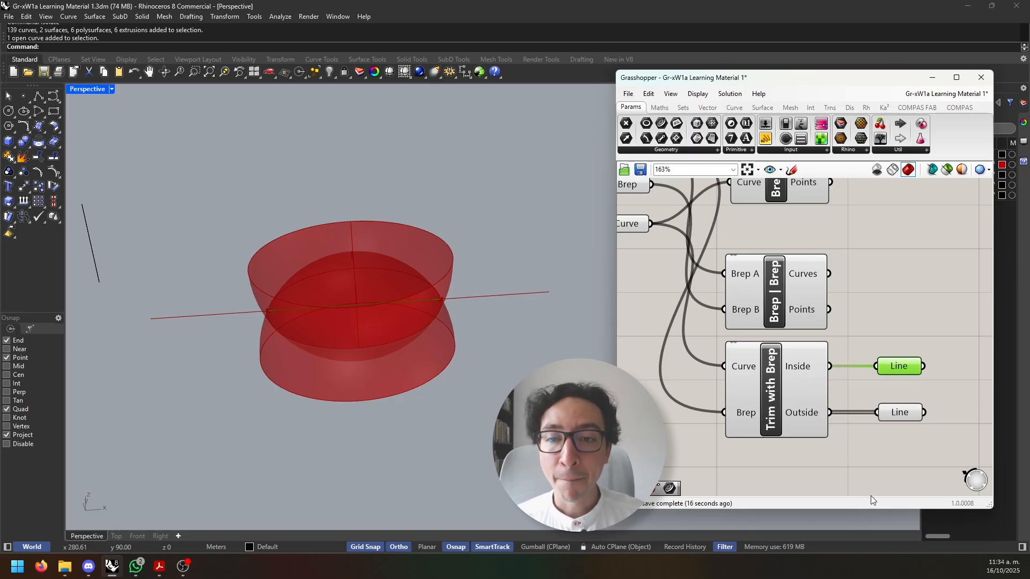
# Compare the segments outside and inside the hemisphere by selecting the lower and upper Line parameters in turn
pyautogui.click(896, 414)
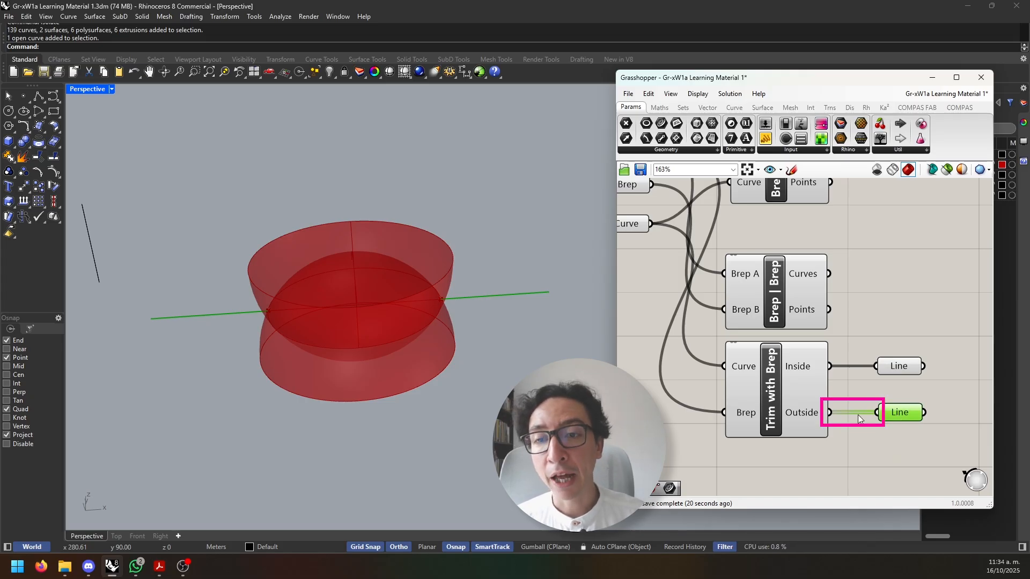
pyautogui.moveTo(808, 413)
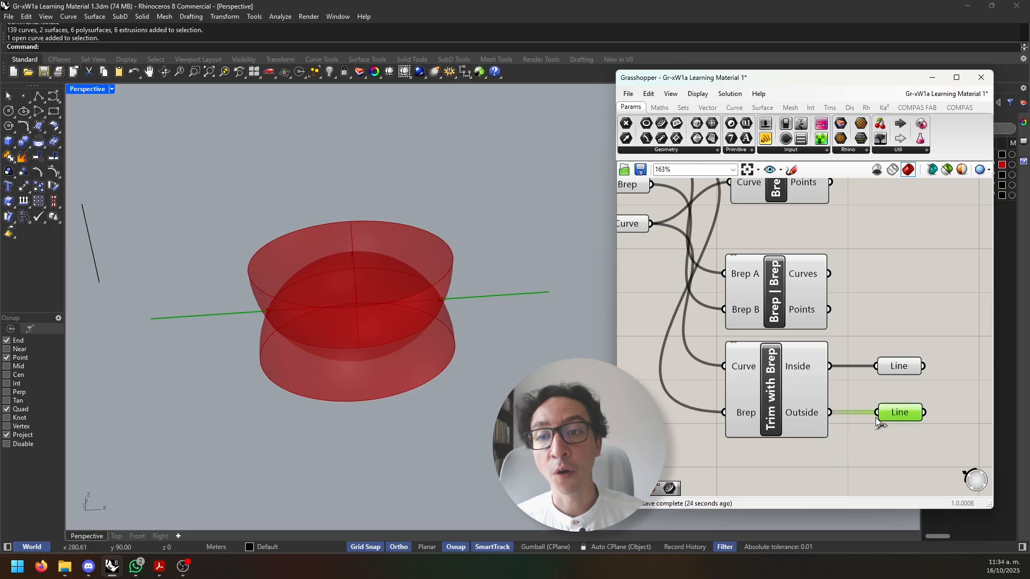
pyautogui.moveTo(903, 415)
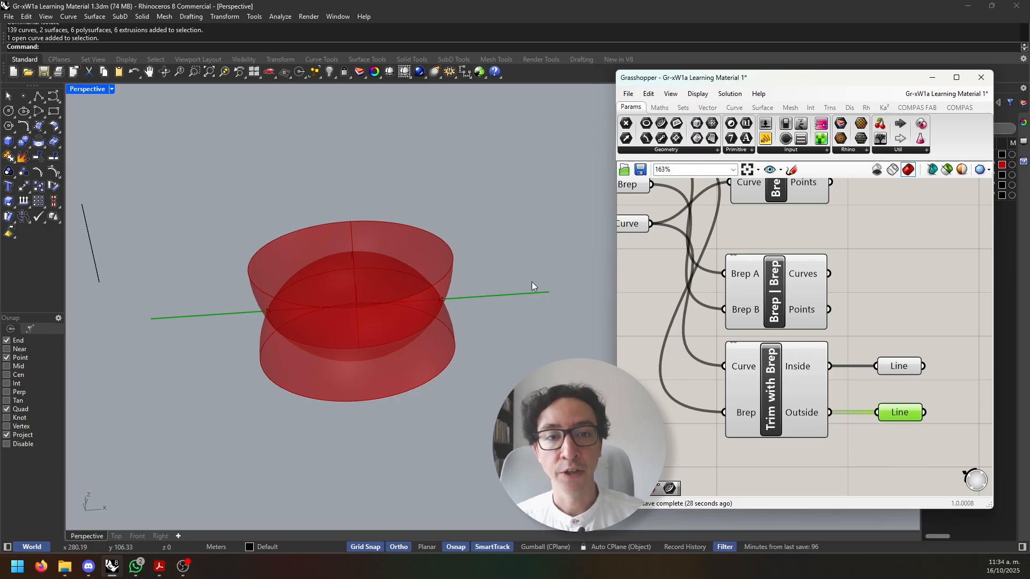
pyautogui.click(901, 366)
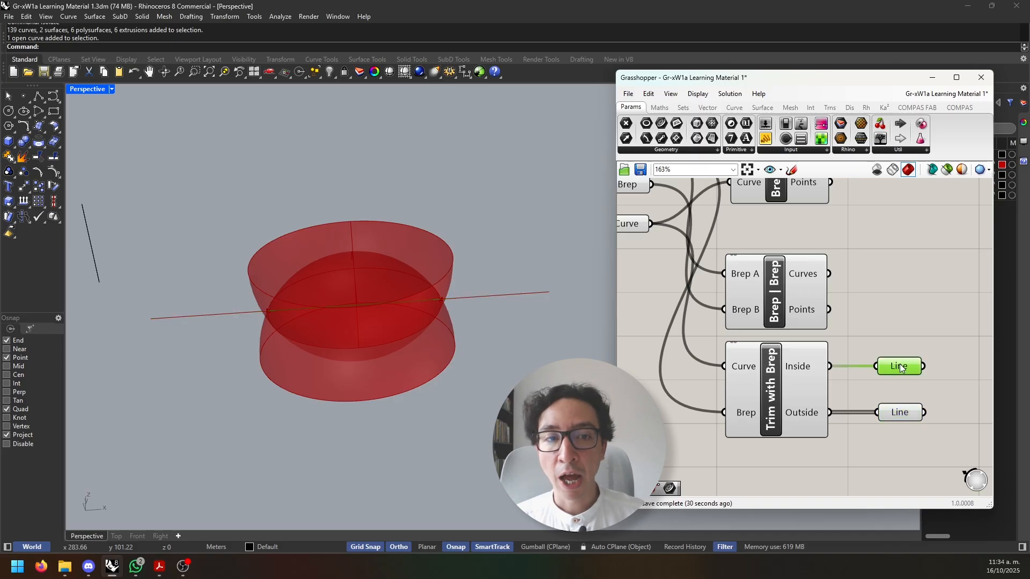